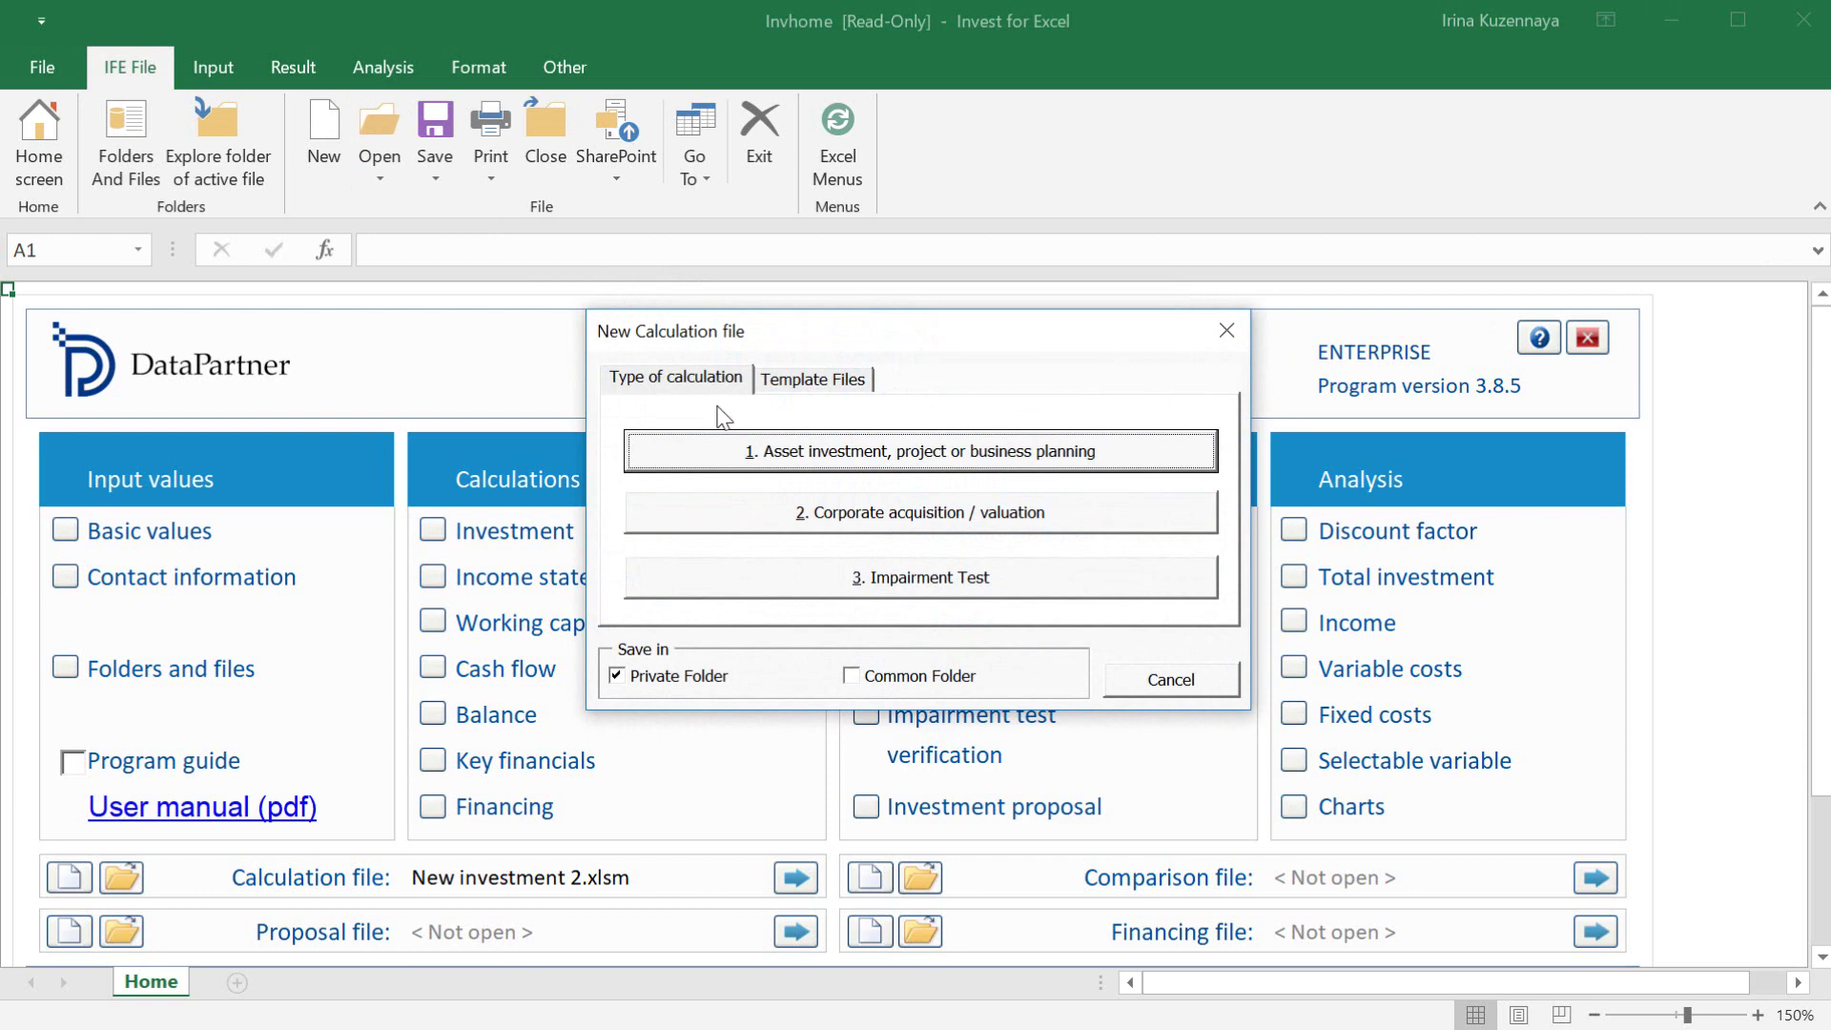
- Create an asset investment calculation file named "Hotel Construction project" and enter "Hotel Construction" as its project description
{"action": "left_click", "coordinate": [720, 456]}
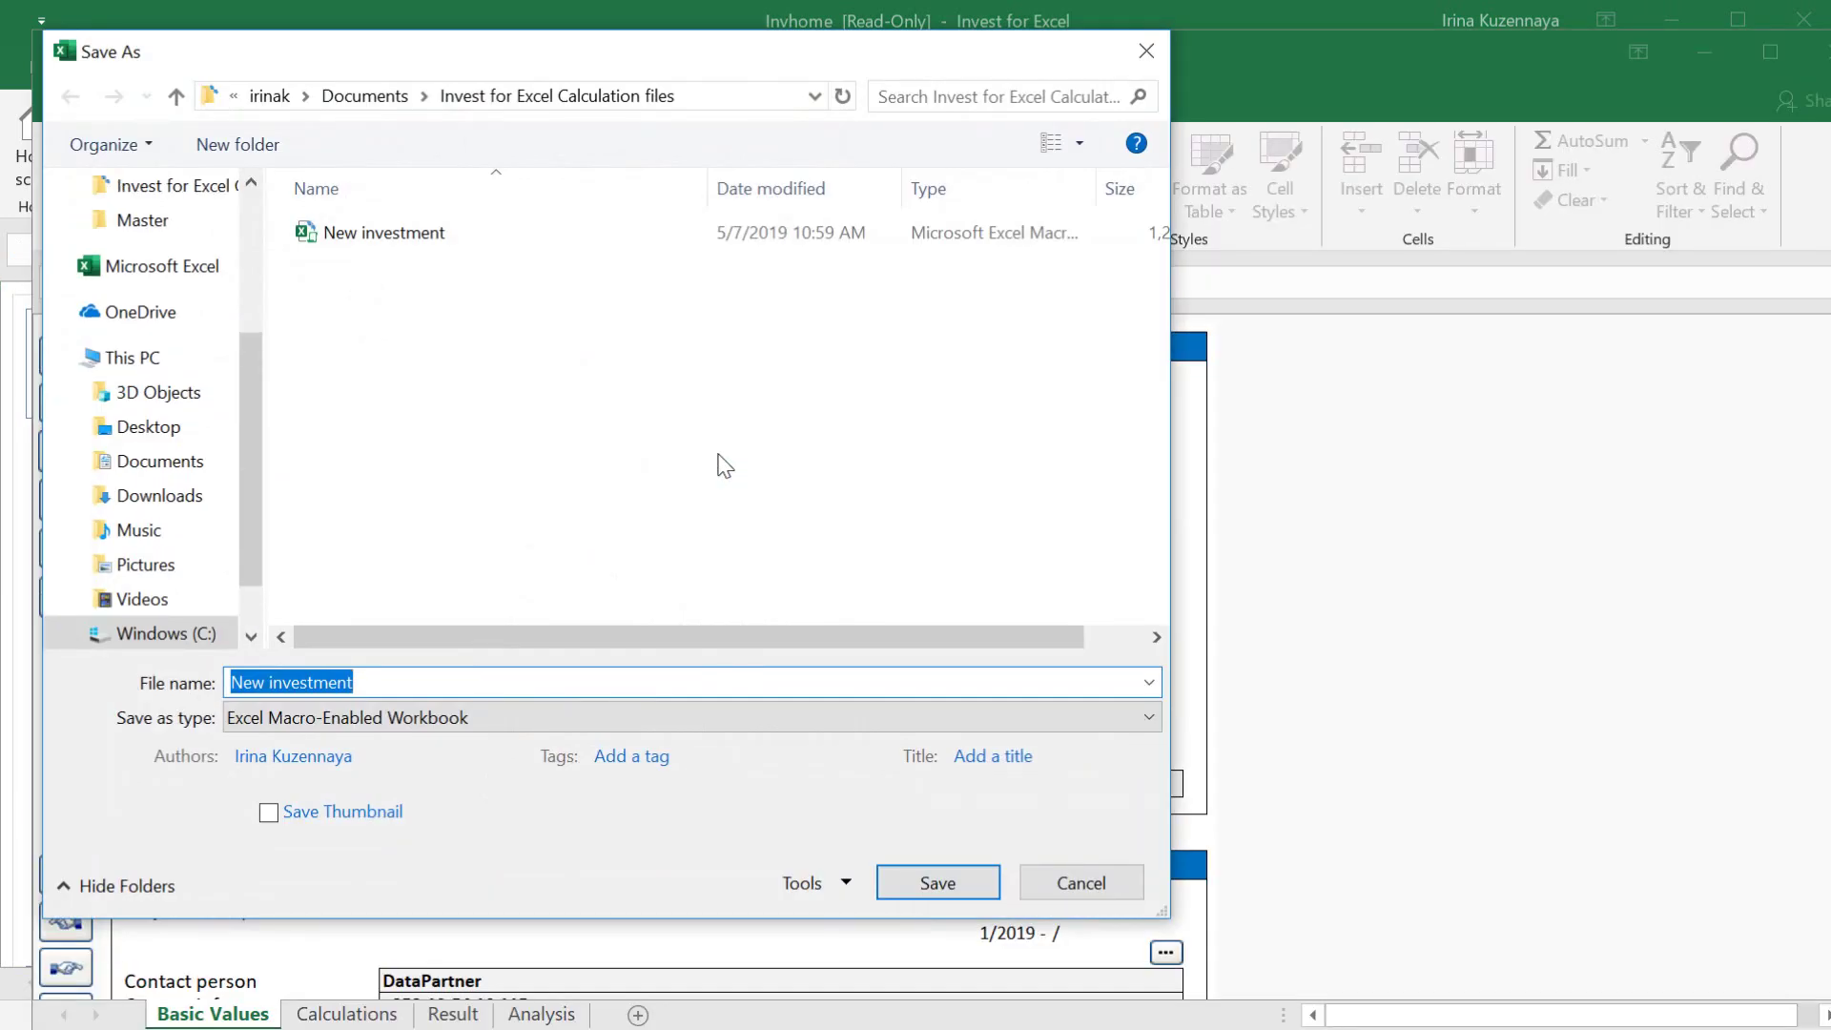
{"action": "type", "text": "Hotel Construction project"}
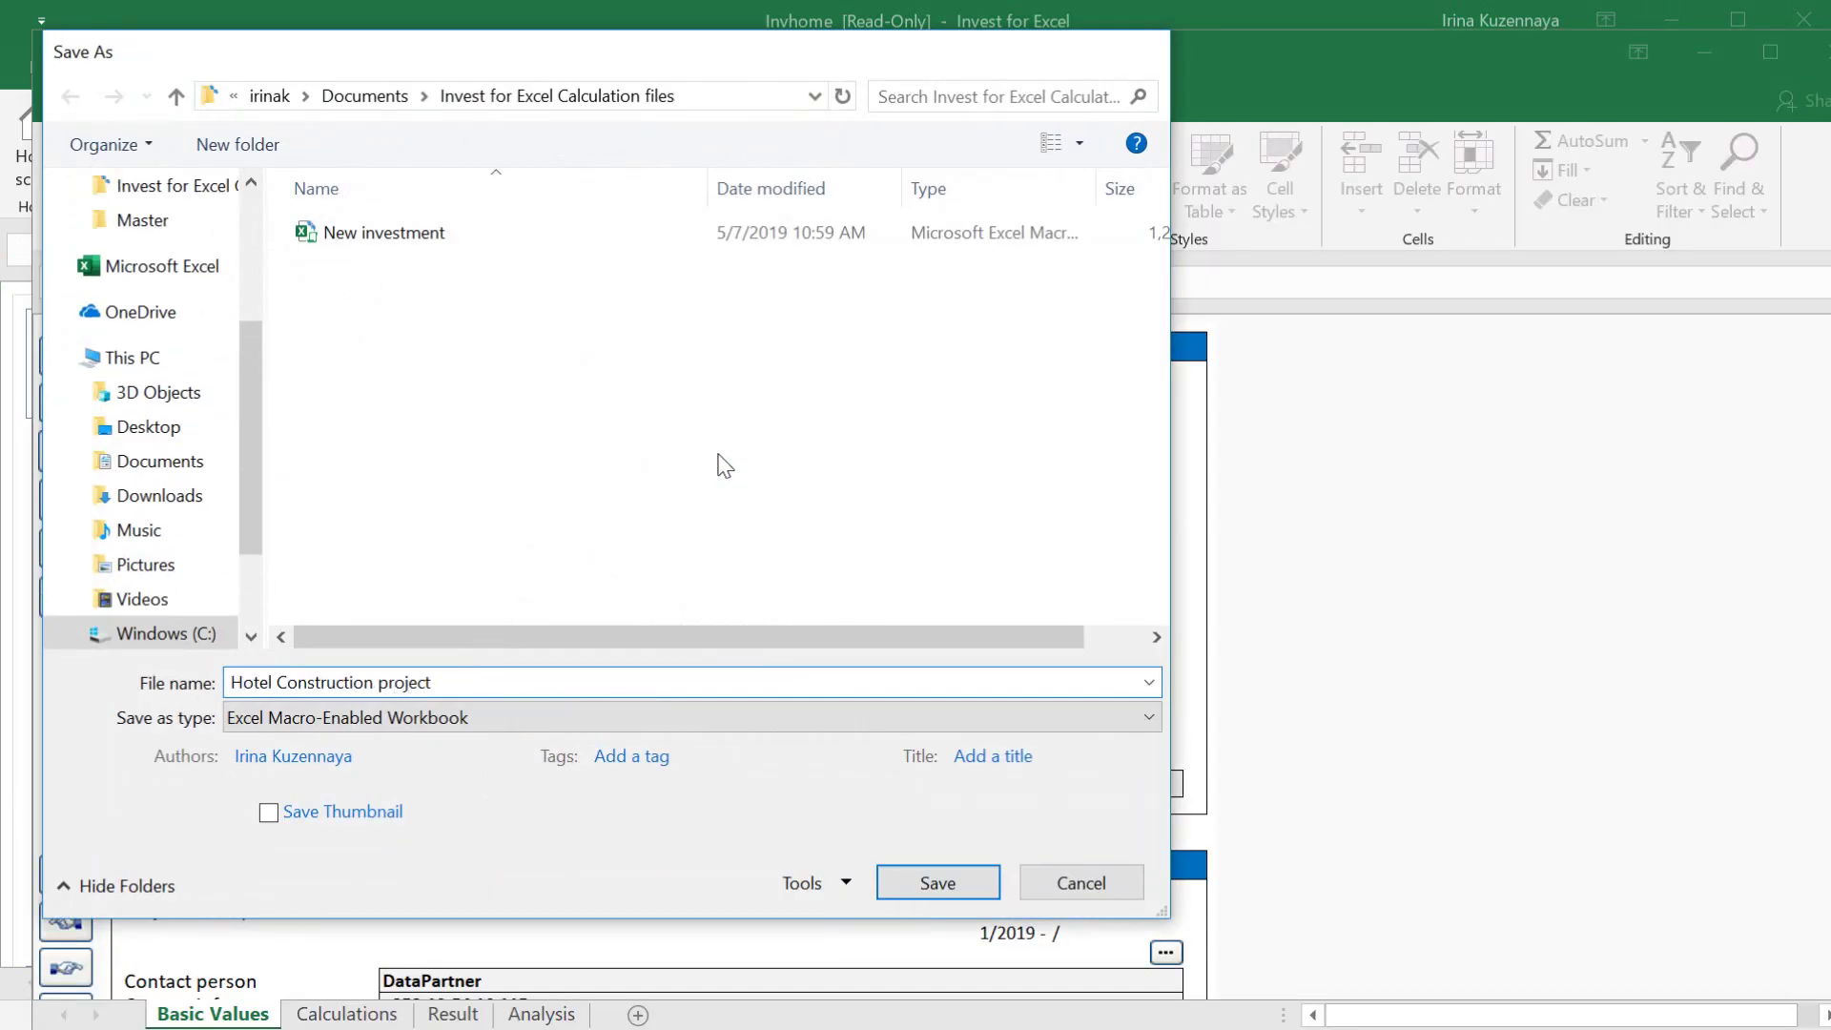
{"action": "key", "text": "Return"}
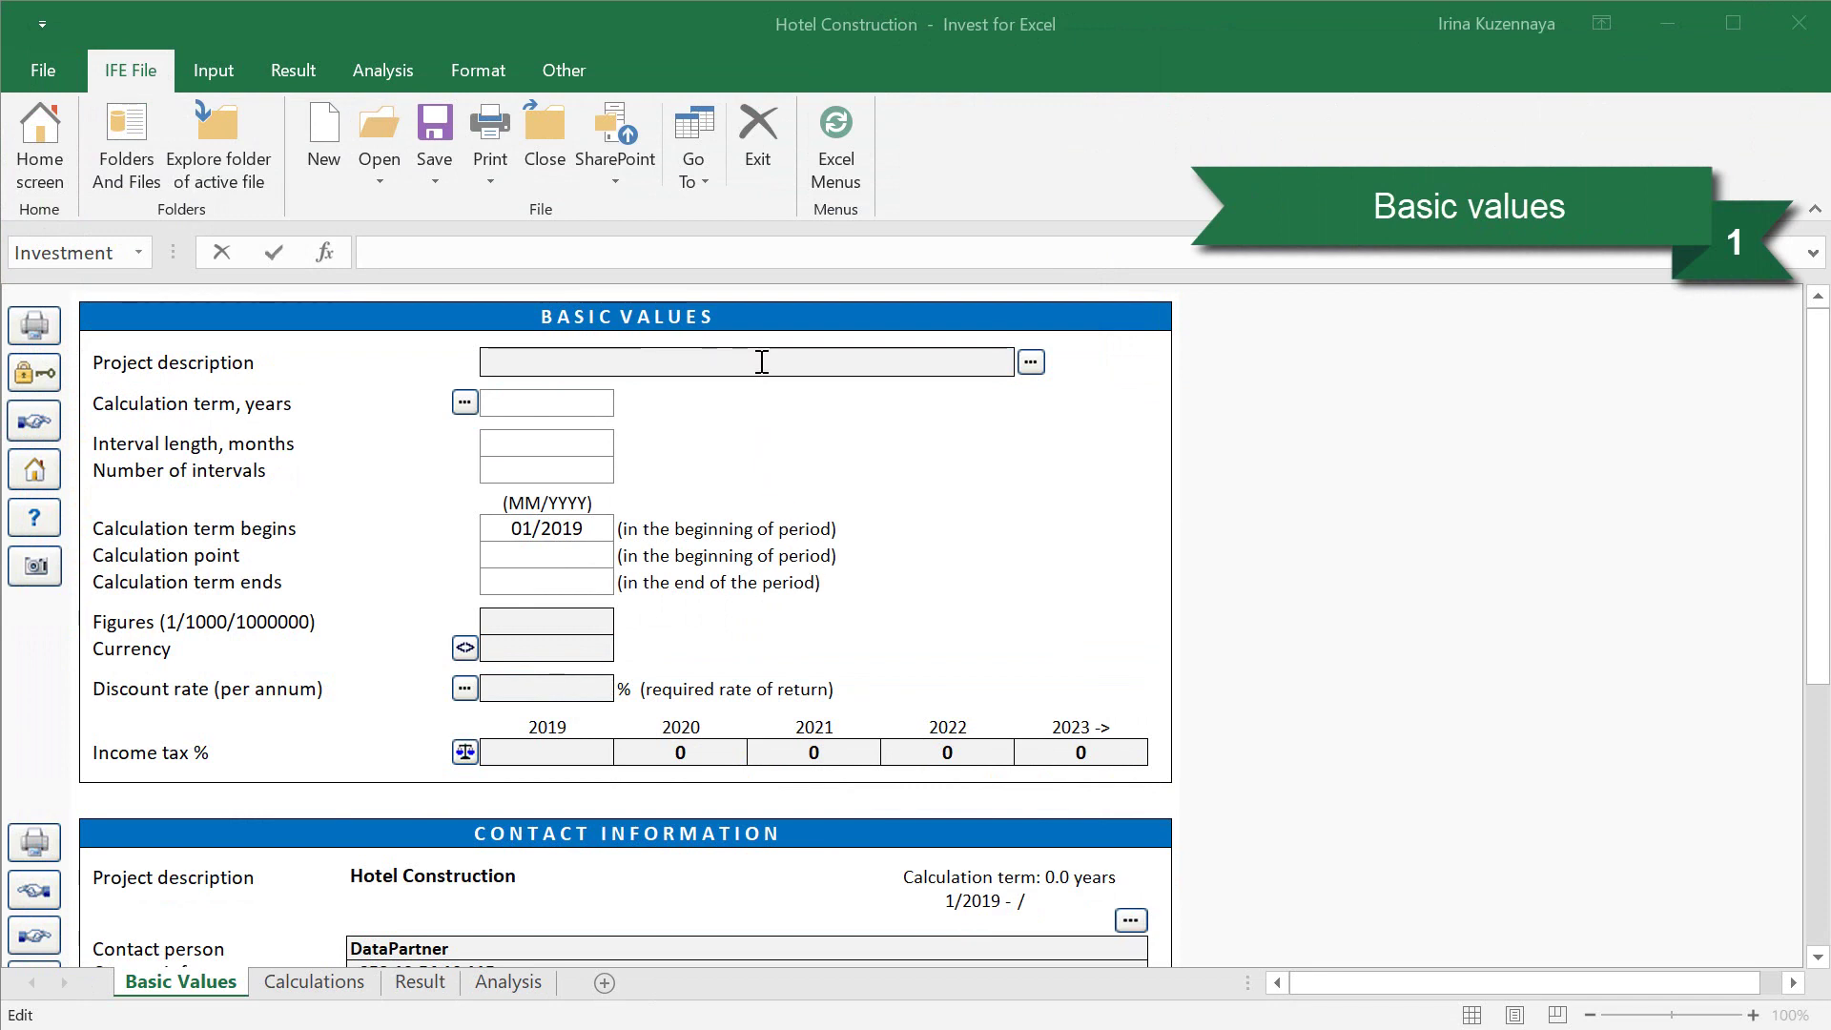
{"action": "type", "text": "Hotel Construction"}
{"action": "key", "text": "Return"}
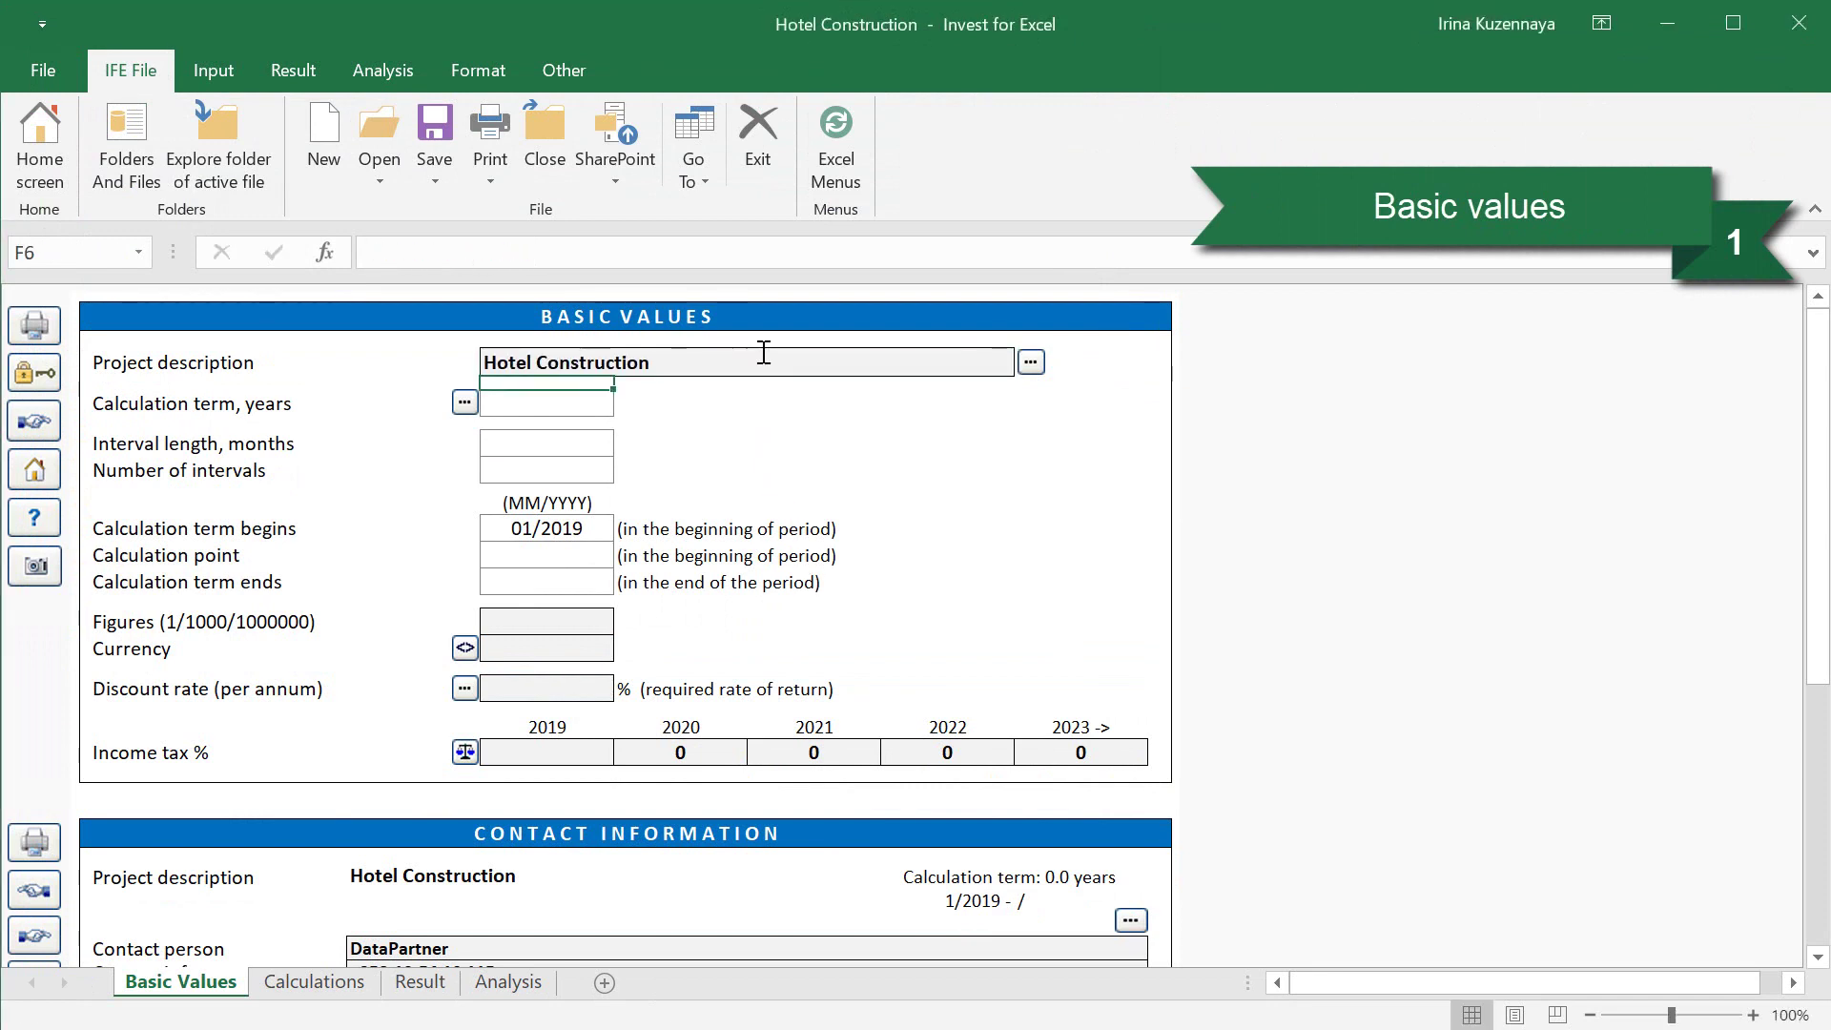
- Set up the calculation term to start in 2020 with Detailed (1-12 months) periodization and 2 calculation phases with descriptions
{"action": "left_click", "coordinate": [465, 403]}
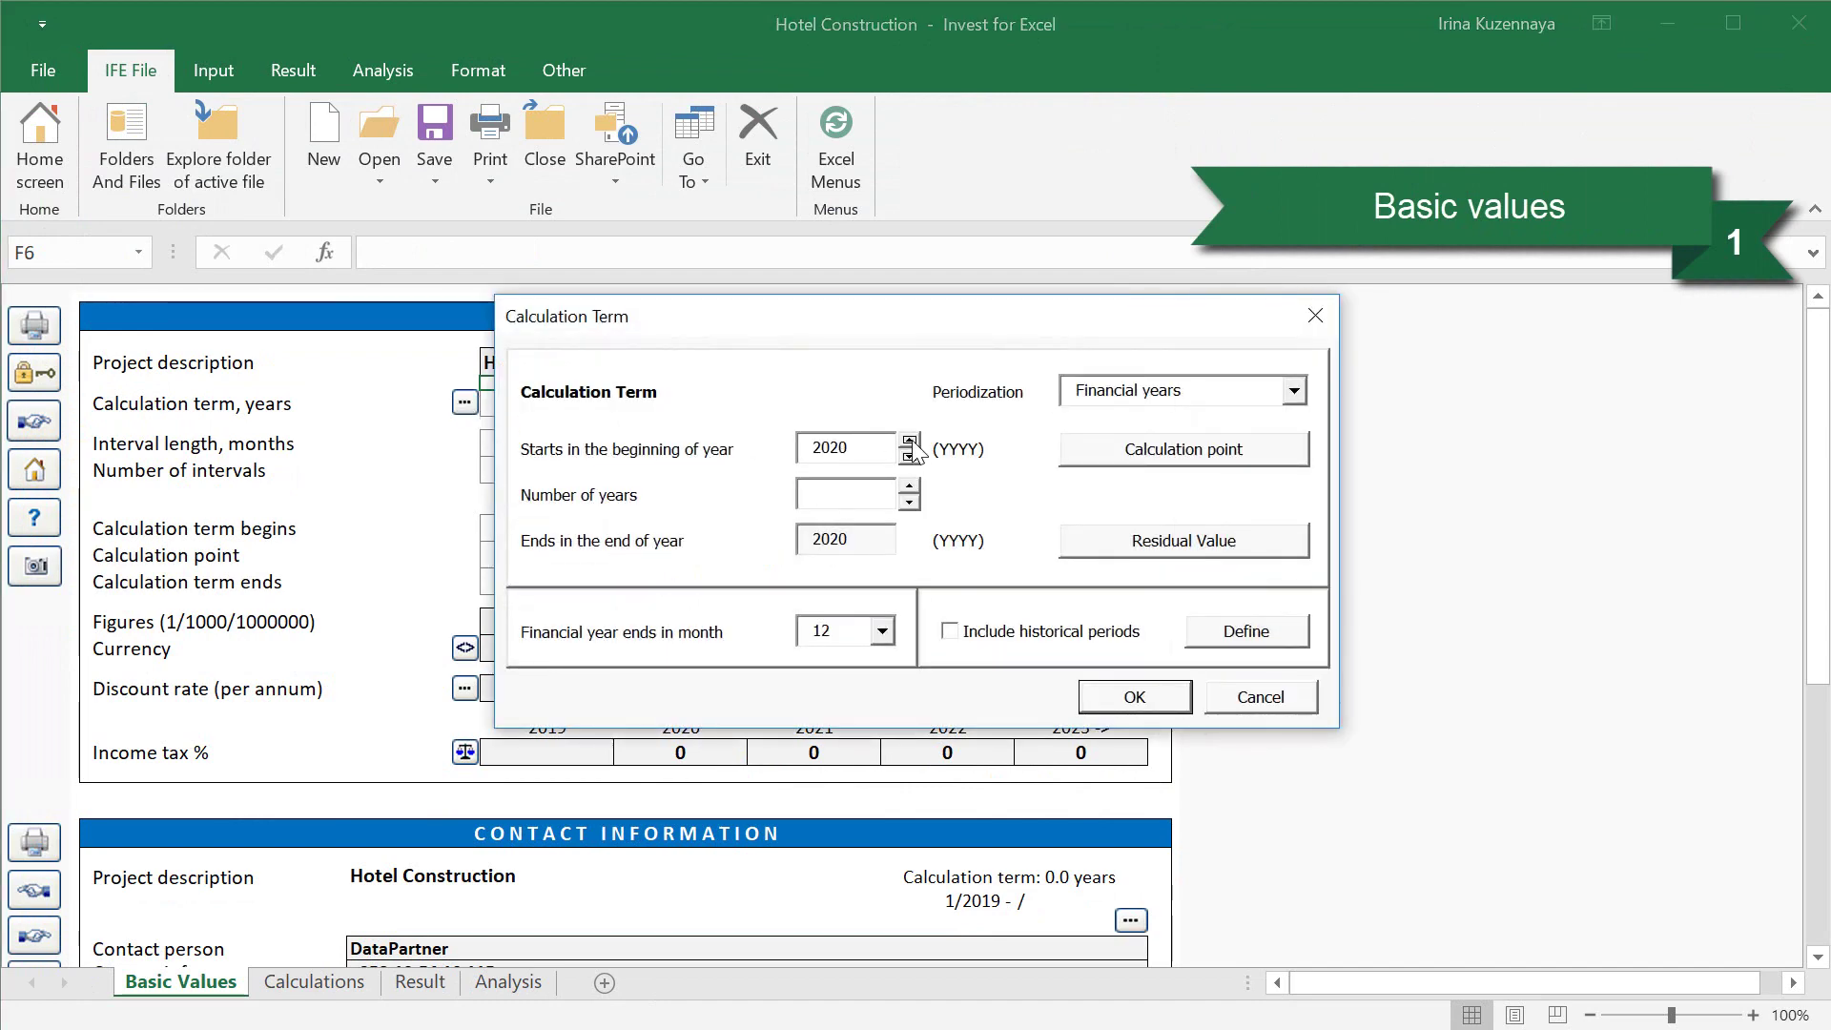
{"action": "left_click", "coordinate": [1296, 391]}
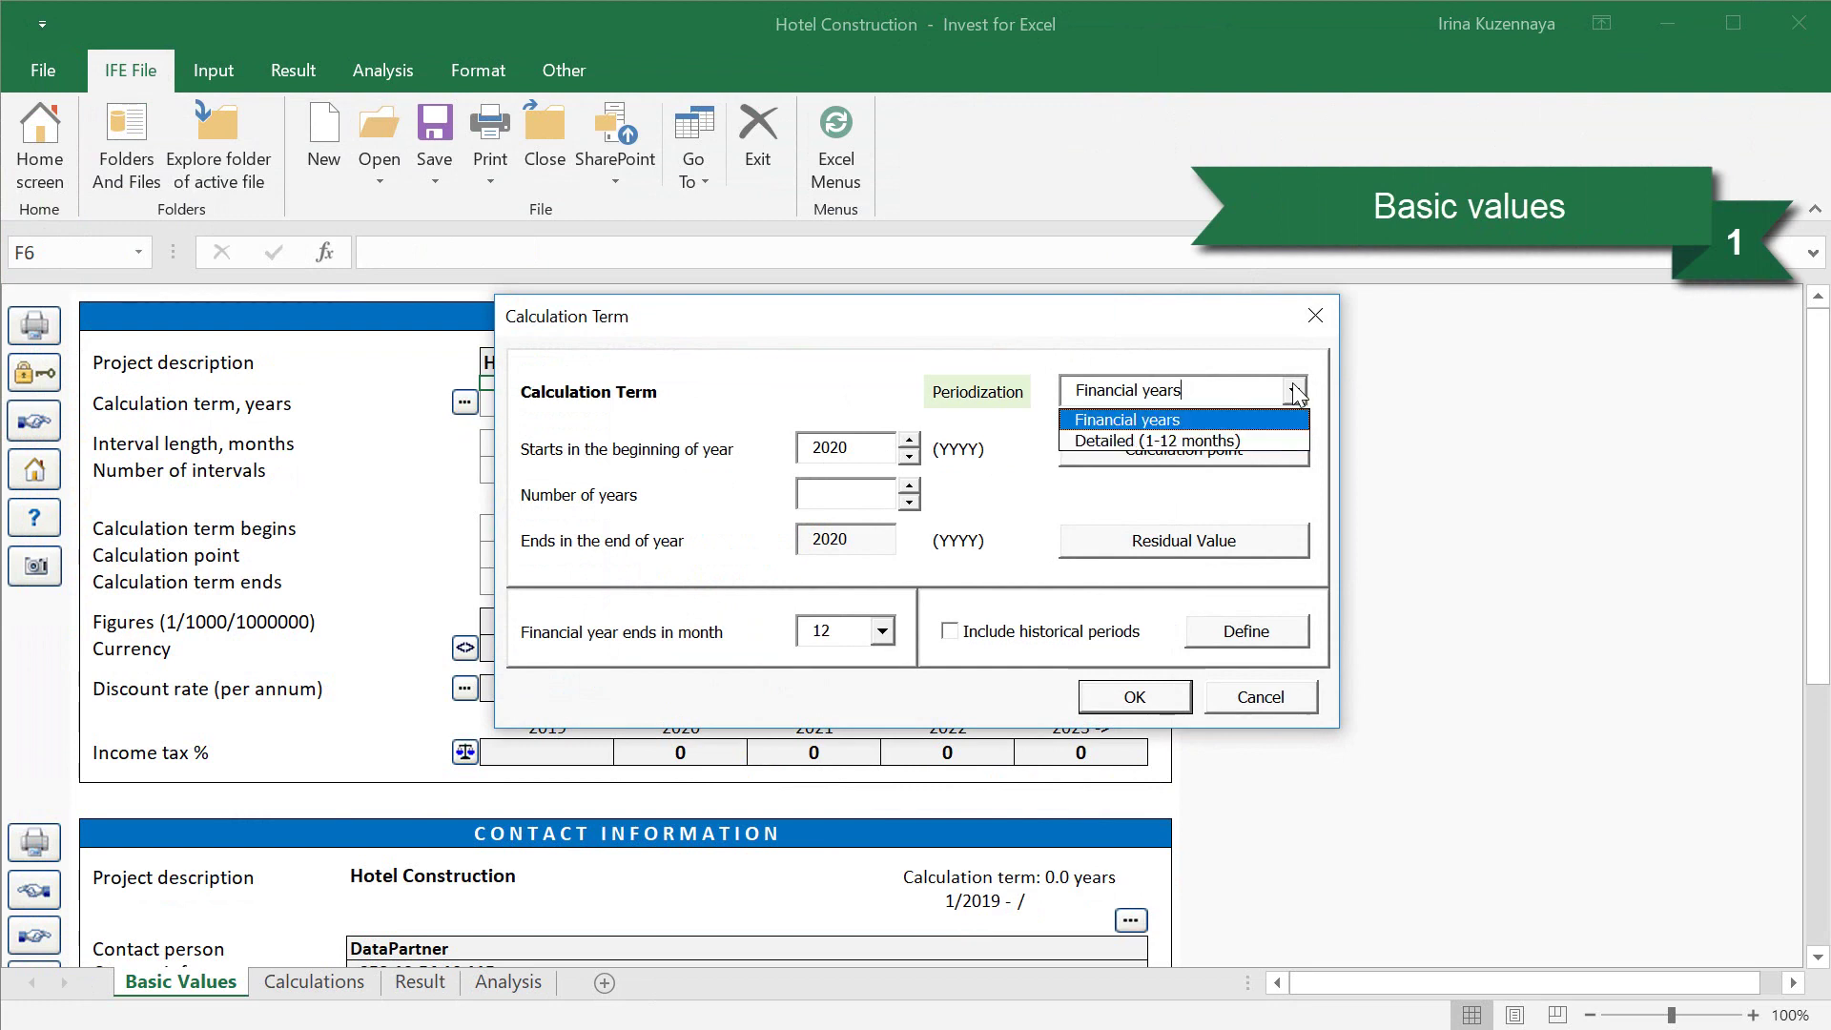
{"action": "left_click", "coordinate": [1261, 440]}
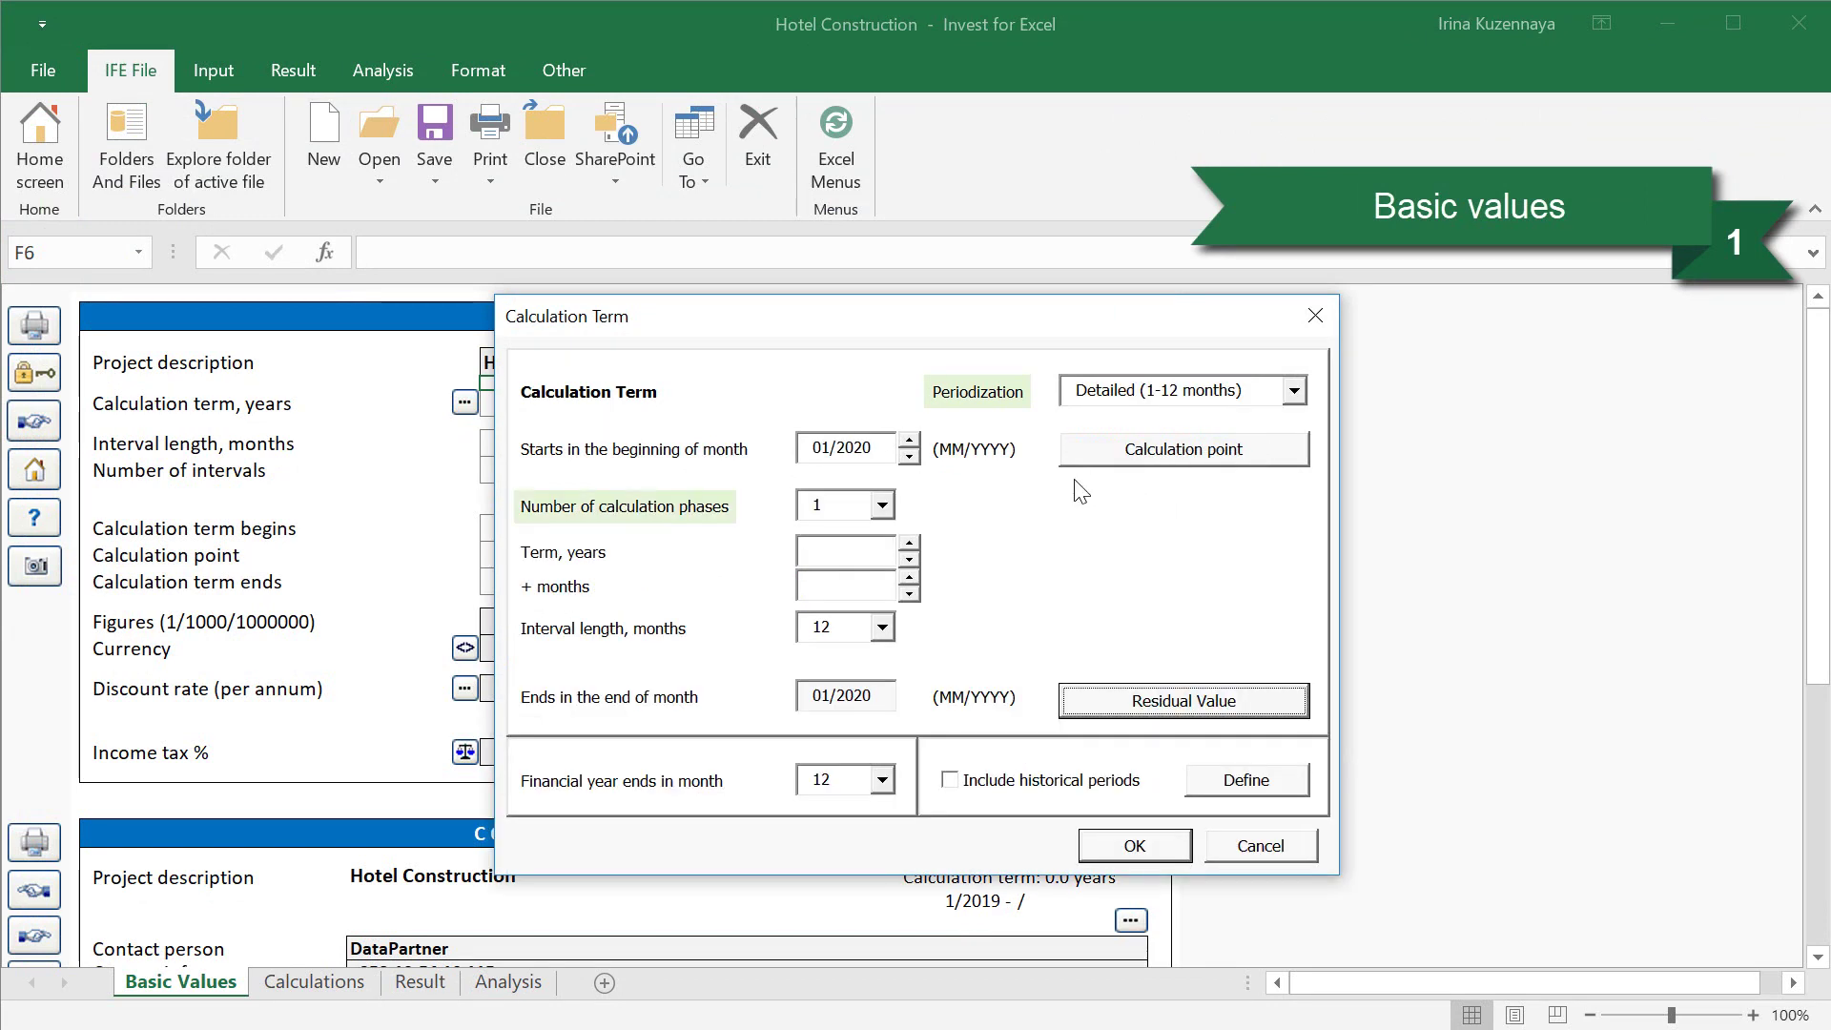
{"action": "left_click", "coordinate": [882, 505]}
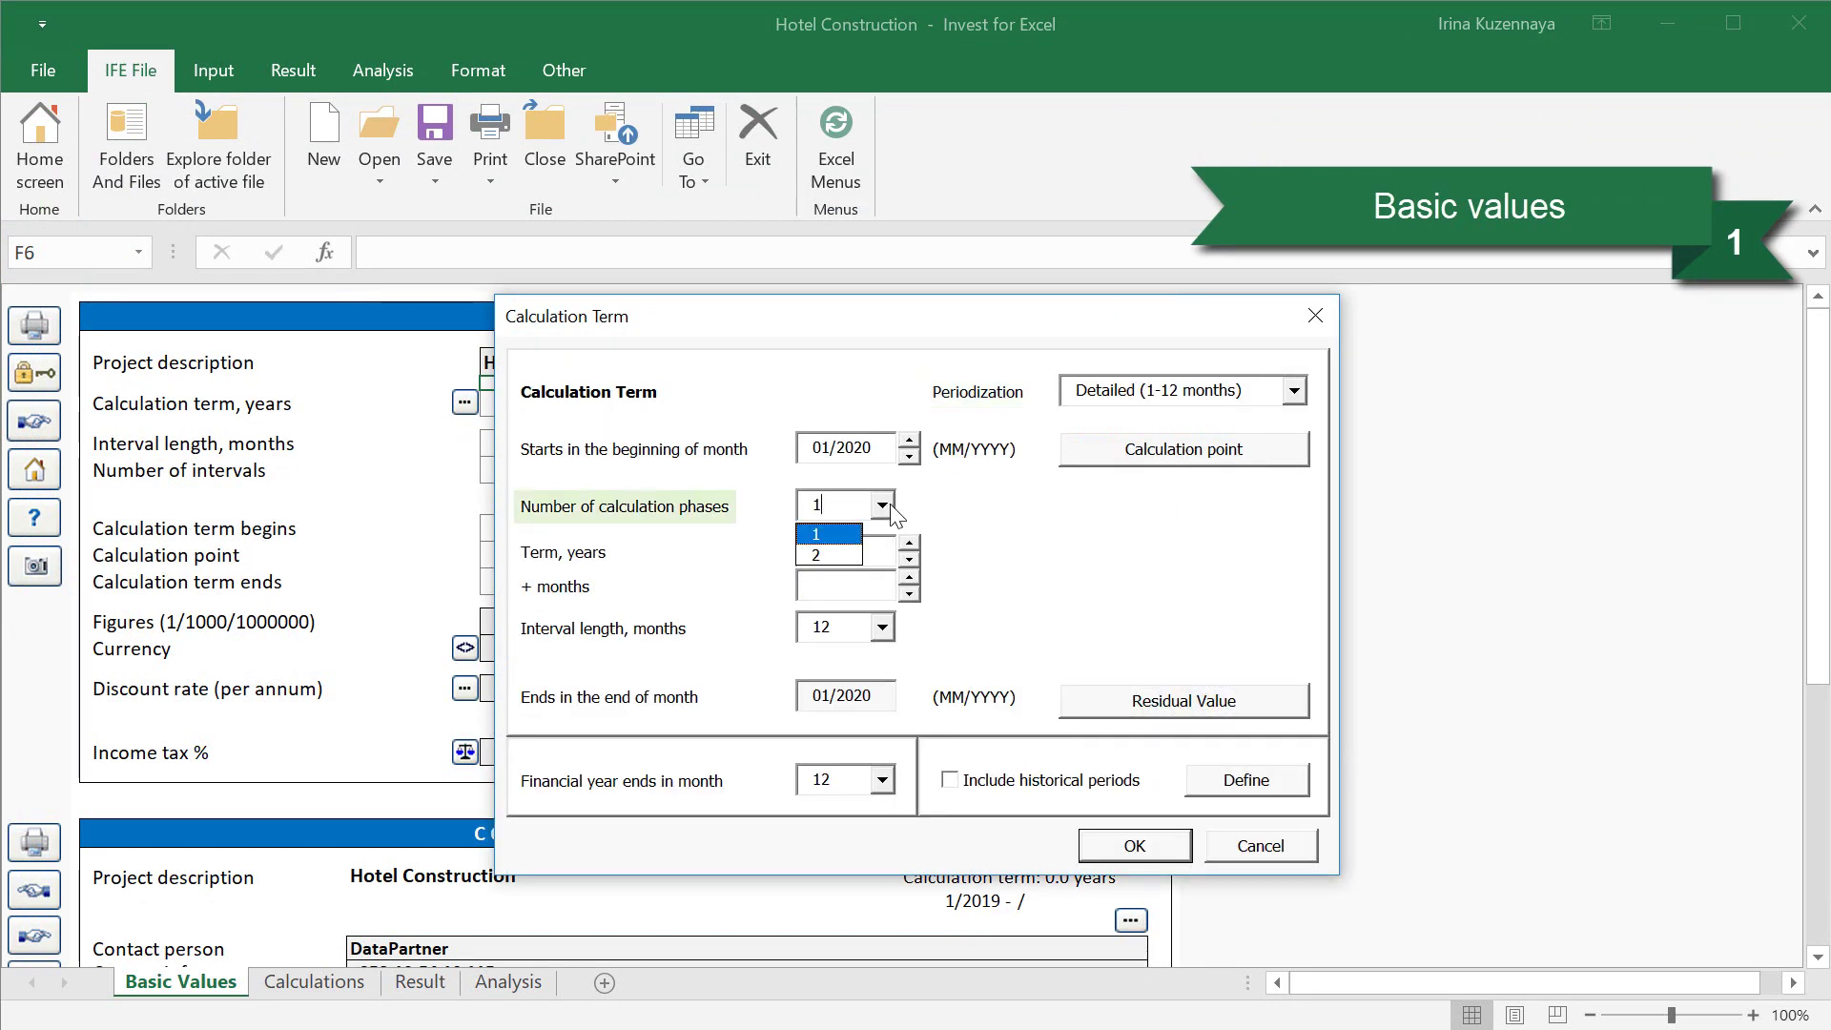
{"action": "left_click", "coordinate": [846, 556]}
{"action": "left_click", "coordinate": [618, 523]}
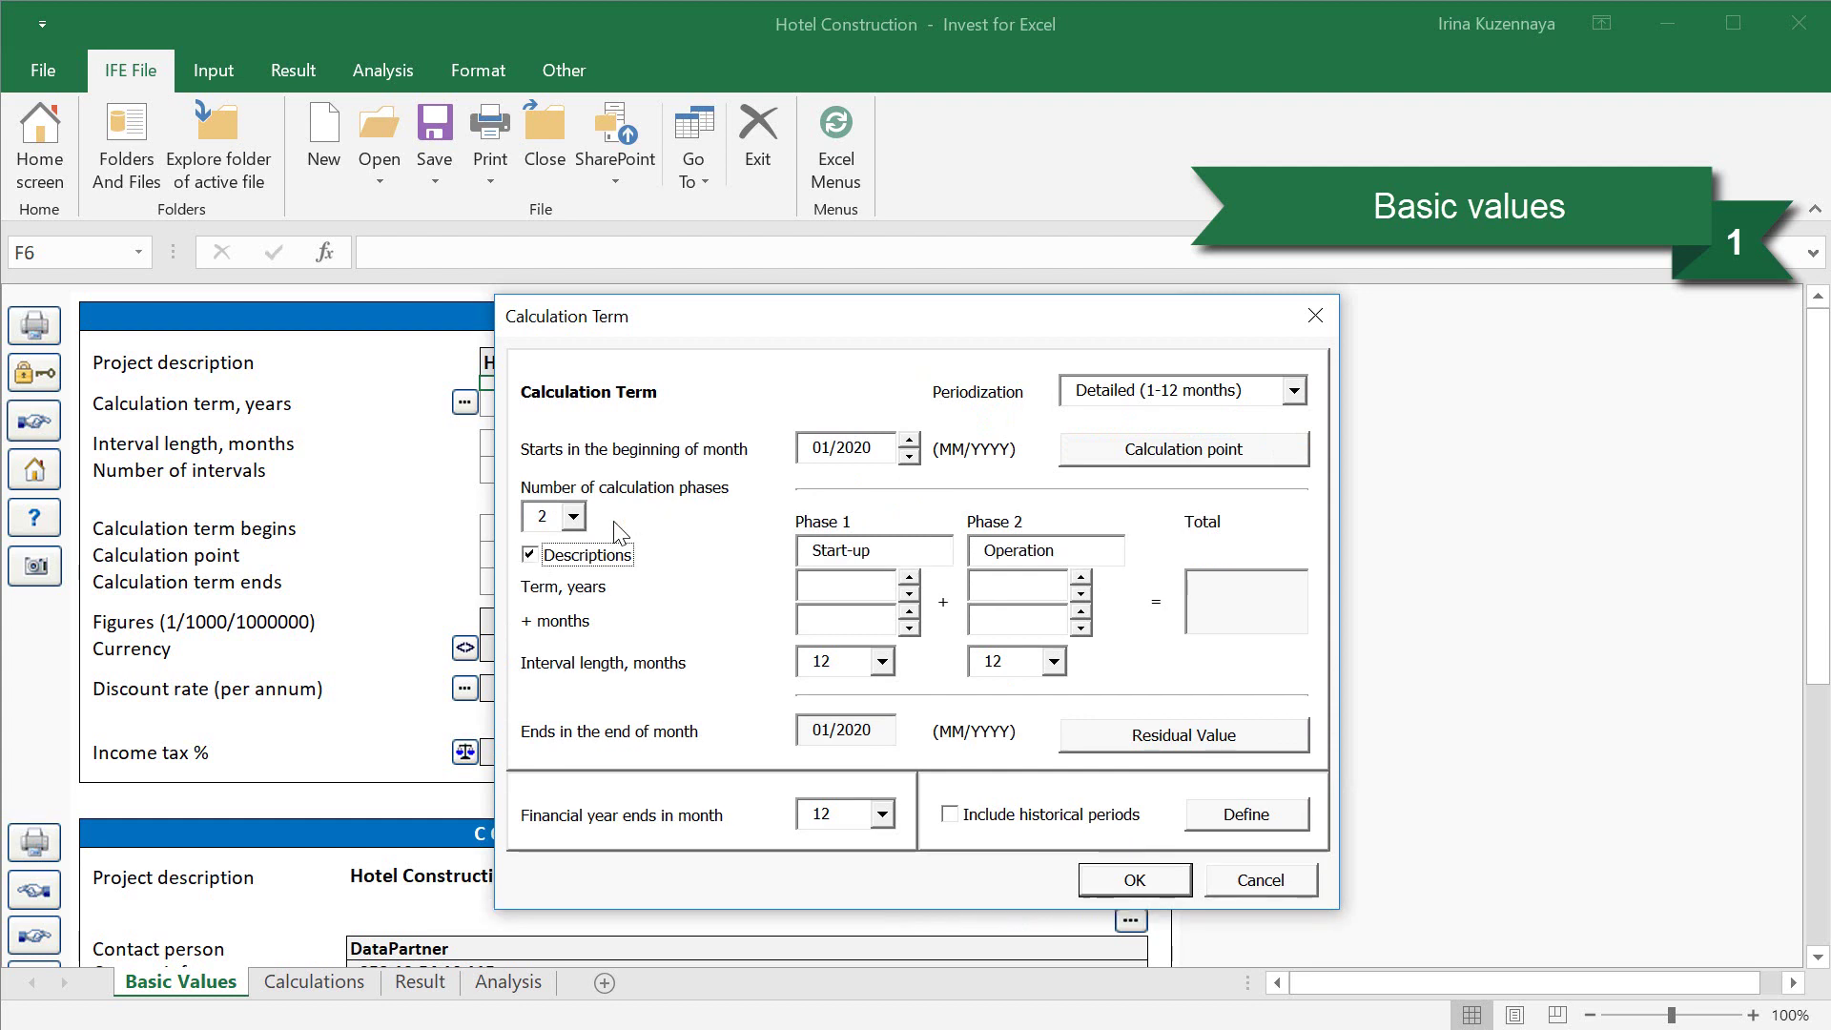
- Name phase 1 "Construction" and give it a term of 1 year with an interval length of 6 months
{"action": "left_click_drag", "start_coordinate": [910, 549], "coordinate": [706, 546]}
{"action": "type", "text": "Construction"}
{"action": "left_click", "coordinate": [854, 588]}
{"action": "type", "text": "1"}
{"action": "left_click", "coordinate": [882, 661]}
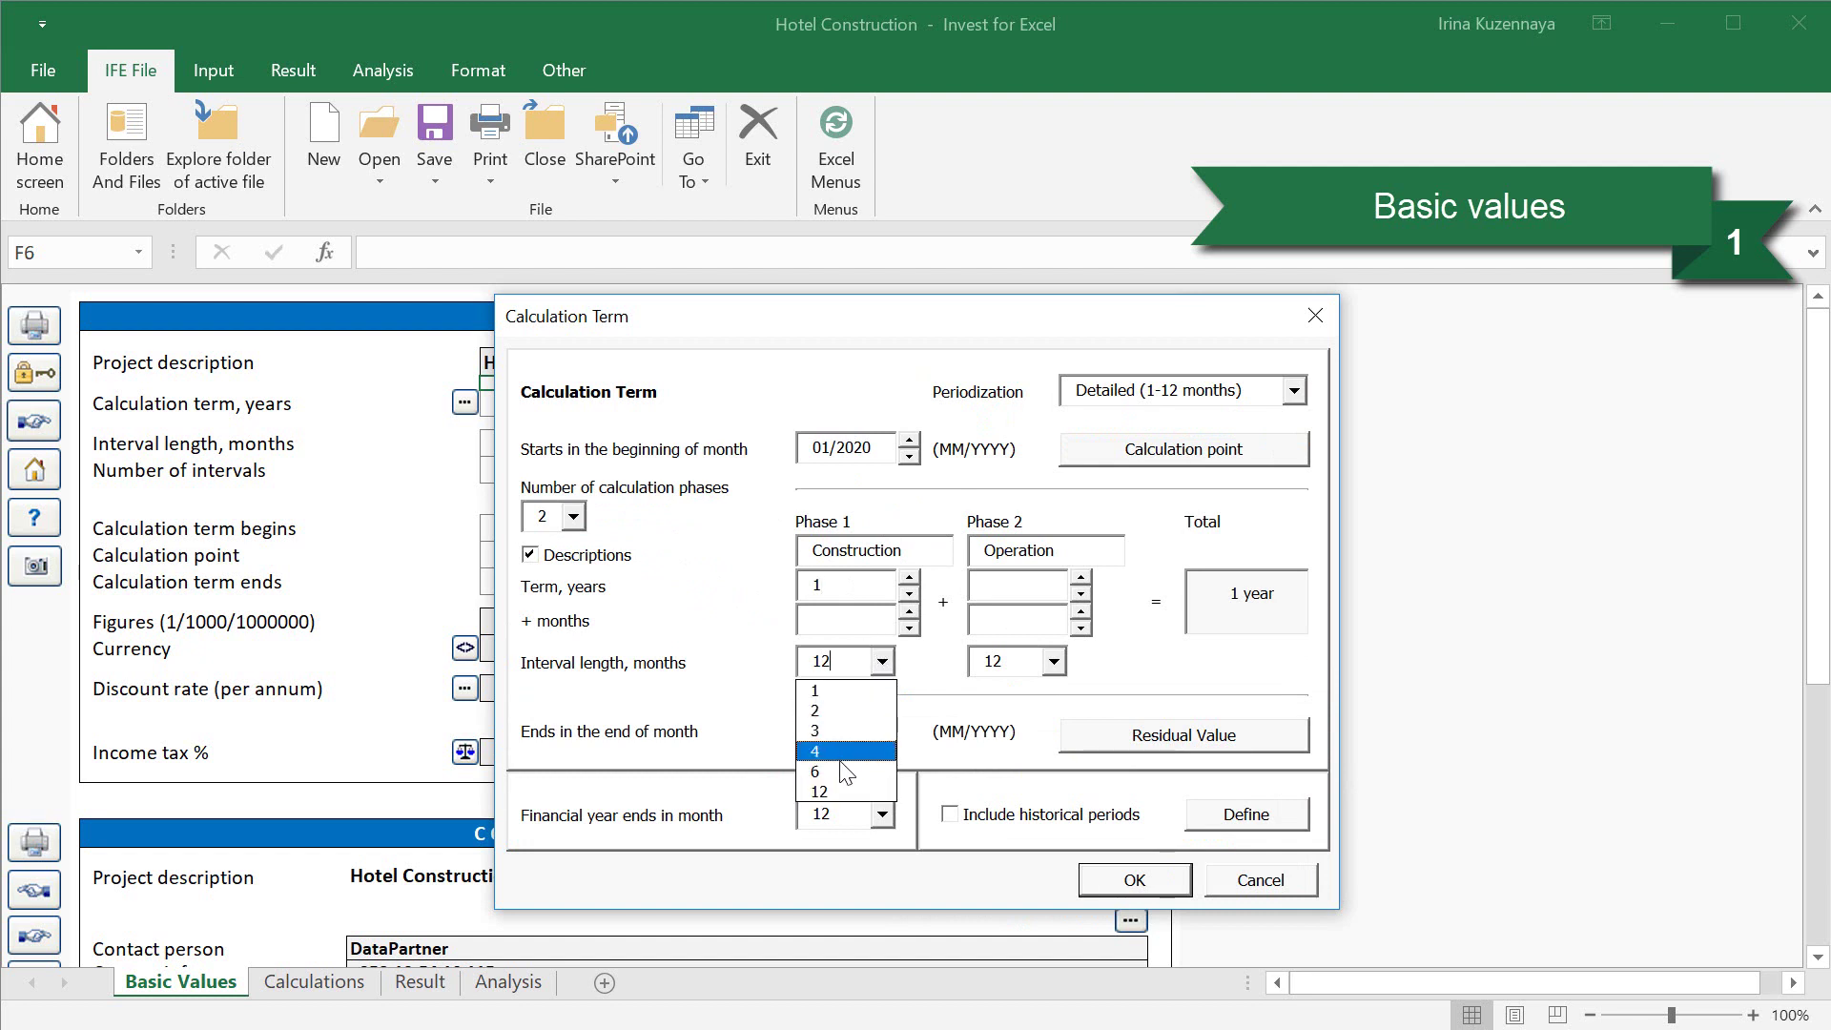
{"action": "left_click", "coordinate": [843, 770]}
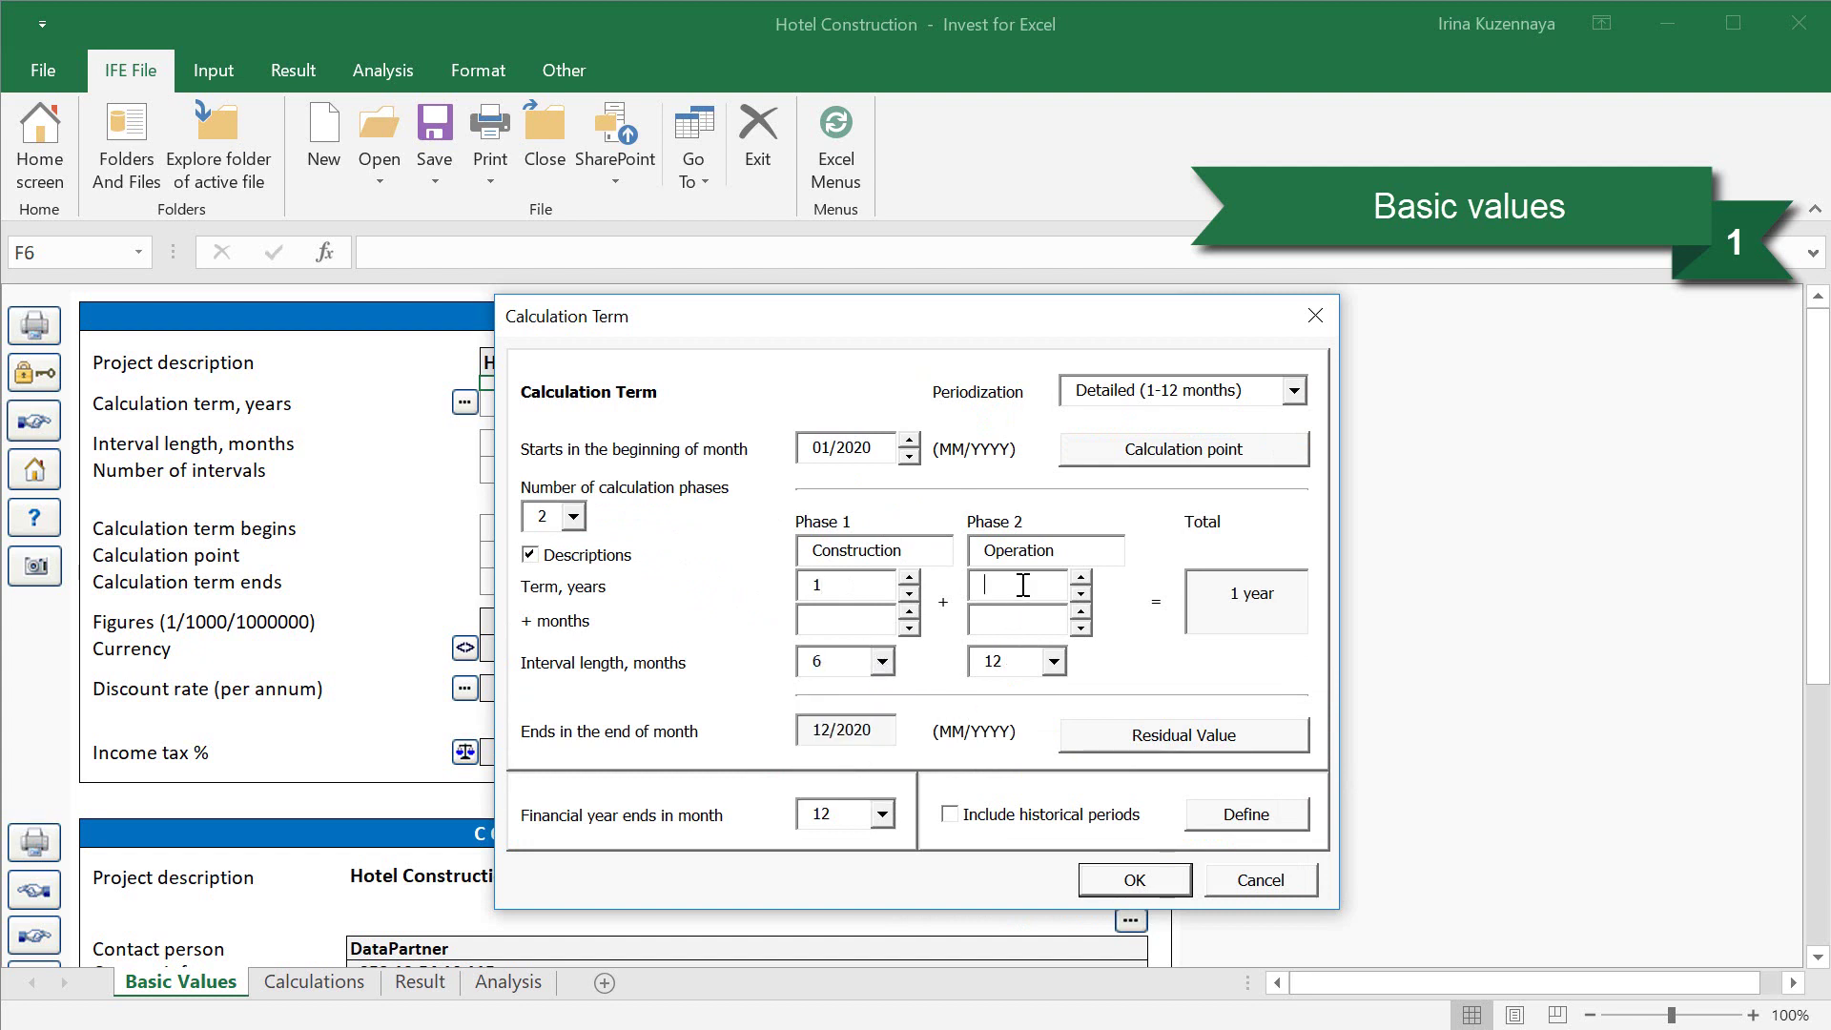
- Set the Operation phase to 5 years and calculate the residual value as Perpetuity / extrapolation, accepting the calculation term
{"action": "type", "text": "5"}
{"action": "left_click", "coordinate": [1127, 743]}
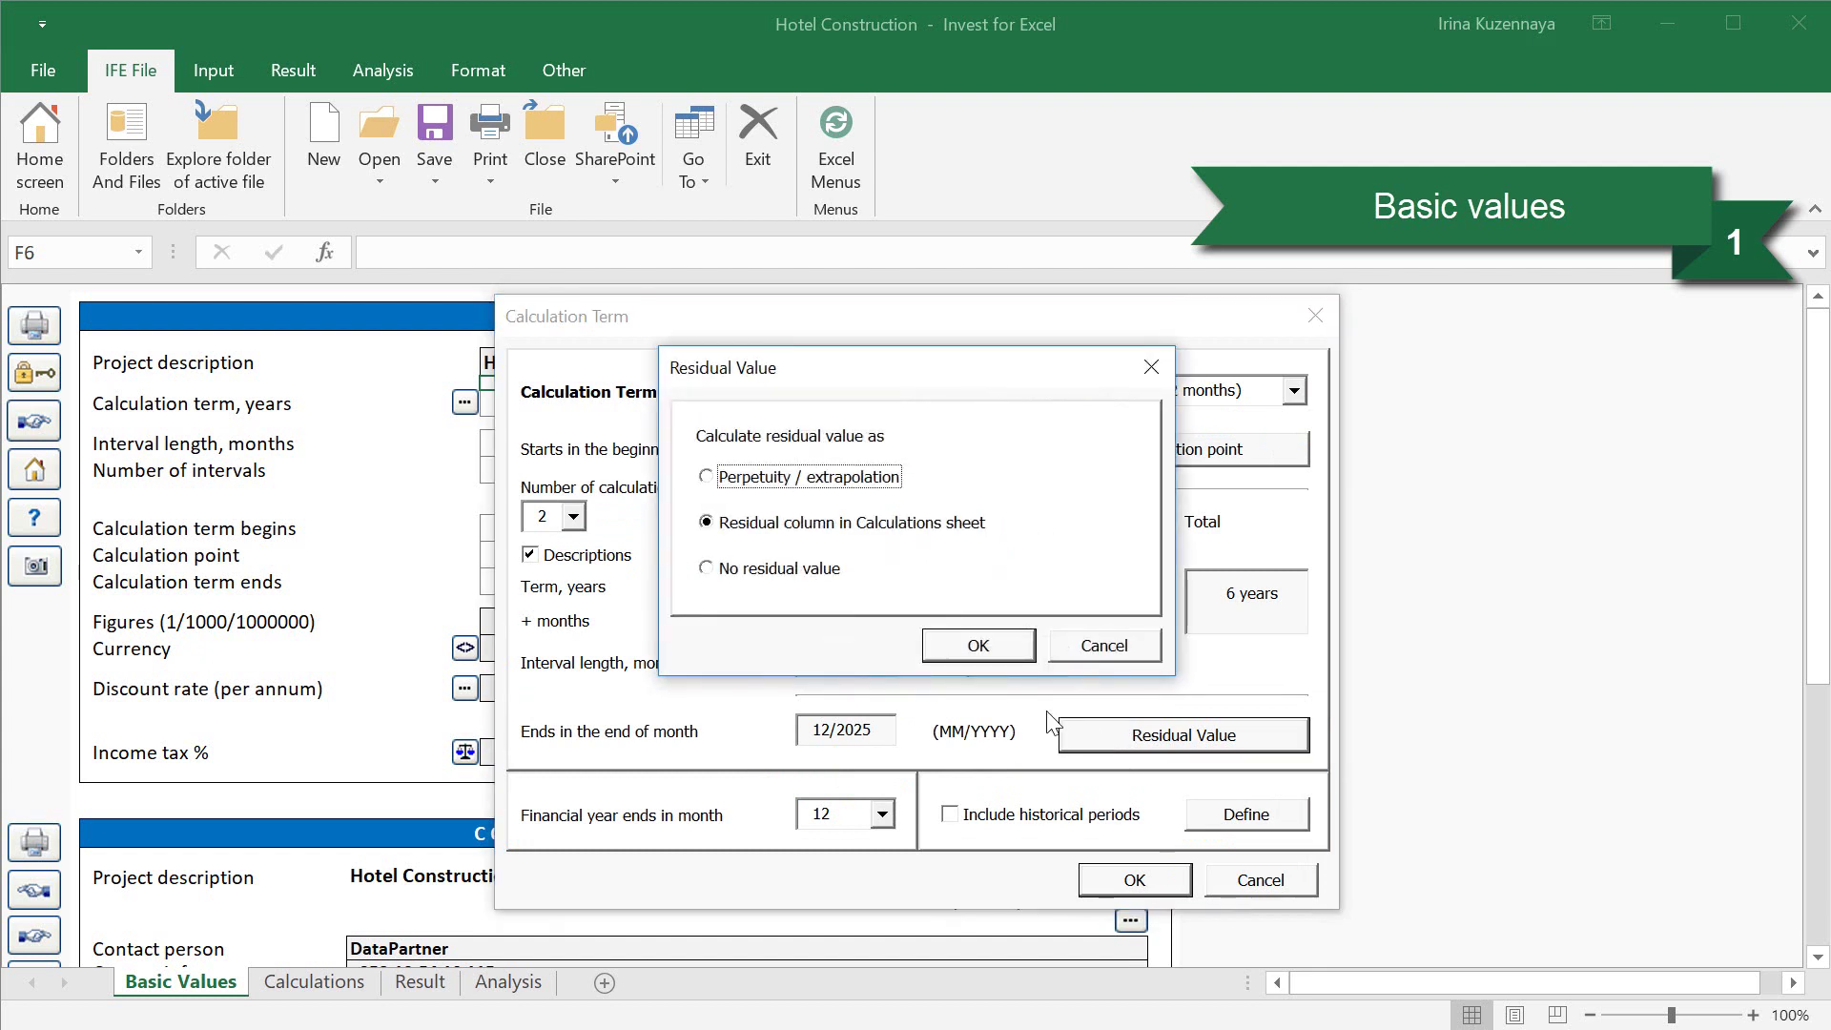
{"action": "left_click", "coordinate": [706, 478]}
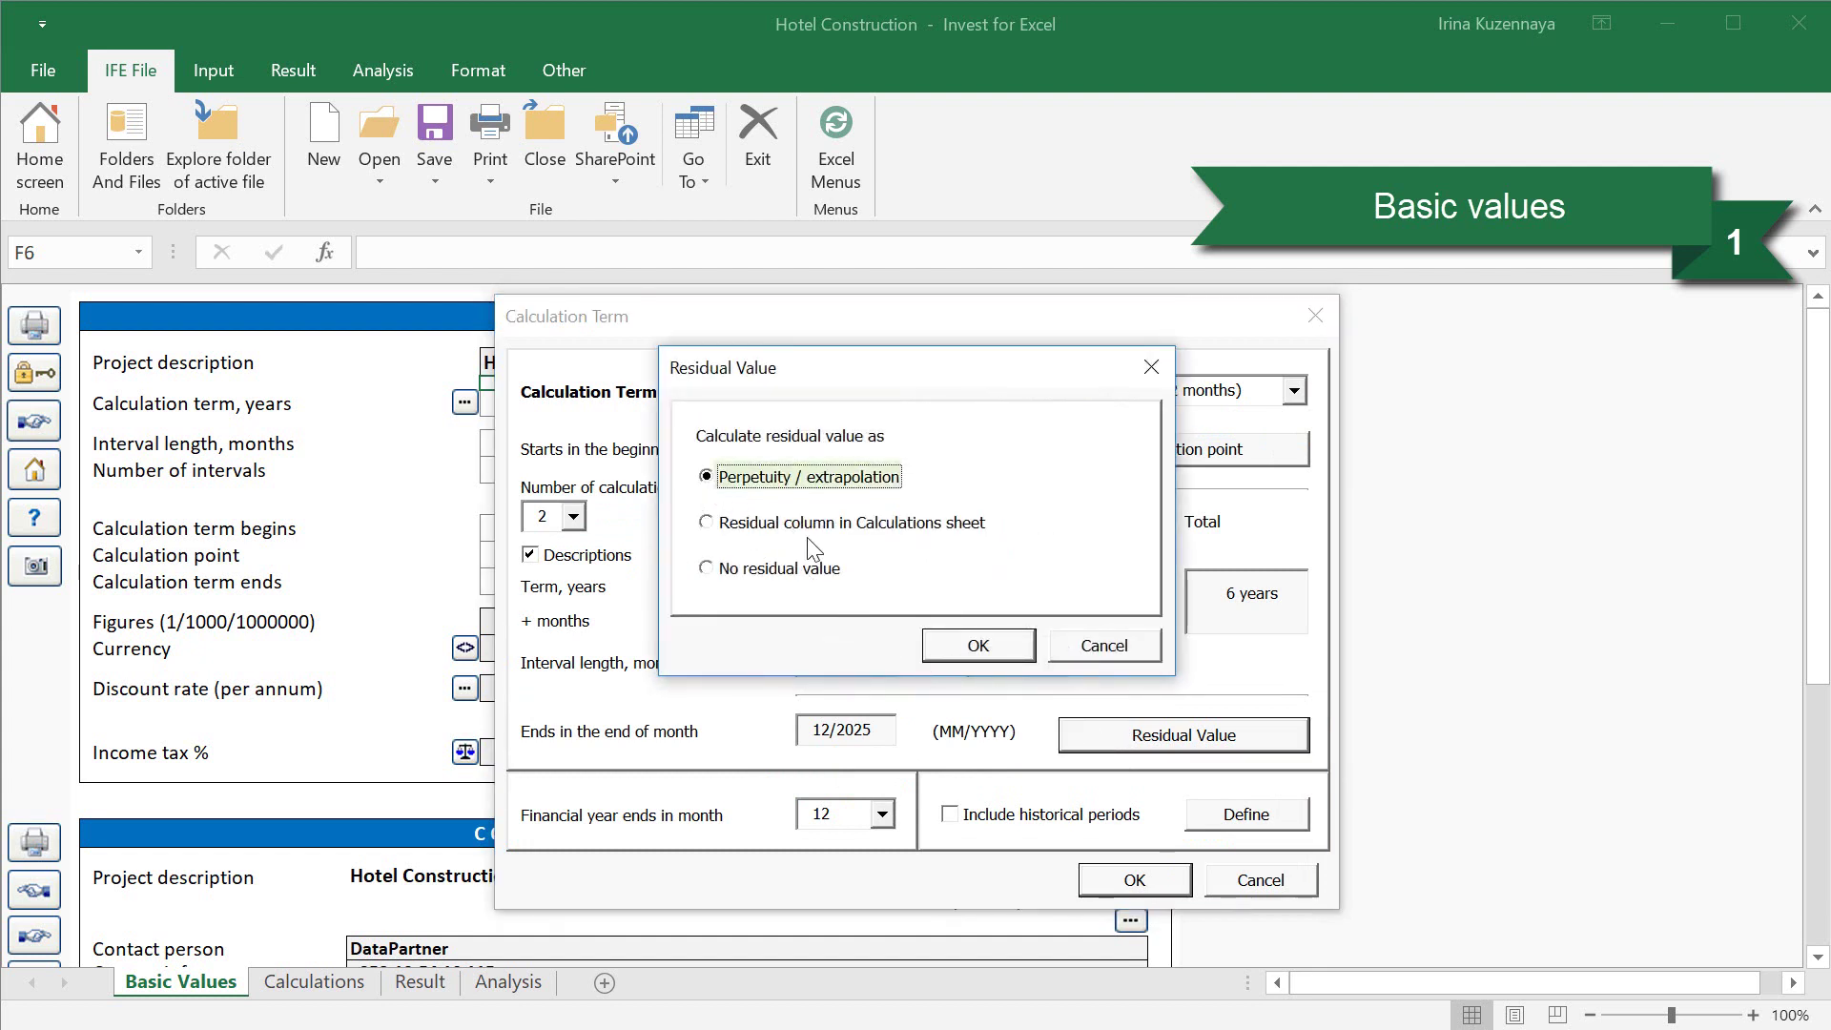
{"action": "left_click", "coordinate": [966, 649]}
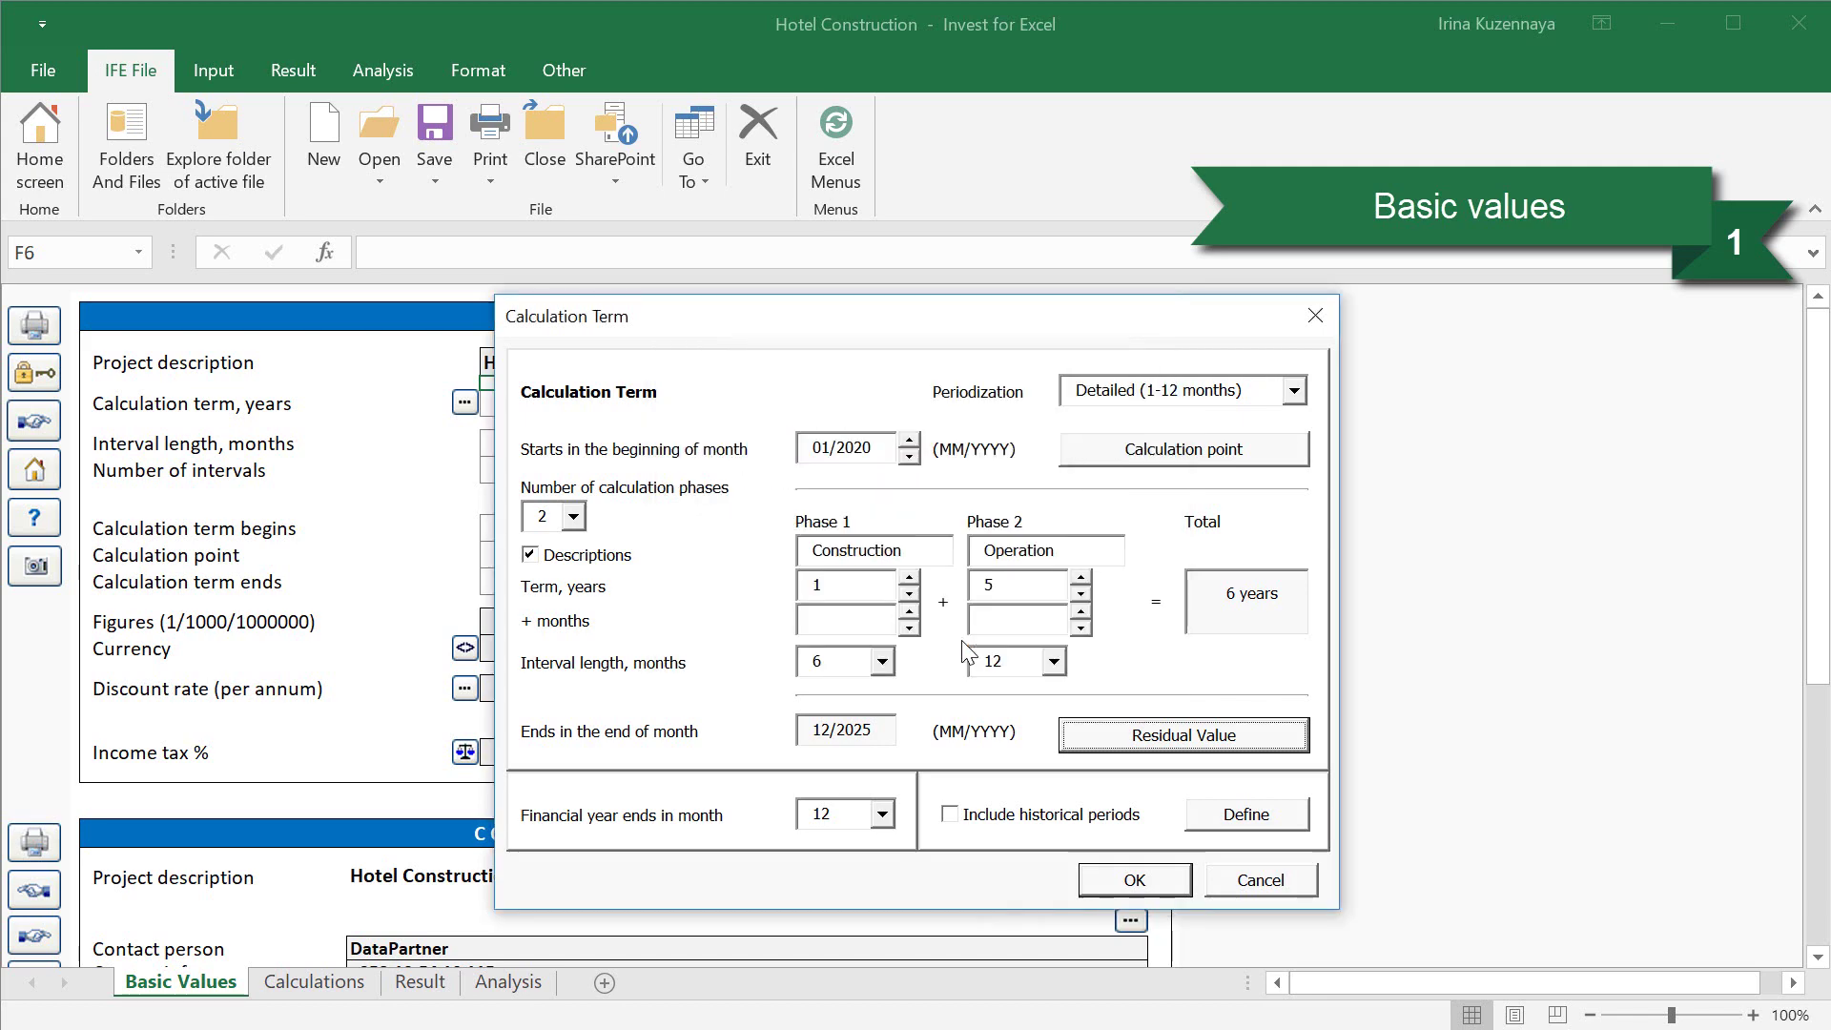
{"action": "left_click", "coordinate": [1120, 877]}
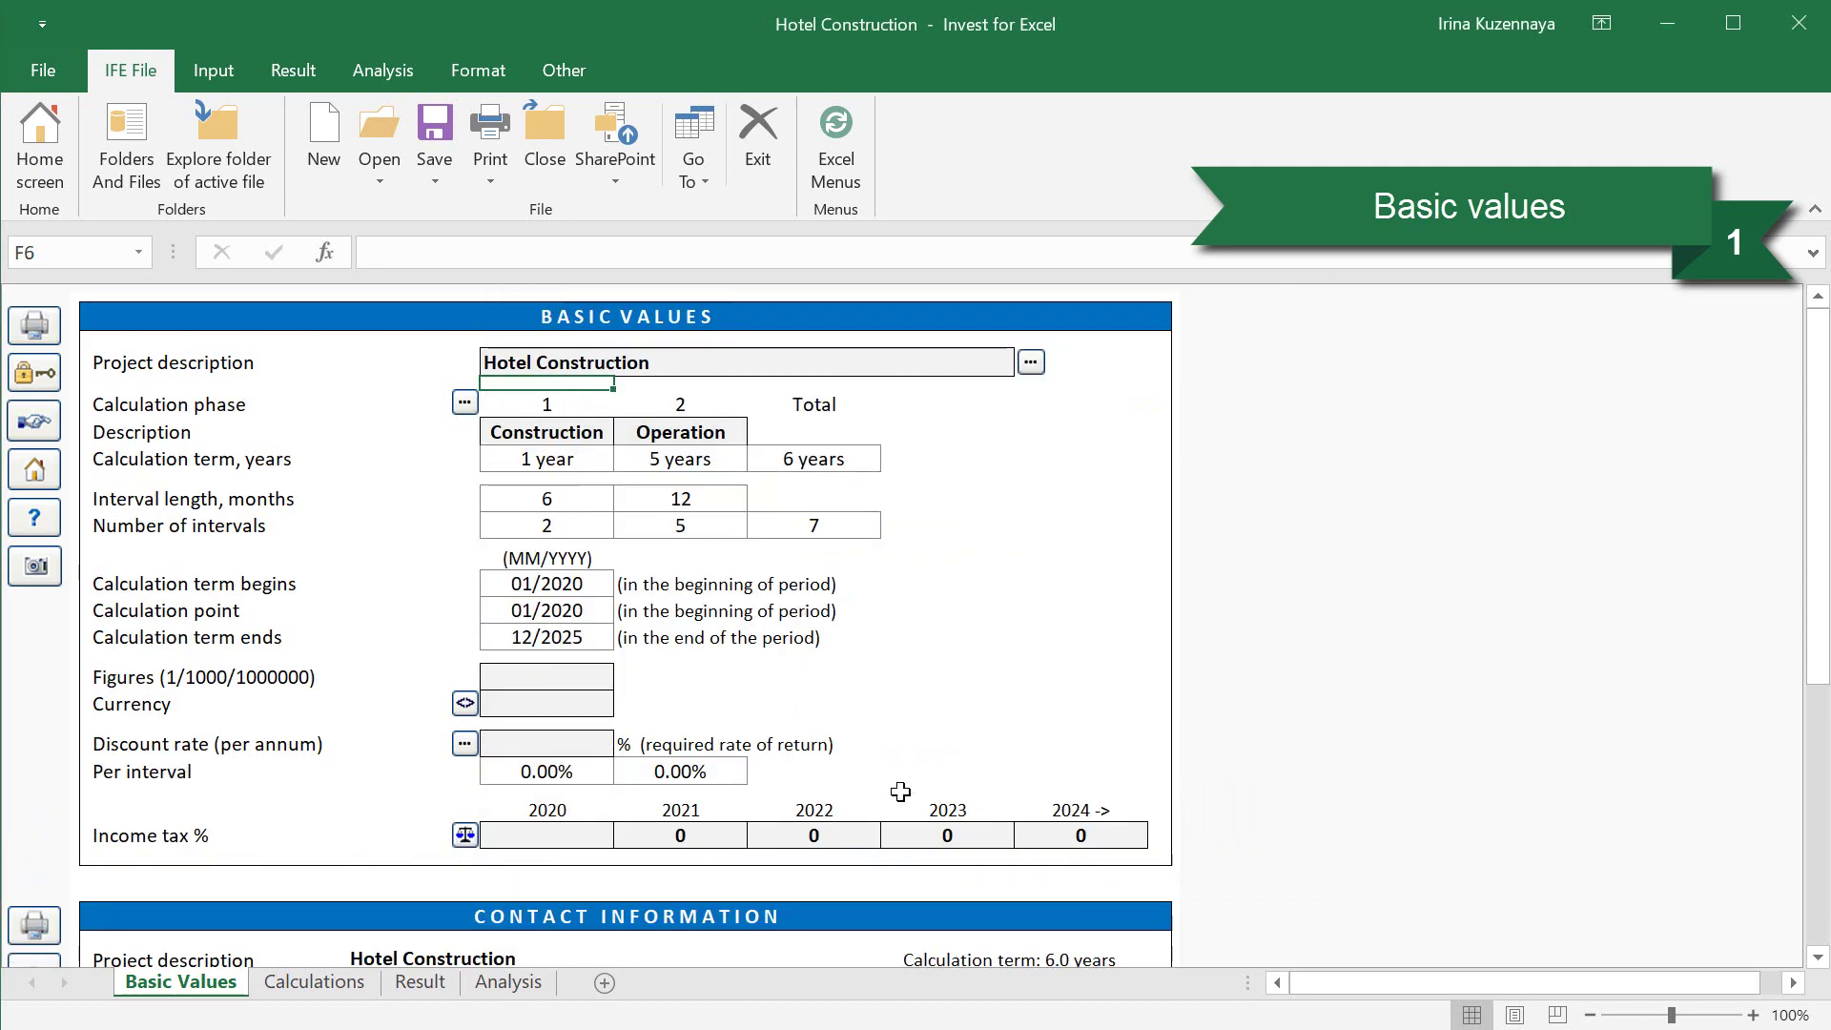
- Set the figures unit to 1 and the currency to EUR in the basic values
{"action": "left_click", "coordinate": [593, 678]}
{"action": "left_click", "coordinate": [626, 677]}
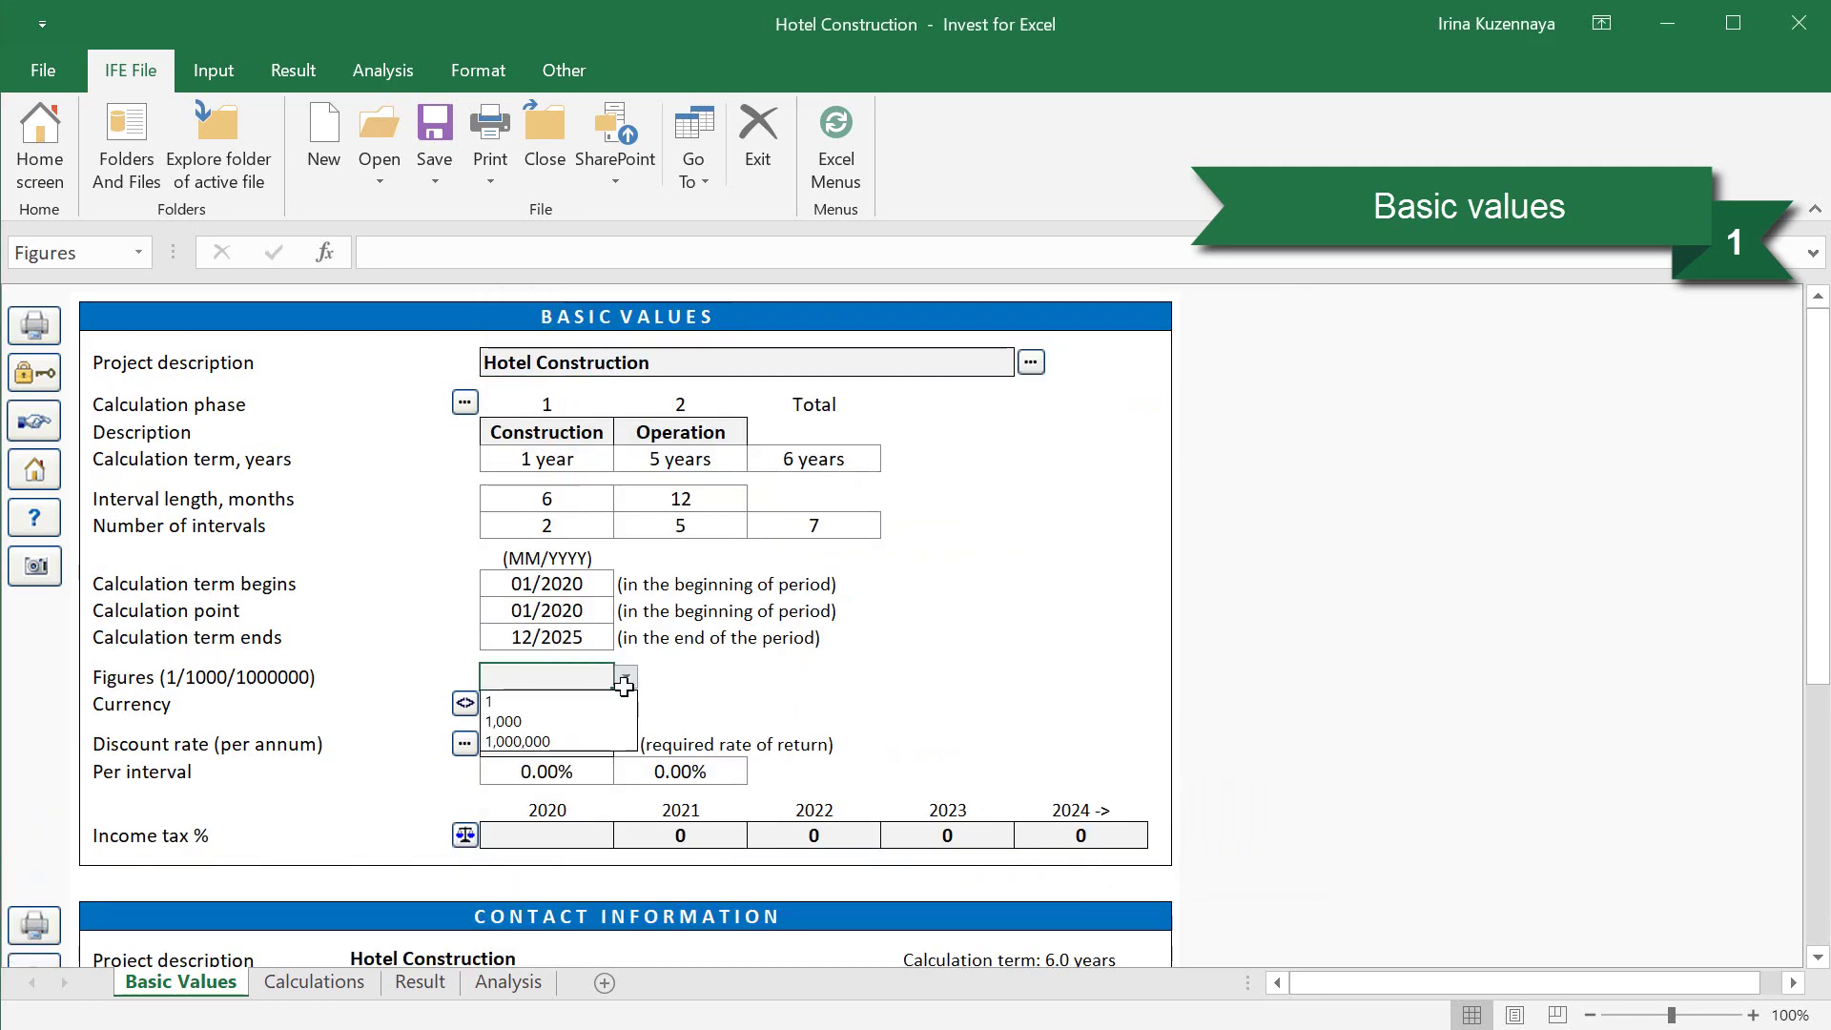
{"action": "left_click", "coordinate": [610, 702]}
{"action": "left_click", "coordinate": [605, 706]}
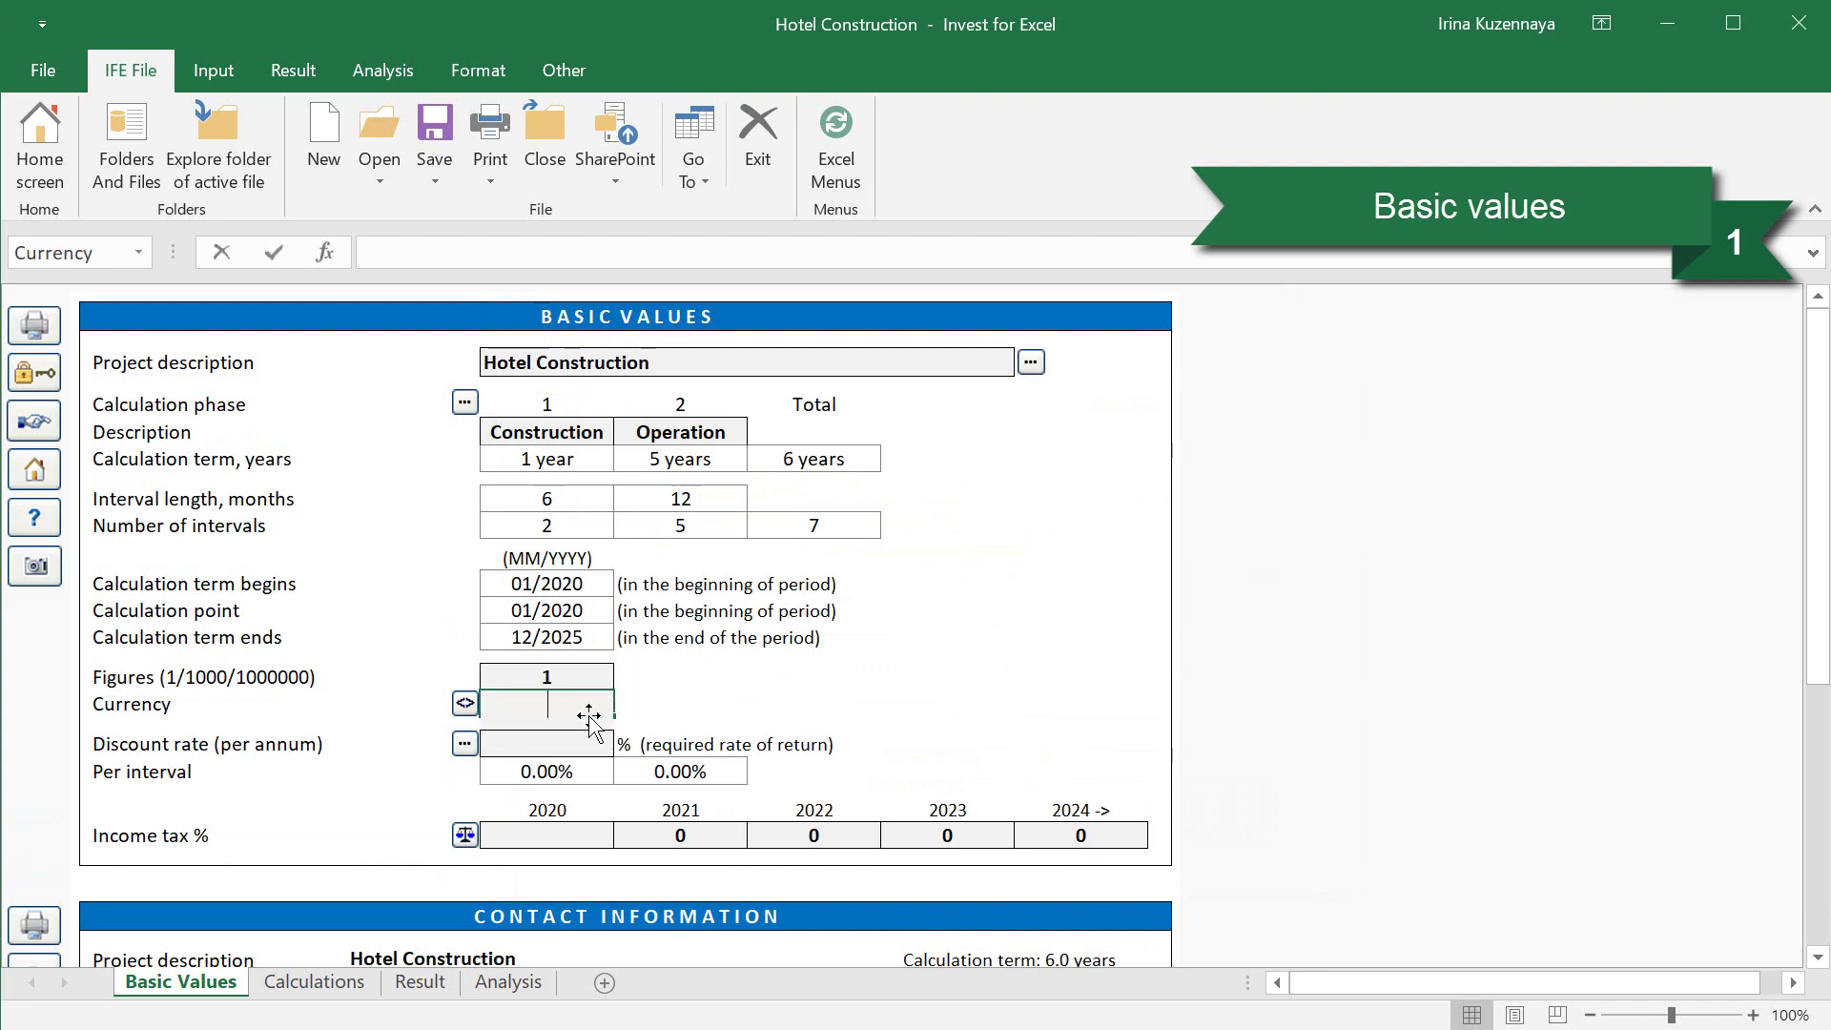
{"action": "type", "text": "EUR"}
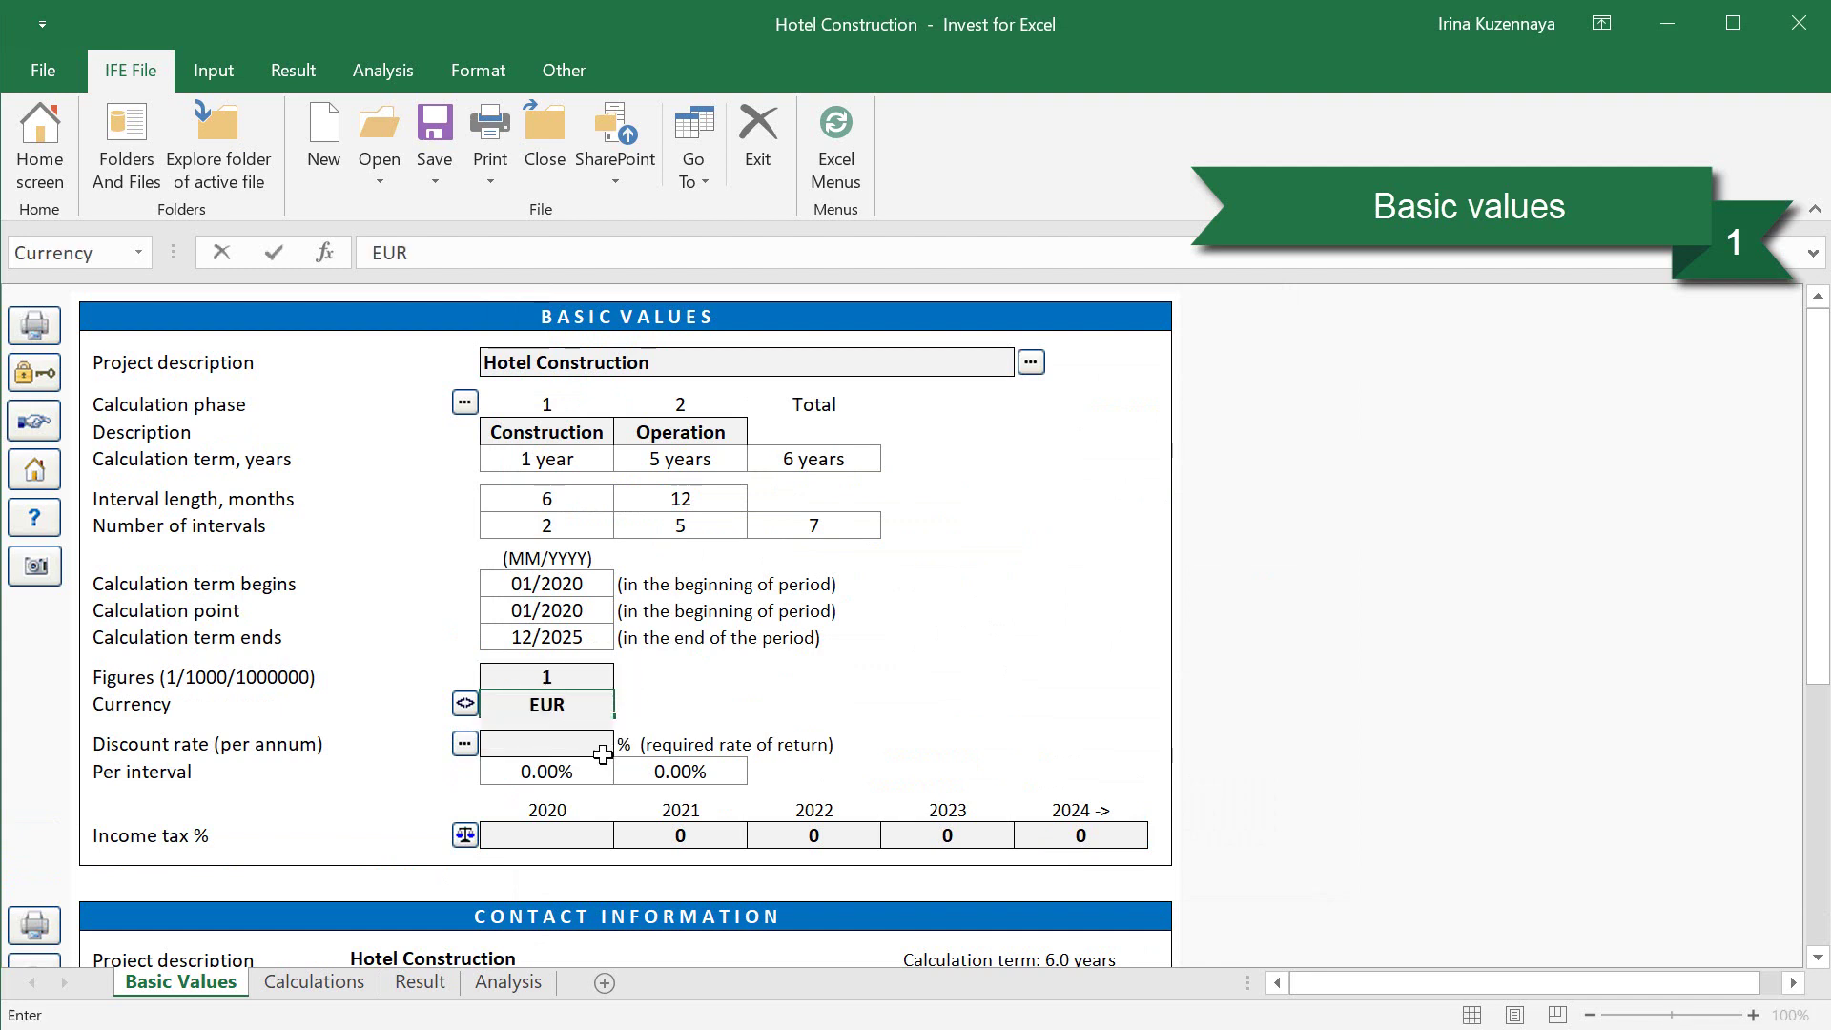
- Set the annual discount rate to 8% and the income tax to 20% from 2020 onwards
{"action": "left_click", "coordinate": [602, 754]}
{"action": "type", "text": "8"}
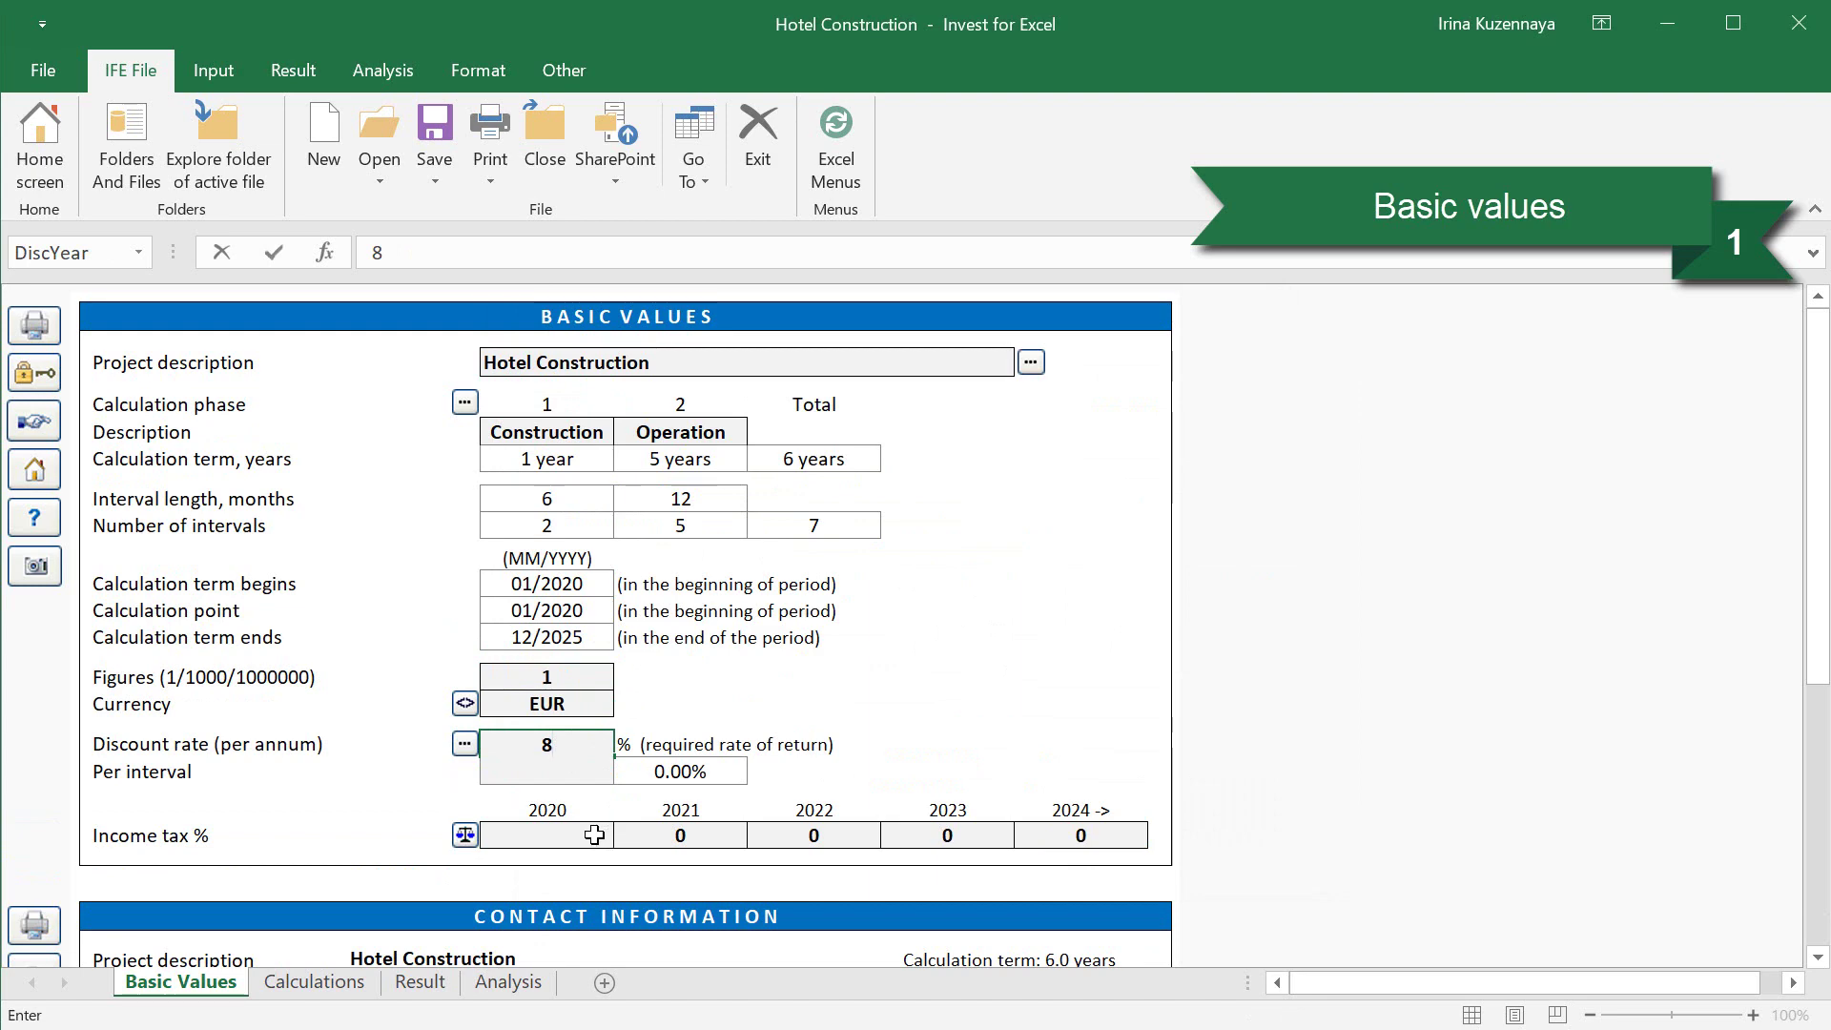
{"action": "left_click", "coordinate": [594, 836]}
{"action": "type", "text": "20"}
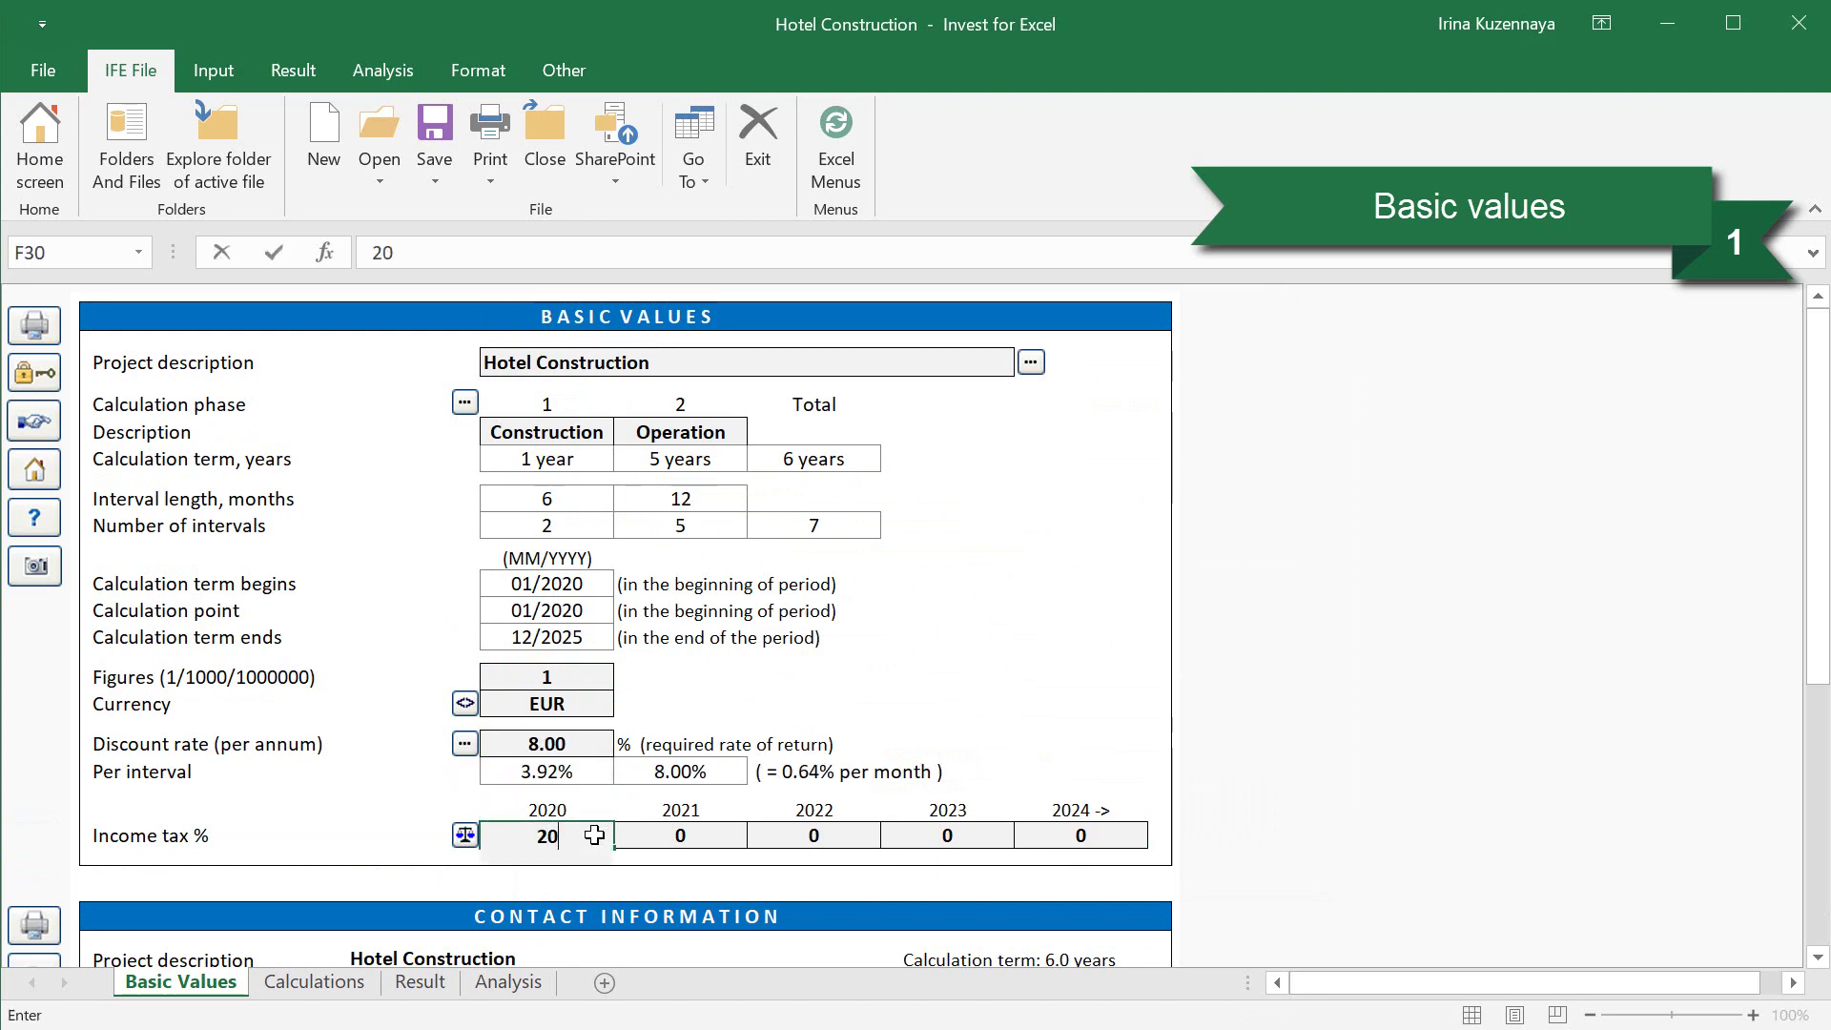
{"action": "key", "text": "Return"}
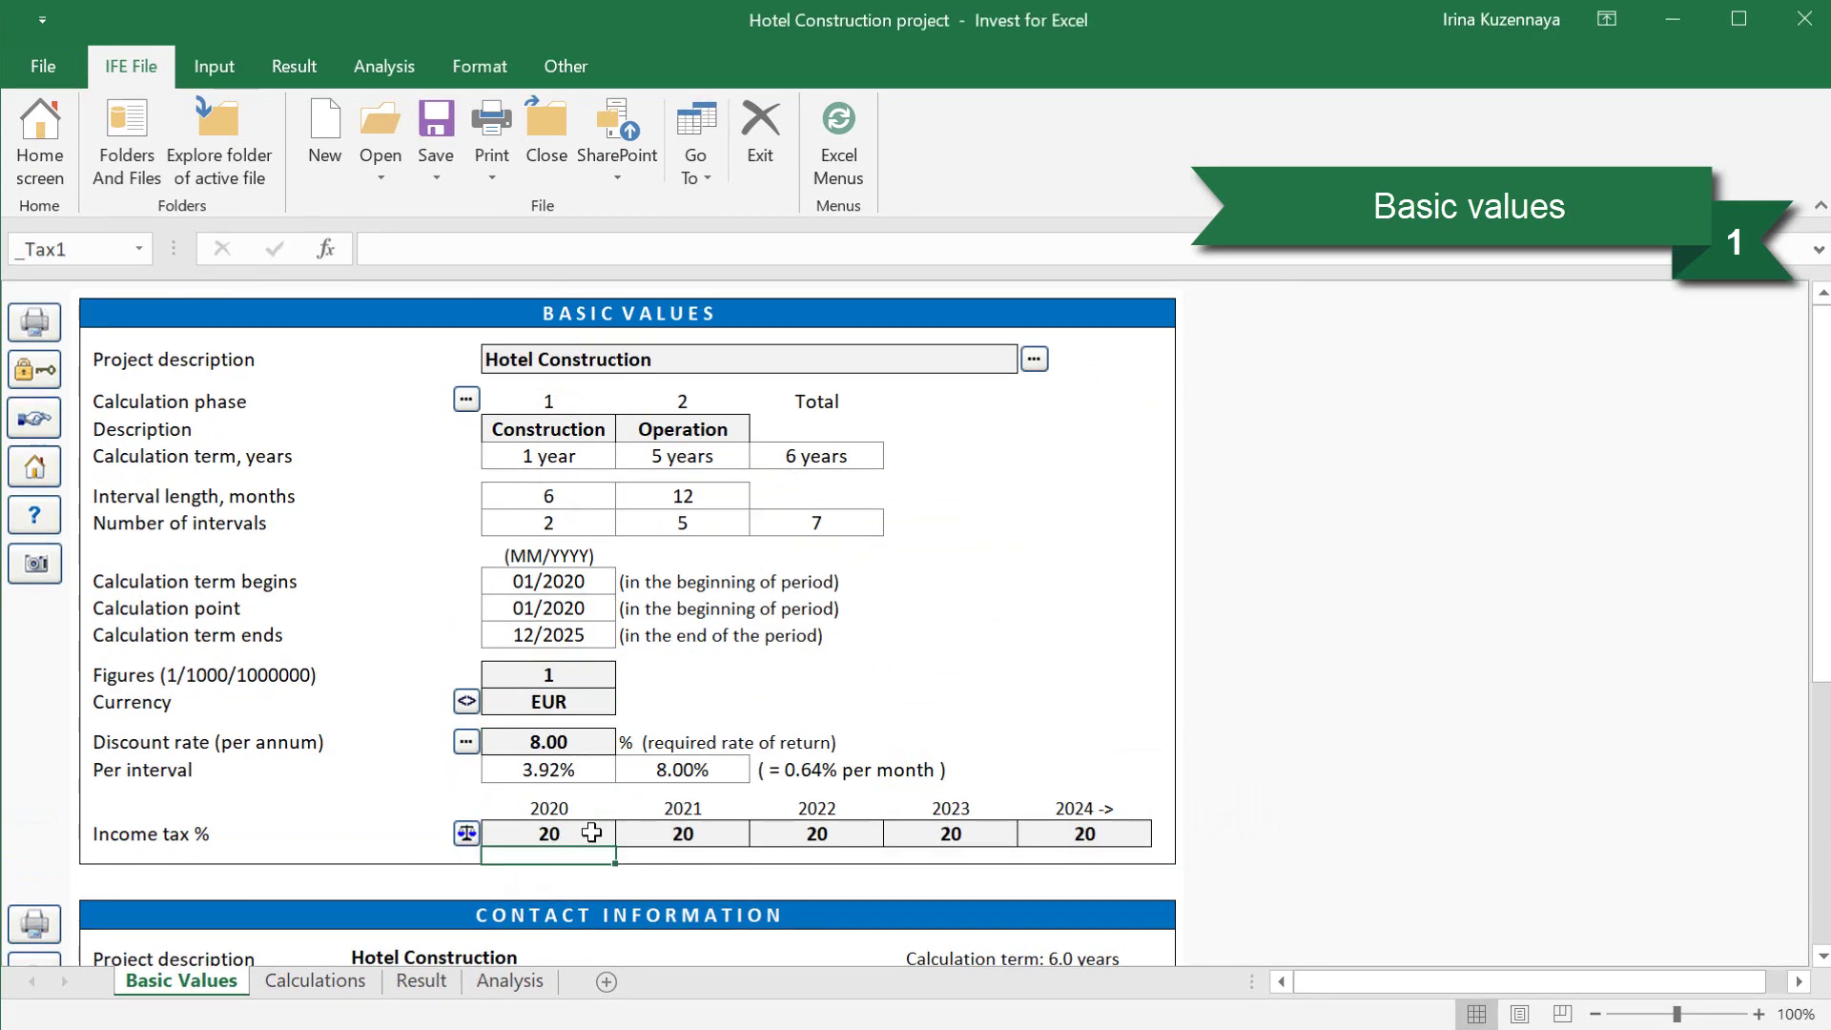
- Add the comments "Total surface area: 2 000 m2" and "Total number of rooms: 50" to the contact information
{"action": "scroll", "coordinate": [592, 832], "scroll_direction": "down", "scroll_amount": 5}
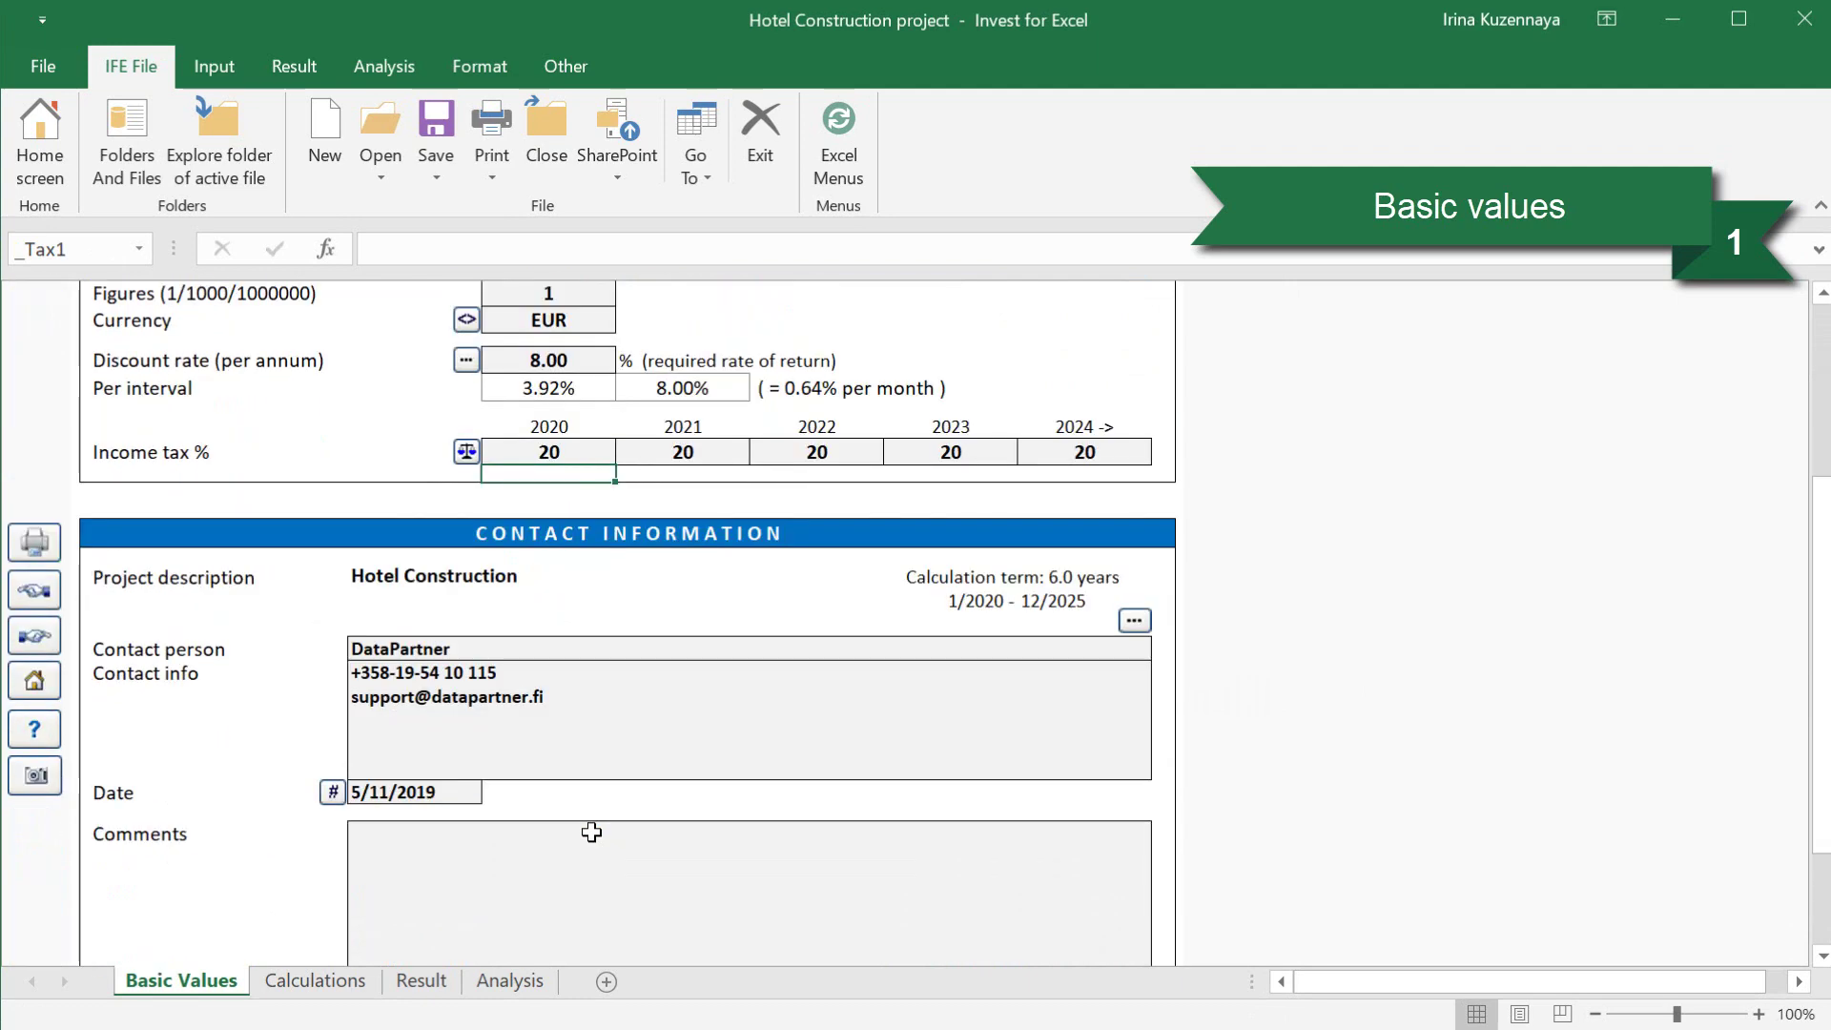
{"action": "scroll", "coordinate": [592, 833], "scroll_direction": "down", "scroll_amount": 3}
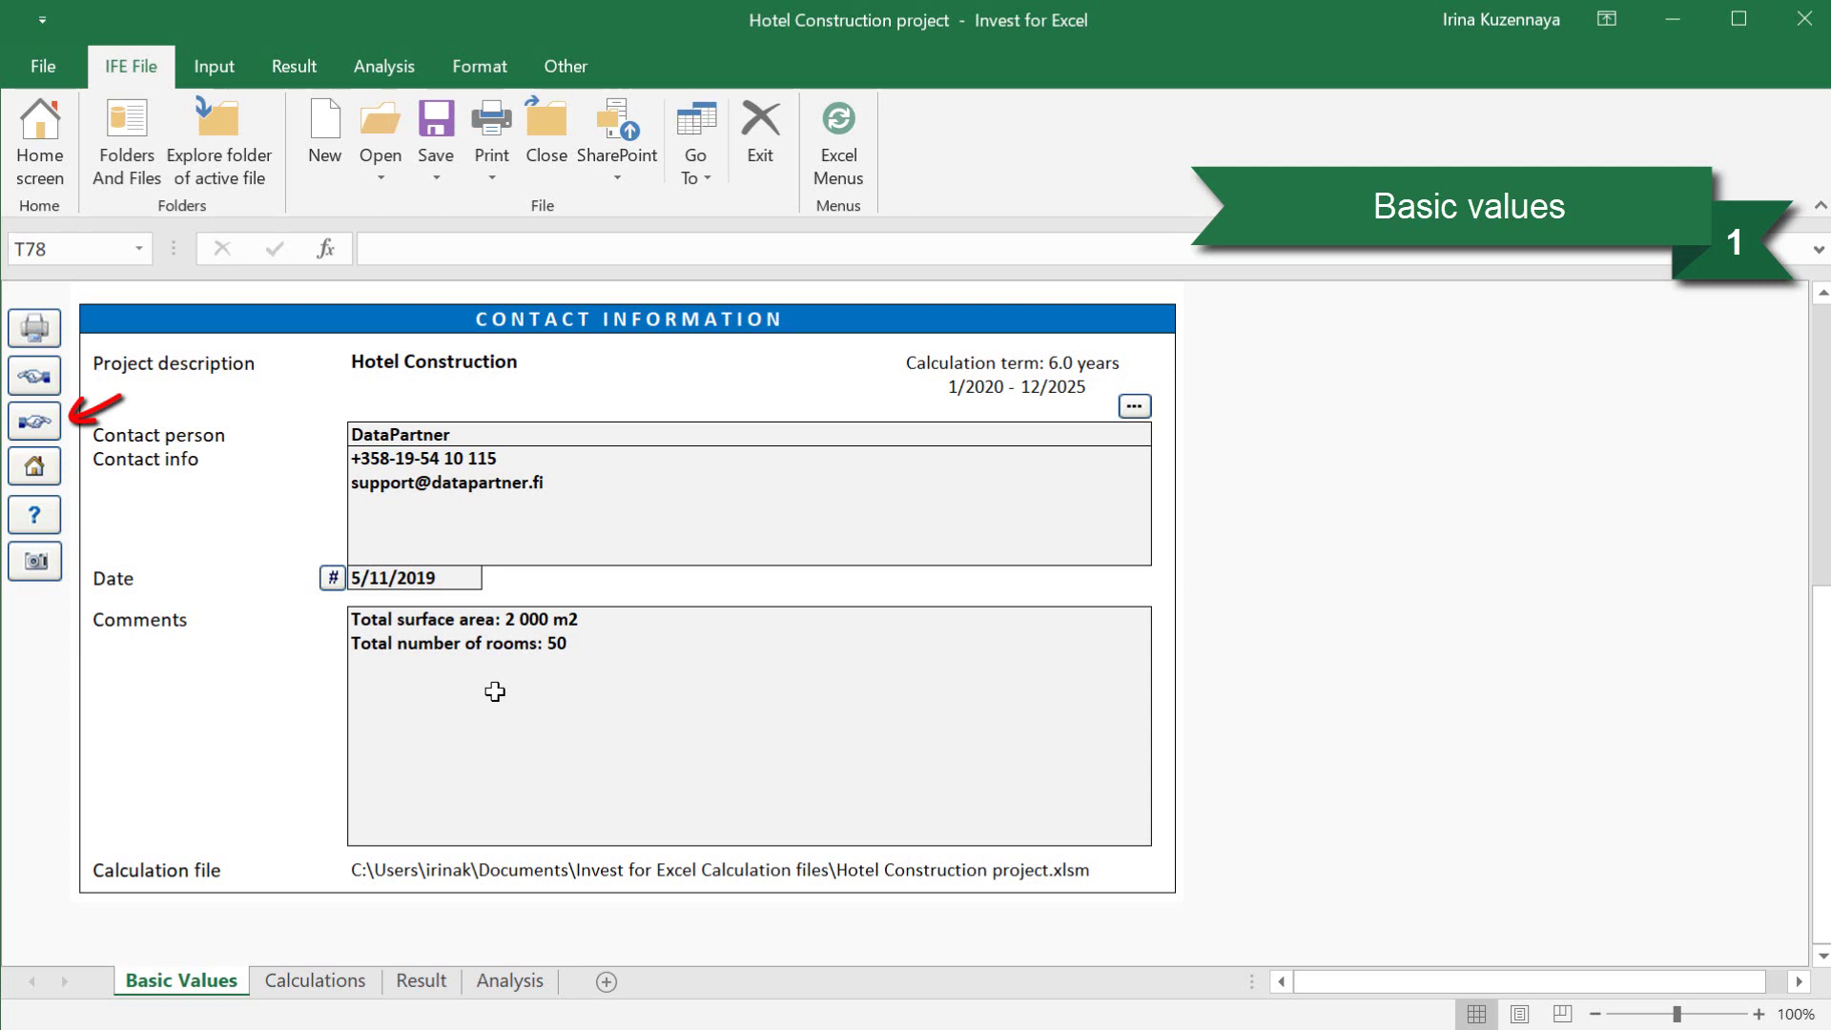
- In the investment table, also hide the rows Investment 6 to Investment 10 so that five investment rows remain
{"action": "left_click", "coordinate": [36, 431]}
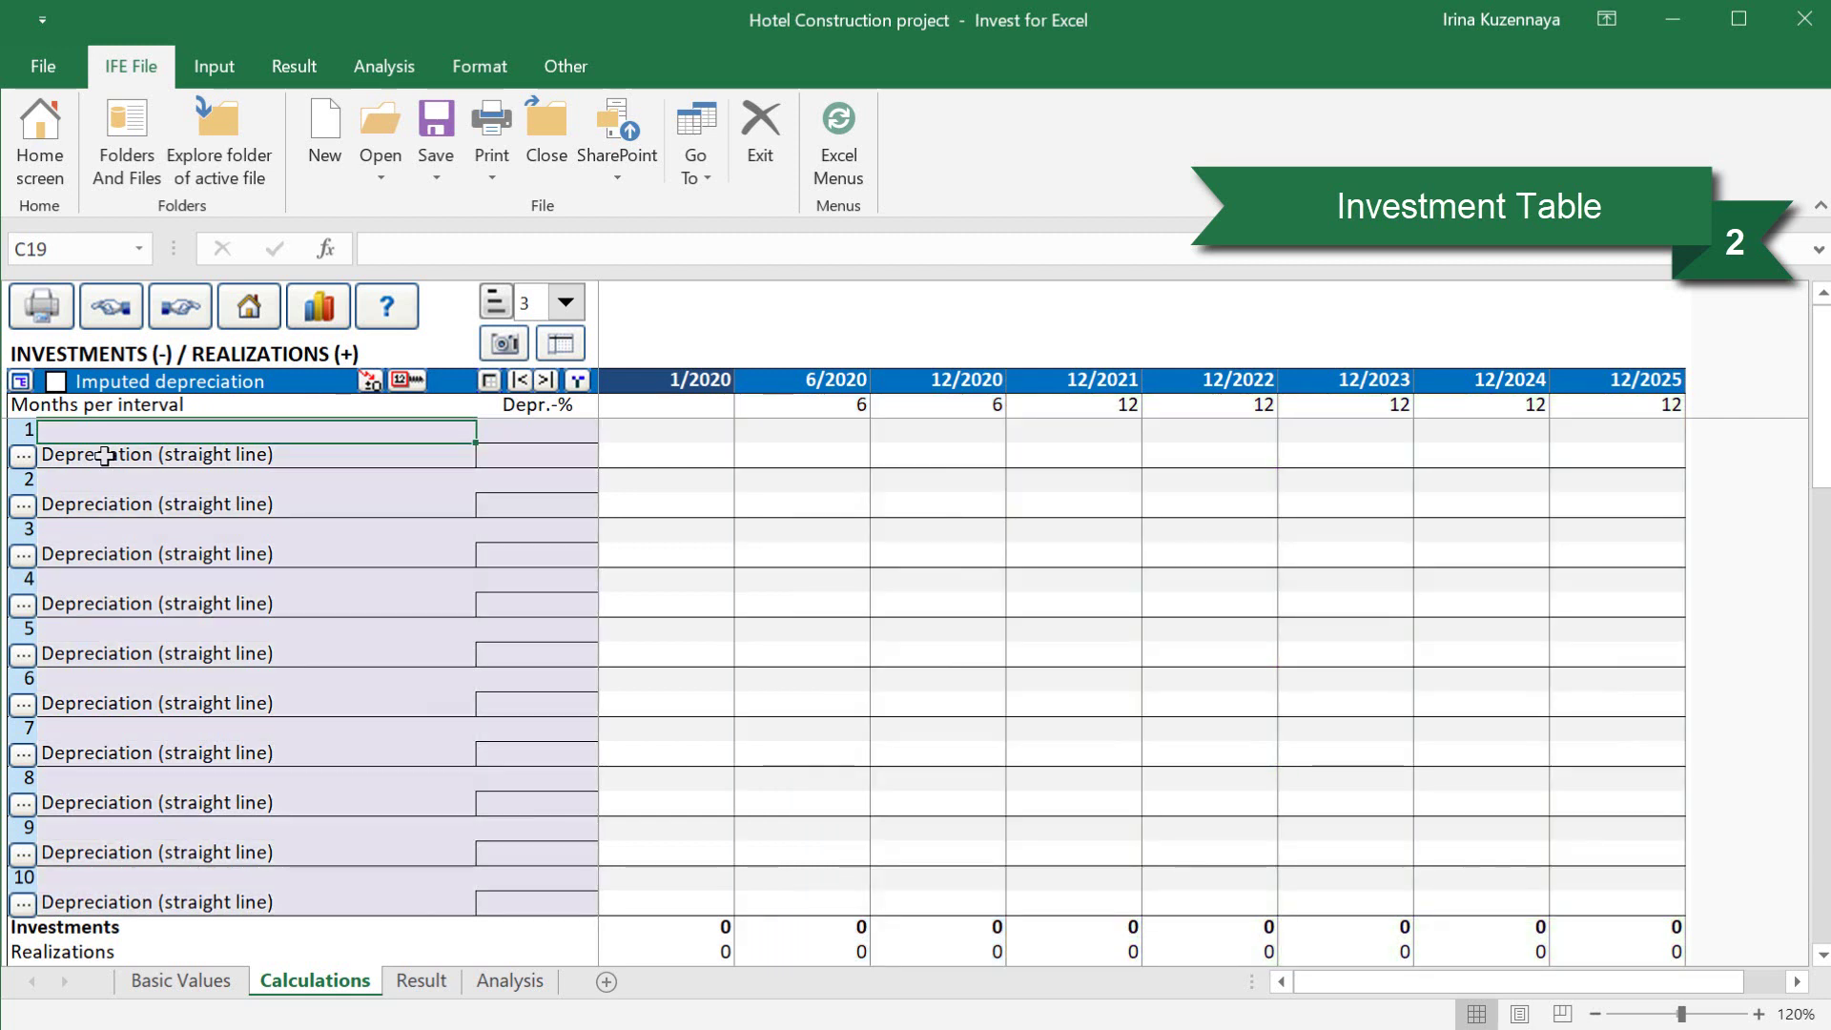
{"action": "left_click", "coordinate": [20, 382]}
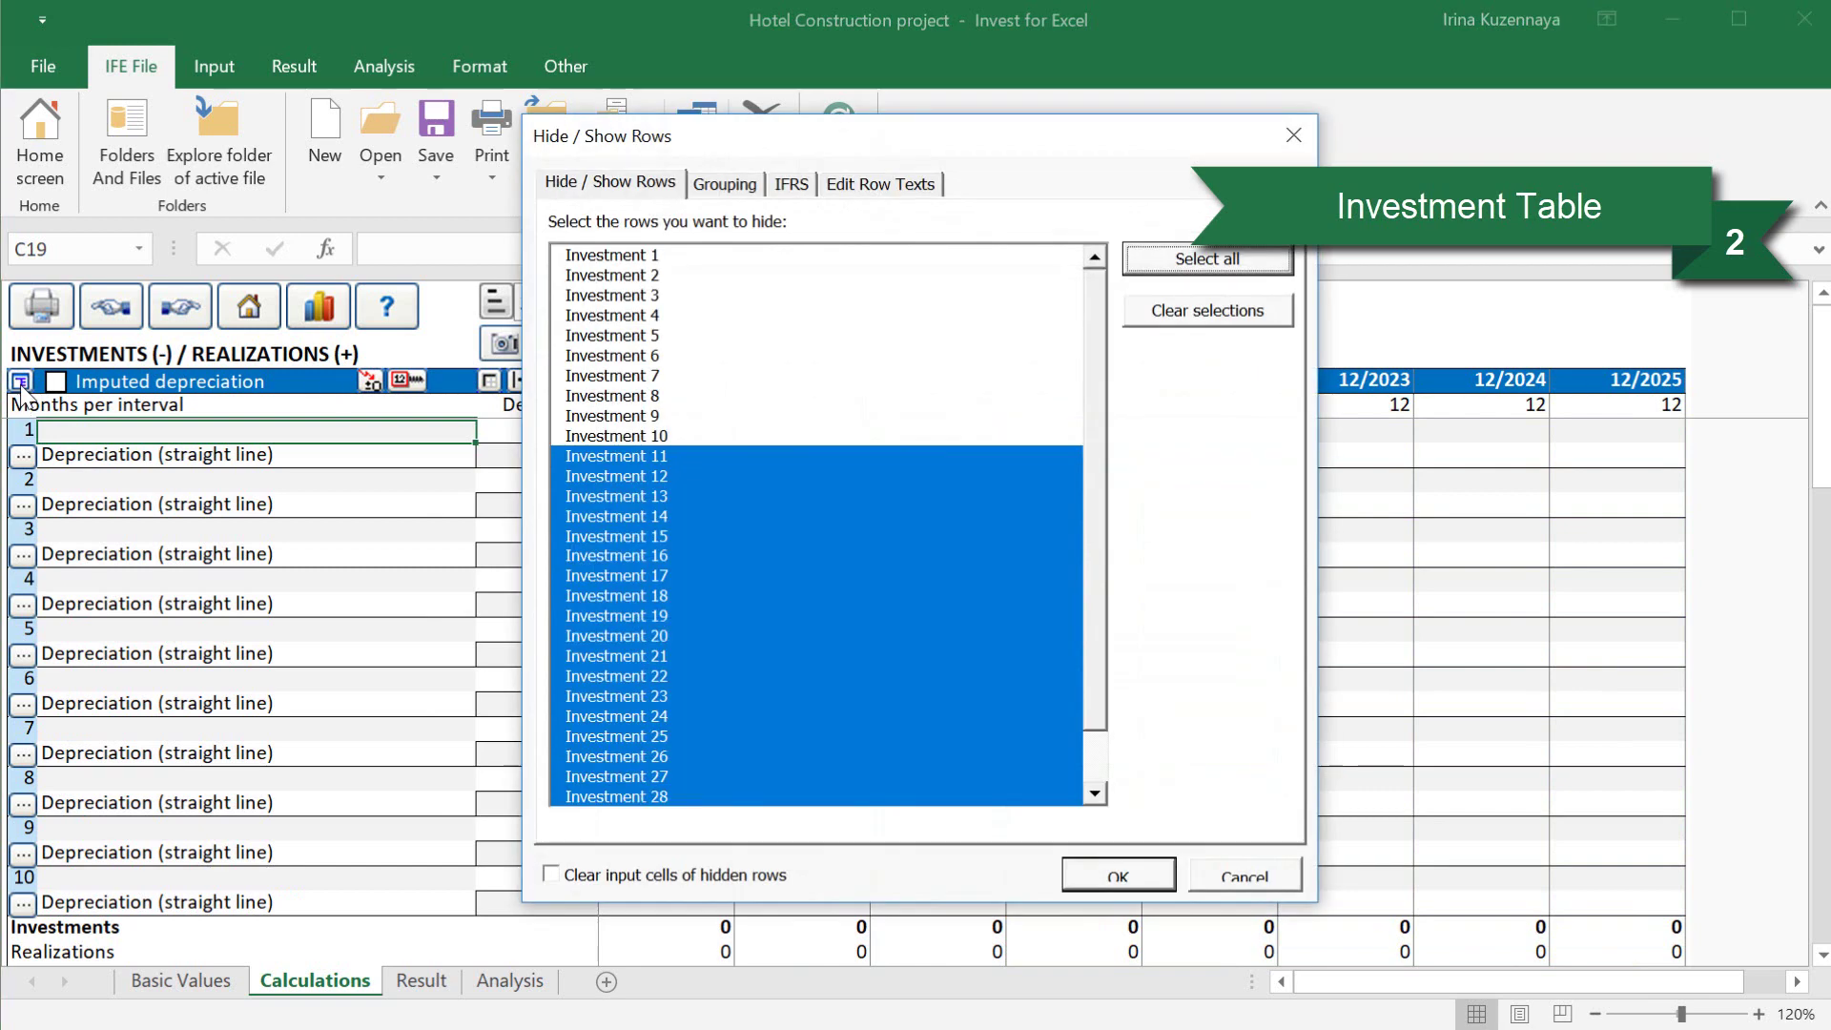
{"action": "scroll", "coordinate": [1097, 572], "scroll_direction": "down", "scroll_amount": 1}
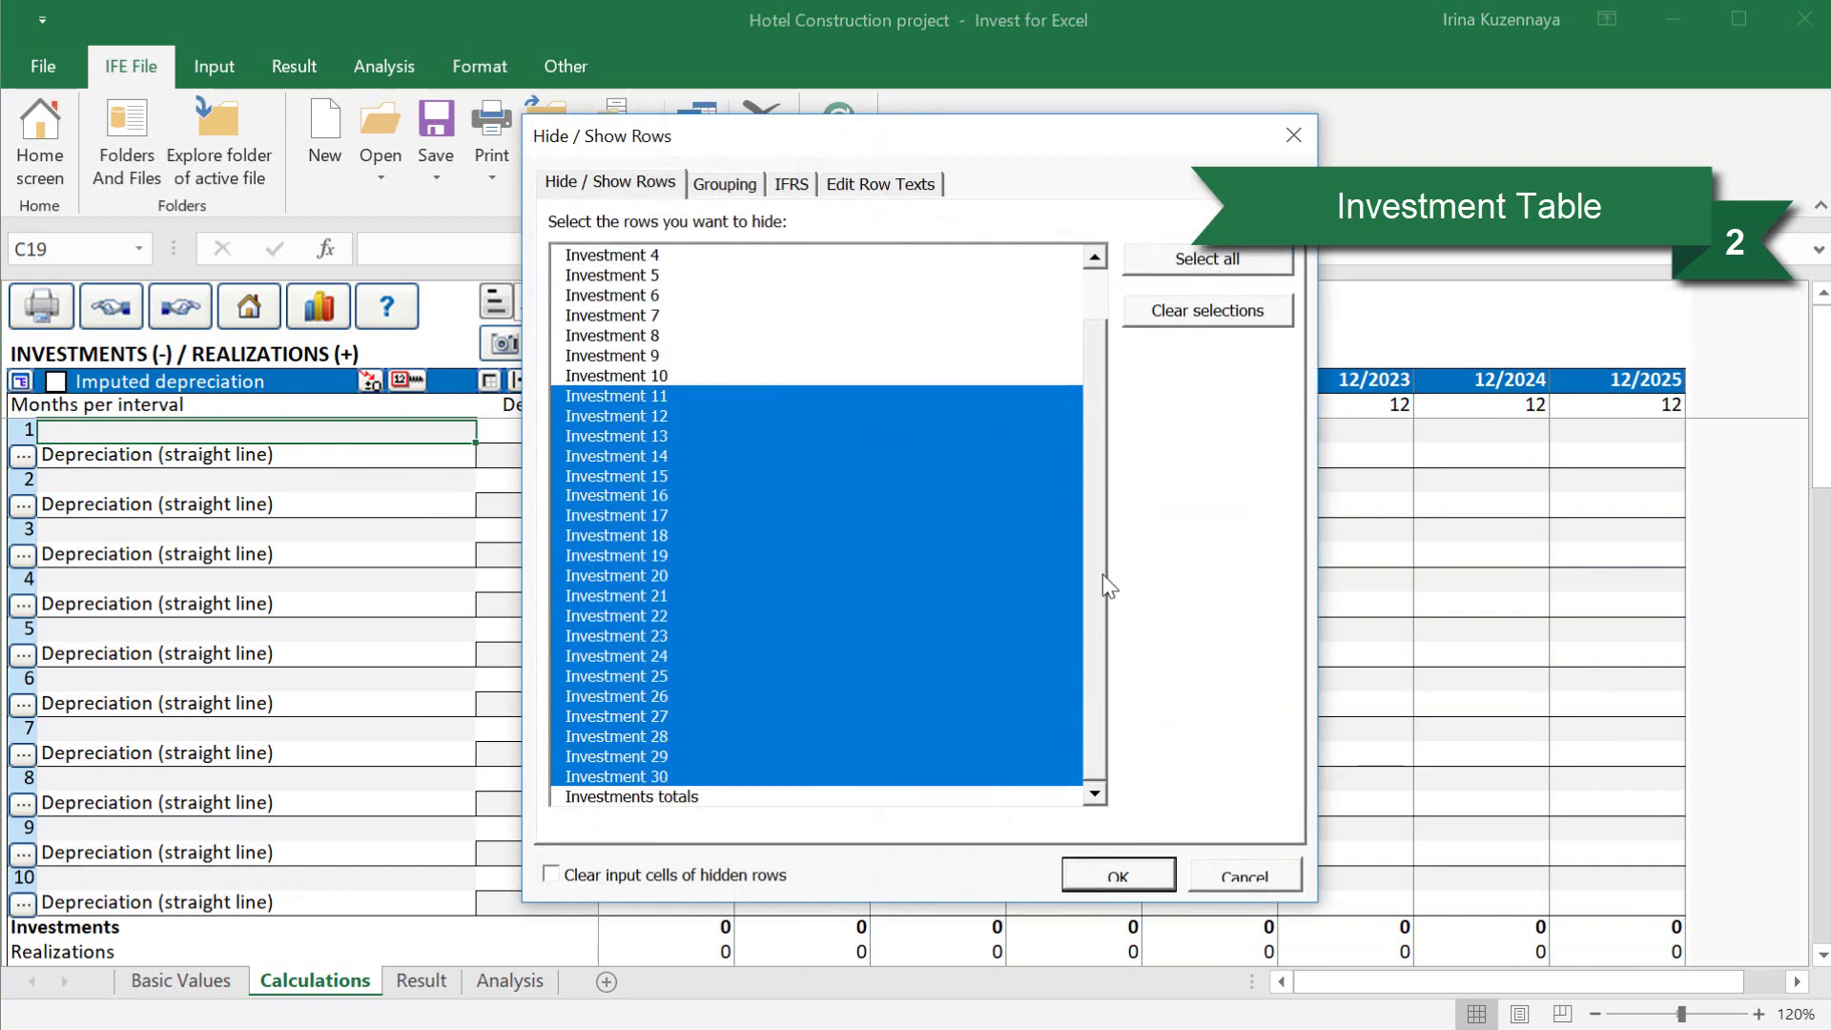
{"action": "scroll", "coordinate": [1103, 575], "scroll_direction": "up", "scroll_amount": 1}
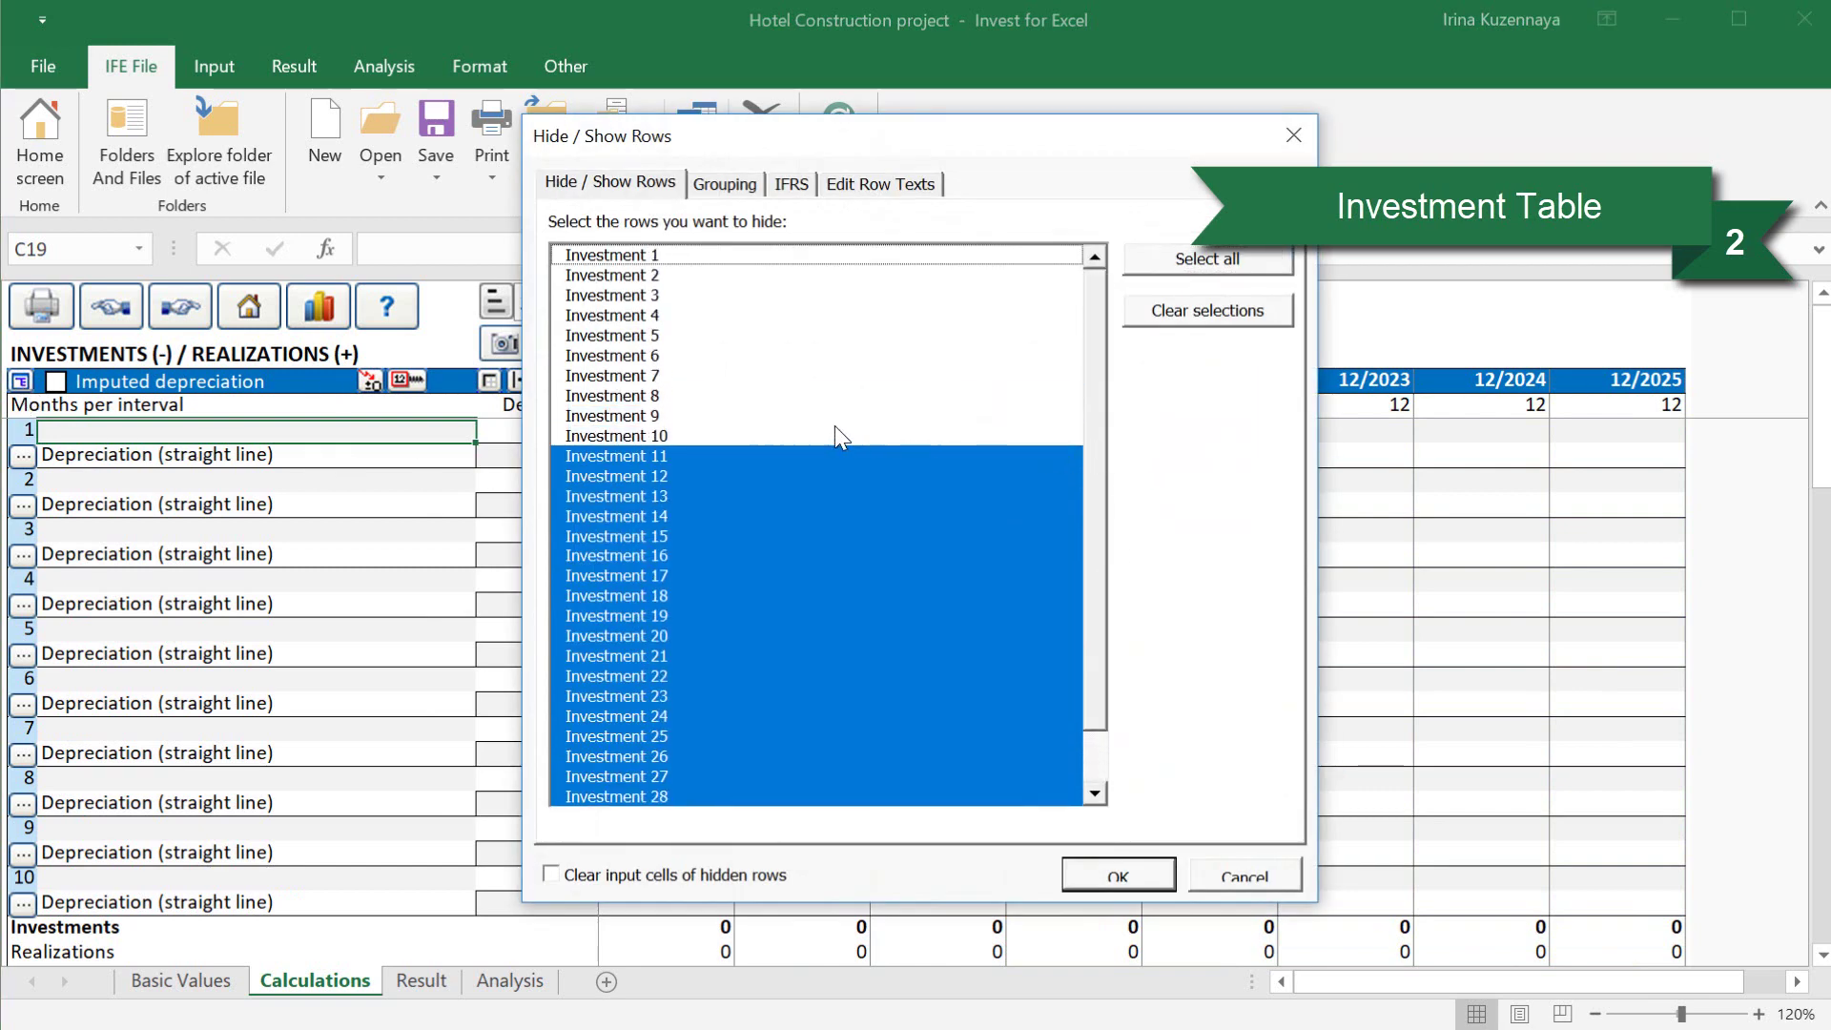
{"action": "left_click", "coordinate": [805, 435]}
{"action": "left_click", "coordinate": [799, 417]}
{"action": "left_click", "coordinate": [800, 396]}
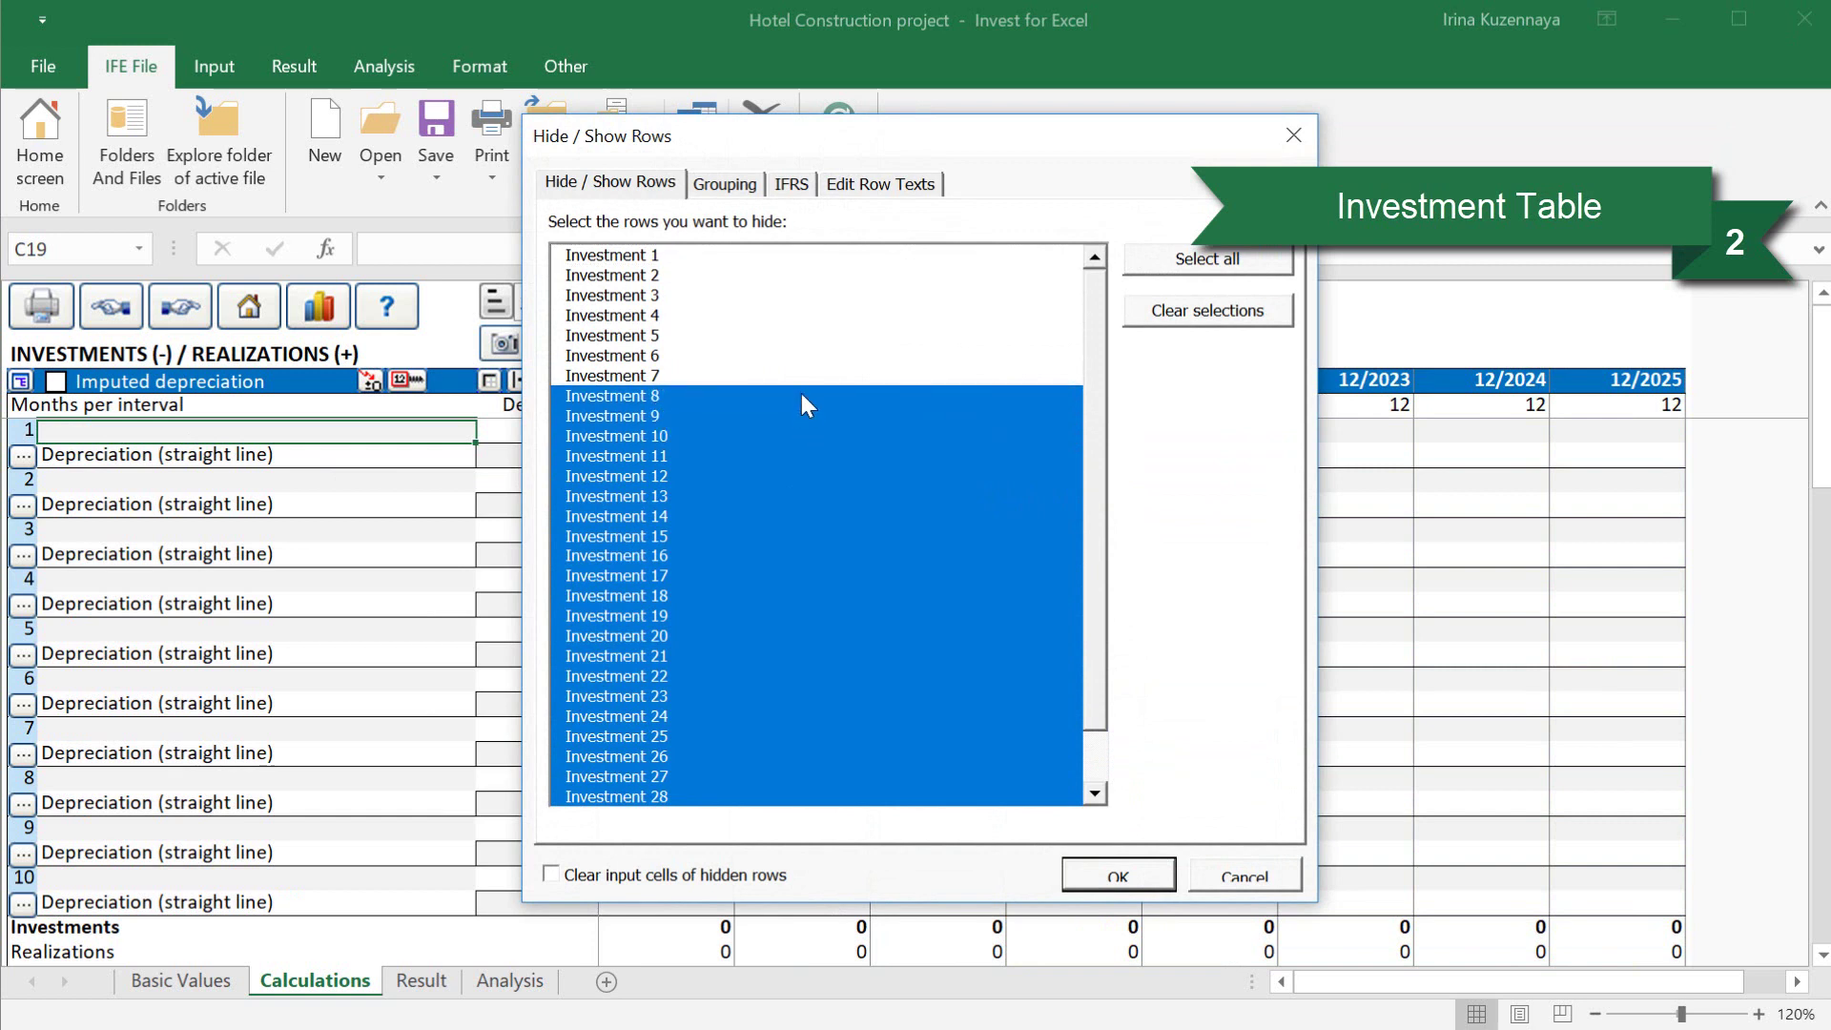
{"action": "left_click", "coordinate": [798, 378]}
{"action": "left_click", "coordinate": [798, 359]}
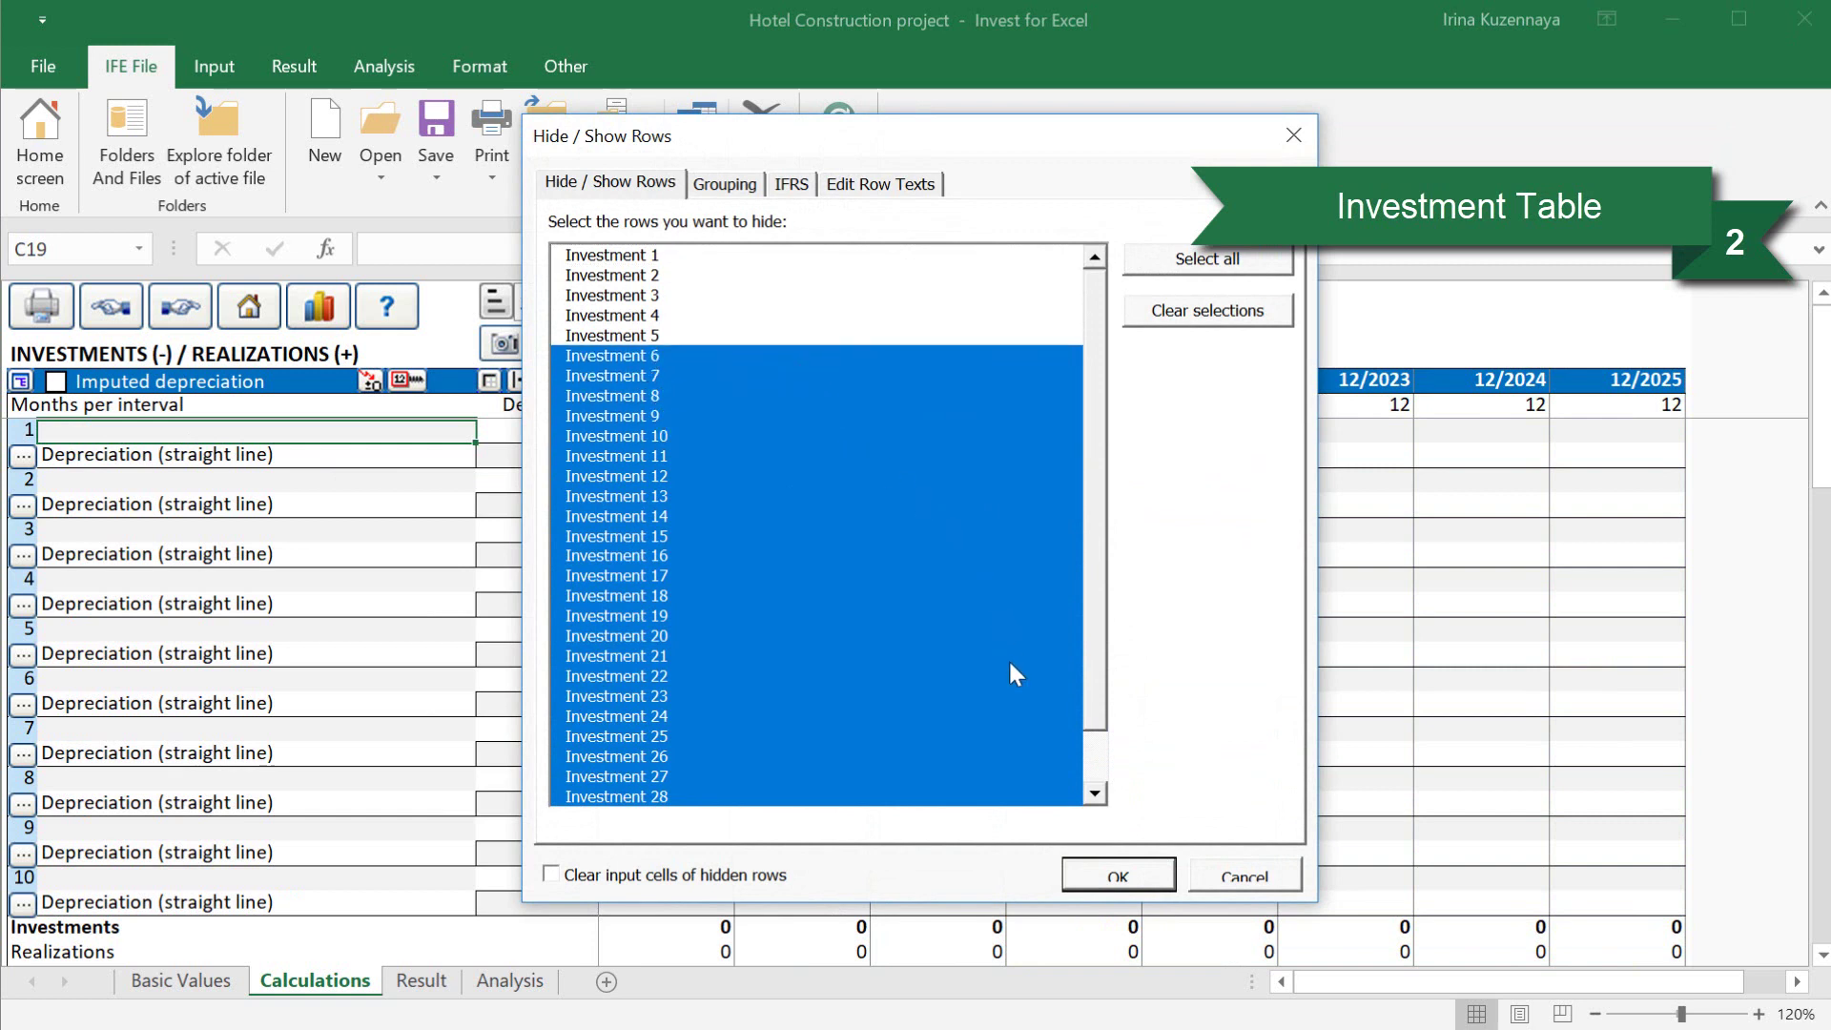
{"action": "left_click", "coordinate": [1101, 874]}
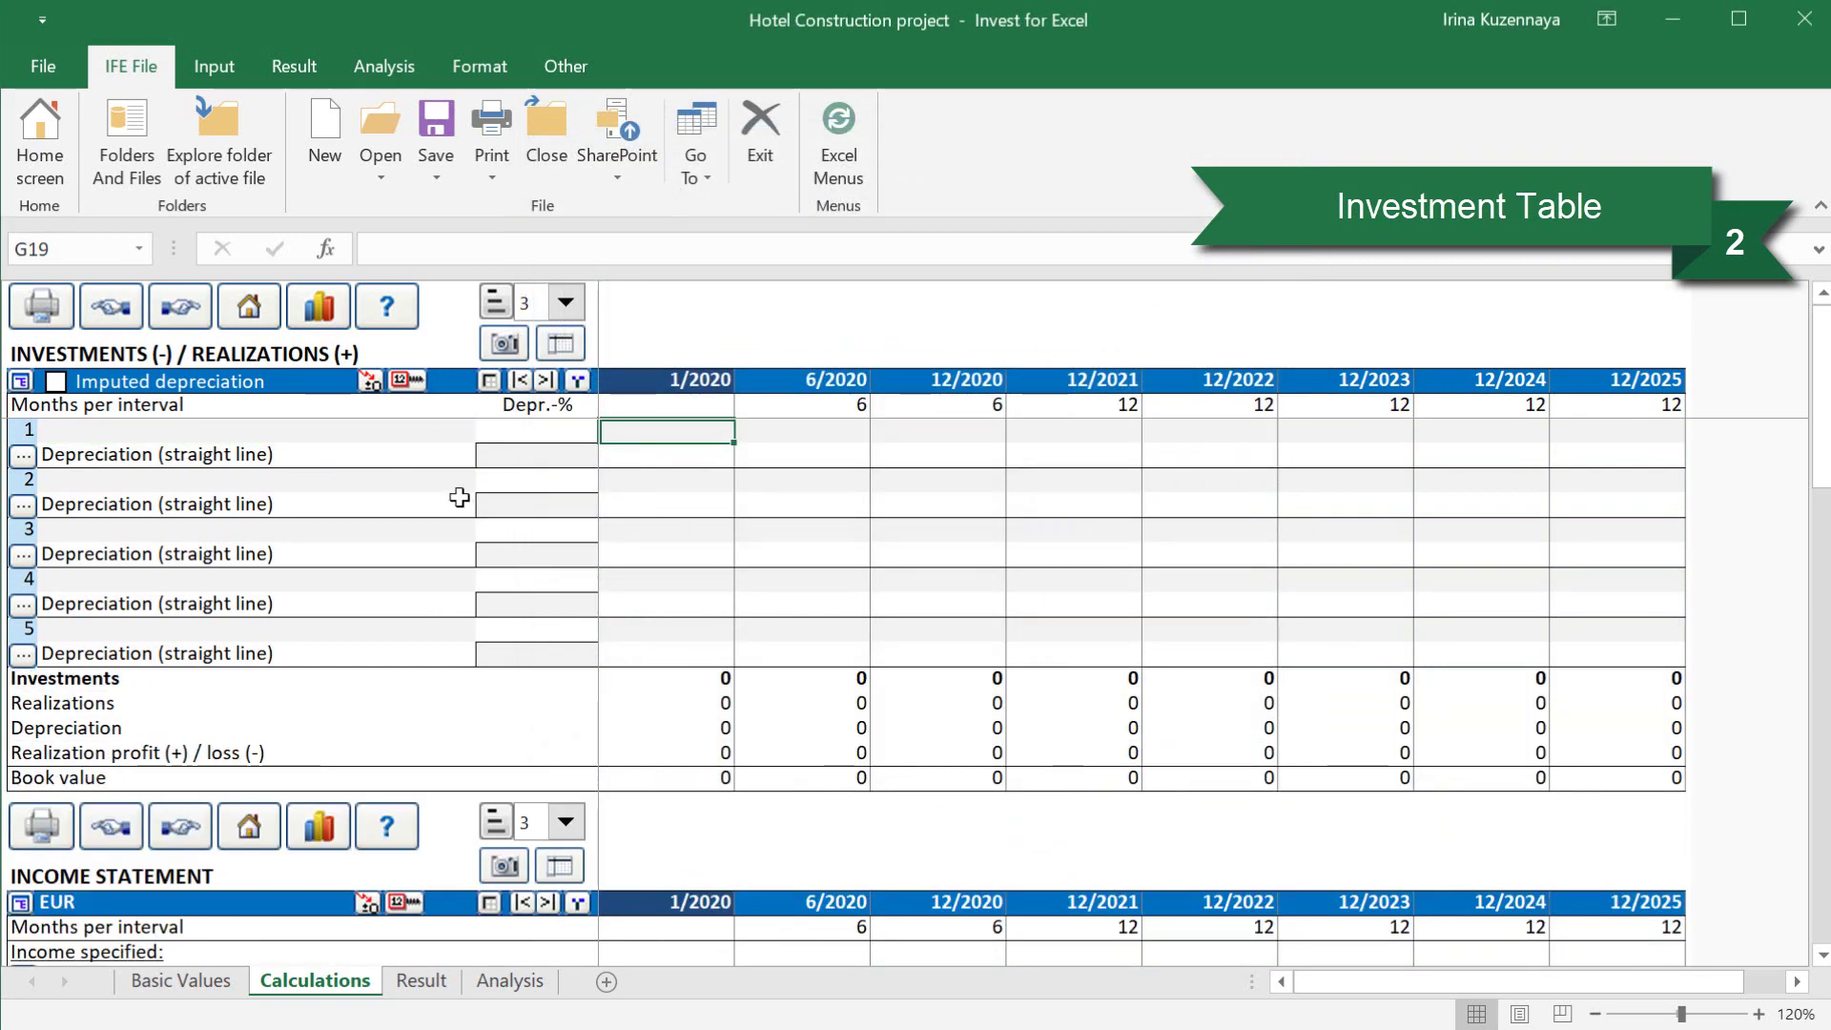
- Name investment 1 "Buildings and structures" and enter -1000000 for 1/2020, -1000000 for 6/2020 and -500000 for 12/2020
{"action": "left_click", "coordinate": [425, 438]}
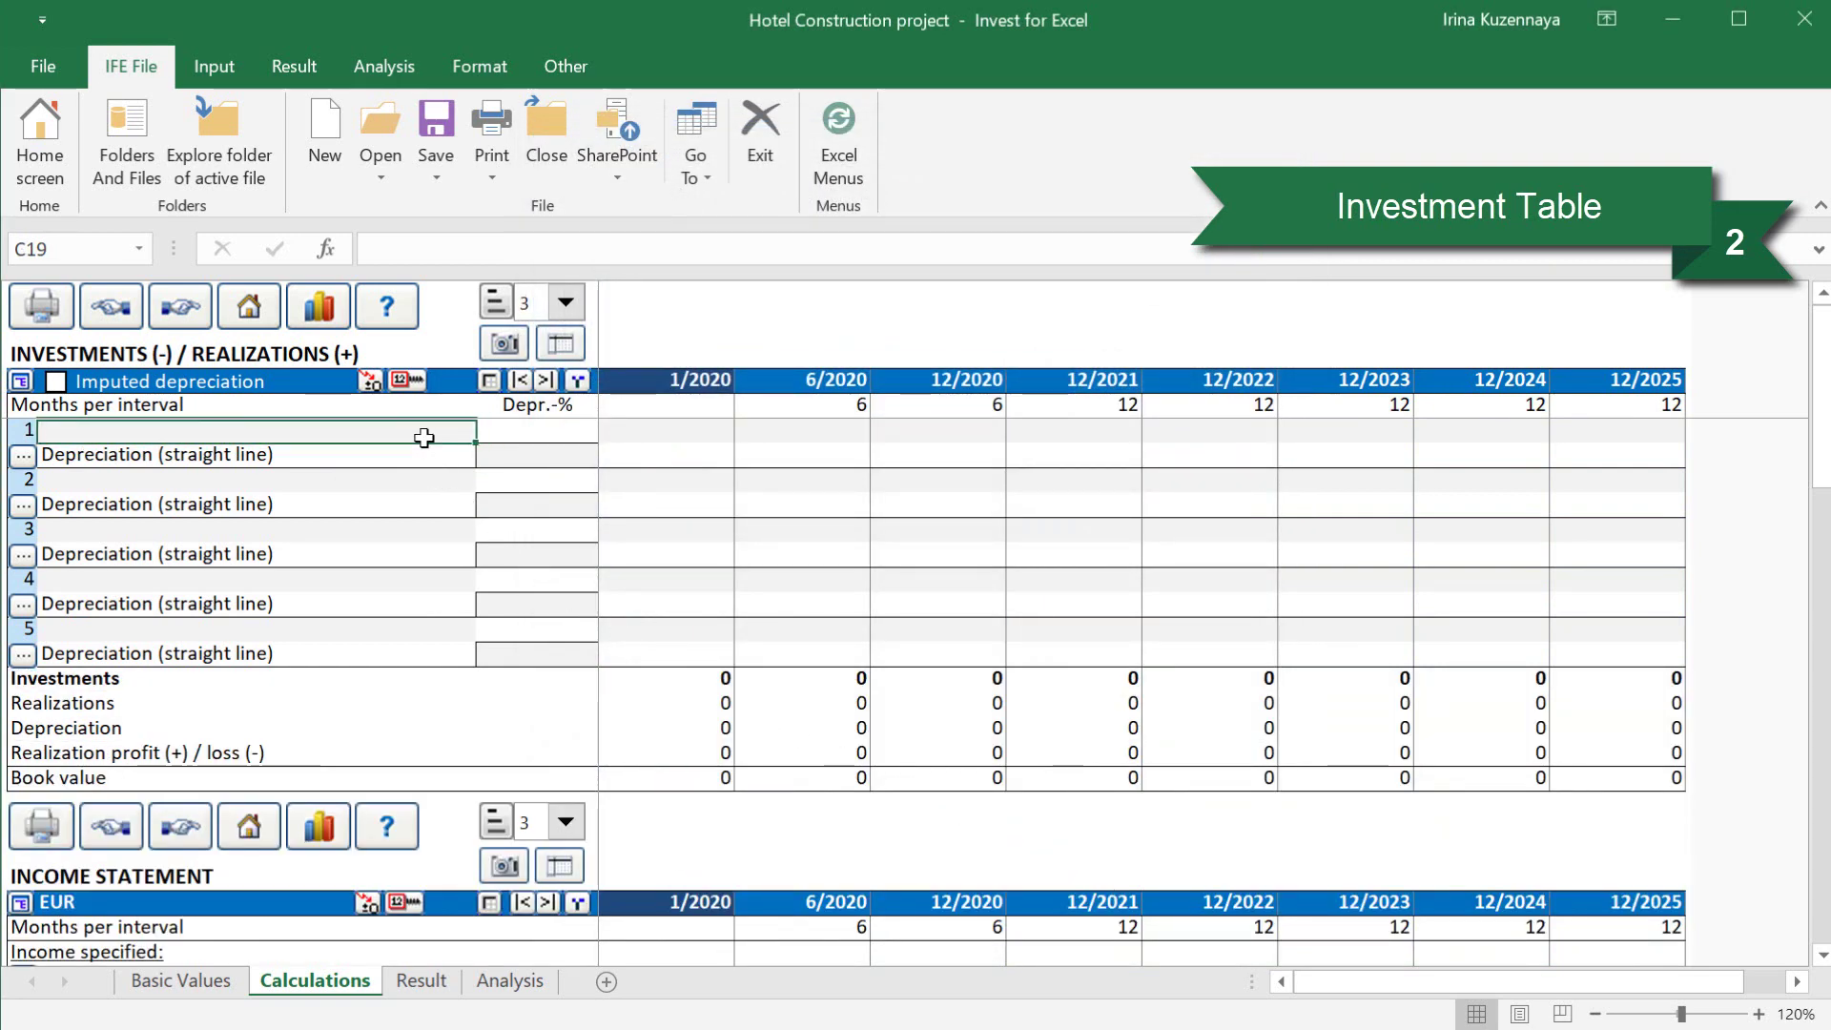
{"action": "type", "text": "Buildings and structures"}
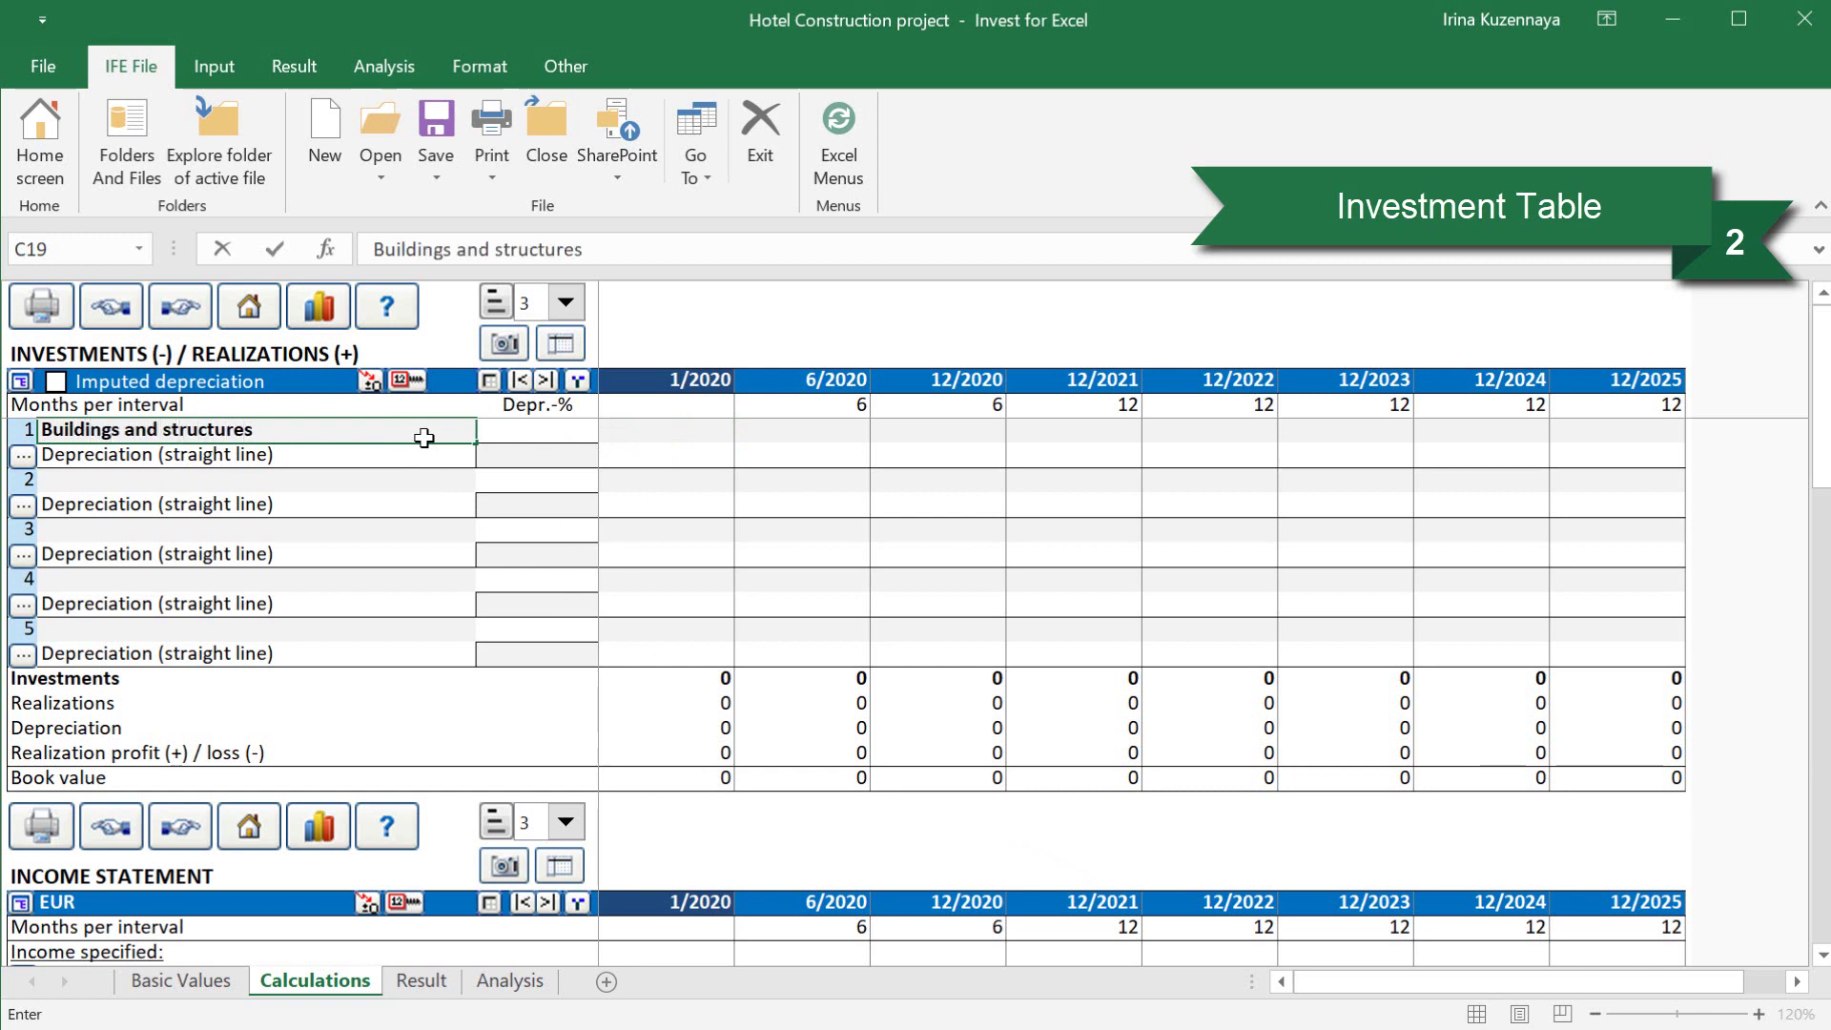
{"action": "key", "text": "Tab"}
{"action": "type", "text": "-1000000"}
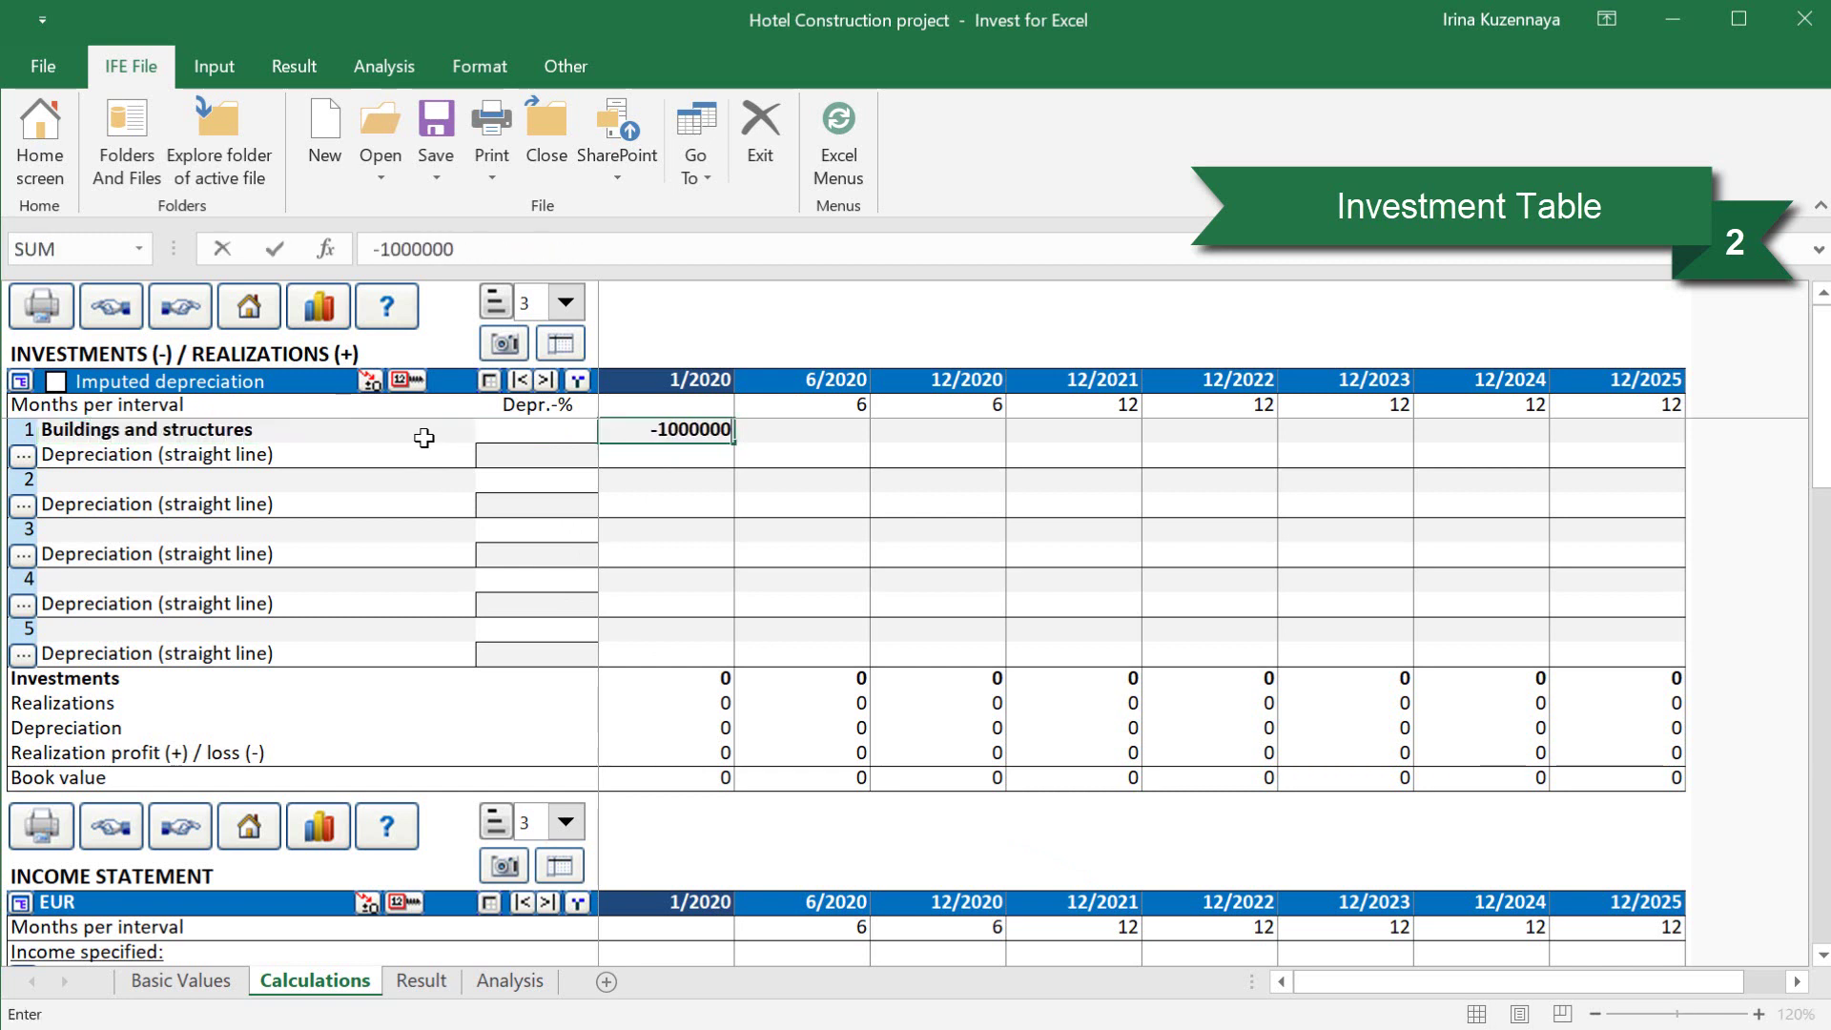
{"action": "key", "text": "Tab"}
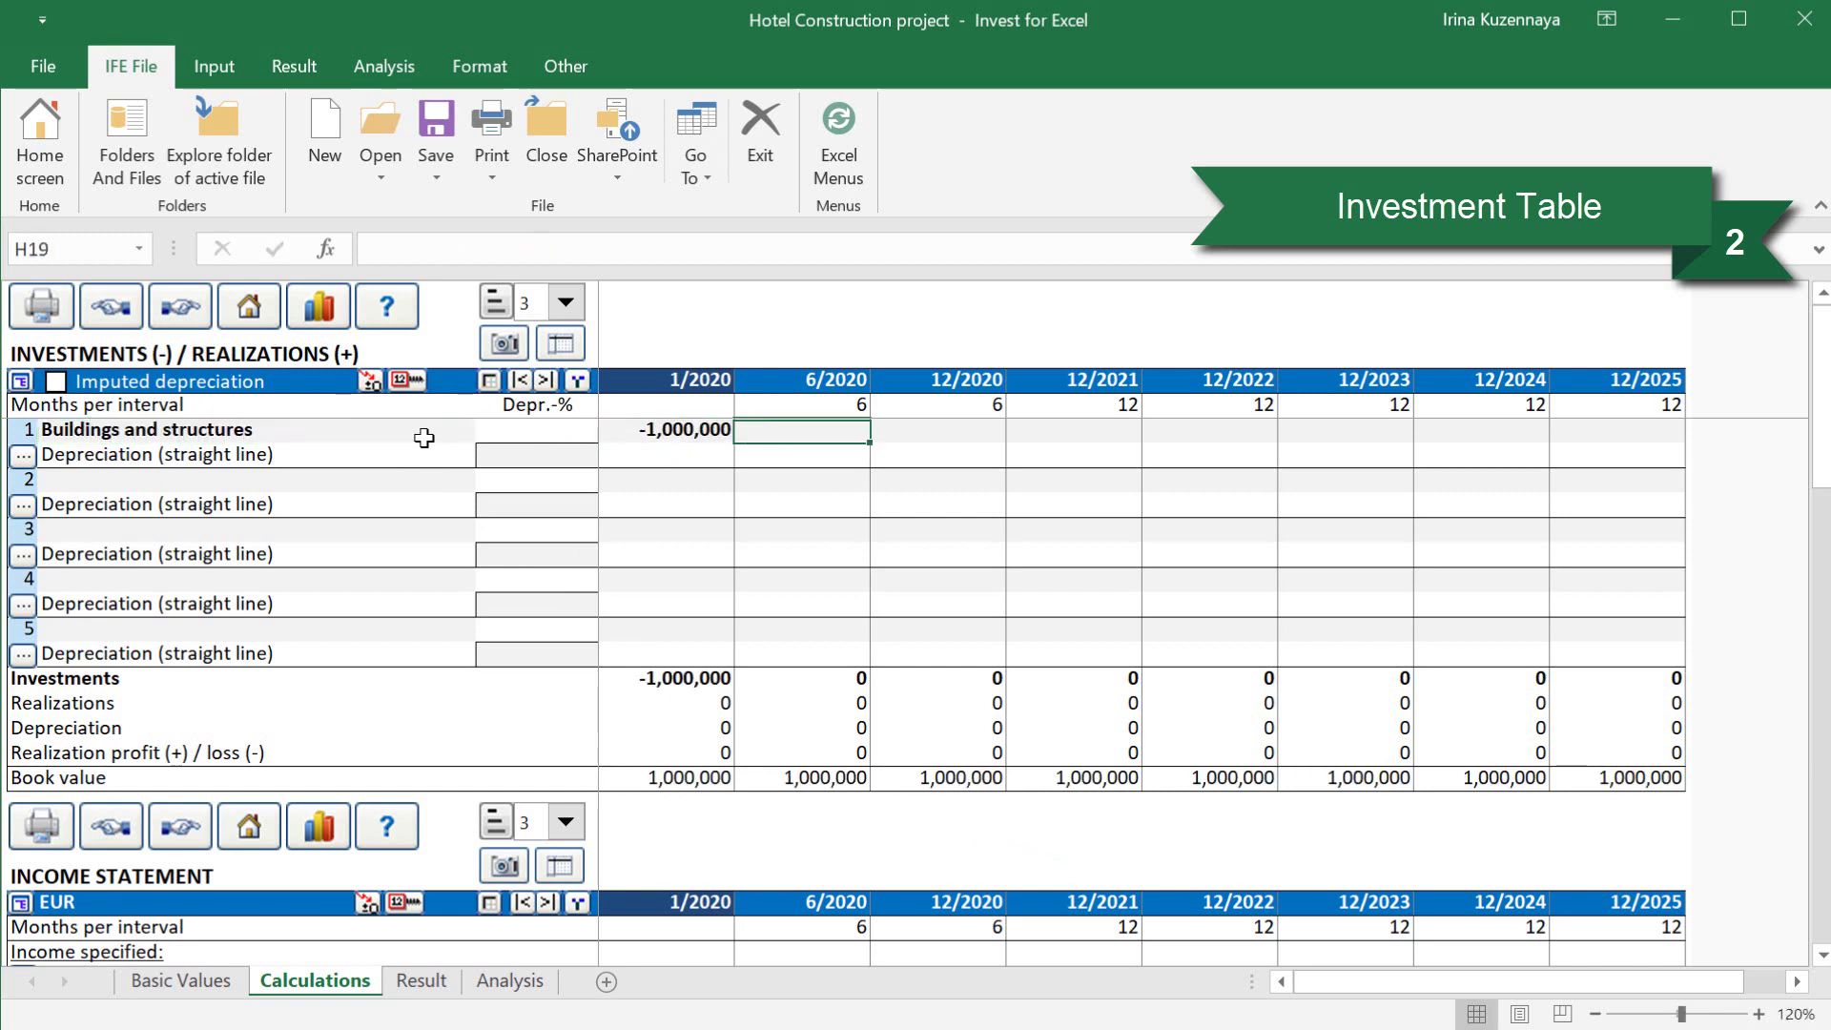
{"action": "type", "text": "-1000000"}
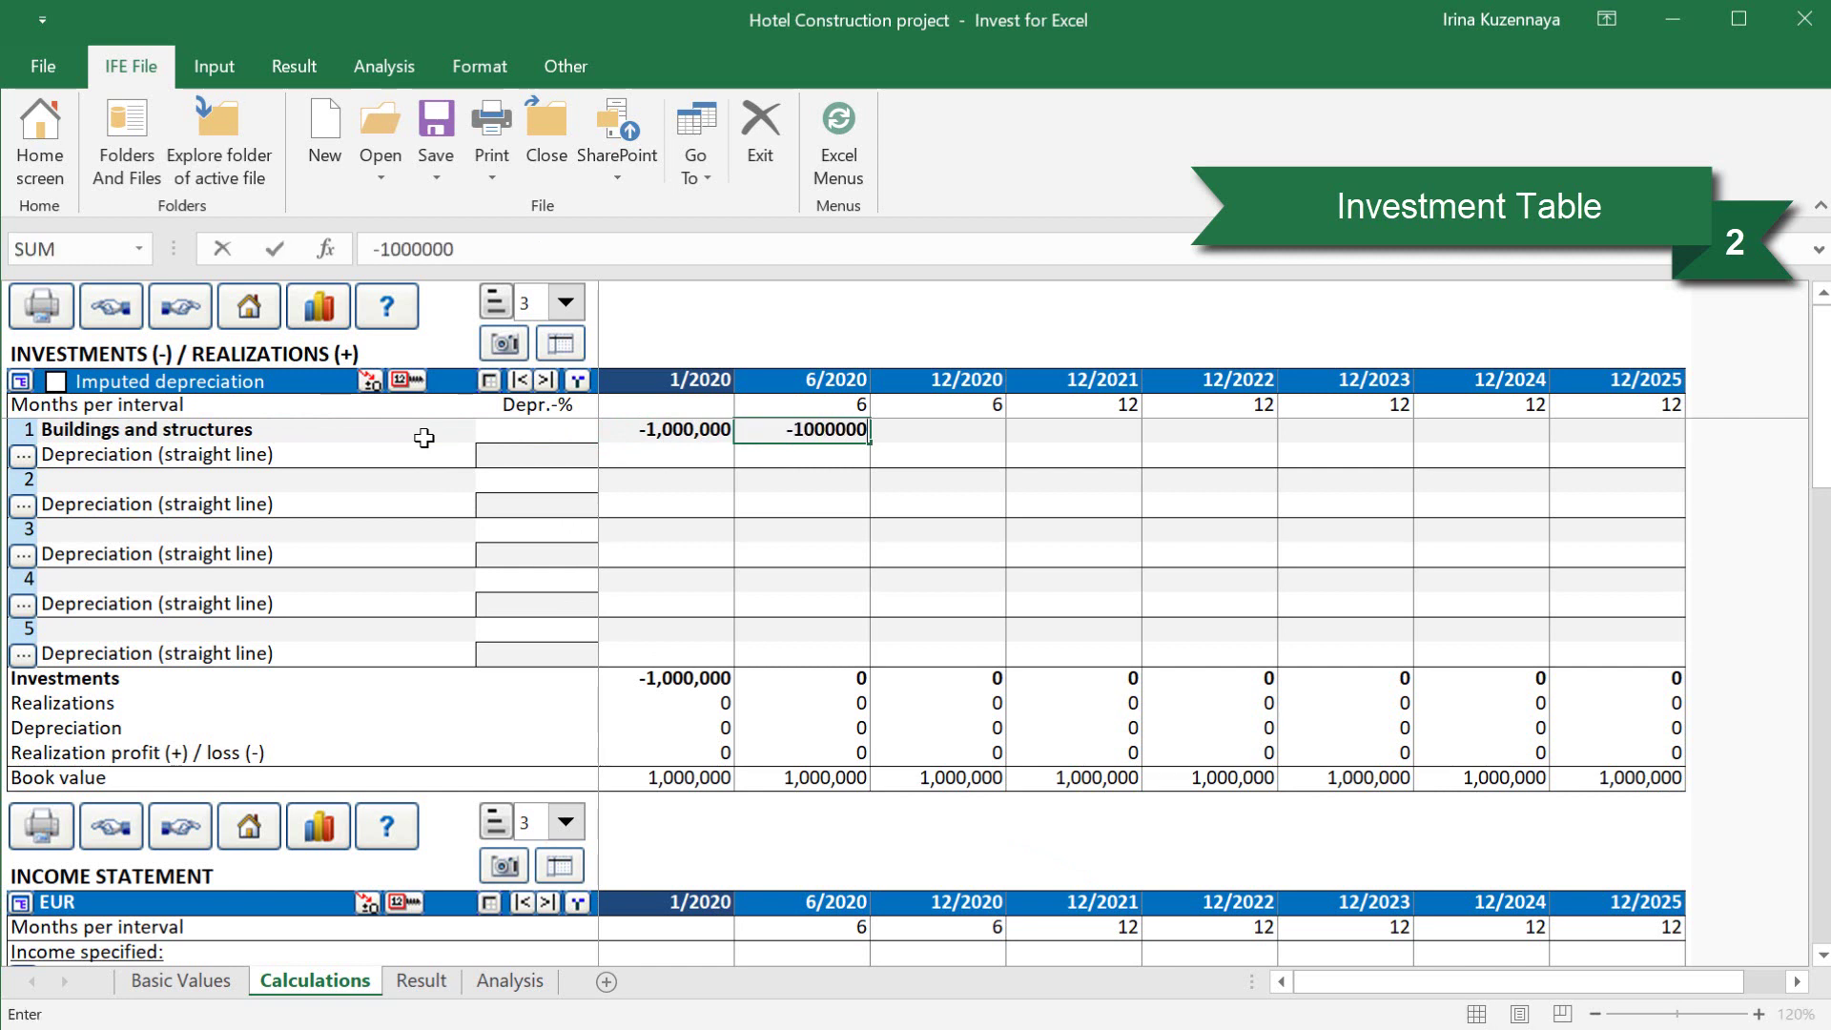
{"action": "key", "text": "Tab"}
{"action": "type", "text": "-"}
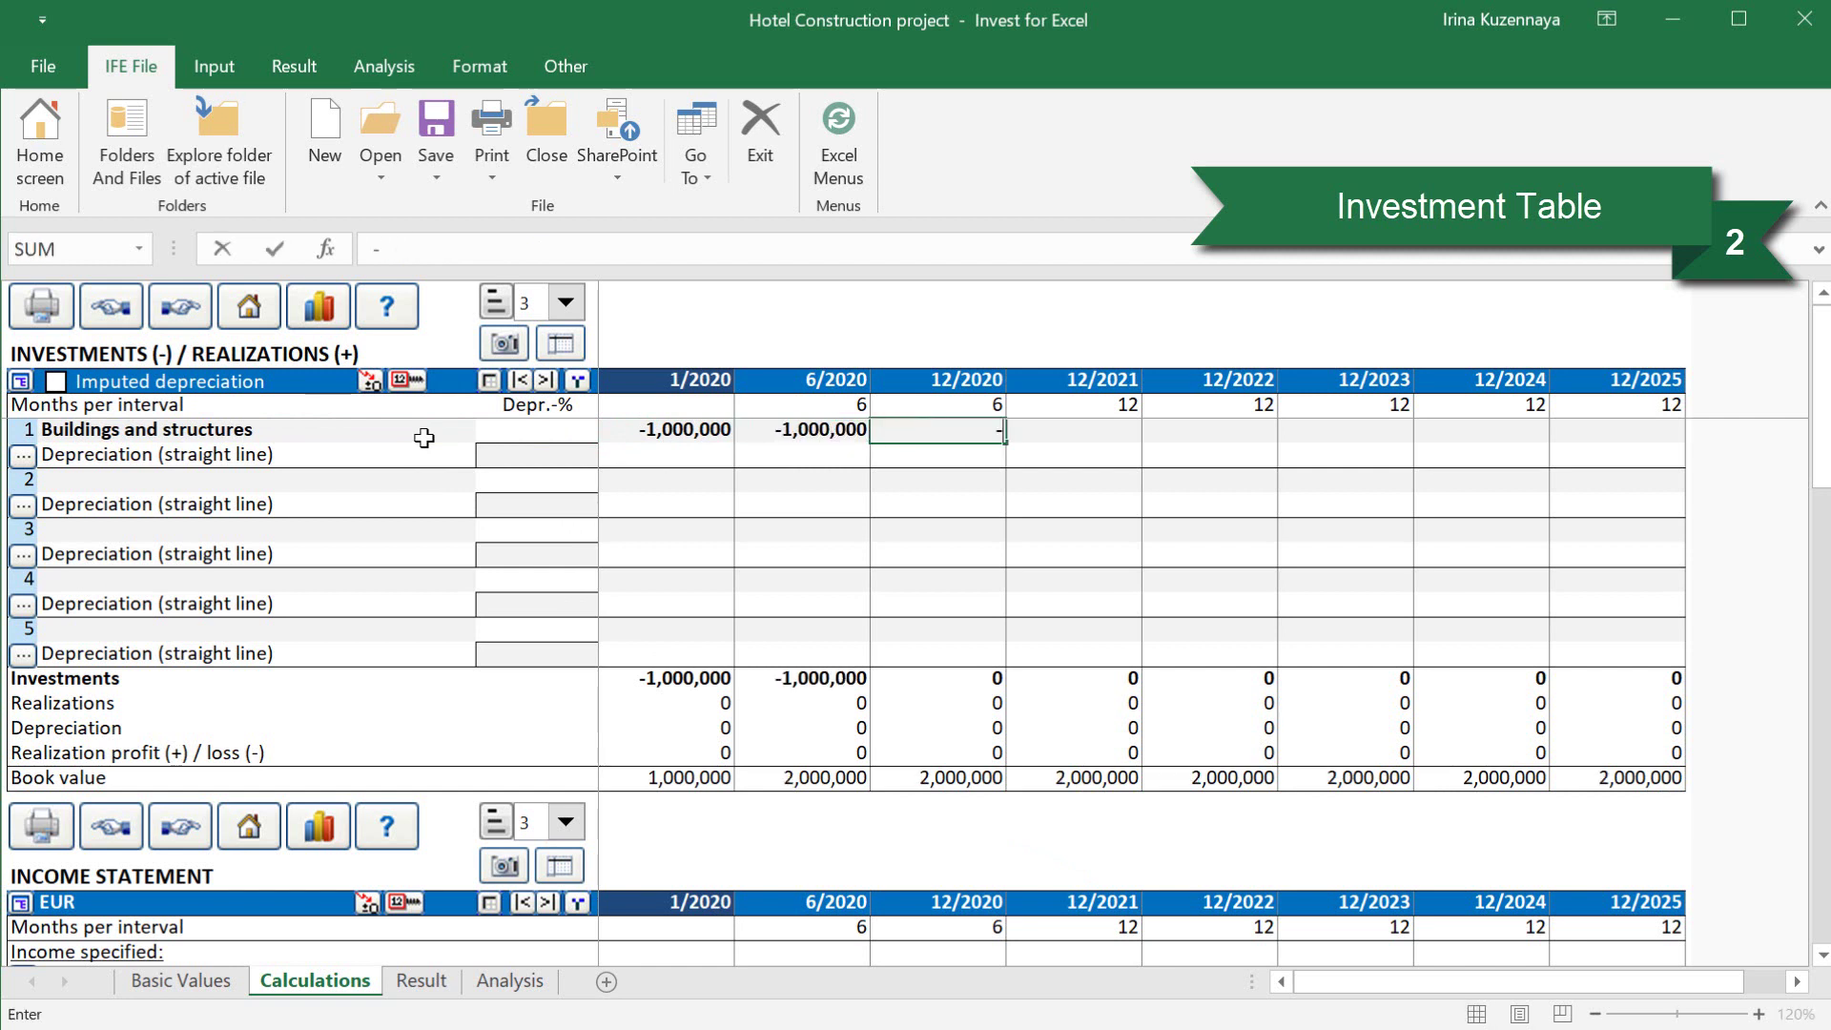
{"action": "type", "text": "500,000"}
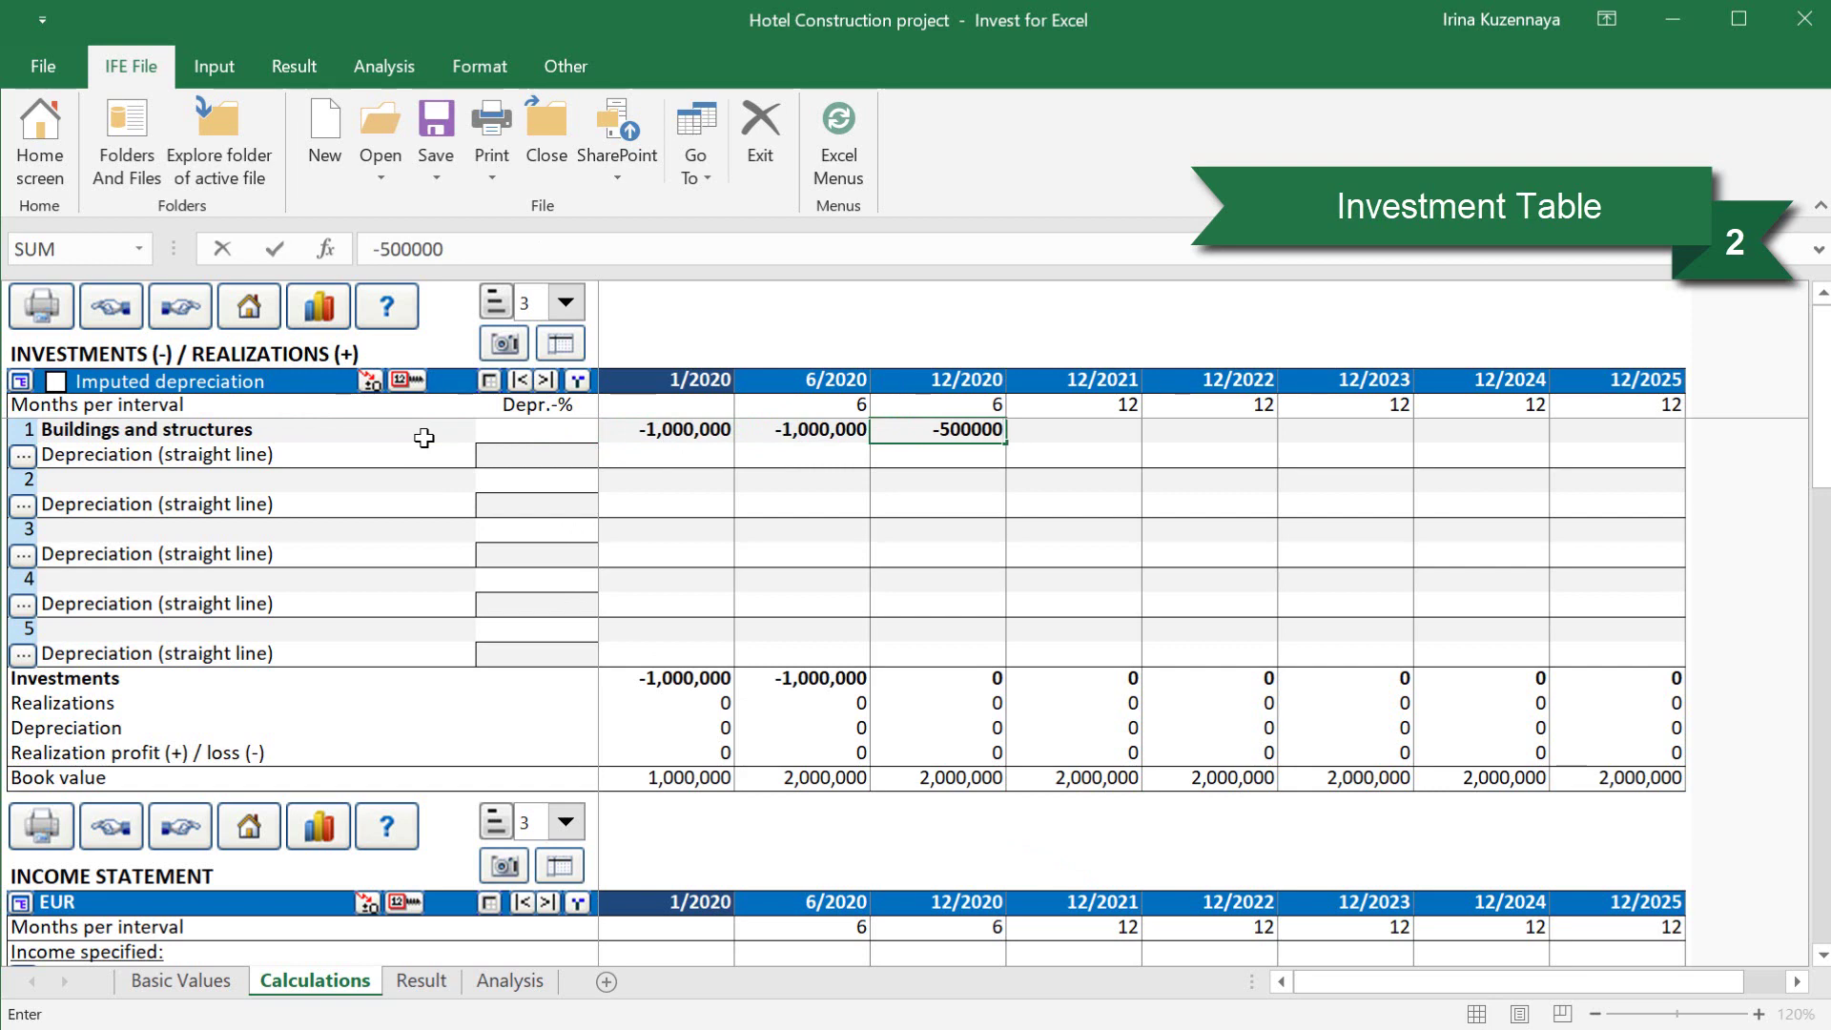
{"action": "key", "text": "Return"}
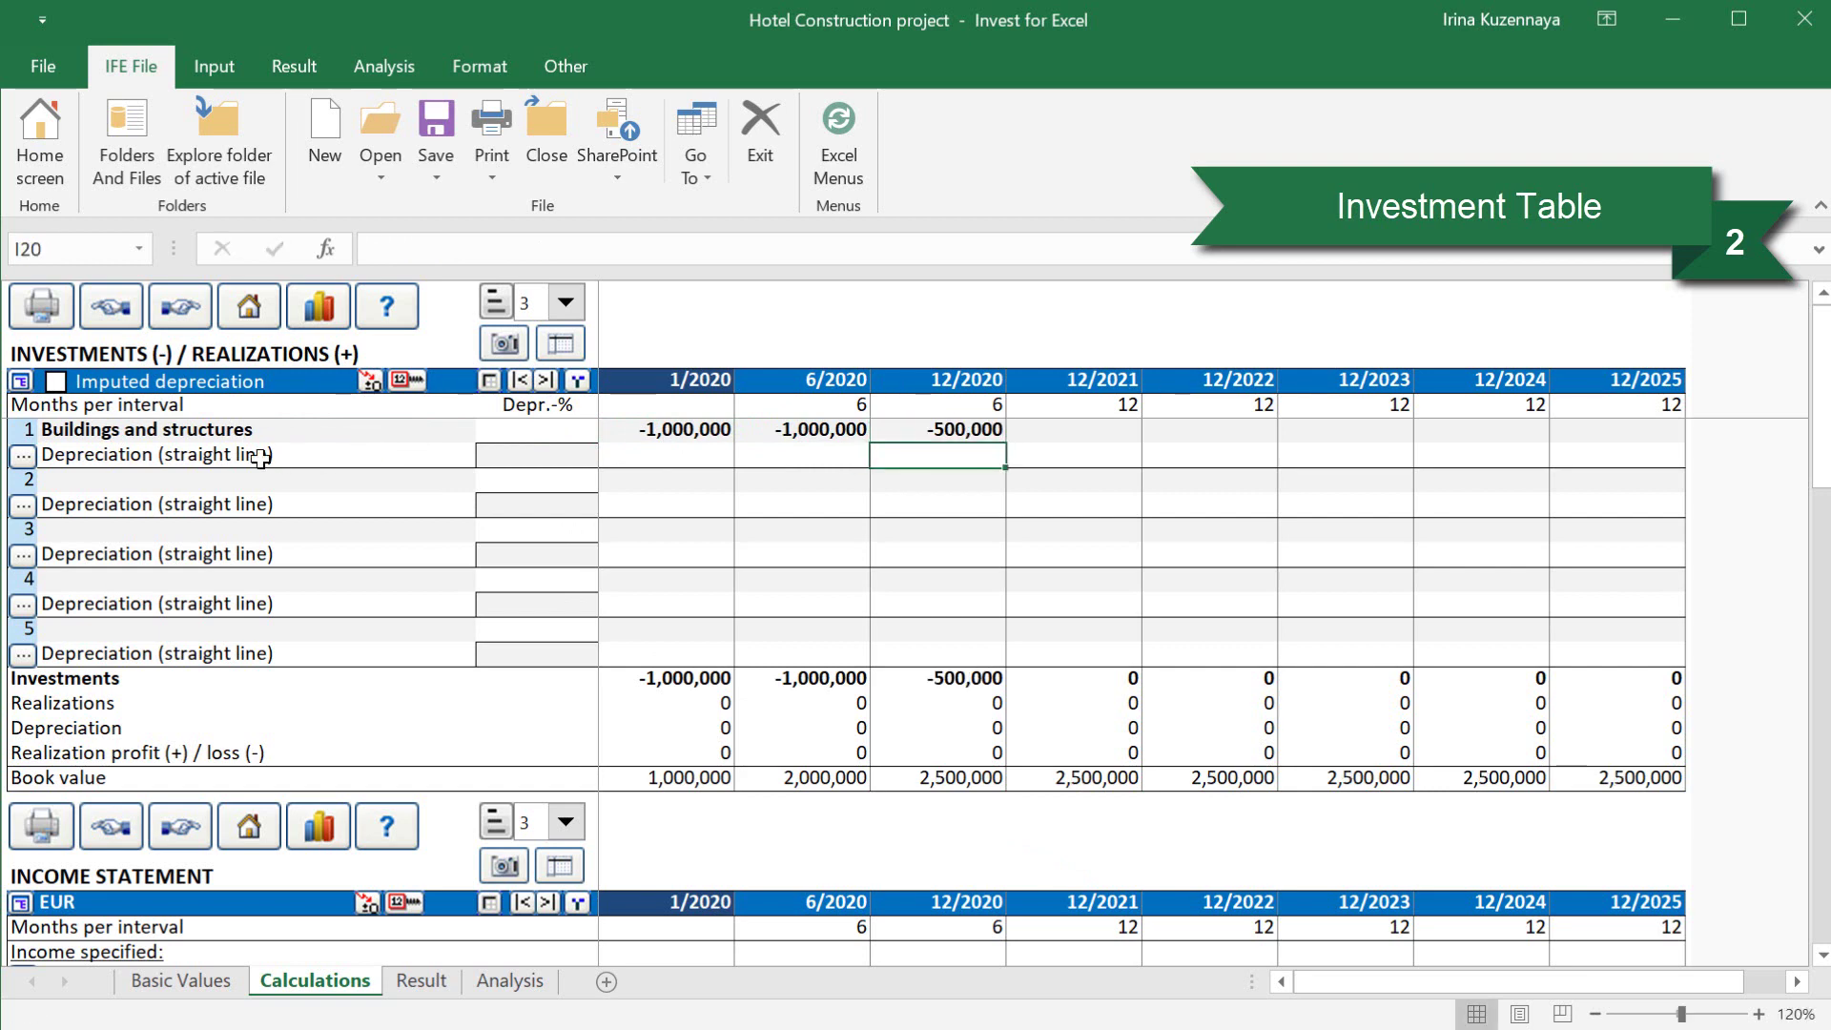
- Set Buildings and structures to 10% straight-line depreciation beginning 12/2021, assigned to the Buildings and structures balance sheet item
{"action": "left_click", "coordinate": [23, 454]}
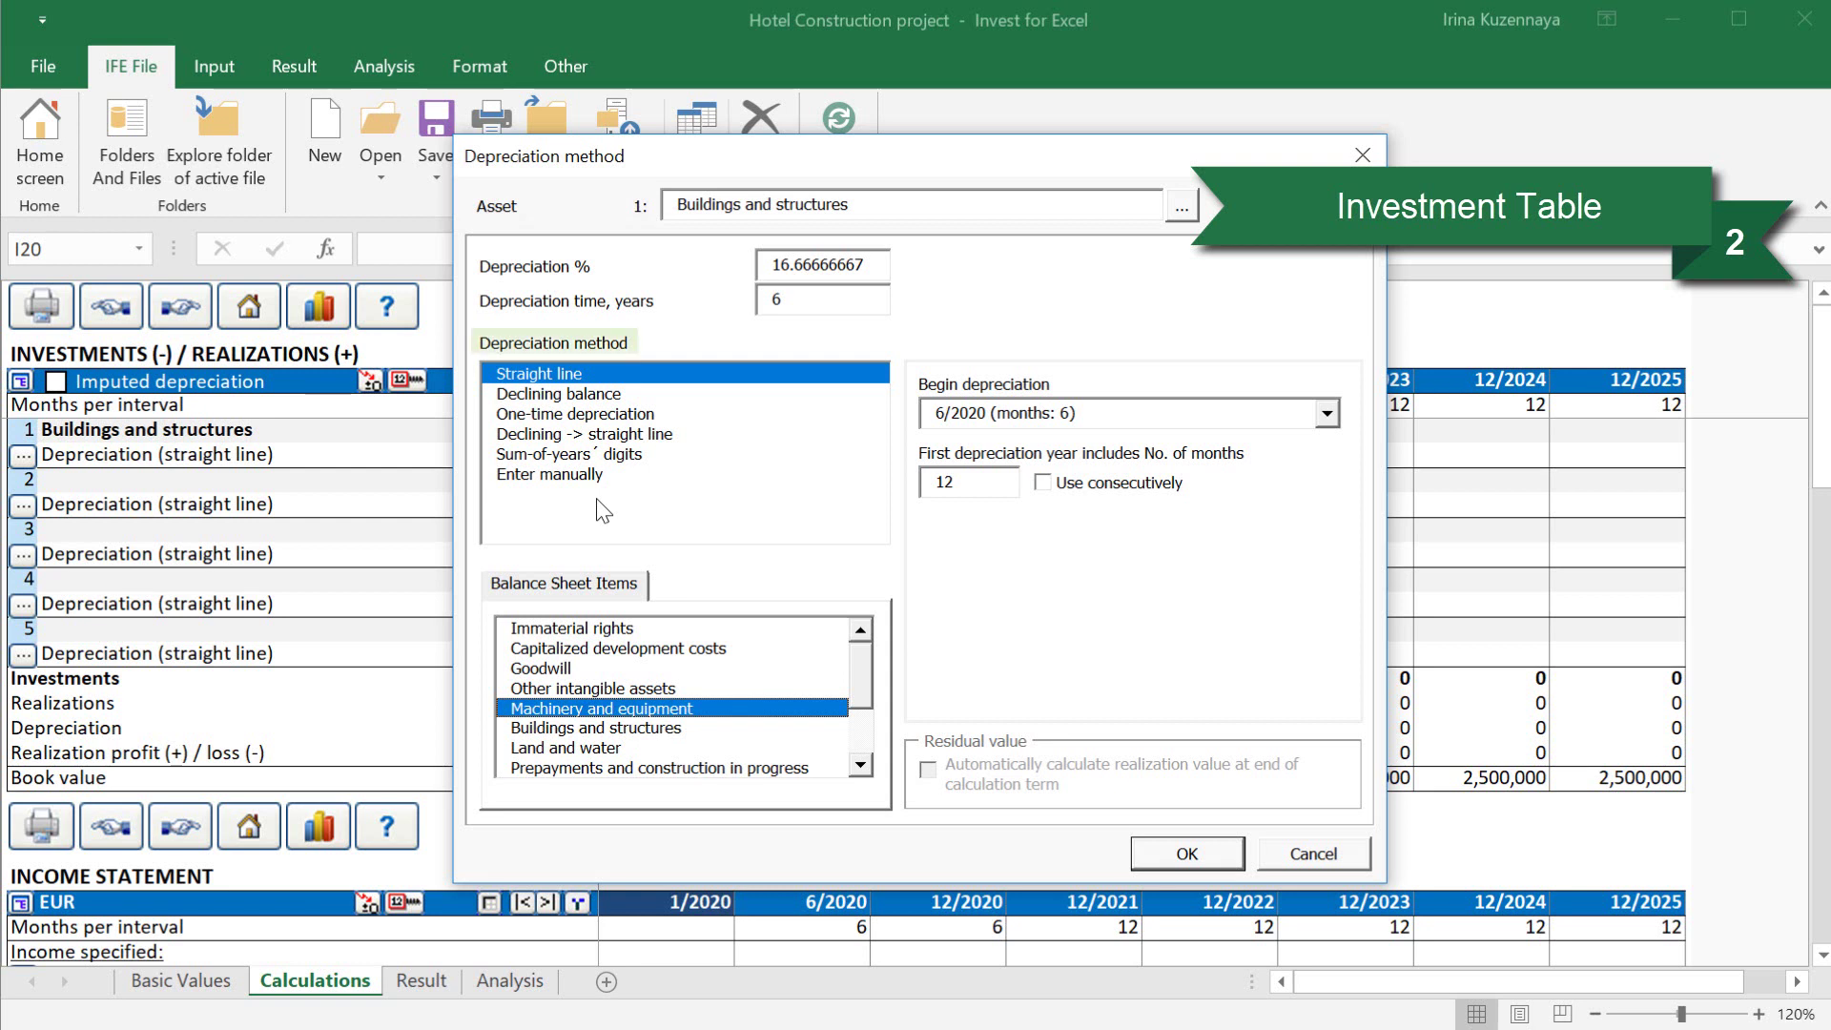
{"action": "left_click_drag", "start_coordinate": [856, 264], "coordinate": [703, 268]}
{"action": "type", "text": "10"}
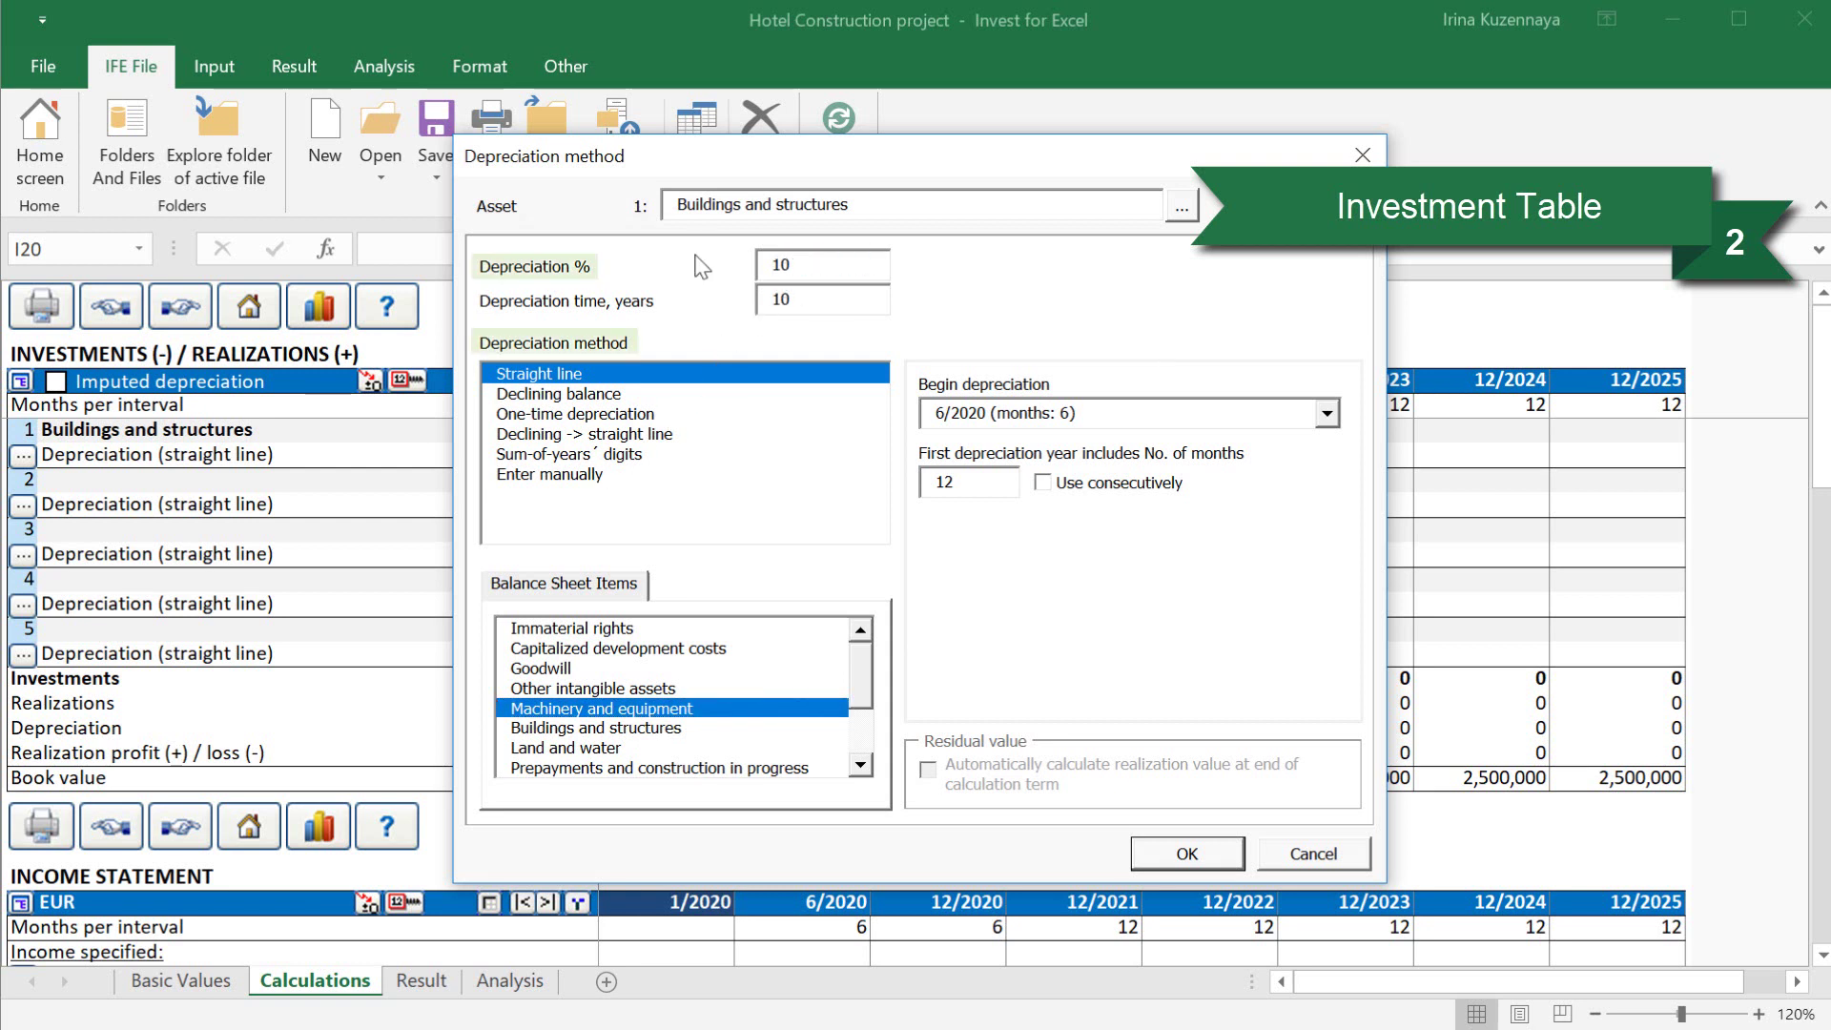
{"action": "left_click", "coordinate": [1326, 413]}
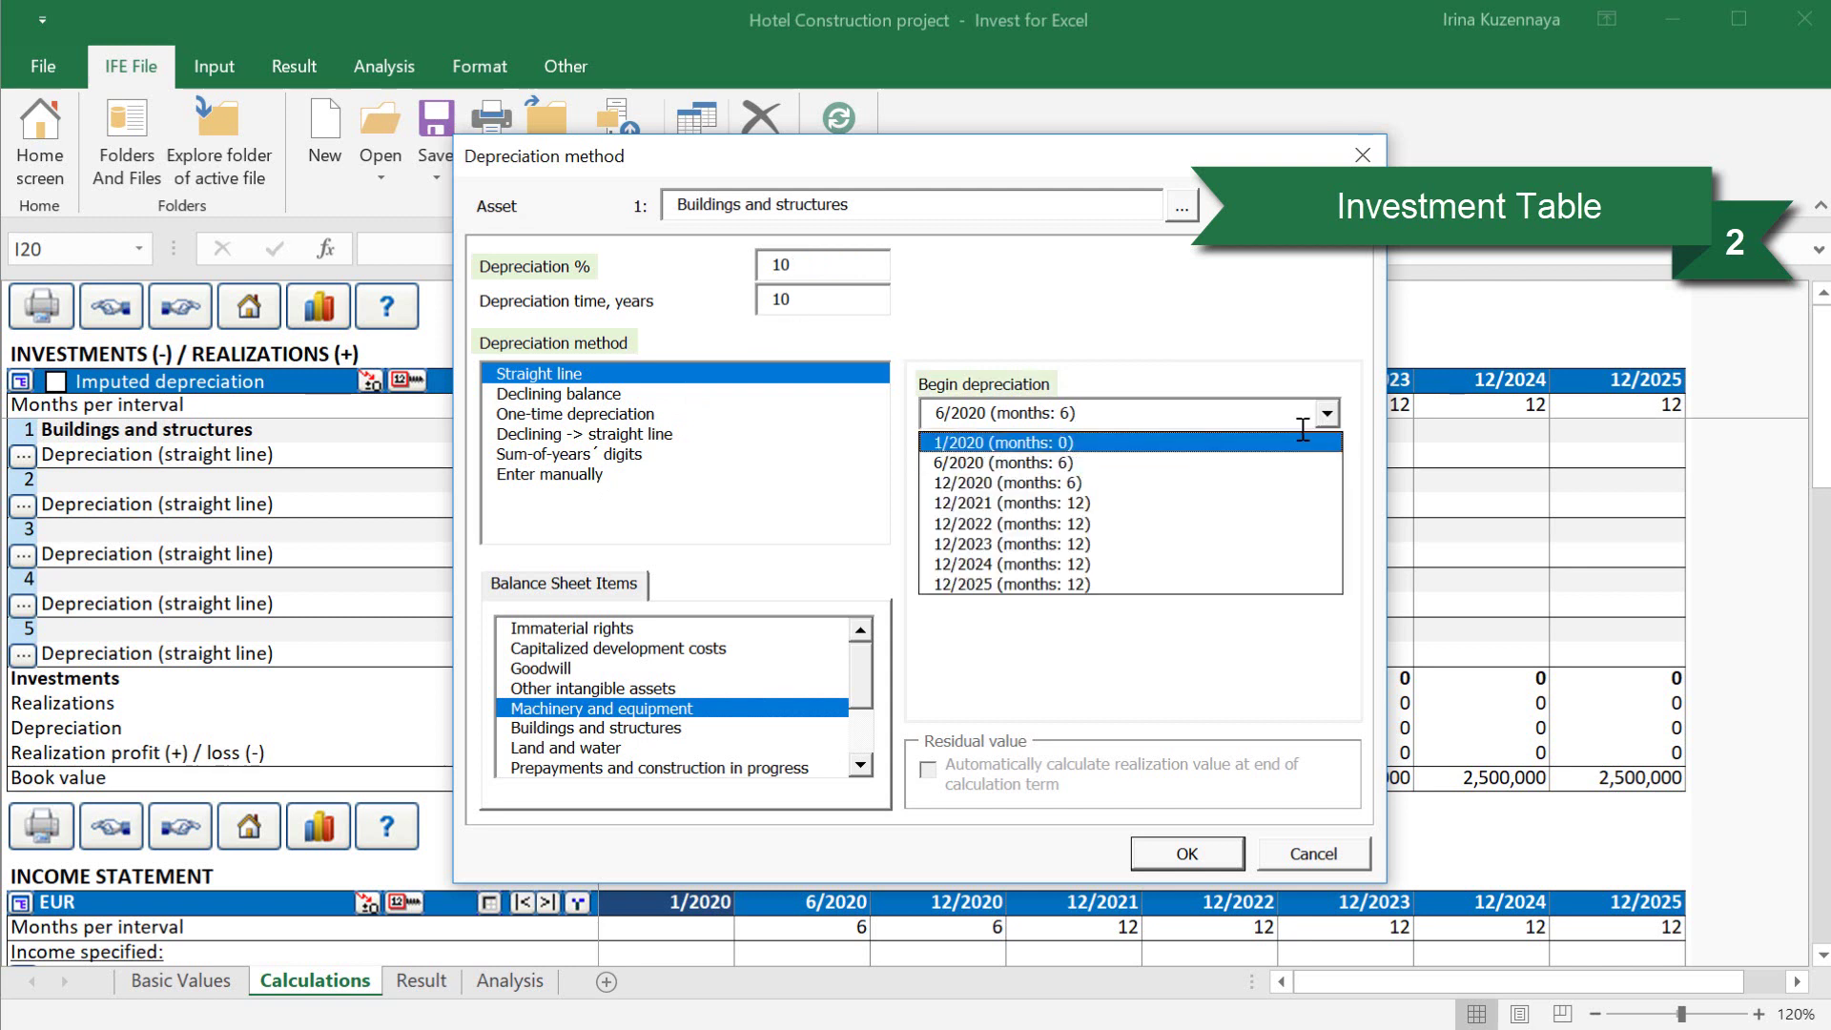
{"action": "left_click", "coordinate": [1106, 504]}
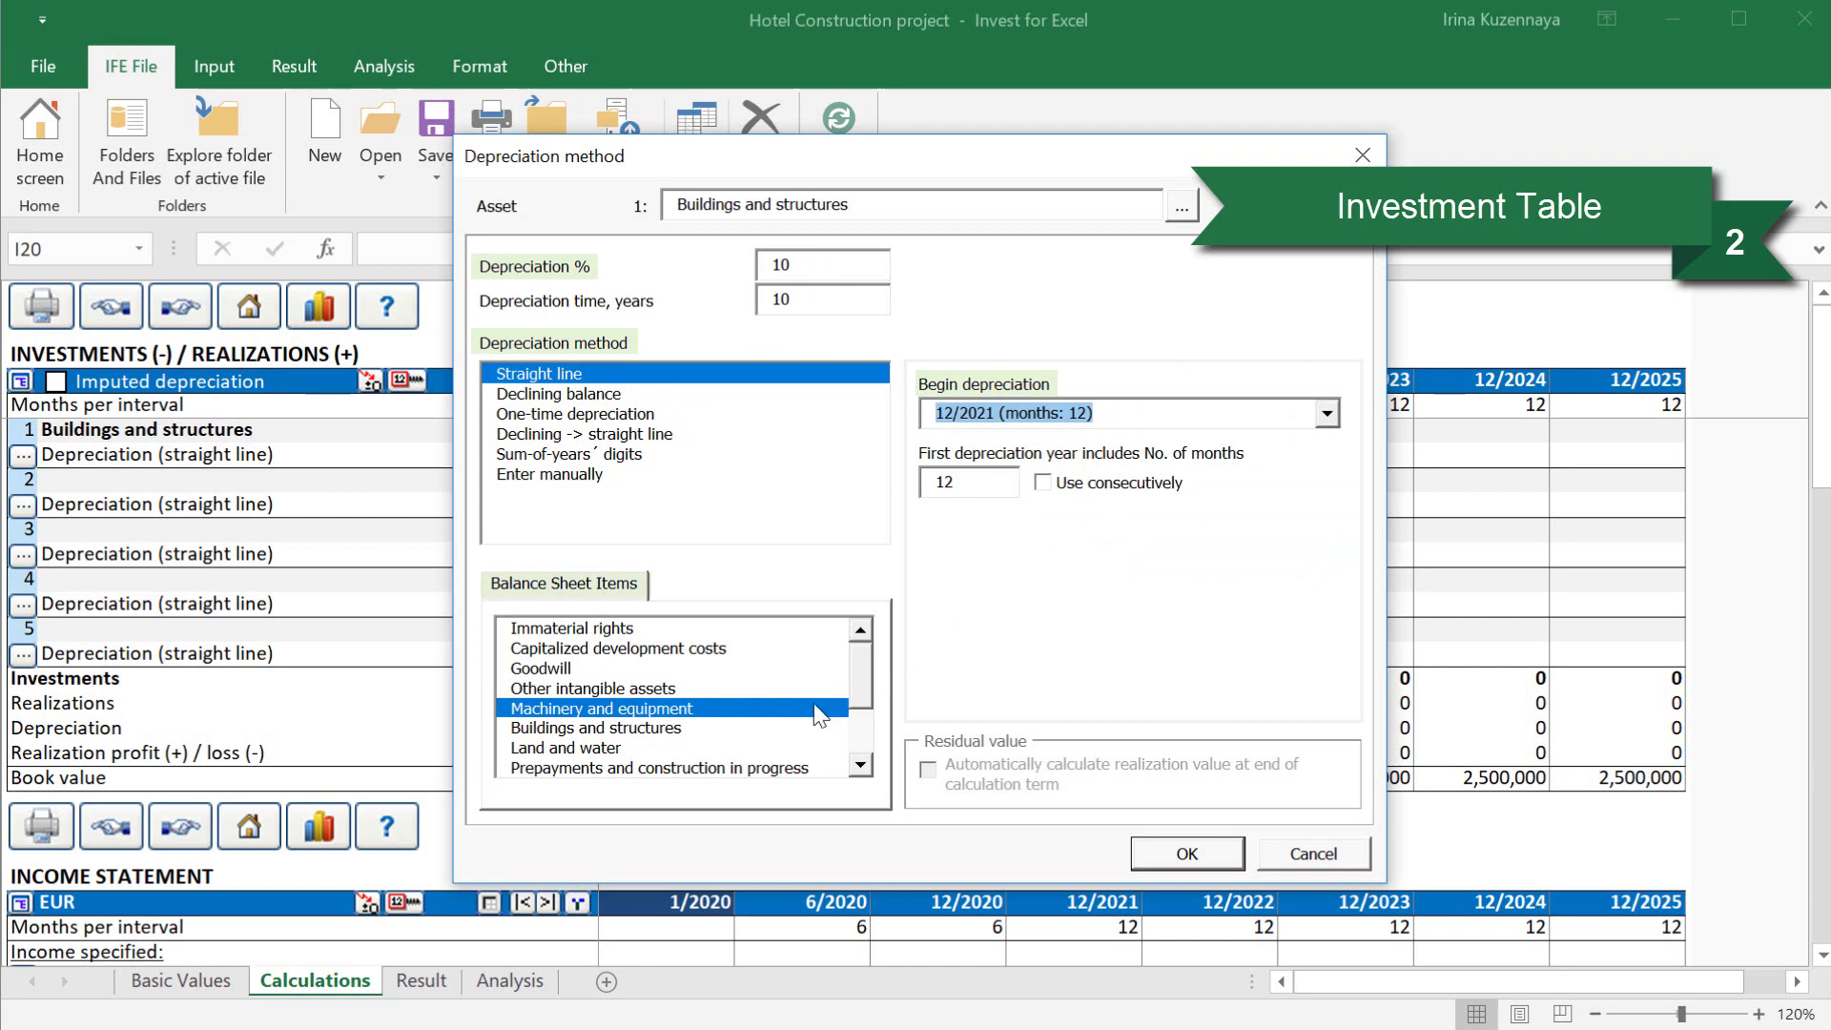
{"action": "left_click", "coordinate": [693, 730]}
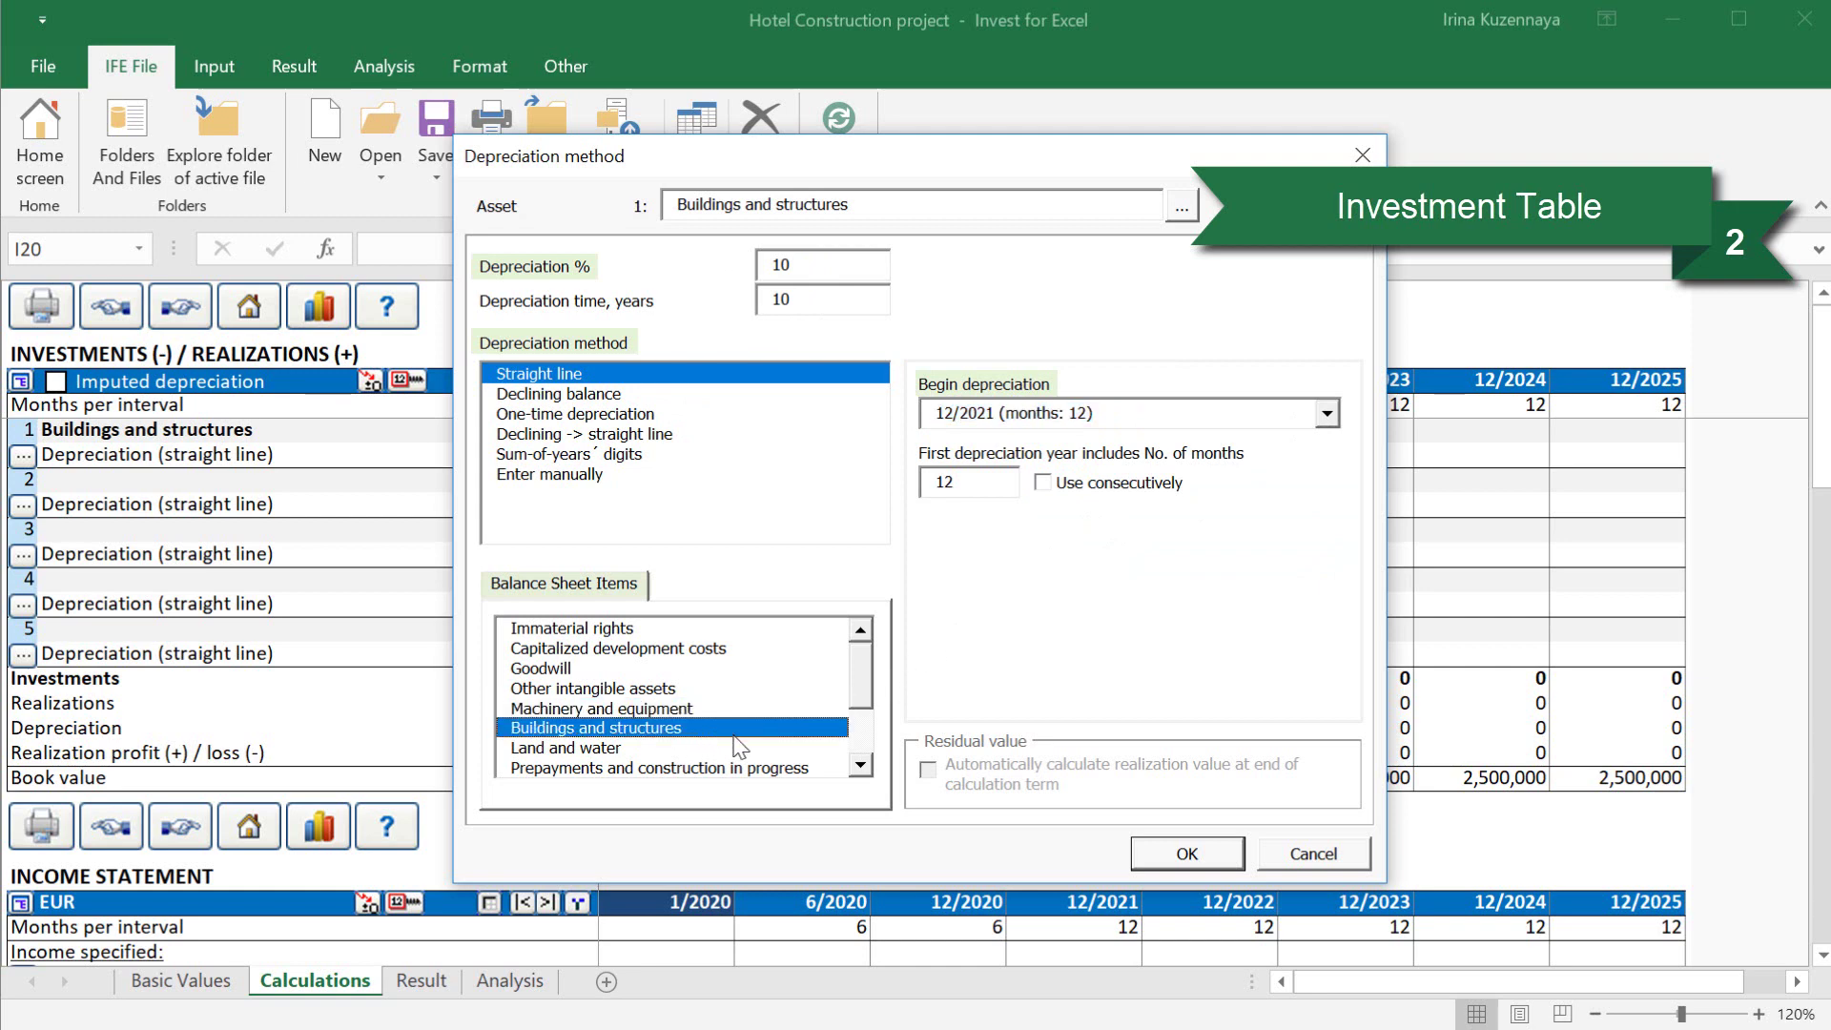
{"action": "left_click", "coordinate": [1147, 860]}
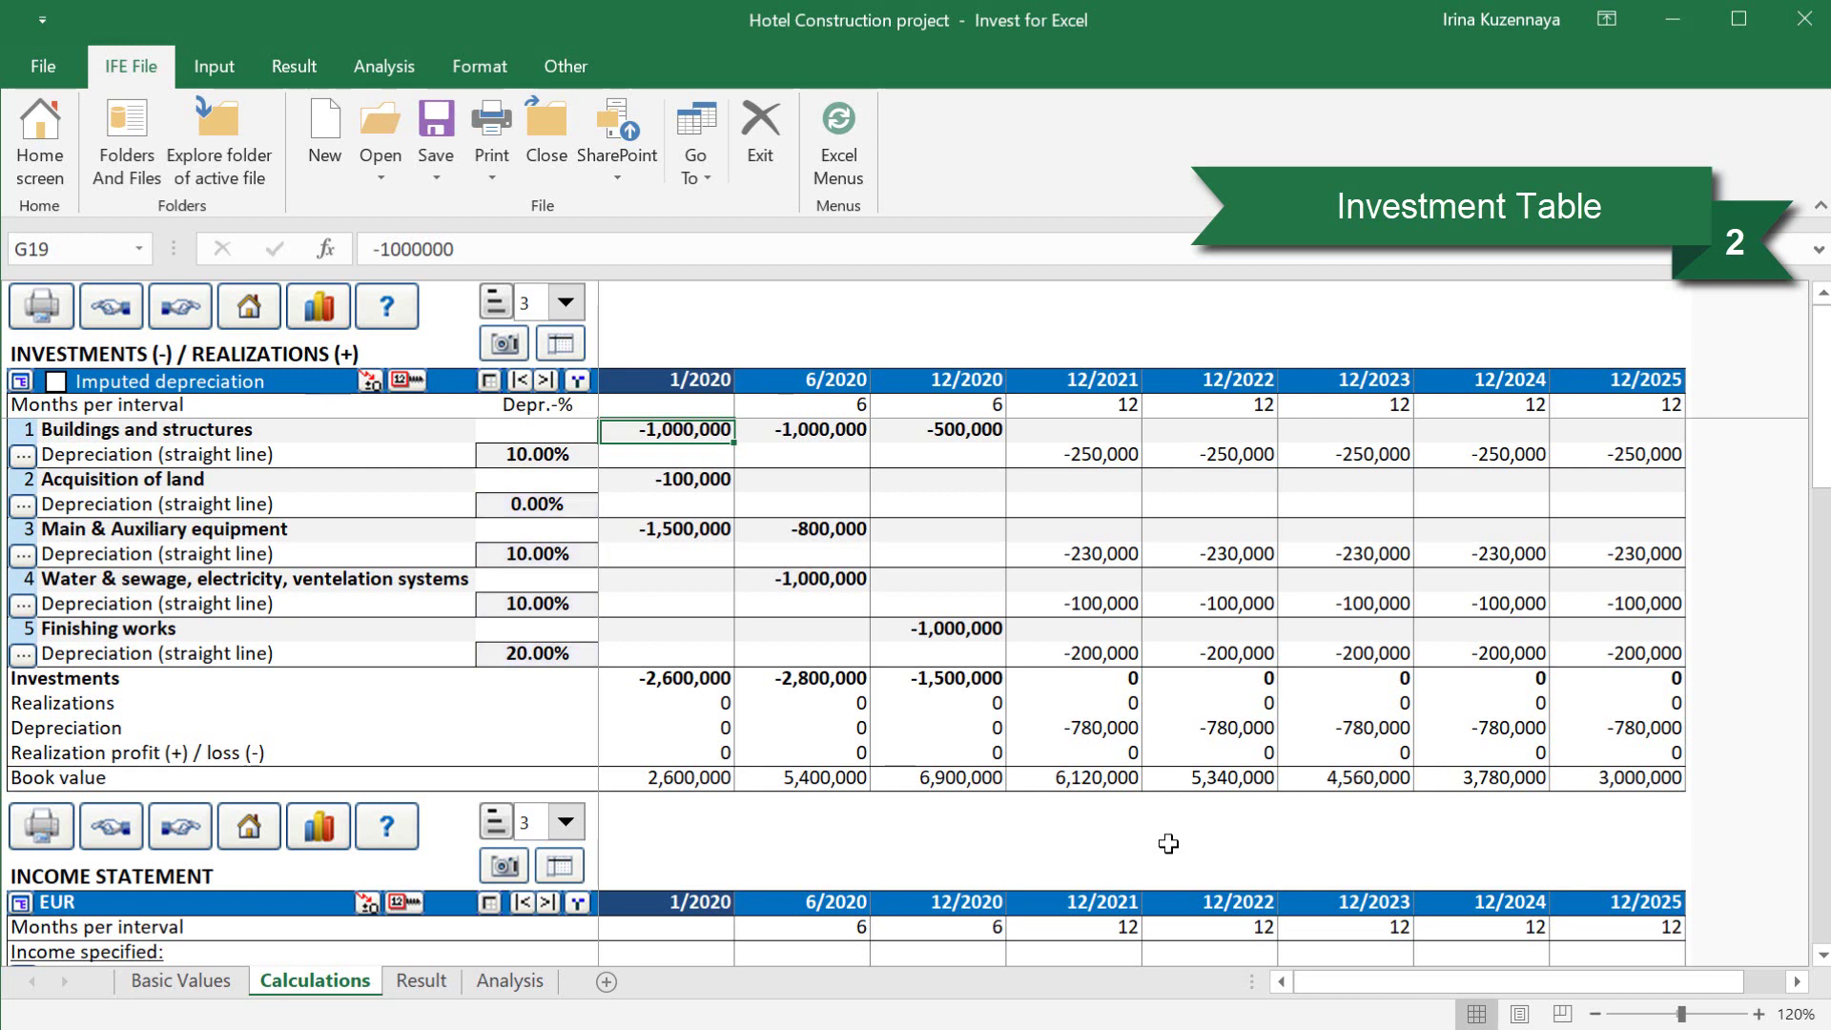
- In the income statement, name the first specified income row "Revenue (rooms)" and create 3 indented sub-rows for it
{"action": "left_click", "coordinate": [190, 313]}
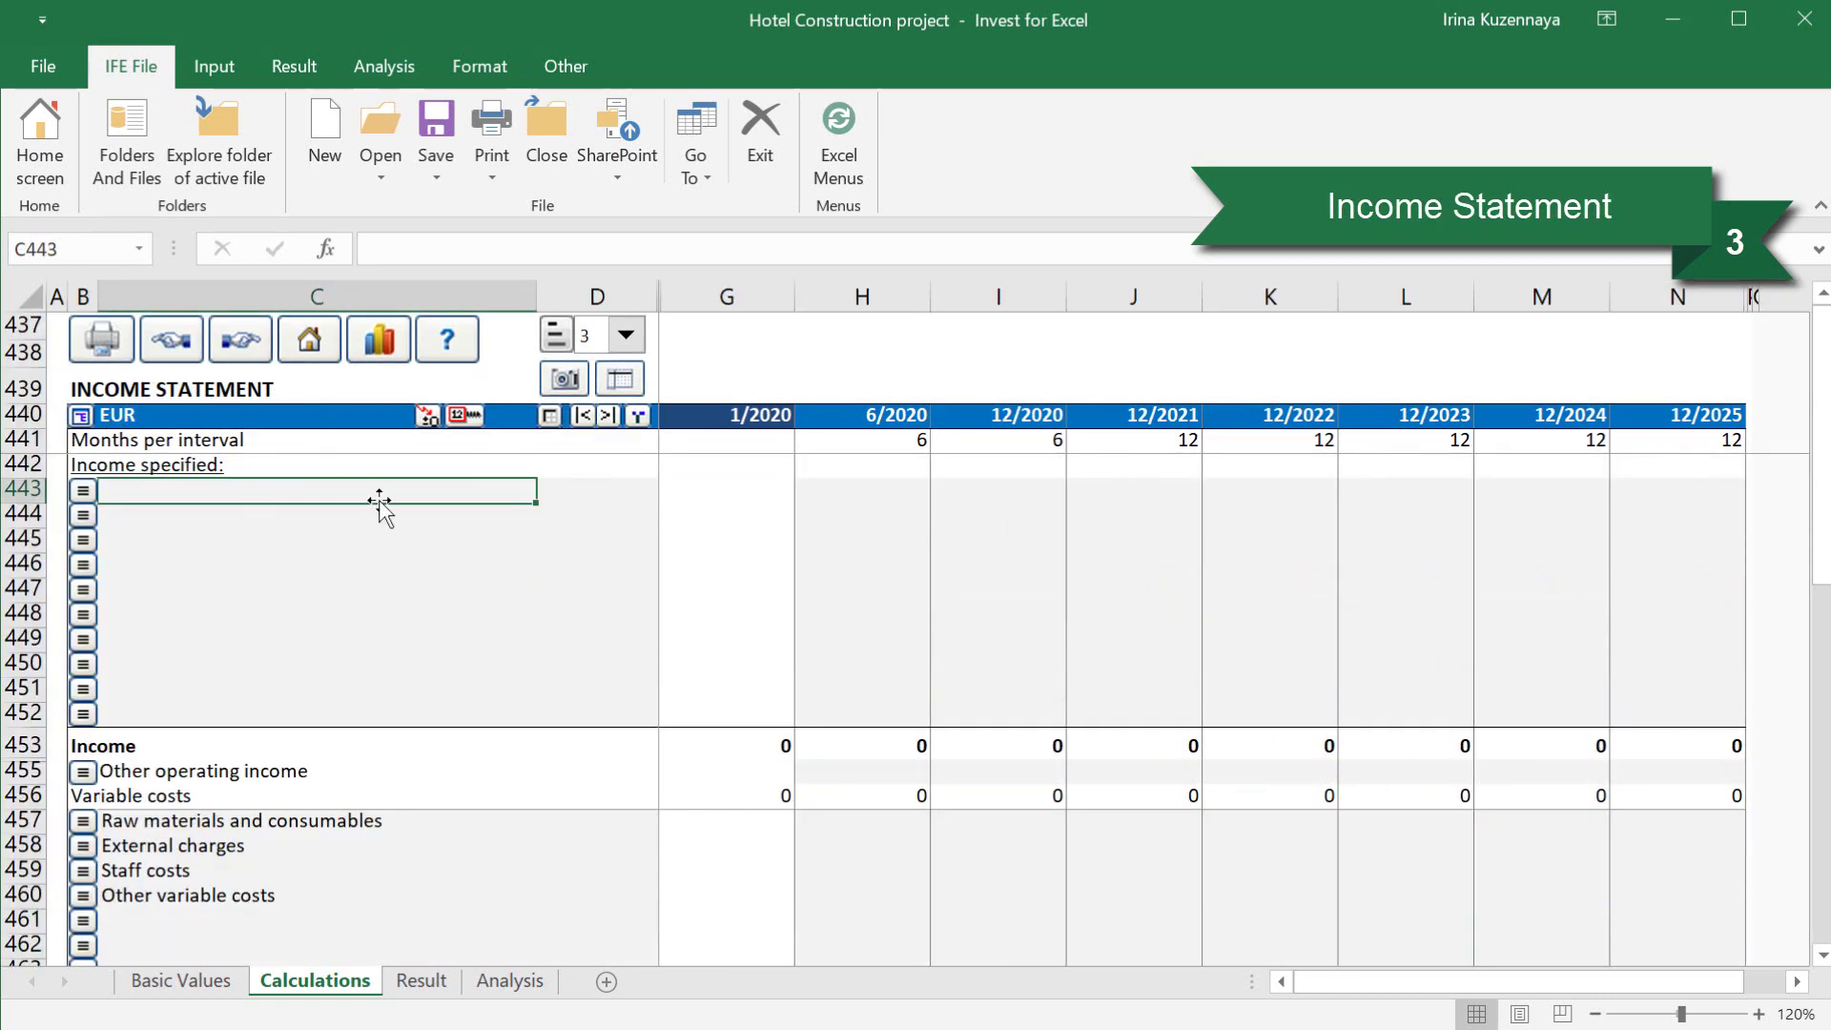
{"action": "type", "text": "Revenu"}
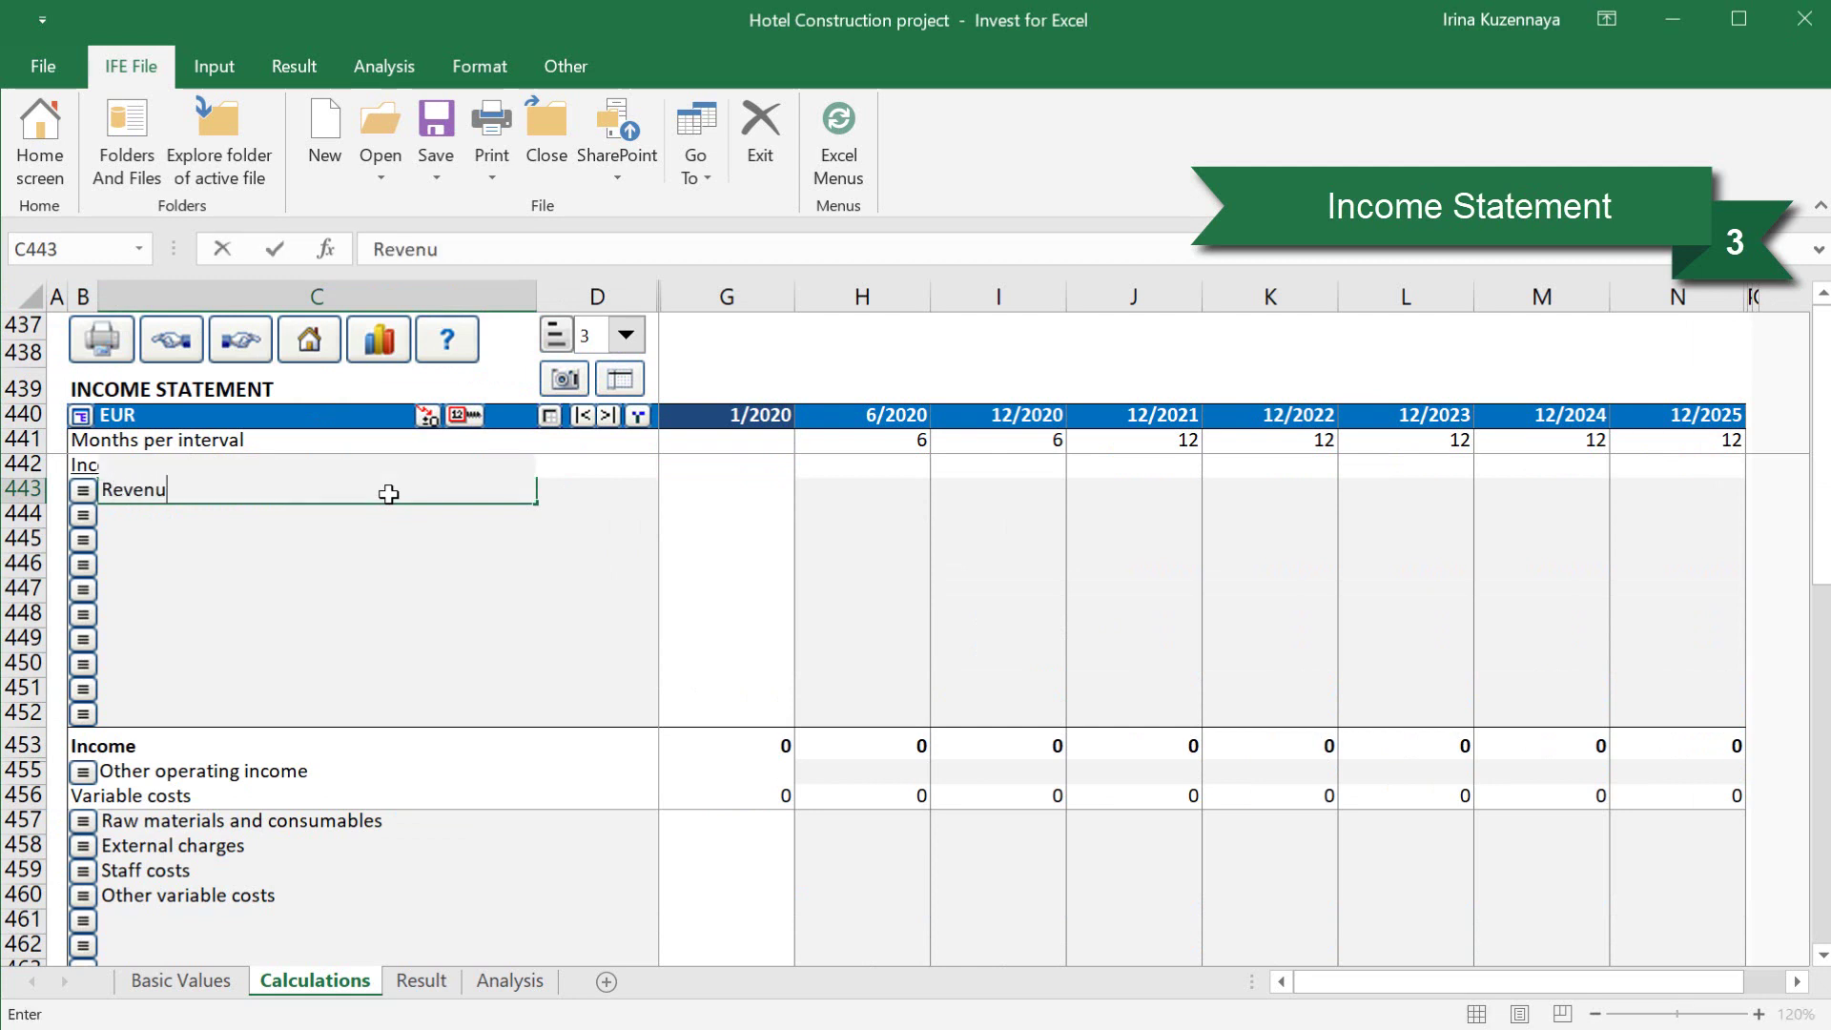
{"action": "type", "text": "e (rooms)"}
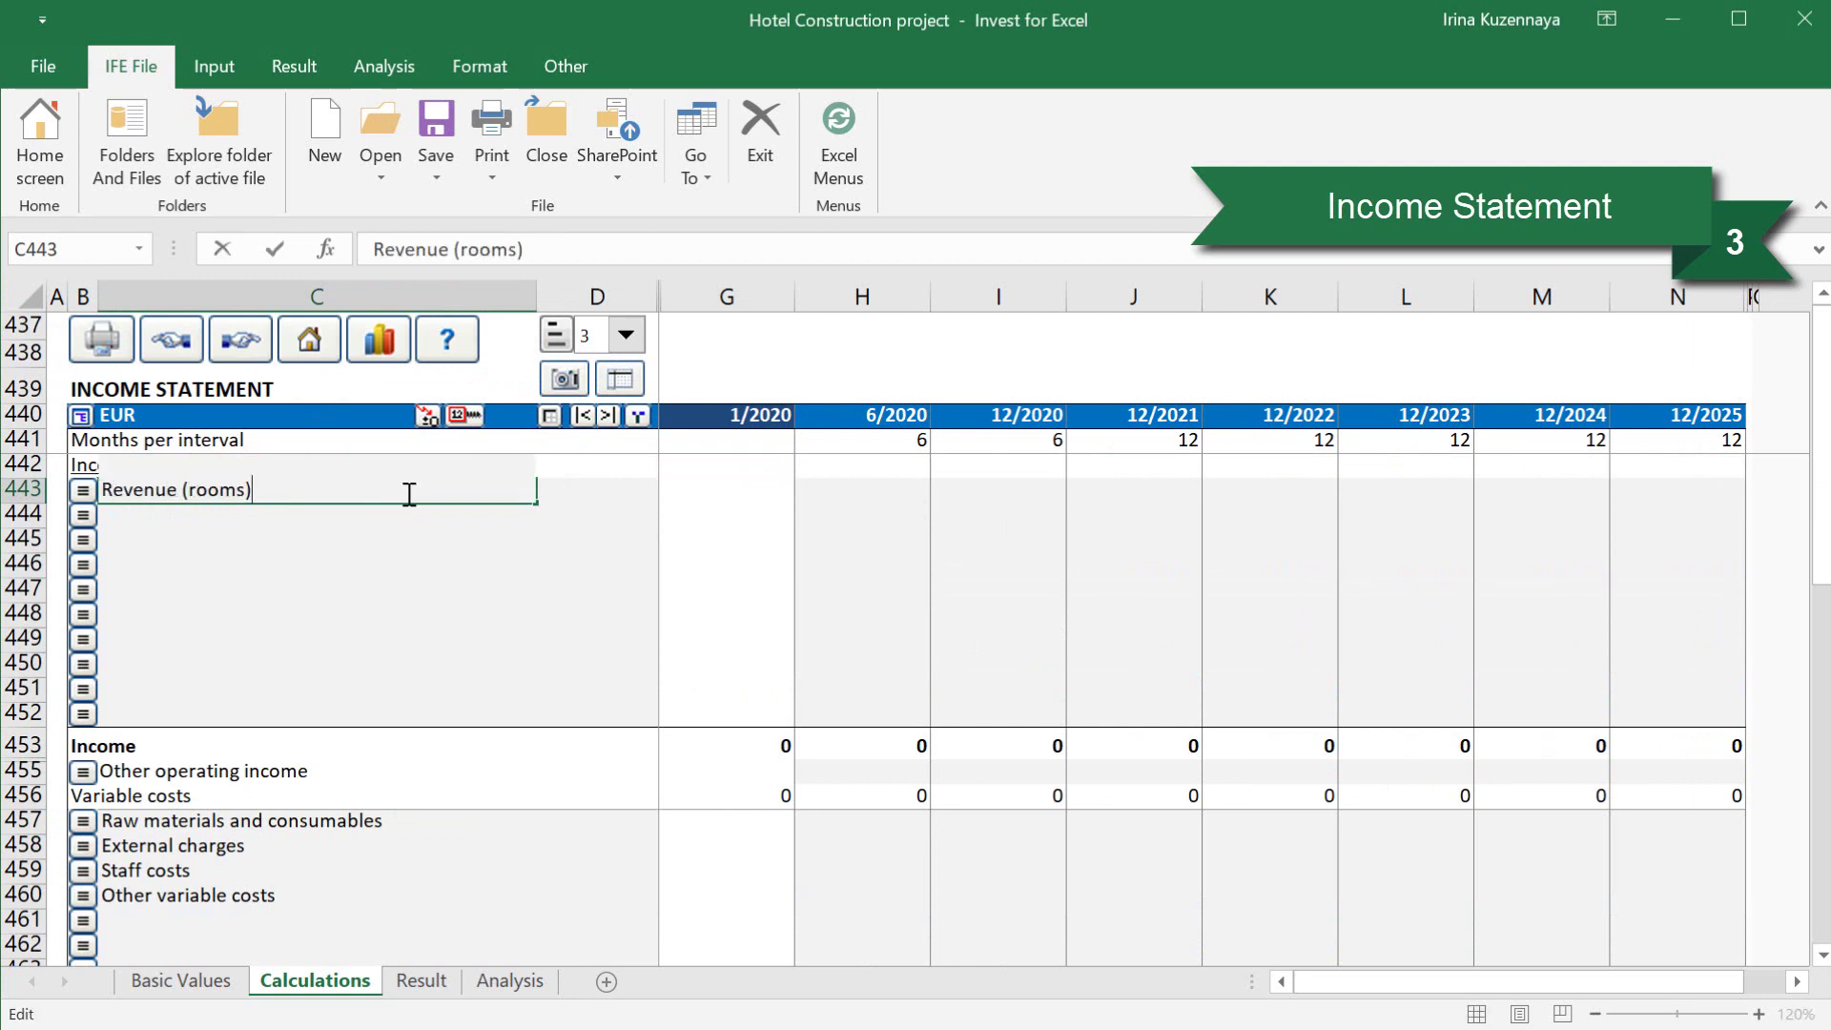
{"action": "left_click", "coordinate": [83, 491]}
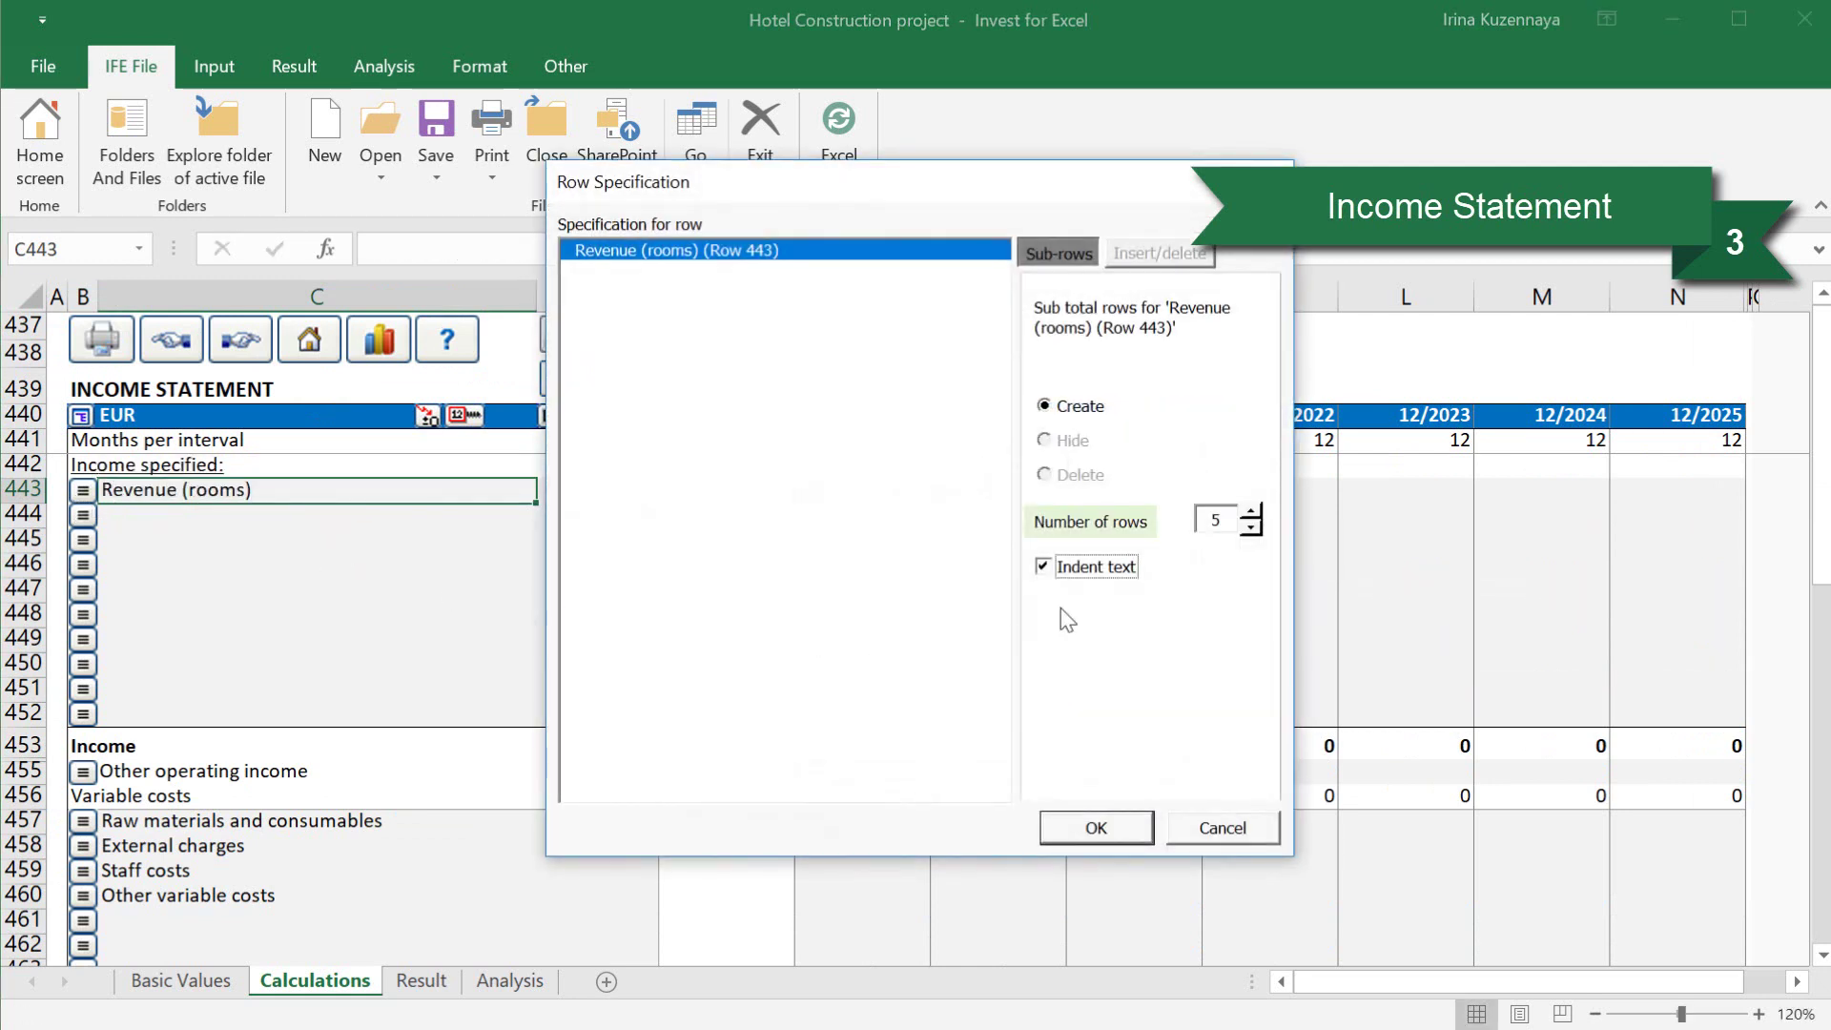
{"action": "left_click", "coordinate": [1252, 527]}
{"action": "left_click", "coordinate": [1251, 527]}
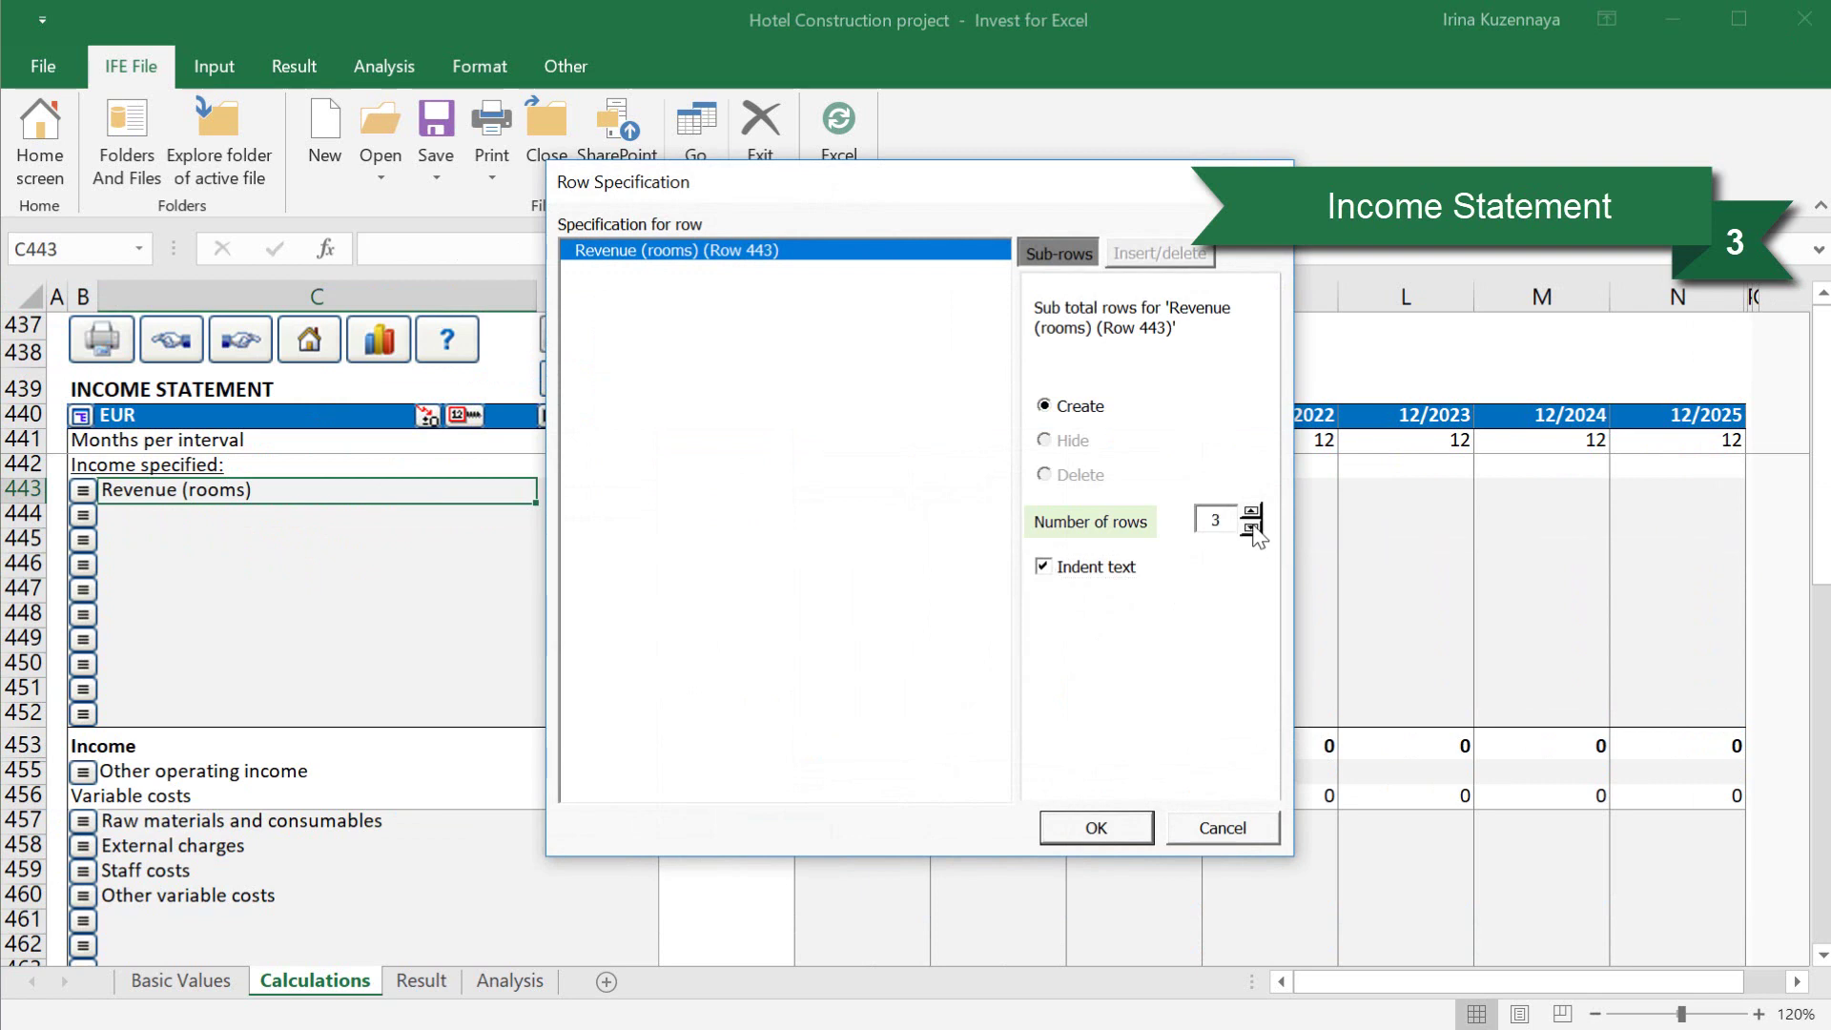
{"action": "left_click", "coordinate": [1097, 828]}
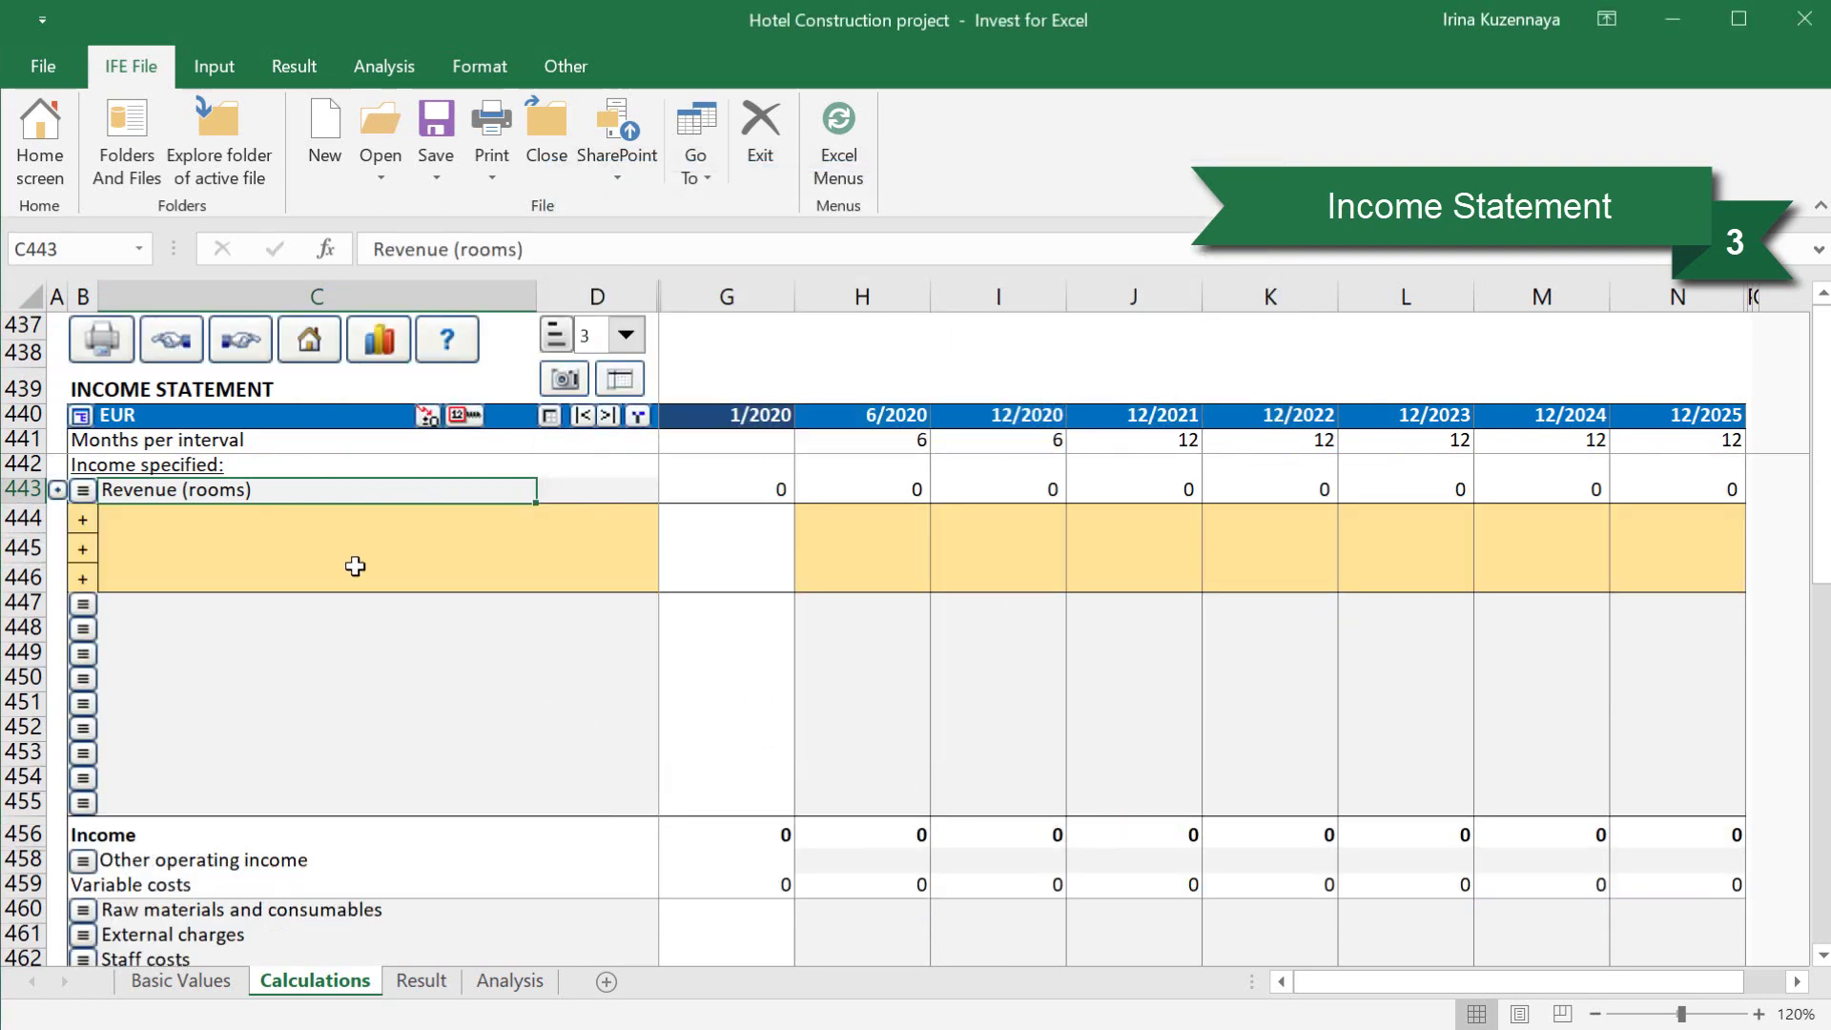
- Name the Revenue (rooms) sub-rows "No. of rooms", "Rate per day (EUR)" and "Occupancy (in days per year)"
{"action": "left_click", "coordinate": [306, 528]}
{"action": "type", "text": "No. of rooms"}
{"action": "key", "text": "Return"}
{"action": "type", "text": "Rate"}
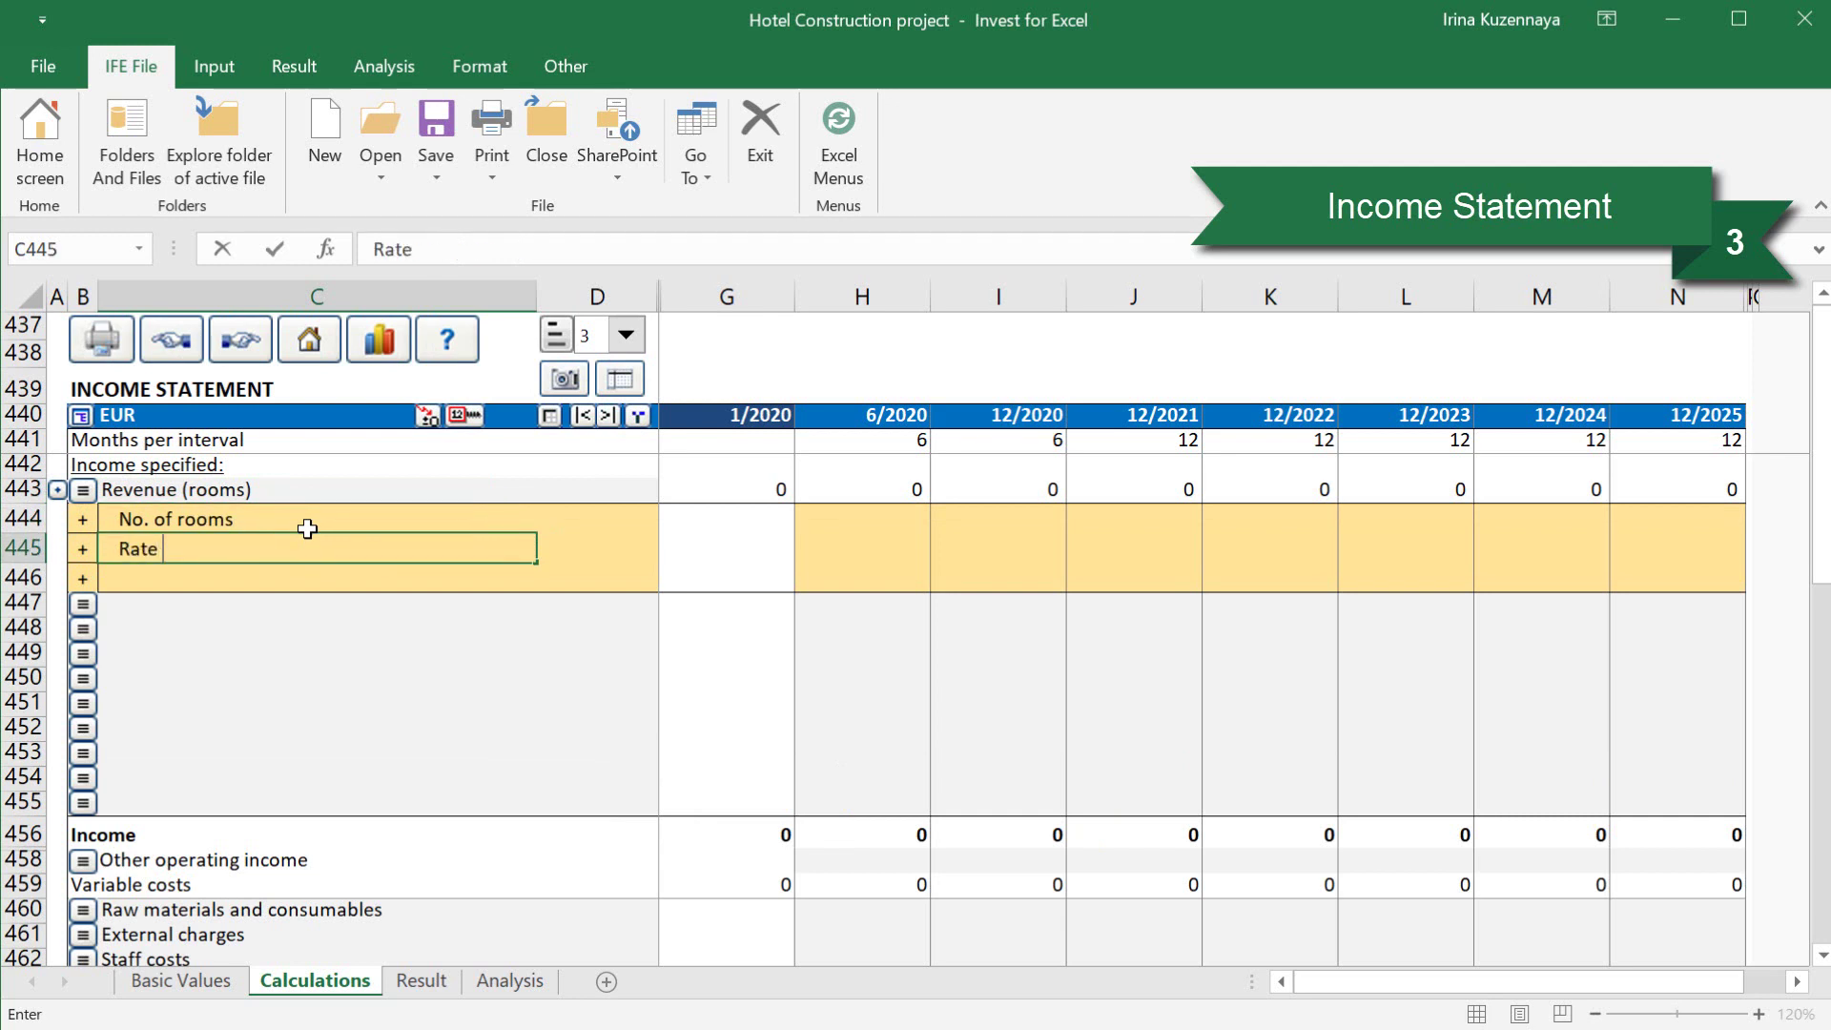
{"action": "type", "text": " per day (EUR)"}
{"action": "key", "text": "Return"}
{"action": "type", "text": "Occupancy"}
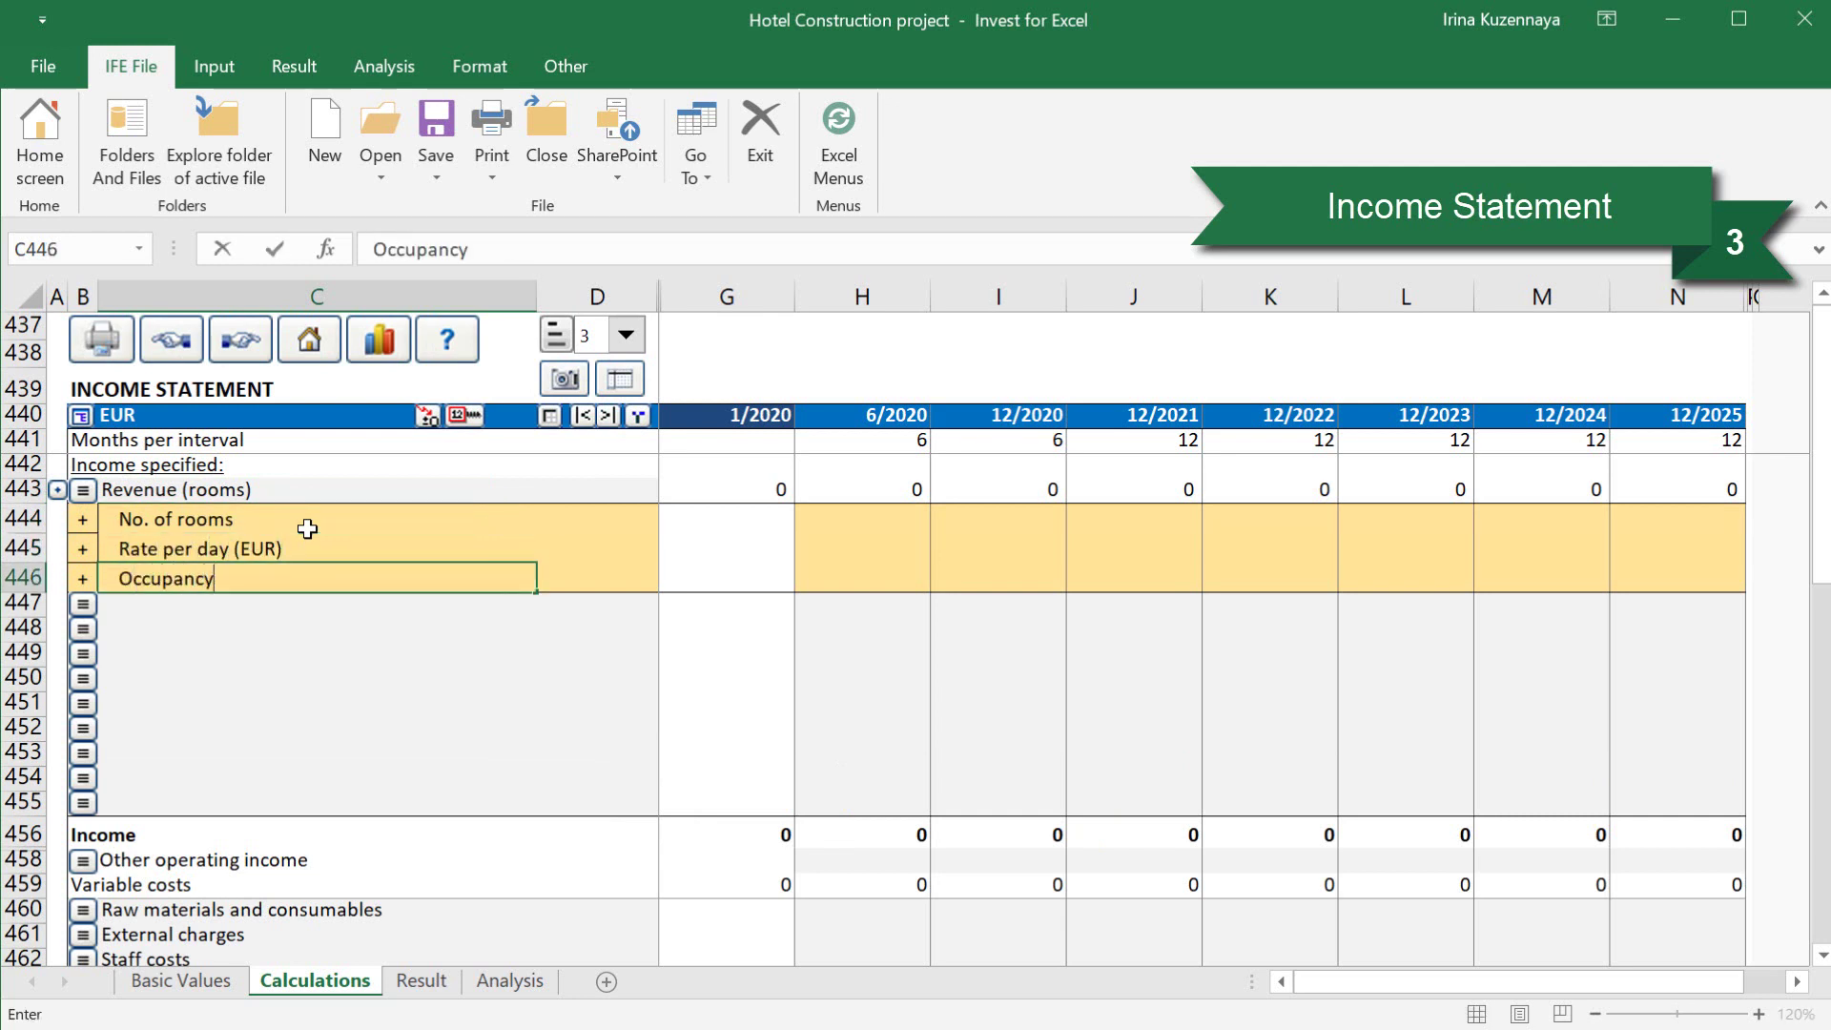
{"action": "type", "text": " (in days per year)"}
{"action": "key", "text": "Return"}
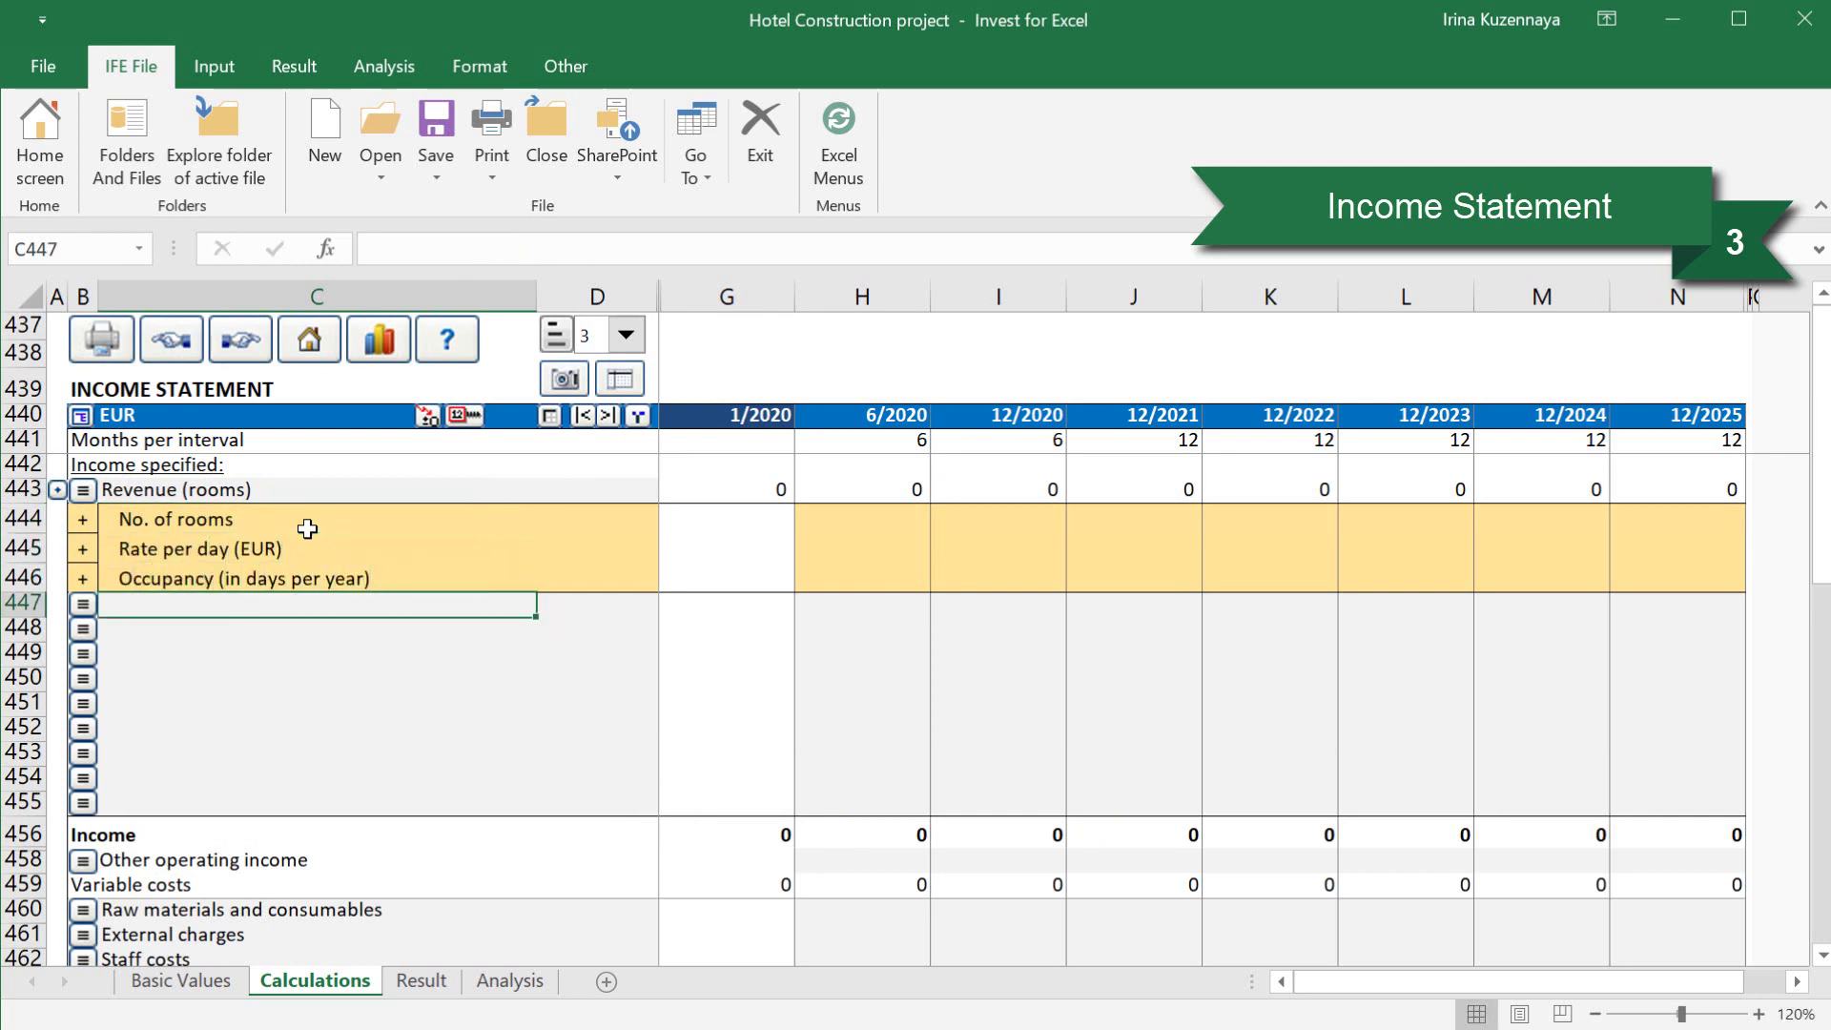
- Change the operator of the Rate per day and Occupancy sub-rows to multiplication (*)
{"action": "left_click", "coordinate": [85, 550]}
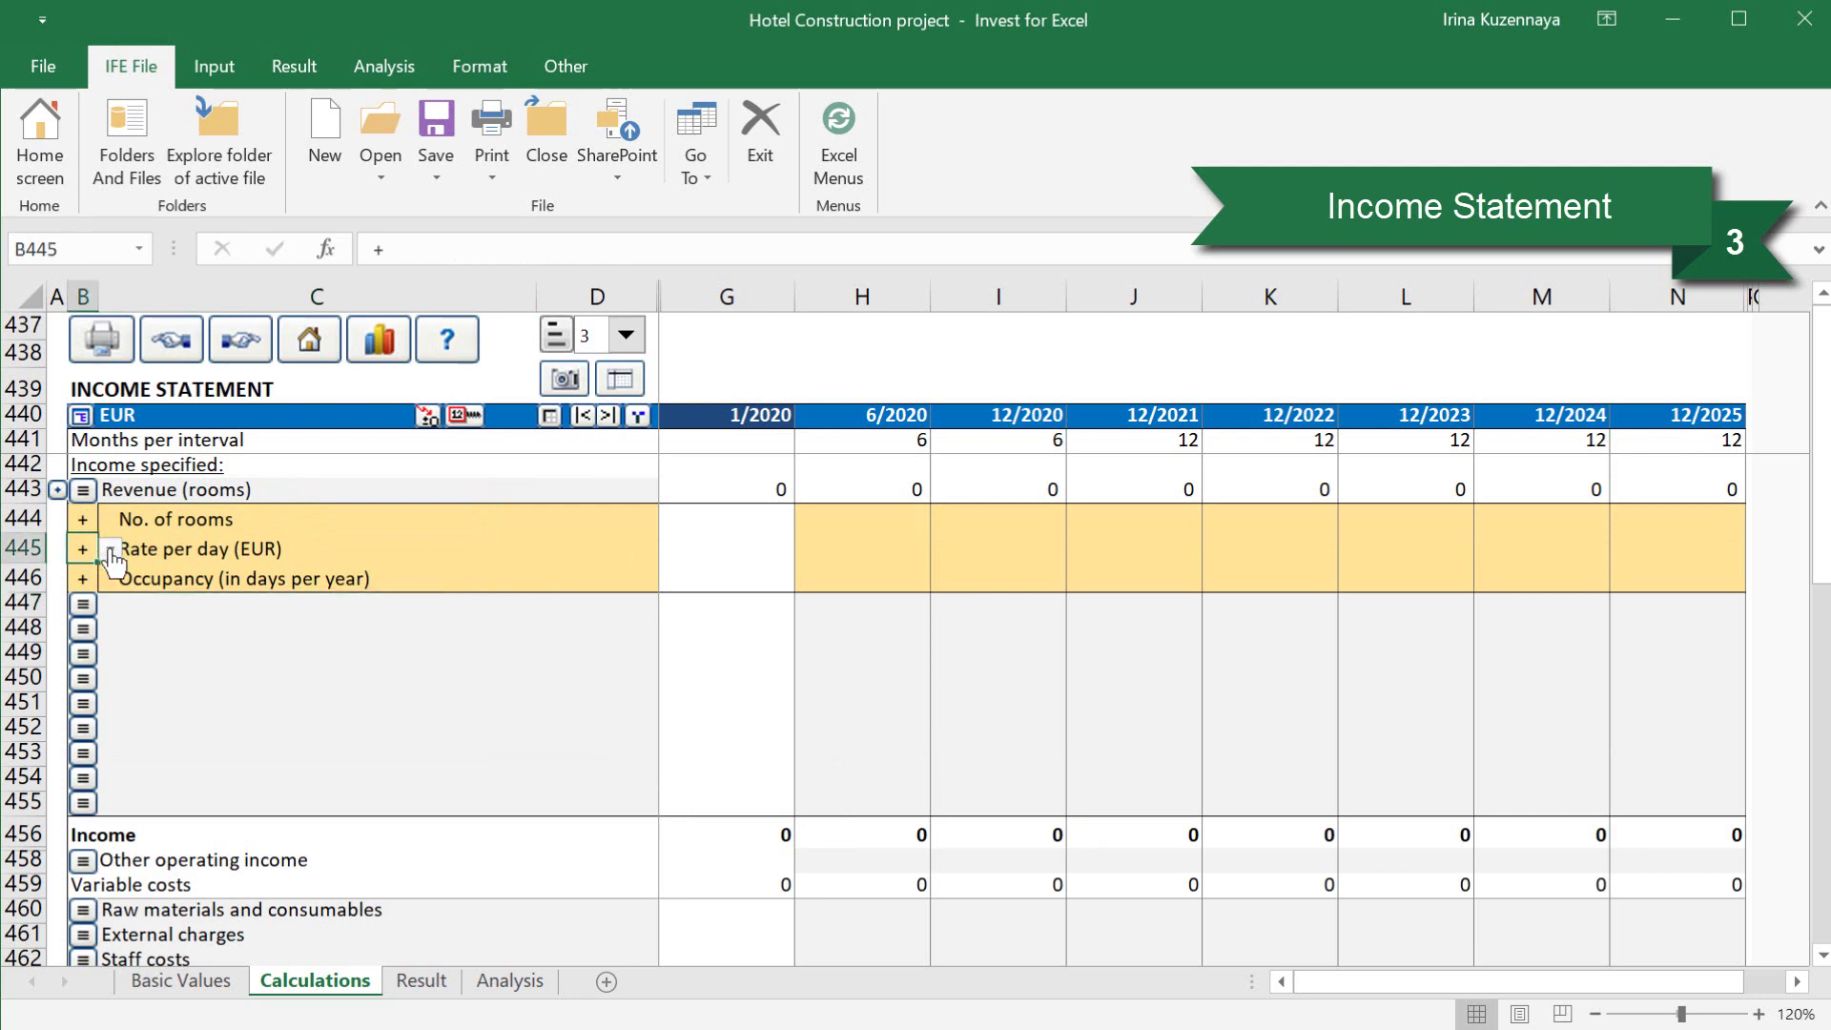
{"action": "left_click", "coordinate": [111, 550]}
{"action": "left_click", "coordinate": [91, 625]}
{"action": "left_click", "coordinate": [84, 578]}
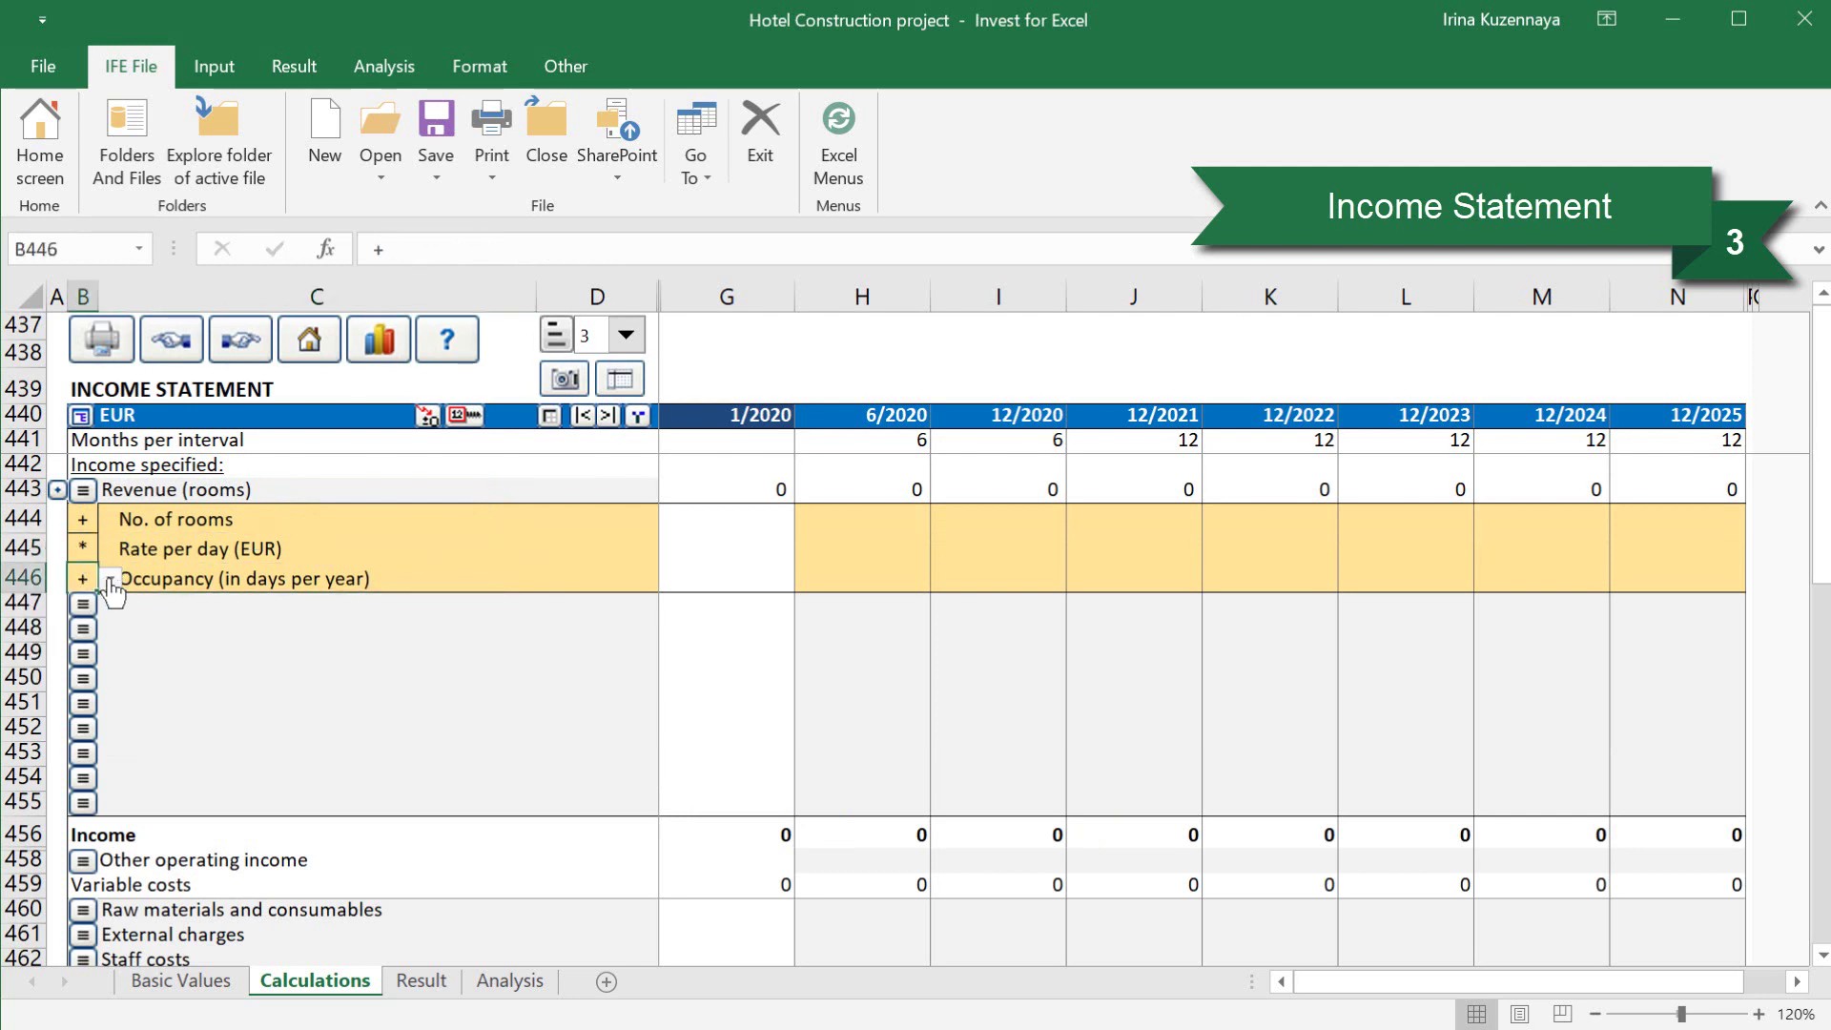
{"action": "left_click", "coordinate": [111, 578]}
{"action": "left_click", "coordinate": [96, 652]}
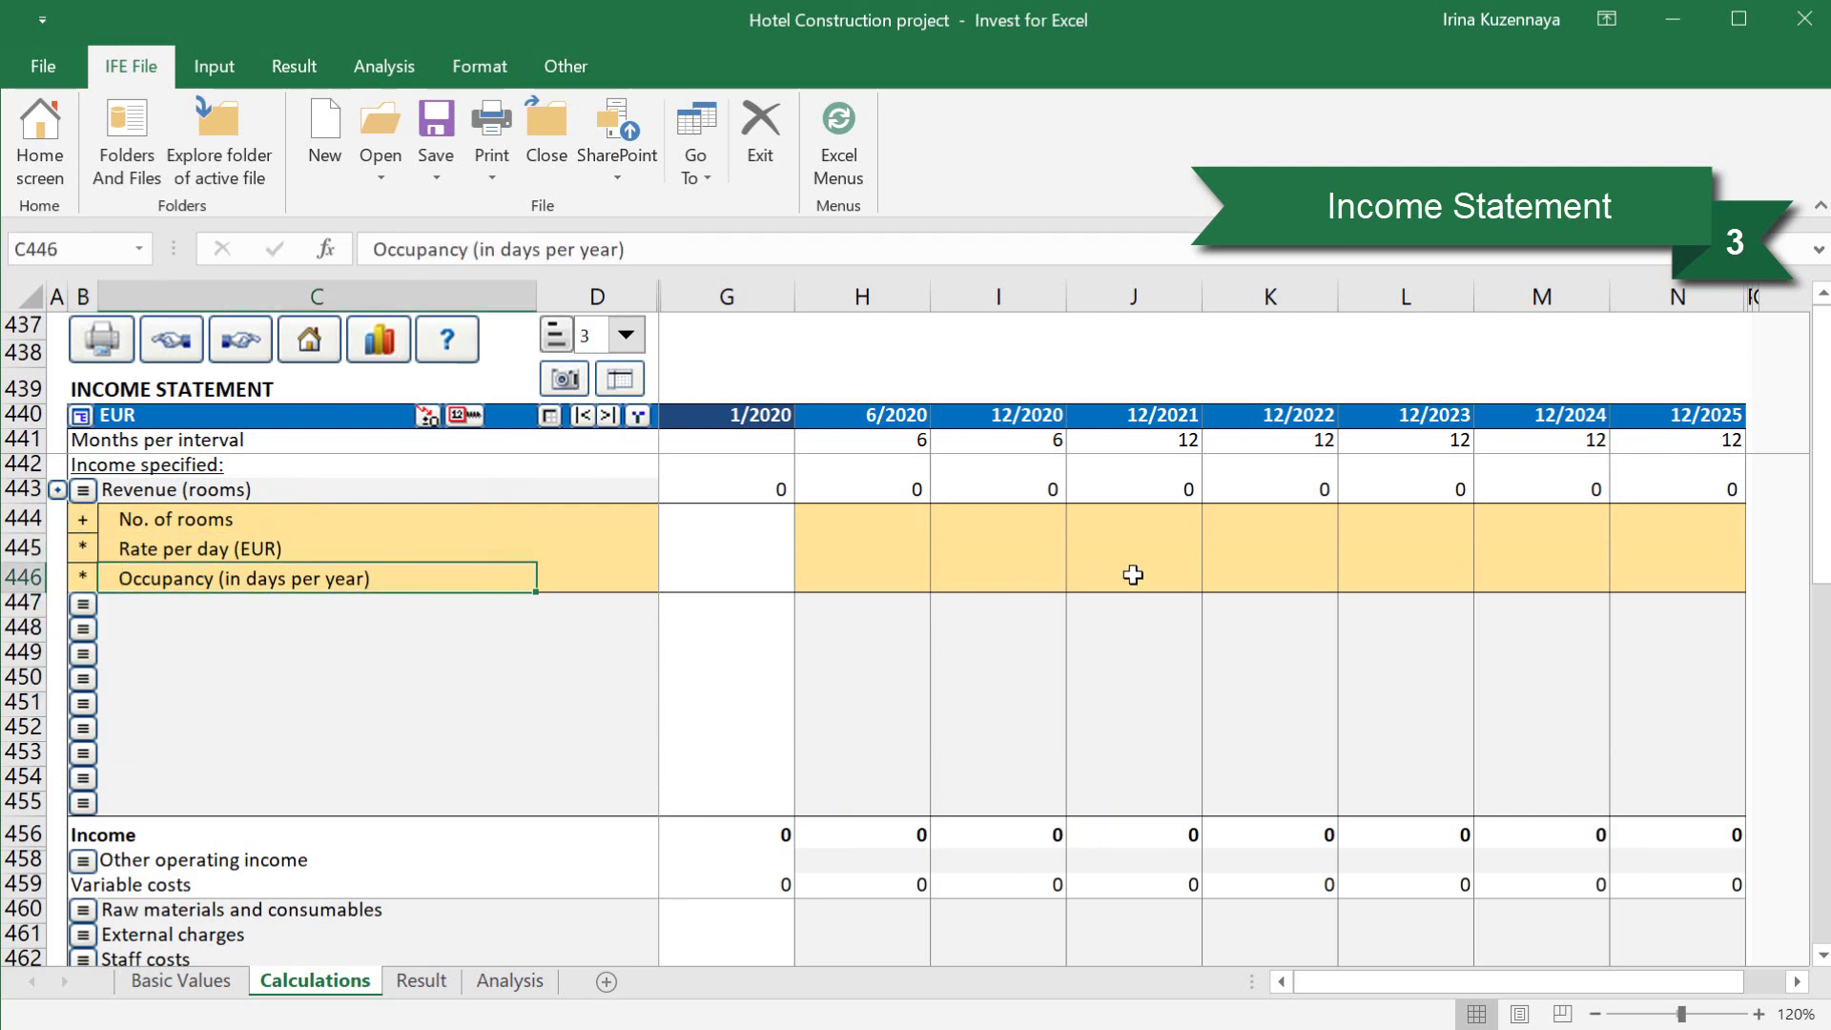
- Enter 50 as the number of rooms for 12/2021 and distribute the value through 12/2025
{"action": "left_click", "coordinate": [1164, 519]}
{"action": "type", "text": "50"}
{"action": "key", "text": "Return"}
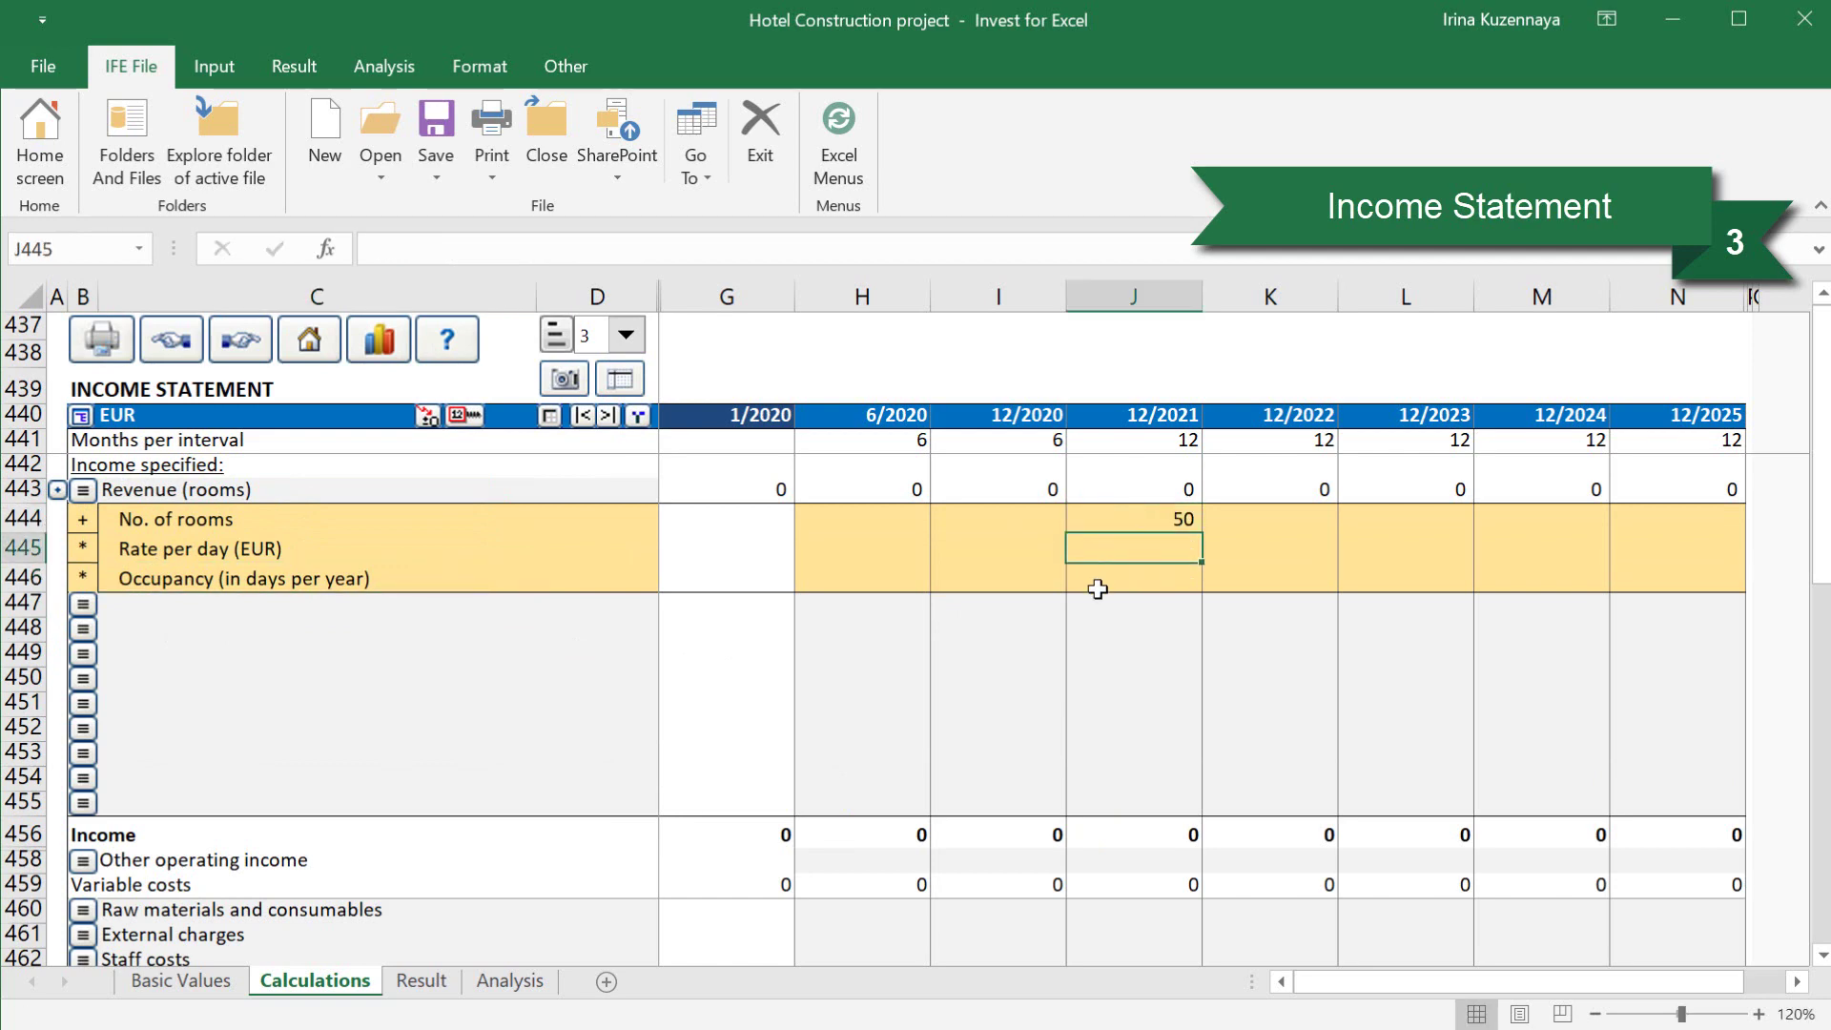
{"action": "left_click", "coordinate": [1116, 523]}
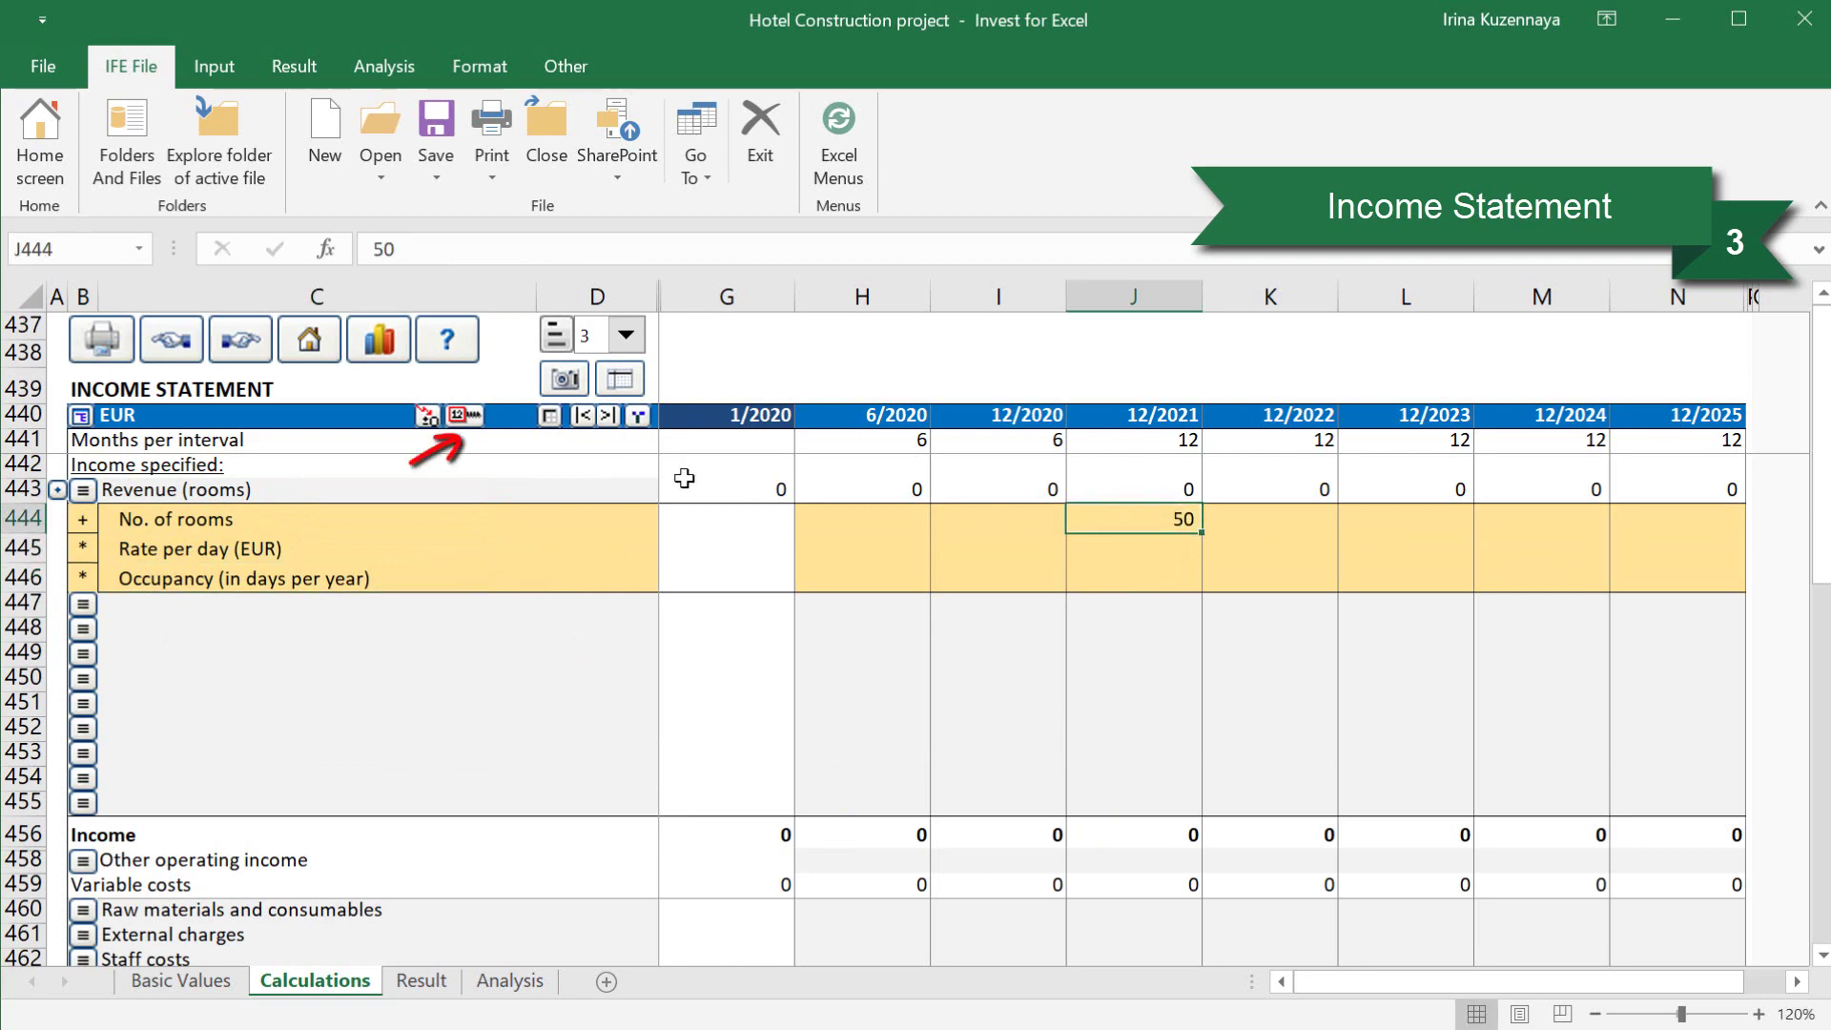
{"action": "left_click", "coordinate": [465, 418]}
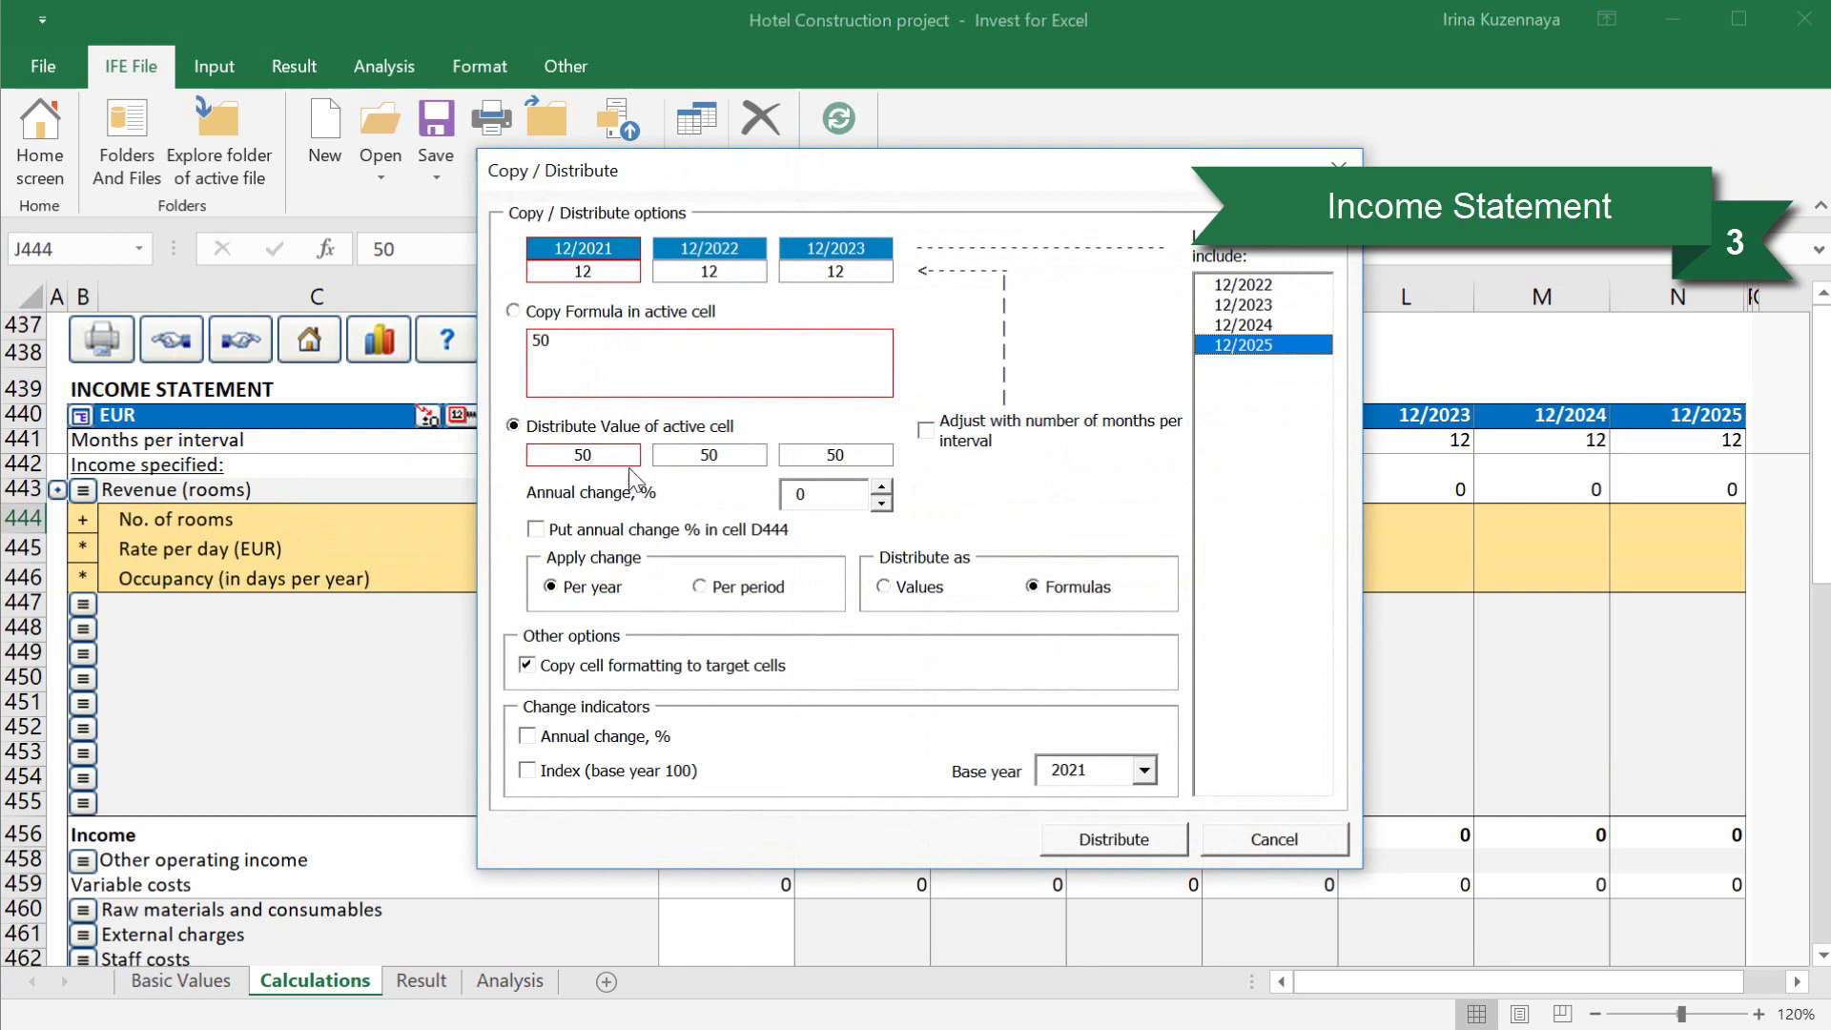
{"action": "left_click", "coordinate": [1118, 844]}
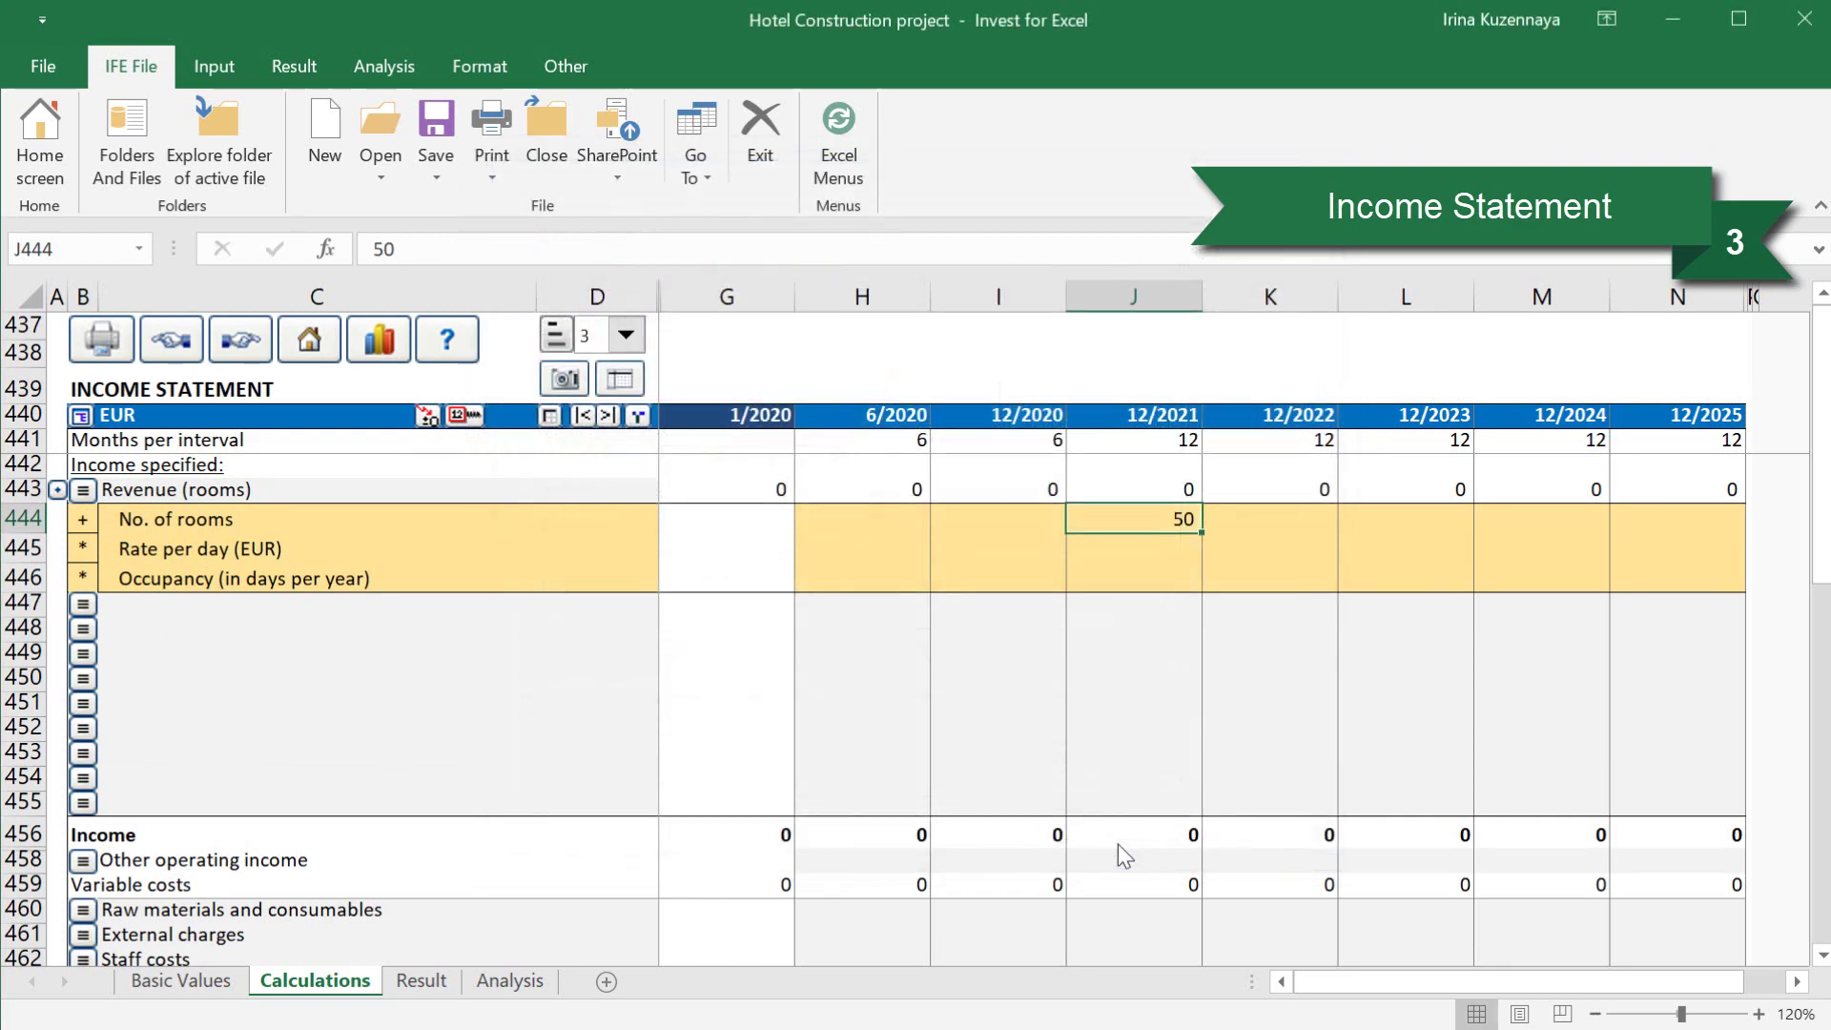
- Enter a rate per day of 130 for 12/2021 and distribute it through 12/2025 with a 2% annual change
{"action": "left_click", "coordinate": [1137, 551]}
{"action": "type", "text": "130"}
{"action": "key", "text": "Return"}
{"action": "left_click", "coordinate": [465, 417]}
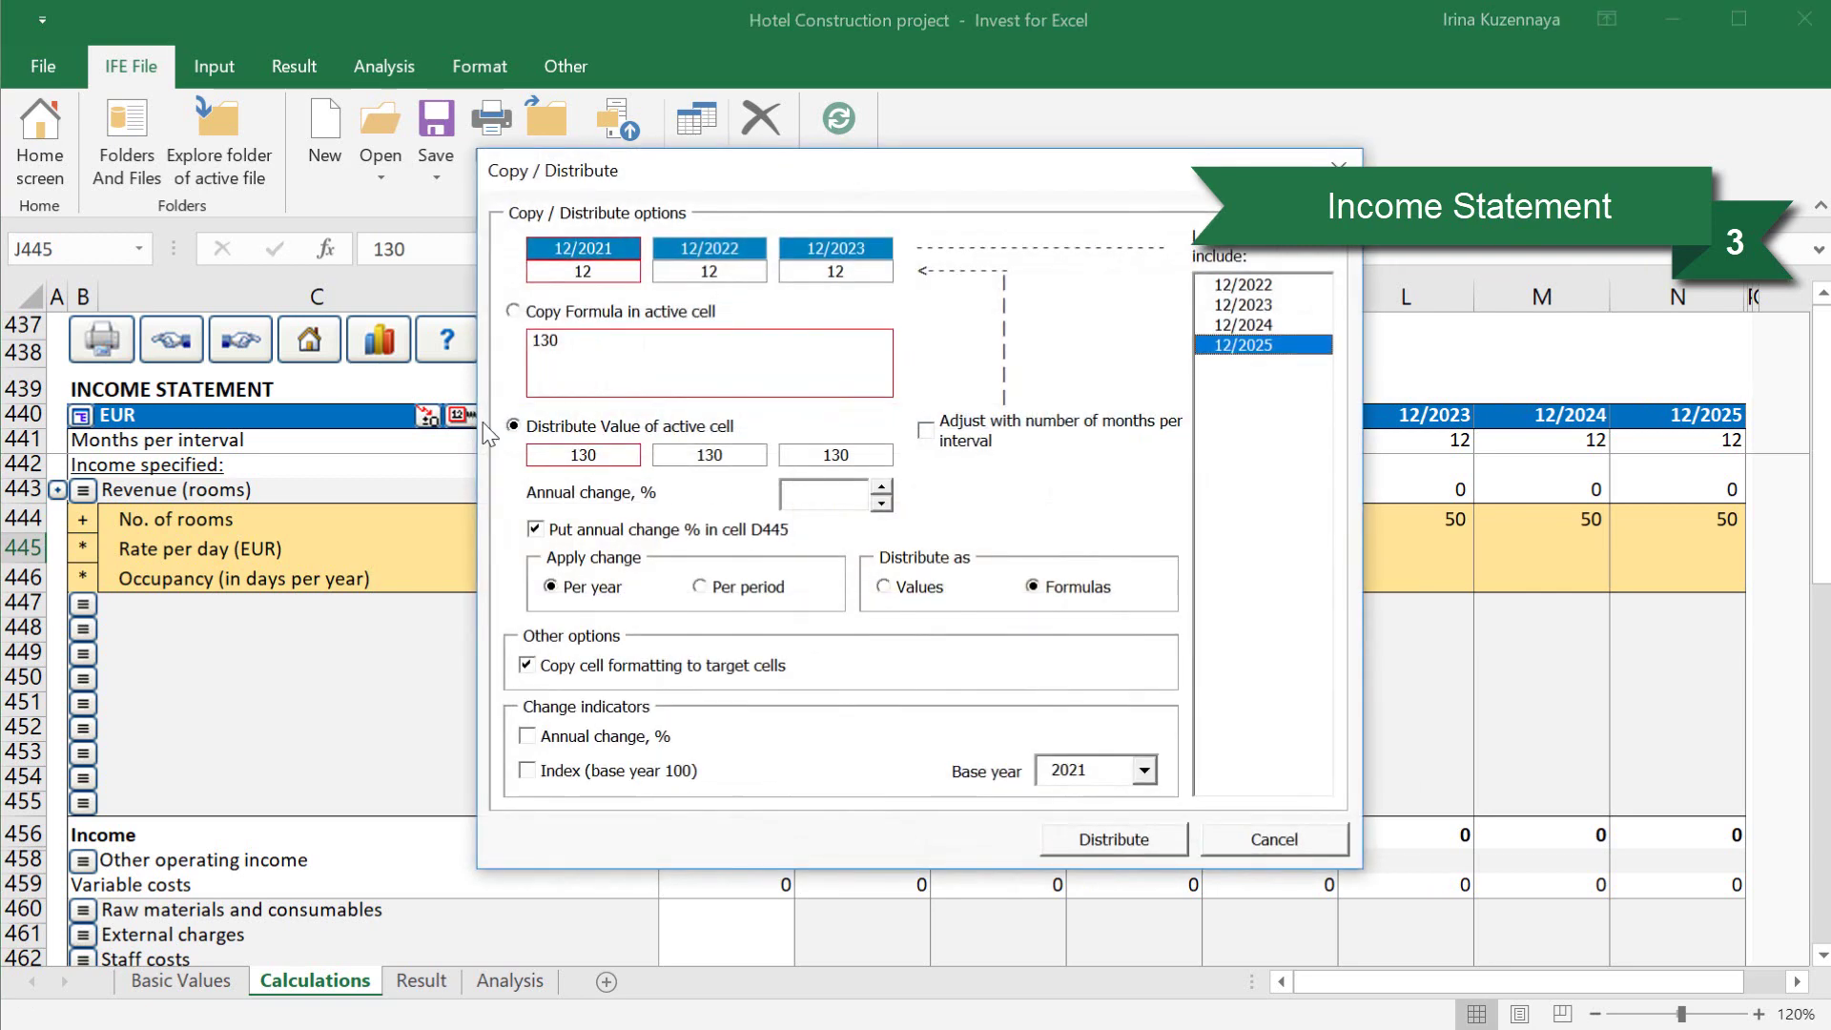
{"action": "left_click", "coordinate": [881, 486]}
{"action": "left_click", "coordinate": [881, 486]}
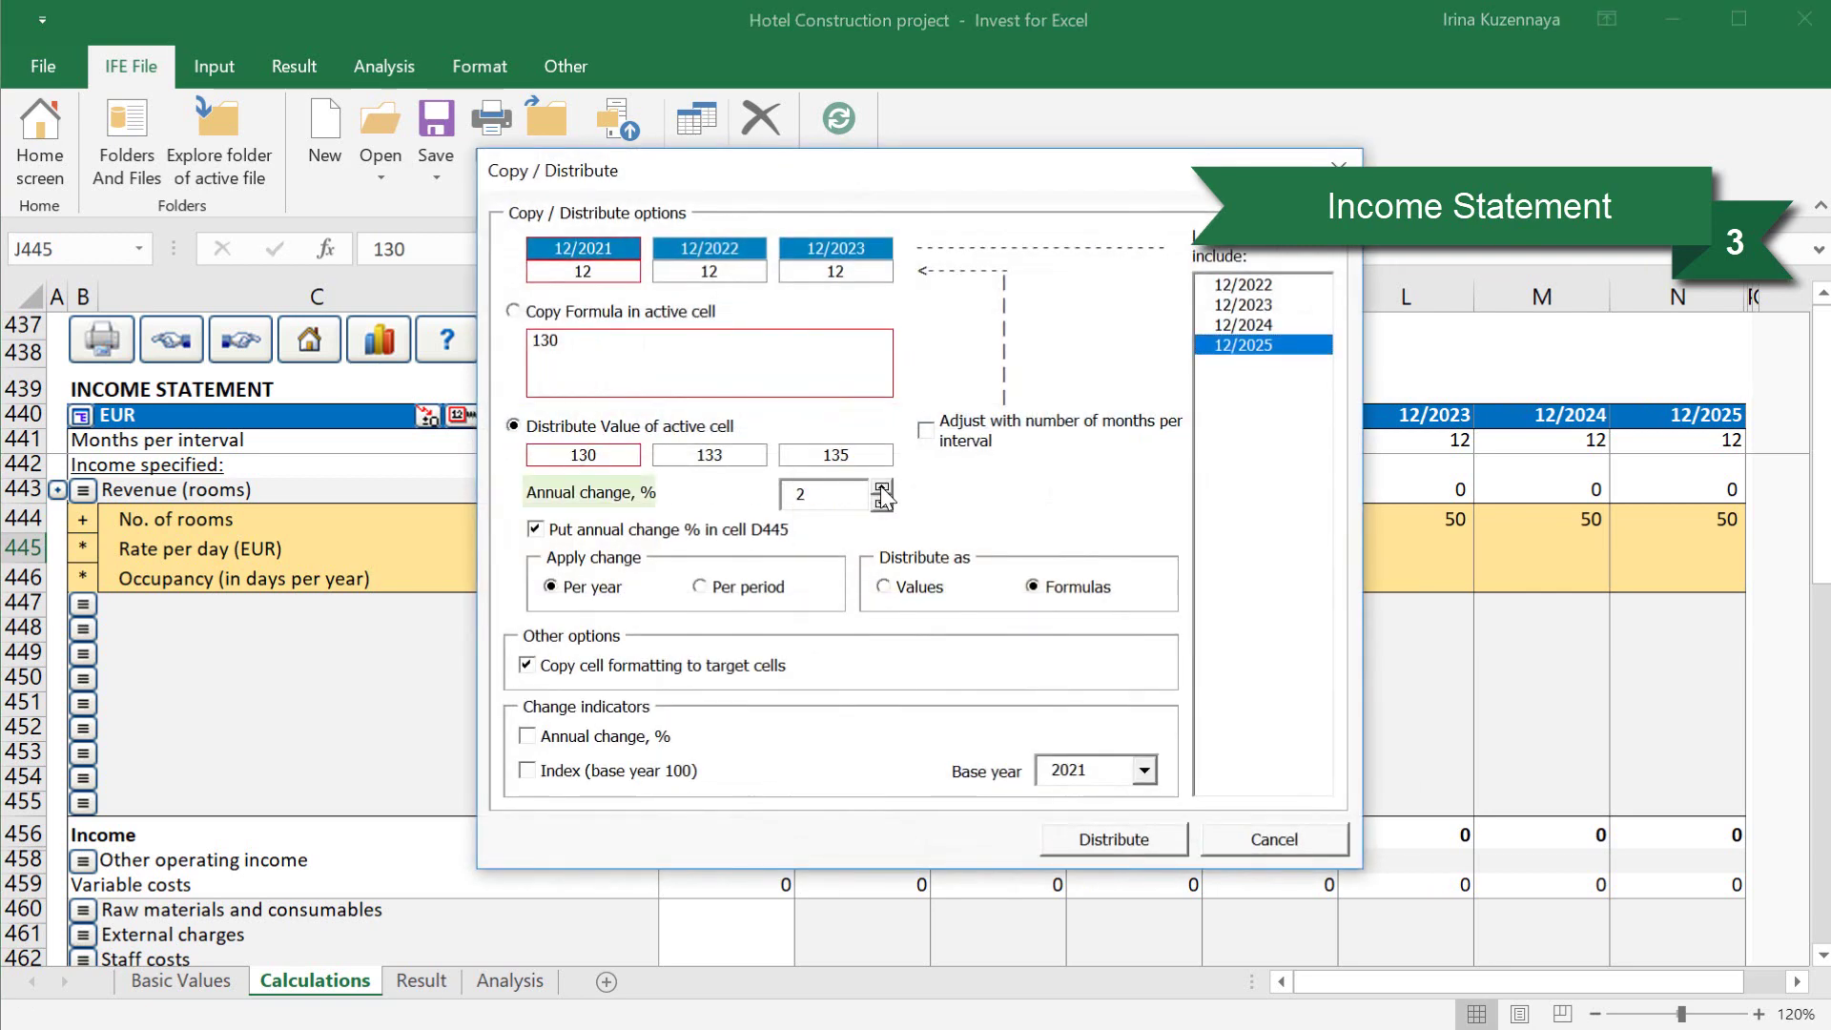
{"action": "left_click", "coordinate": [1089, 844]}
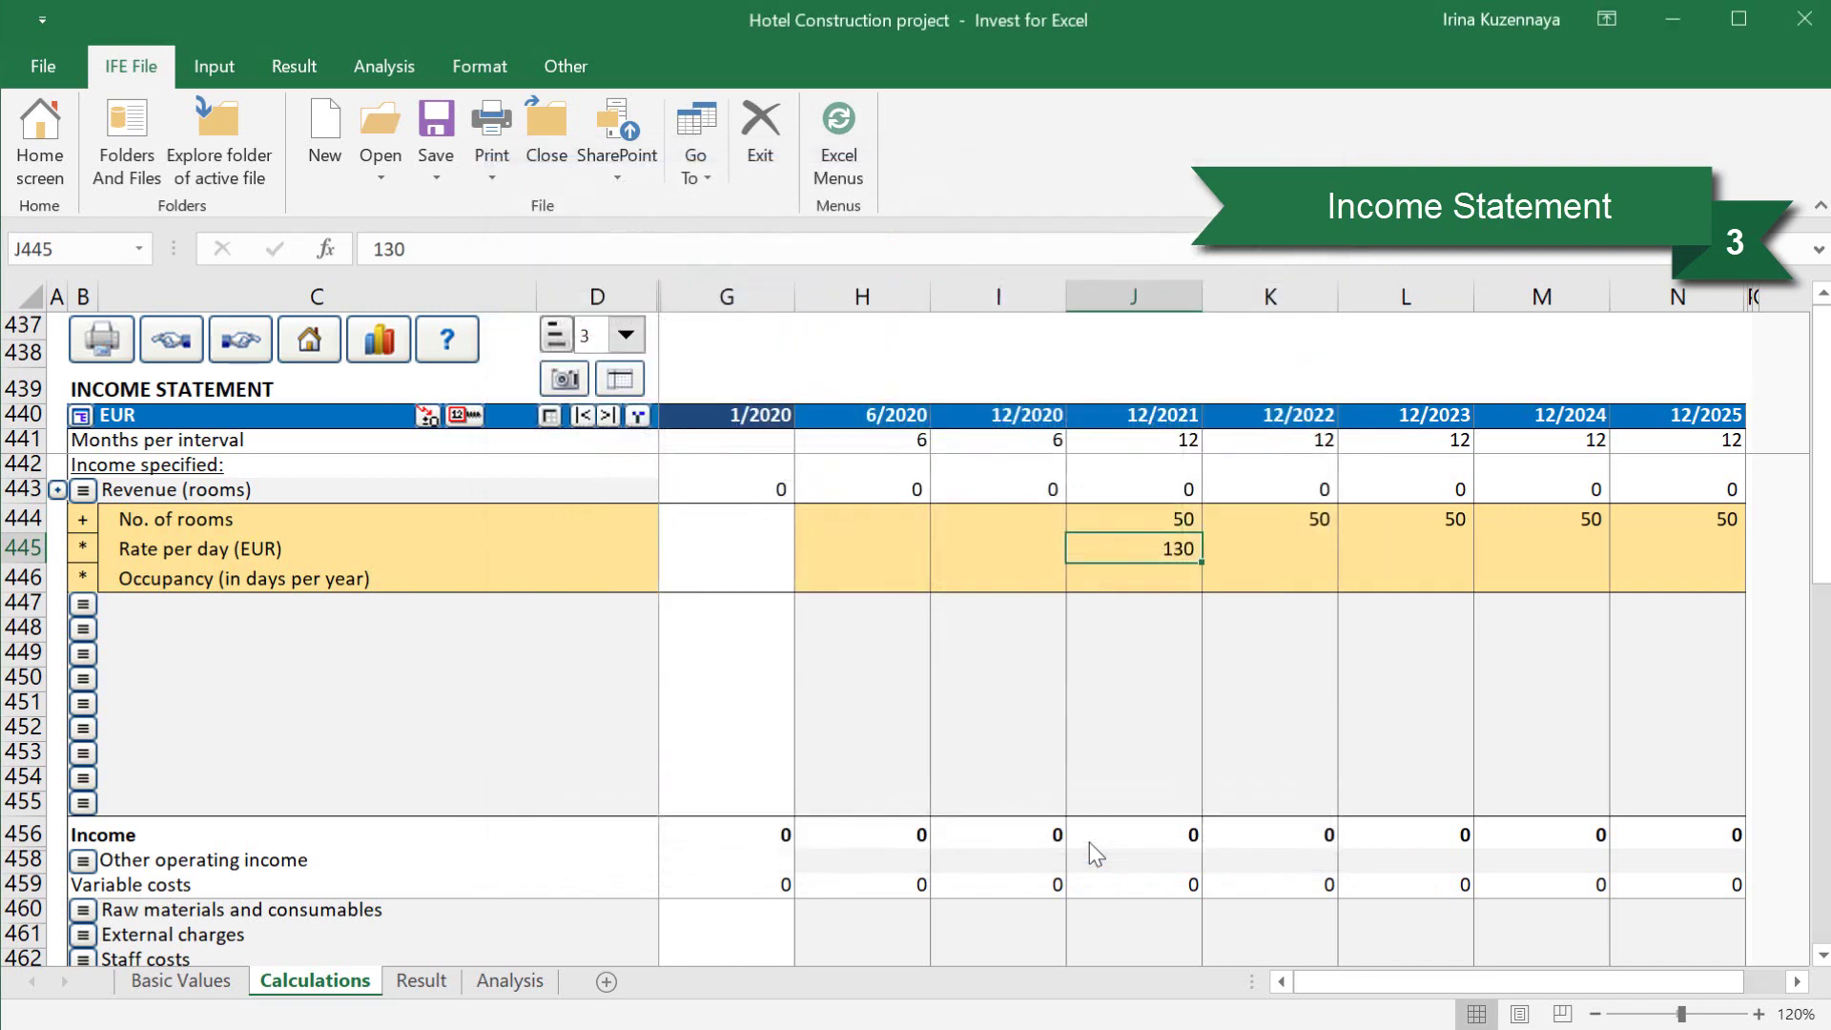
- Enter occupancy days of 180, 250 and 300 for 12/2021 to 12/2023, and distribute the 300 through 12/2025
{"action": "left_click", "coordinate": [1137, 579]}
{"action": "type", "text": "180"}
{"action": "key", "text": "Tab"}
{"action": "type", "text": "250"}
{"action": "key", "text": "Tab"}
{"action": "type", "text": "300"}
{"action": "key", "text": "ctrl+Return"}
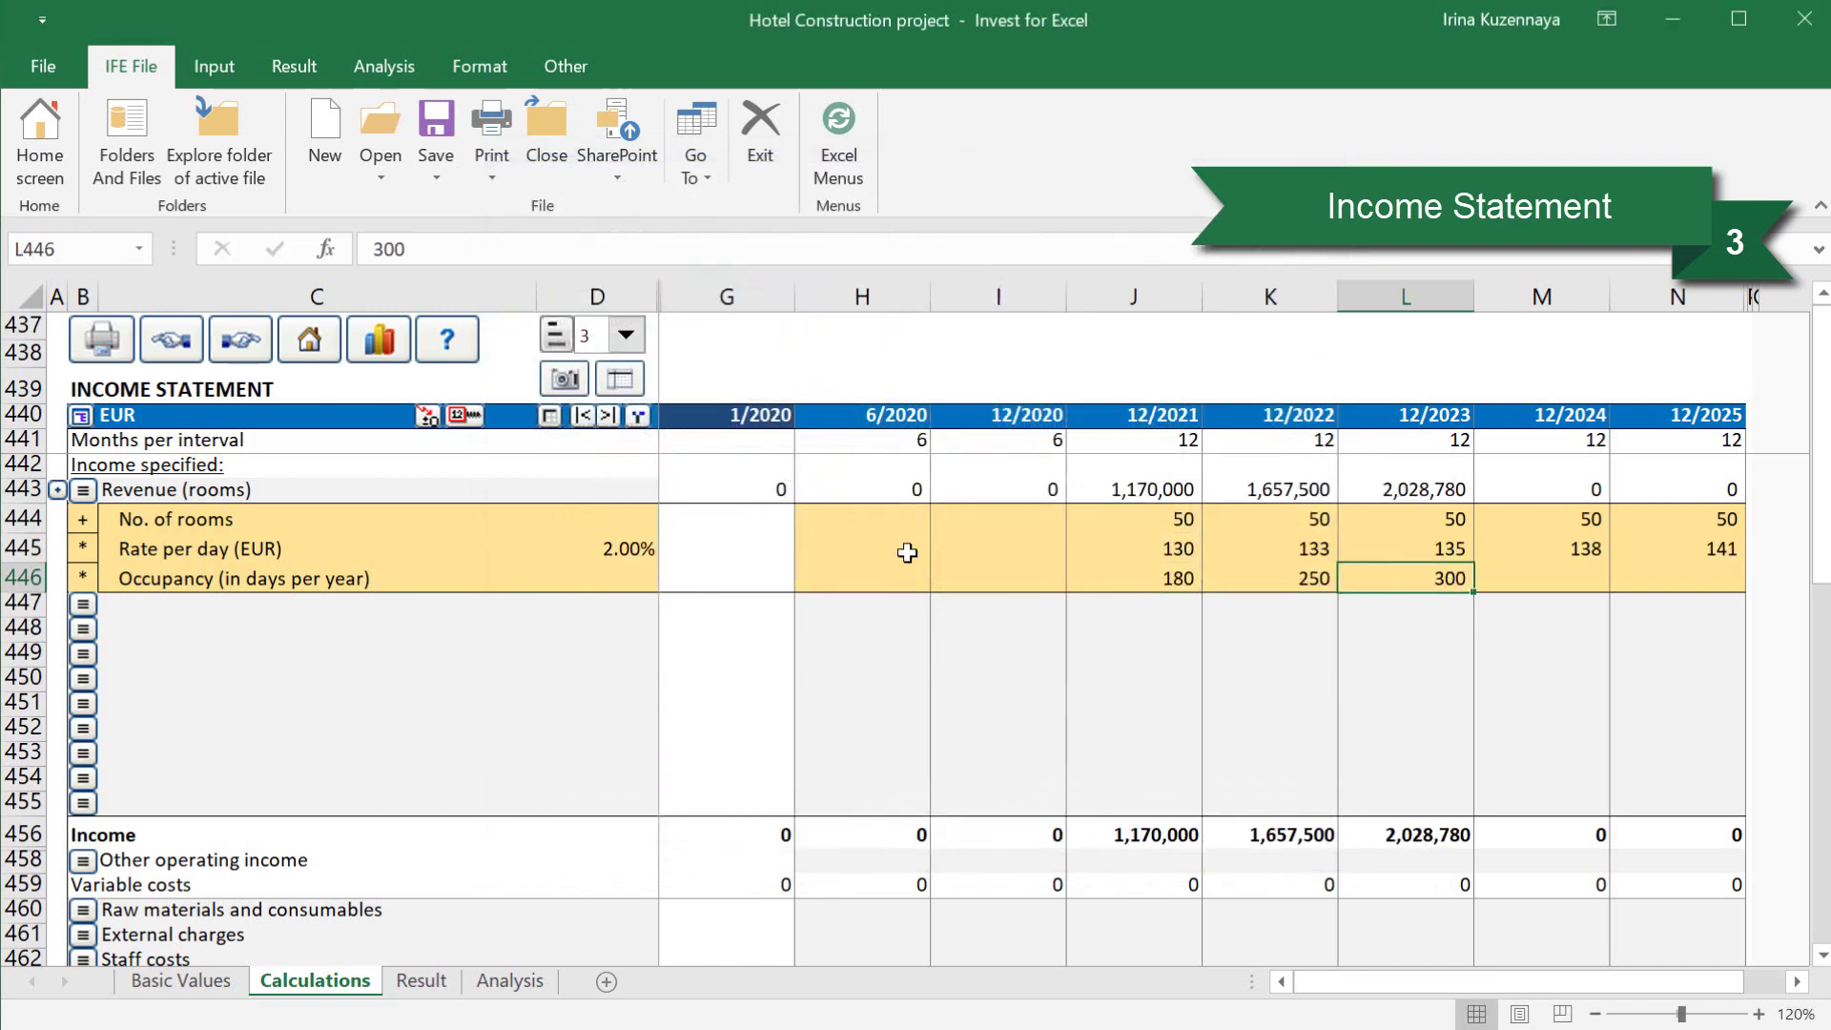
{"action": "left_click", "coordinate": [465, 416]}
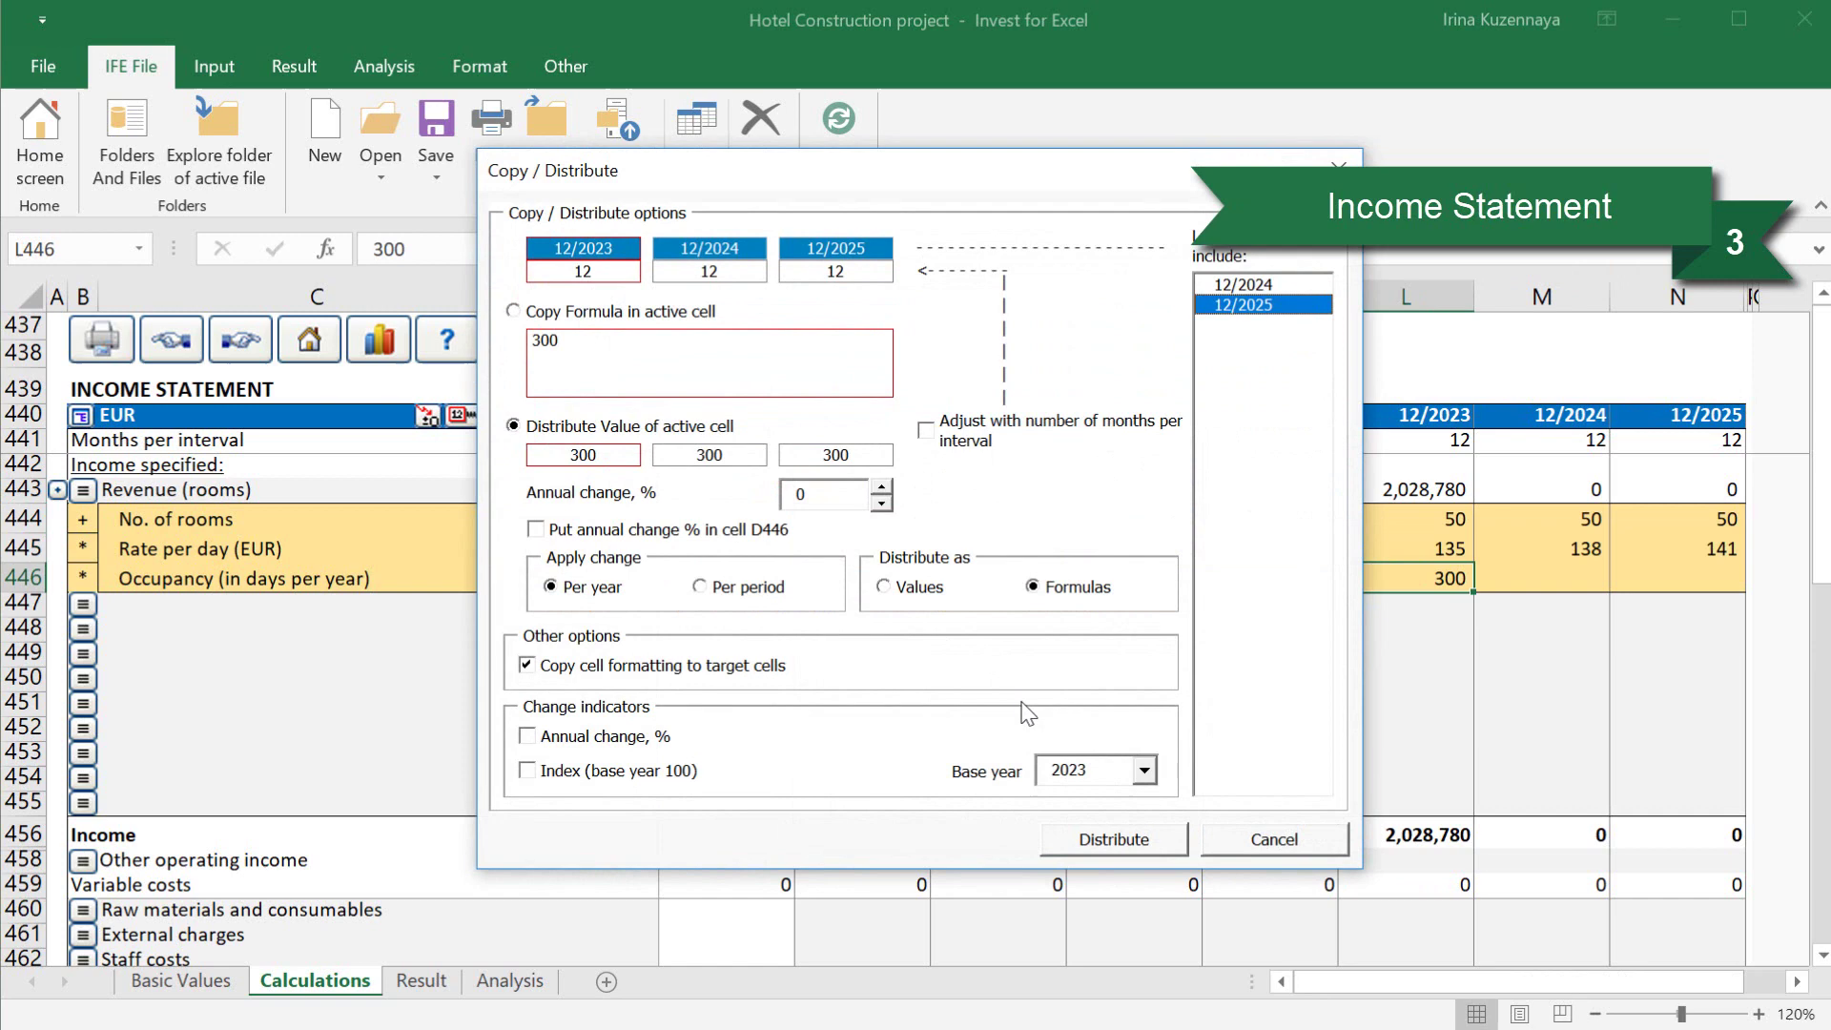
{"action": "left_click", "coordinate": [1112, 837]}
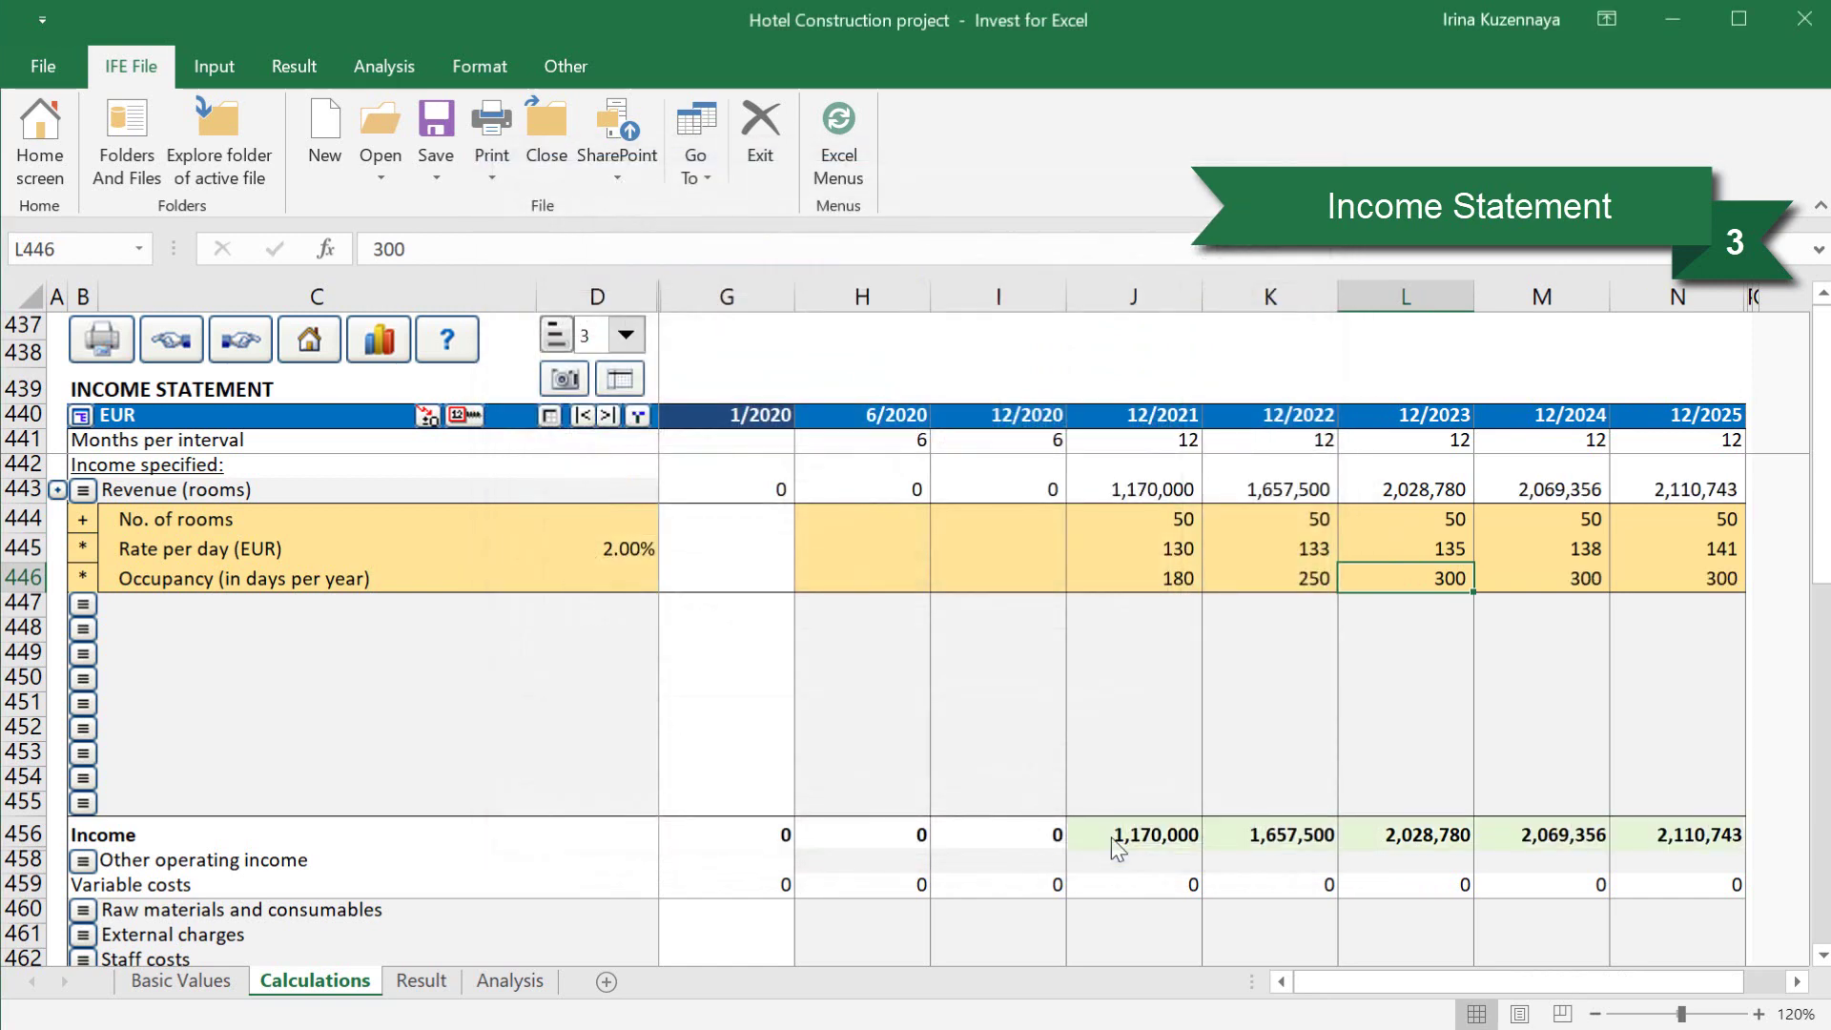
- Enter fixed staff costs of -180000 for 12/2021 in the income statement
{"action": "scroll", "coordinate": [1112, 837], "scroll_direction": "down", "scroll_amount": 5}
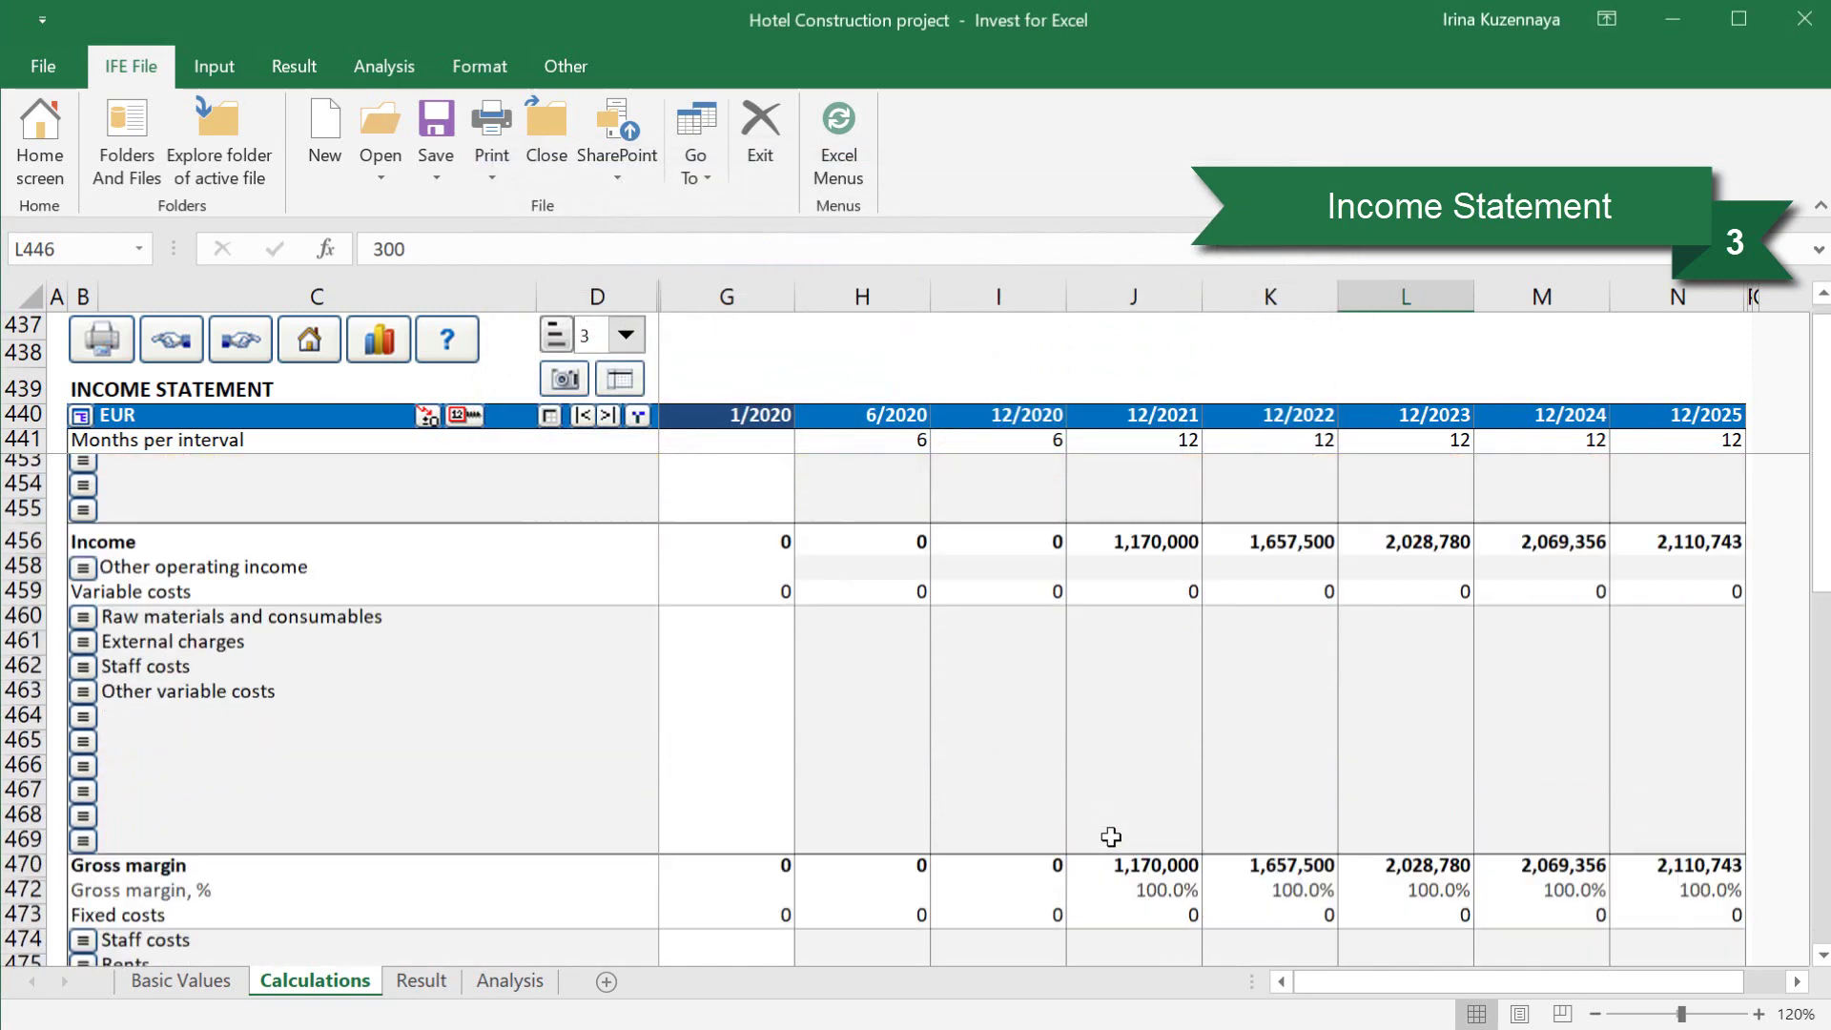
{"action": "left_click", "coordinate": [401, 839]}
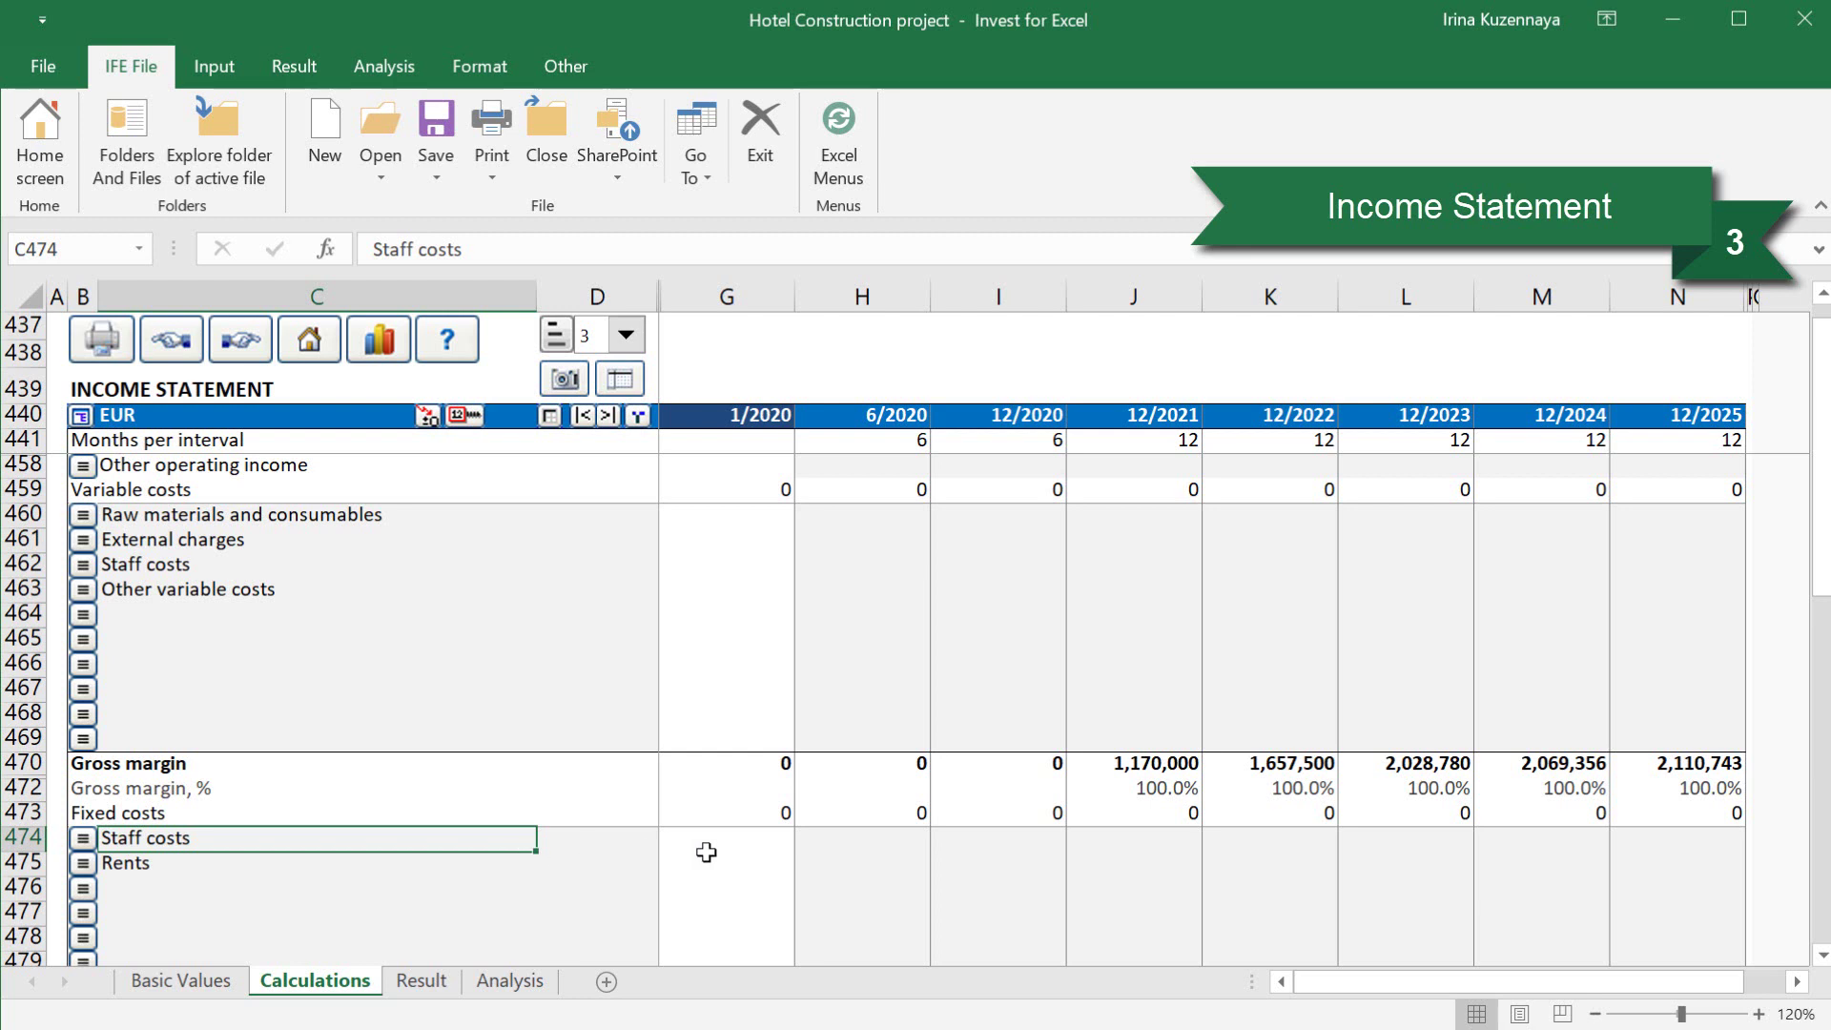
{"action": "left_click", "coordinate": [1173, 842]}
{"action": "type", "text": "-180000"}
{"action": "key", "text": "Return"}
- Rename the Rents row under Fixed costs as "Other fixed costs" and enter -130000 for 12/2021
{"action": "left_click", "coordinate": [385, 861]}
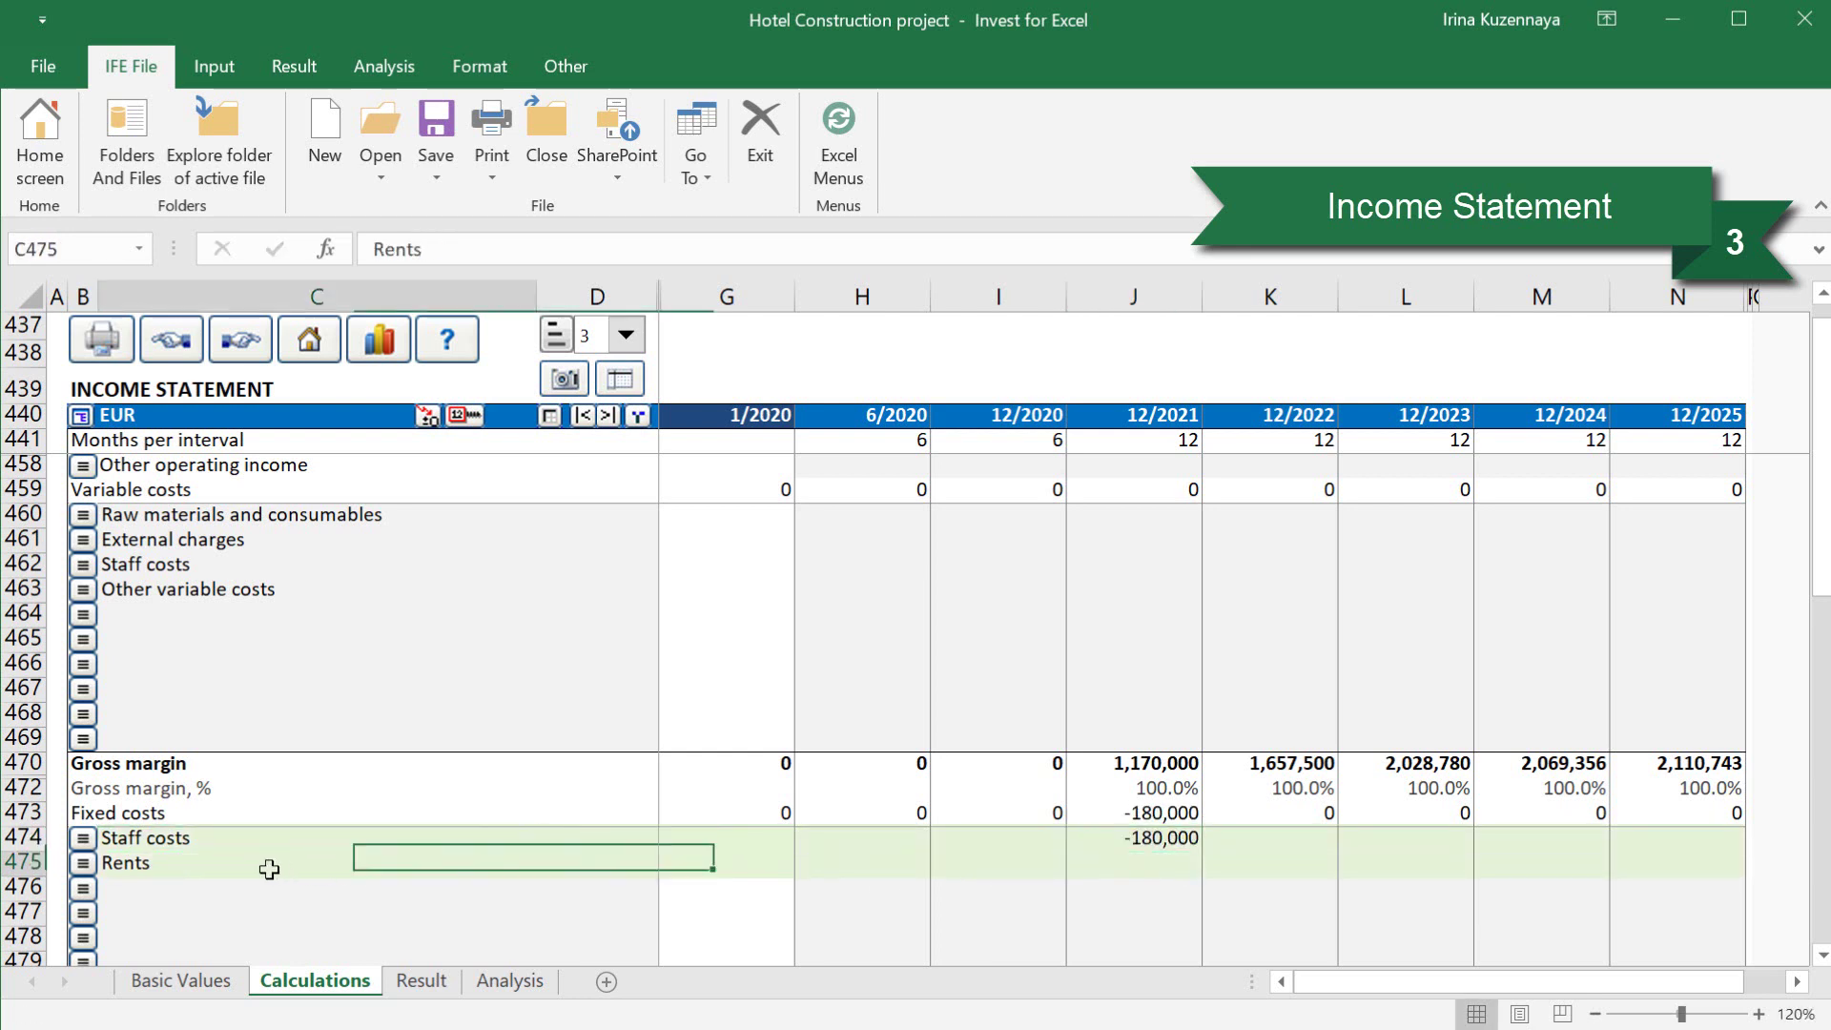
{"action": "type", "text": "Other fixed costs"}
{"action": "key", "text": "Tab"}
{"action": "left_click", "coordinate": [1130, 864]}
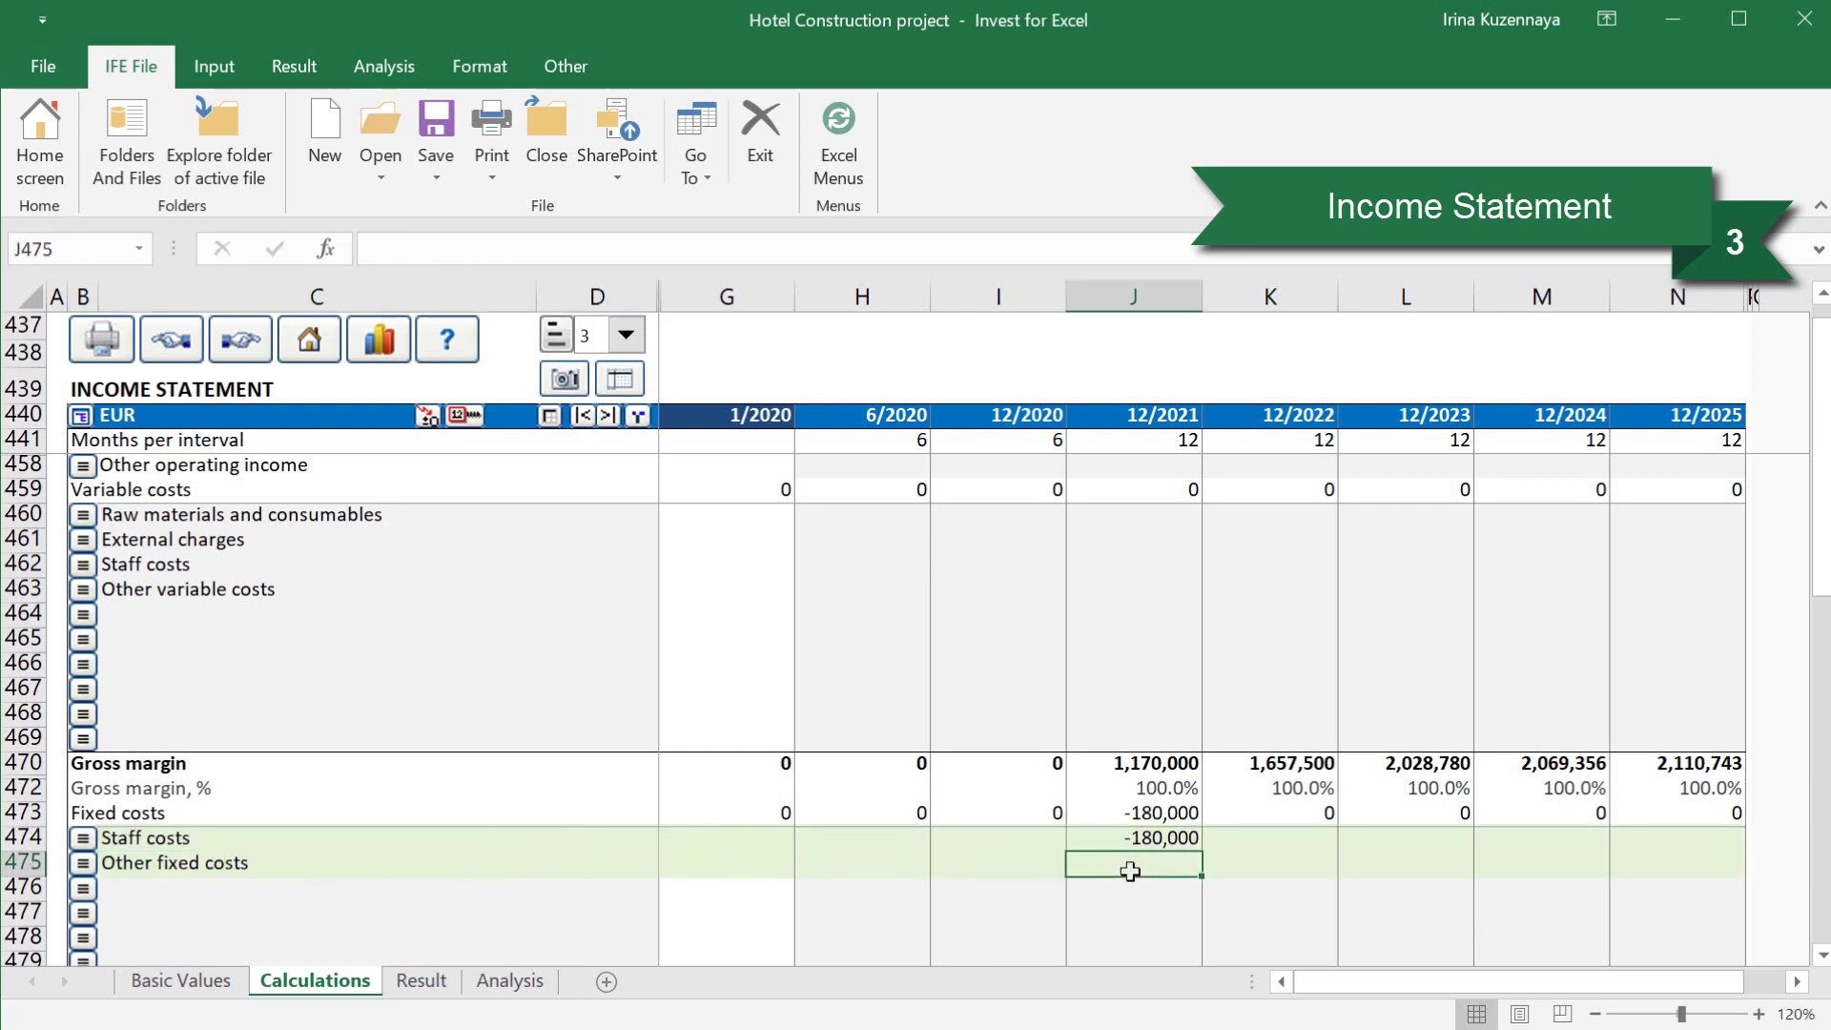
{"action": "type", "text": "-130000"}
{"action": "key", "text": "Return"}
- Distribute the 12/2021 staff costs and other fixed costs through 12/2025 with a 2% annual change, putting the percentage in column D
{"action": "left_click_drag", "start_coordinate": [1195, 836], "coordinate": [1162, 865]}
{"action": "left_click", "coordinate": [468, 420]}
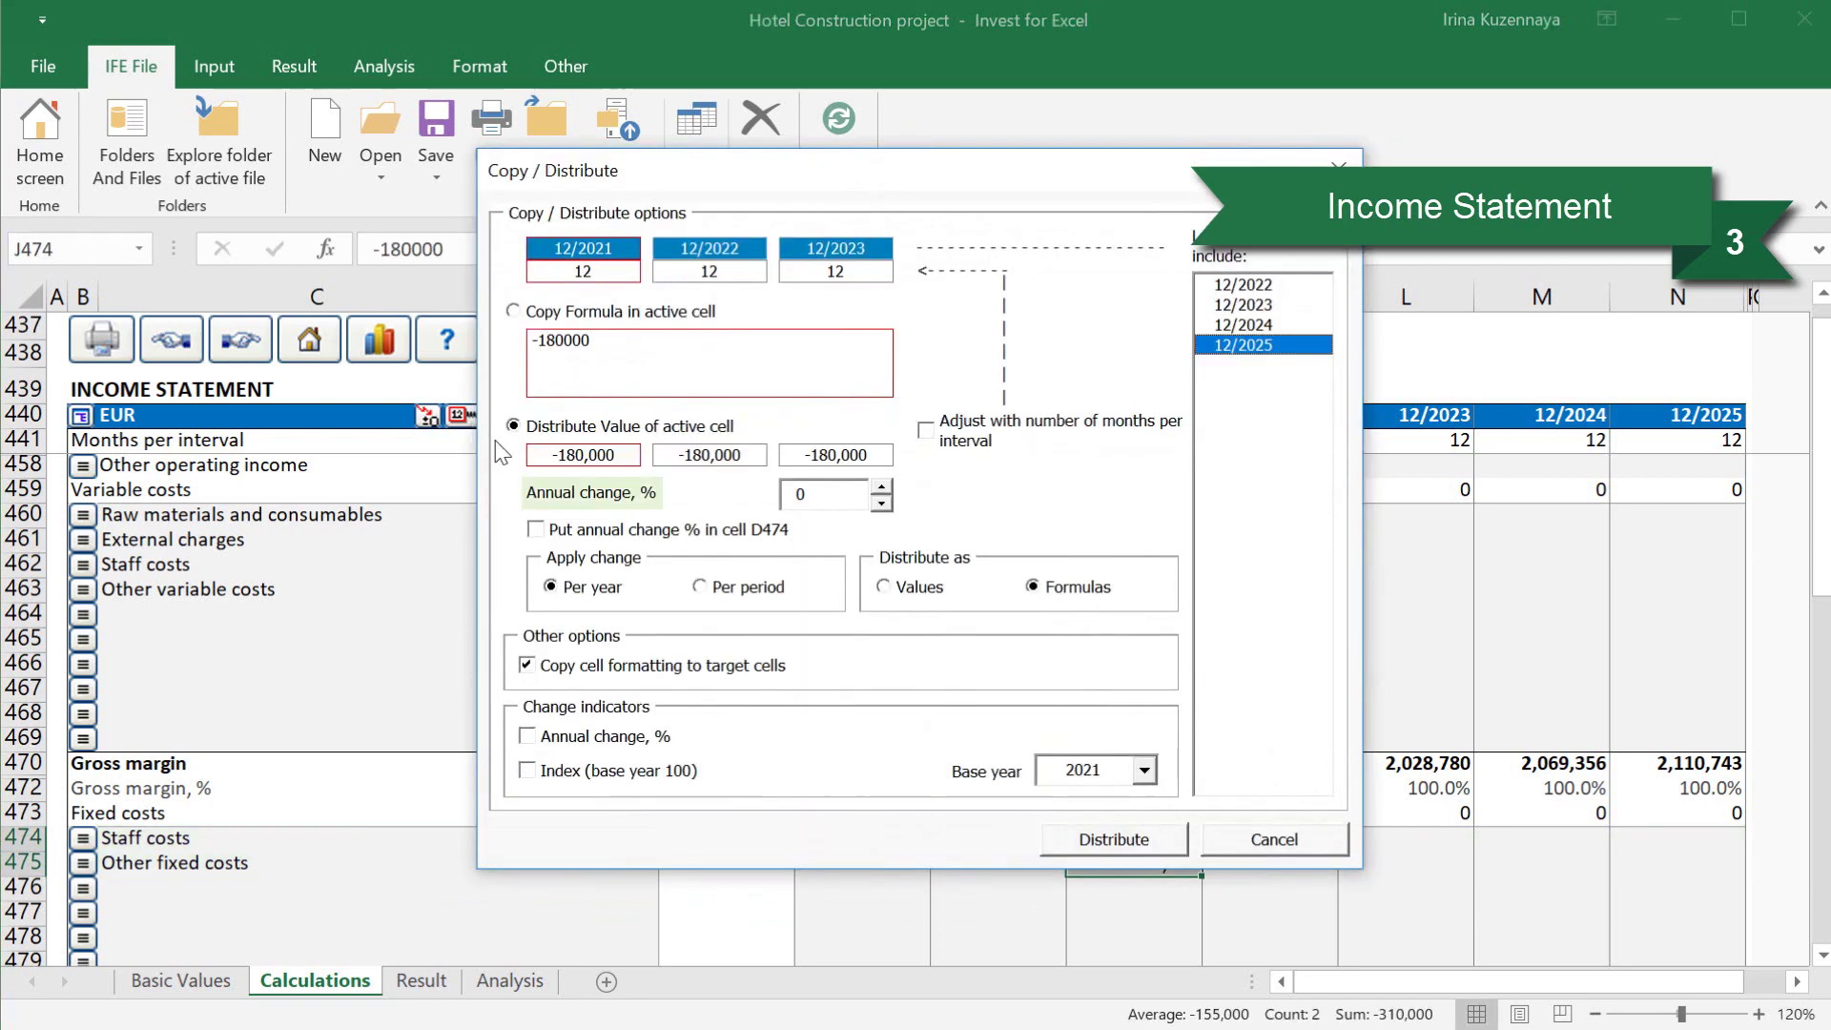
{"action": "left_click", "coordinate": [882, 488]}
{"action": "left_click", "coordinate": [882, 488]}
{"action": "left_click", "coordinate": [882, 487]}
{"action": "left_click", "coordinate": [882, 487]}
{"action": "left_click", "coordinate": [537, 529]}
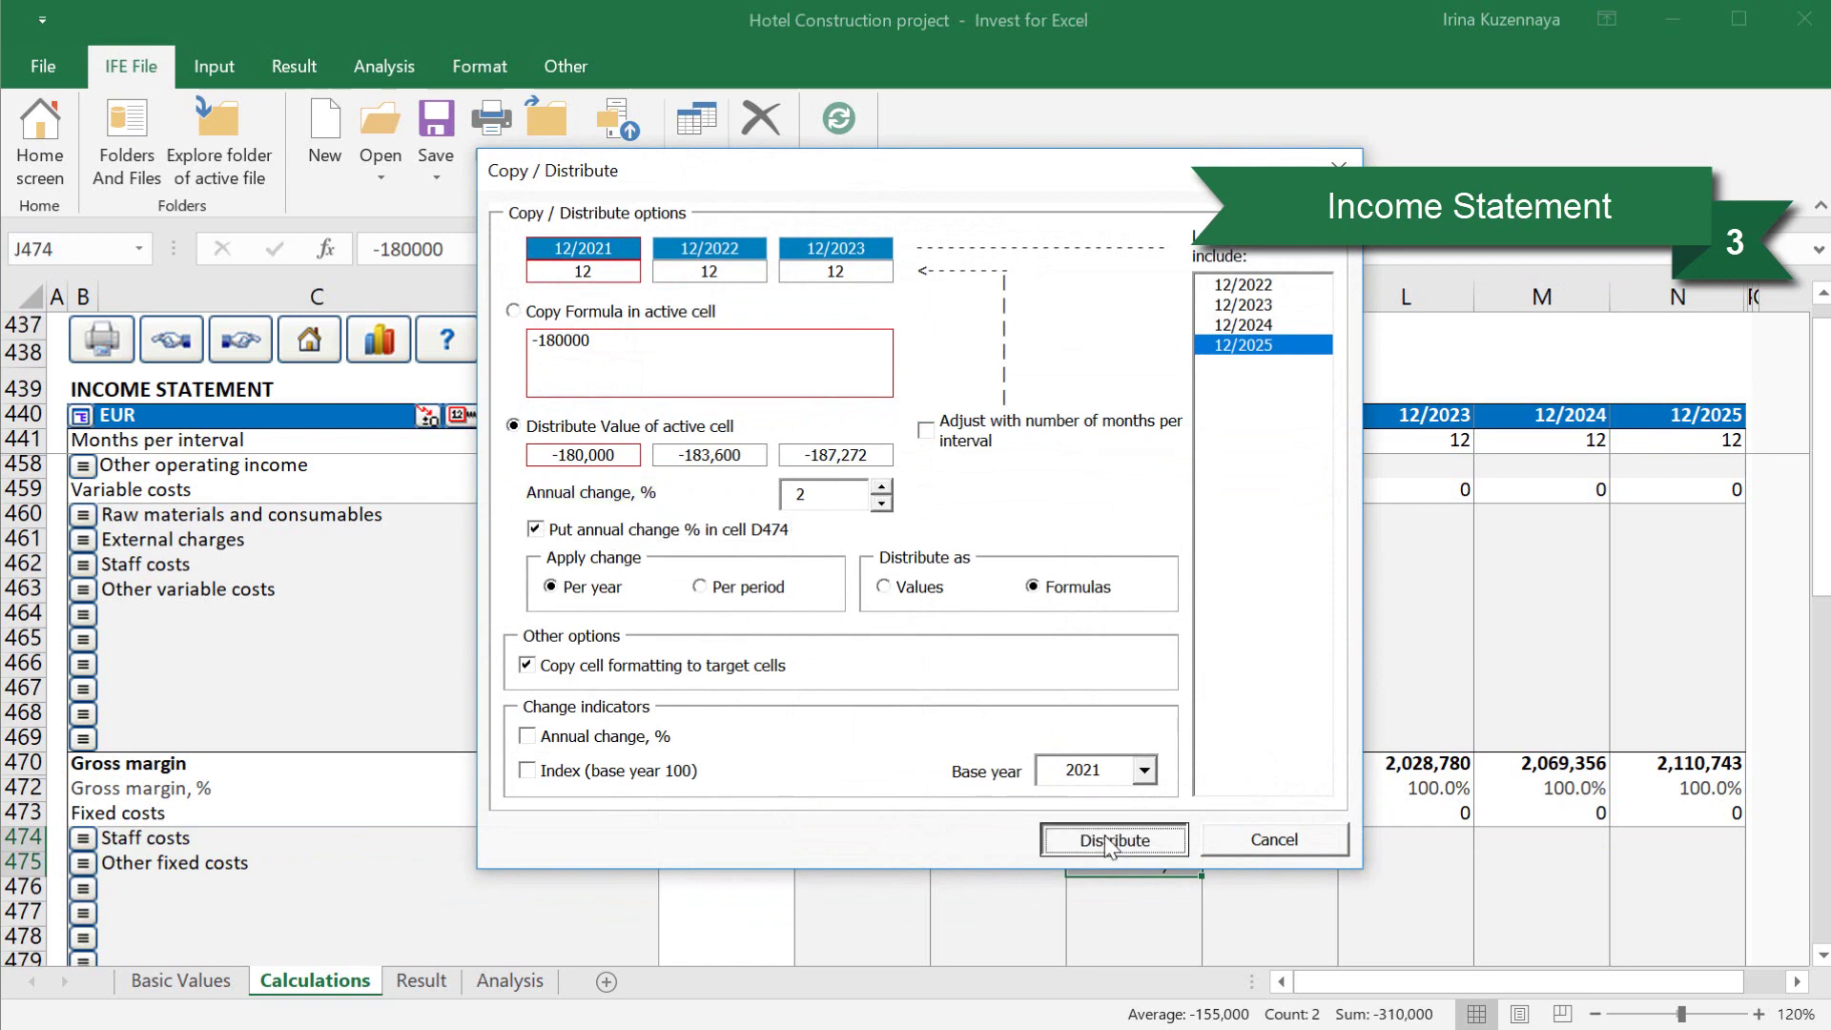
{"action": "left_click", "coordinate": [1104, 837]}
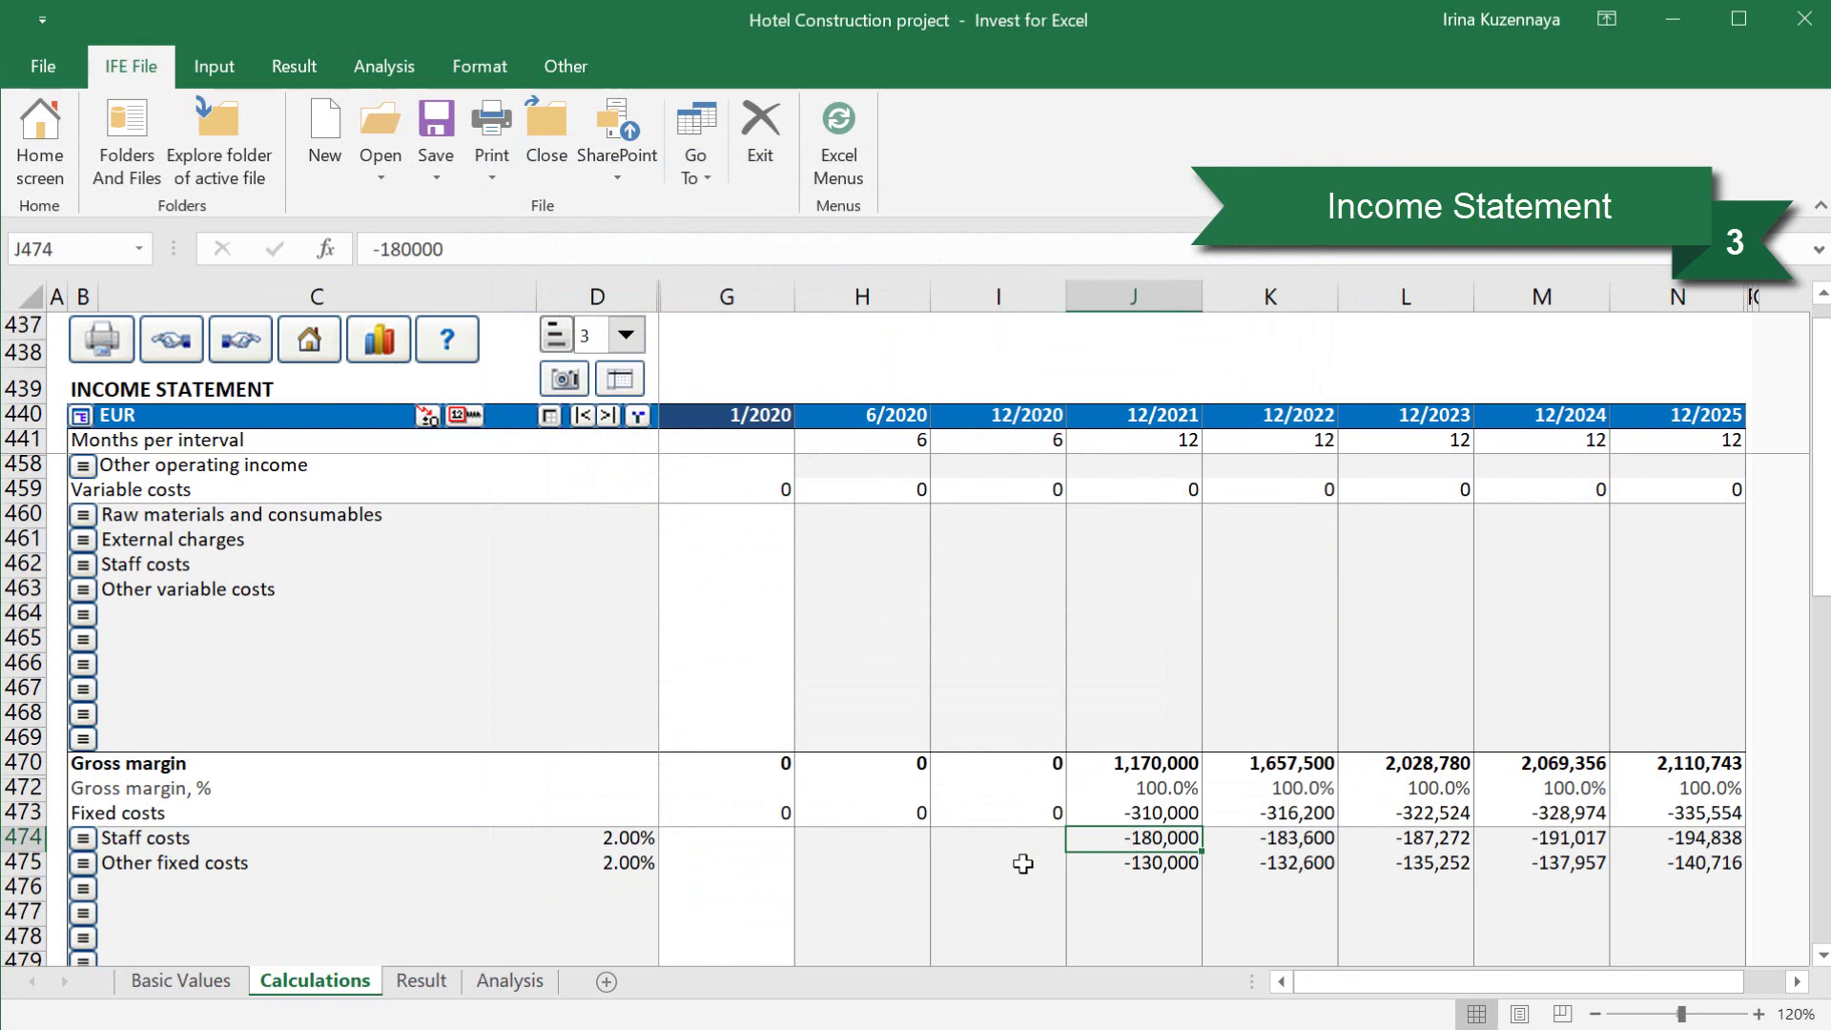
- Hide all empty rows of the income statement and review the rows down to the net income for the period
{"action": "left_click", "coordinate": [84, 417]}
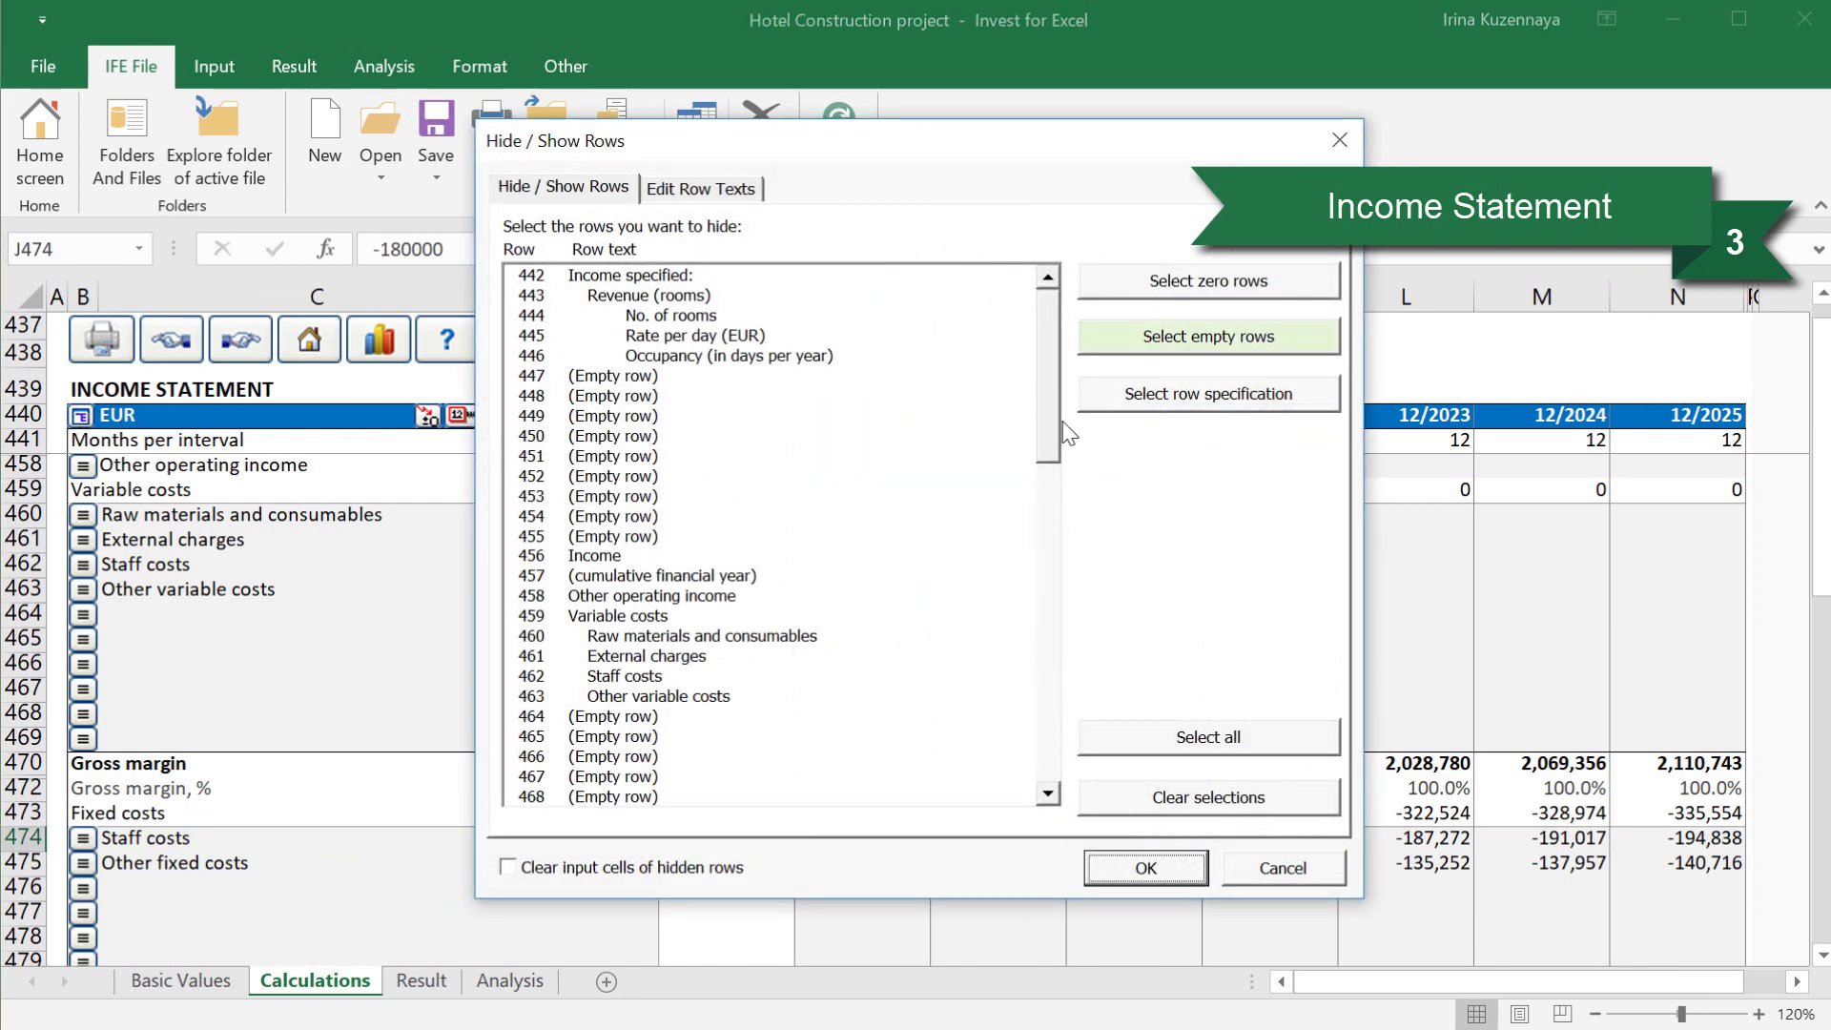
{"action": "left_click", "coordinate": [1253, 335]}
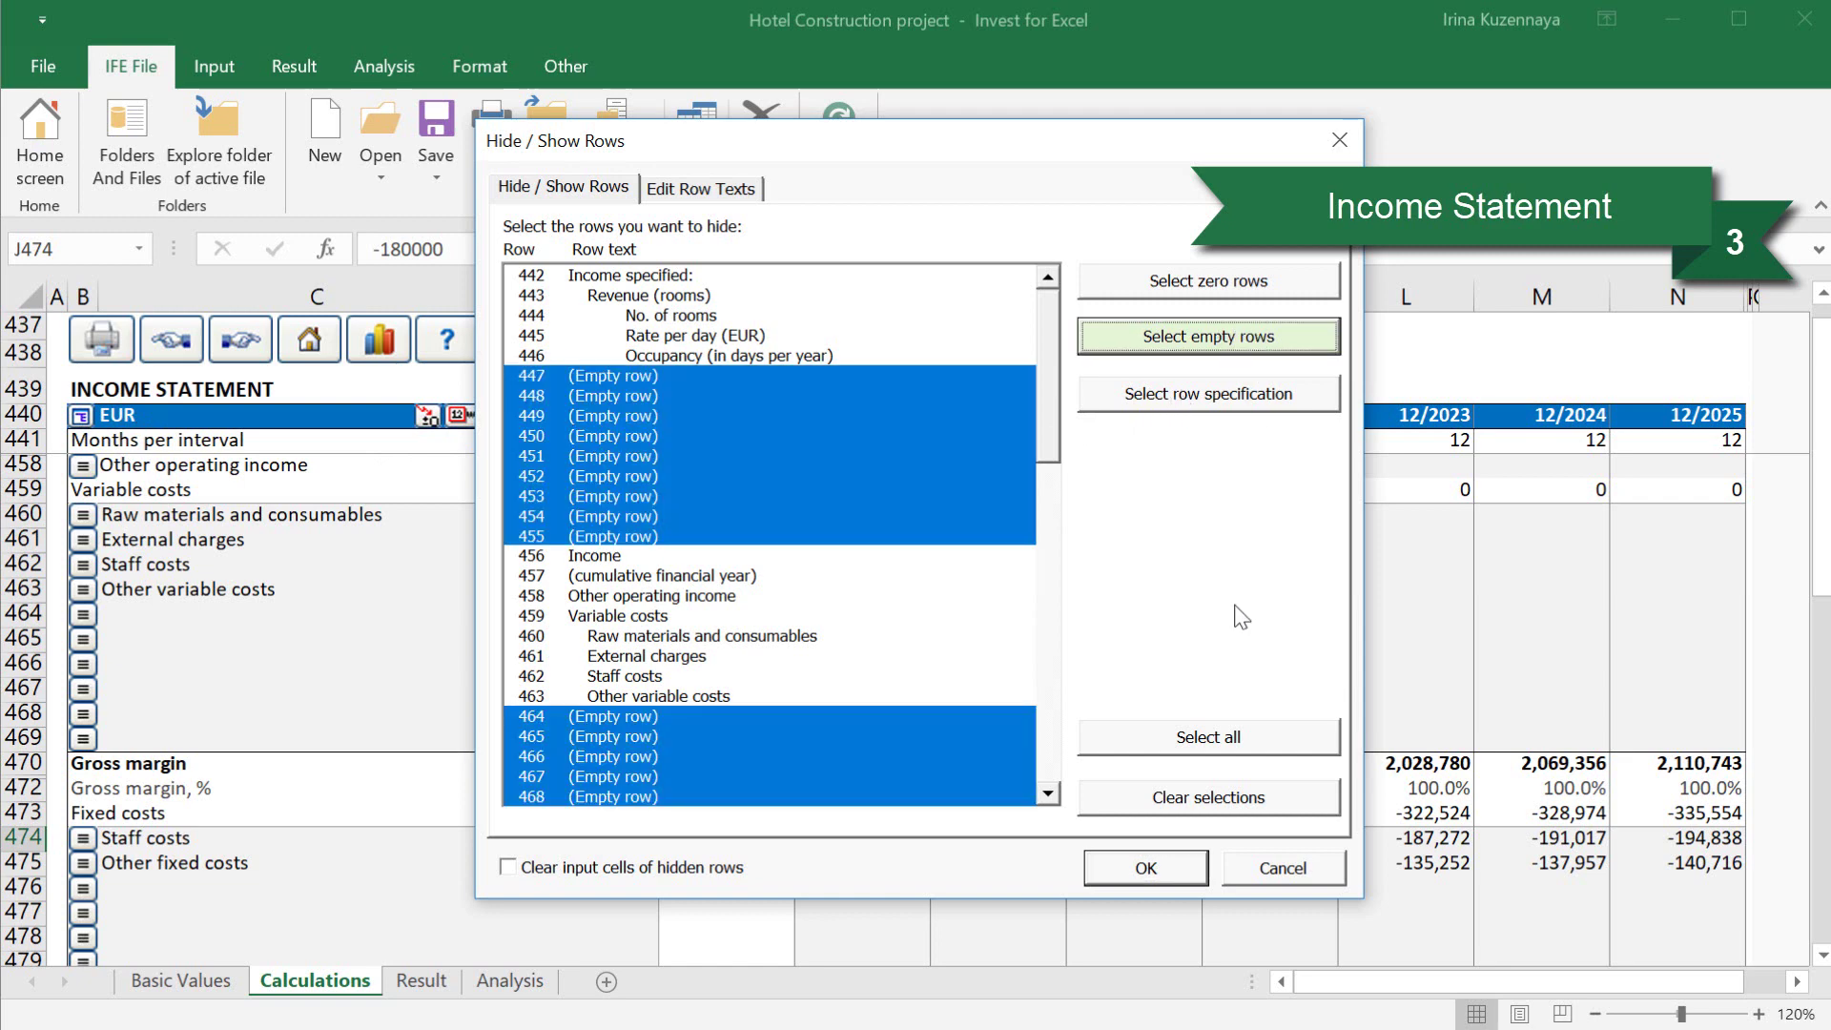
{"action": "left_click", "coordinate": [1149, 869]}
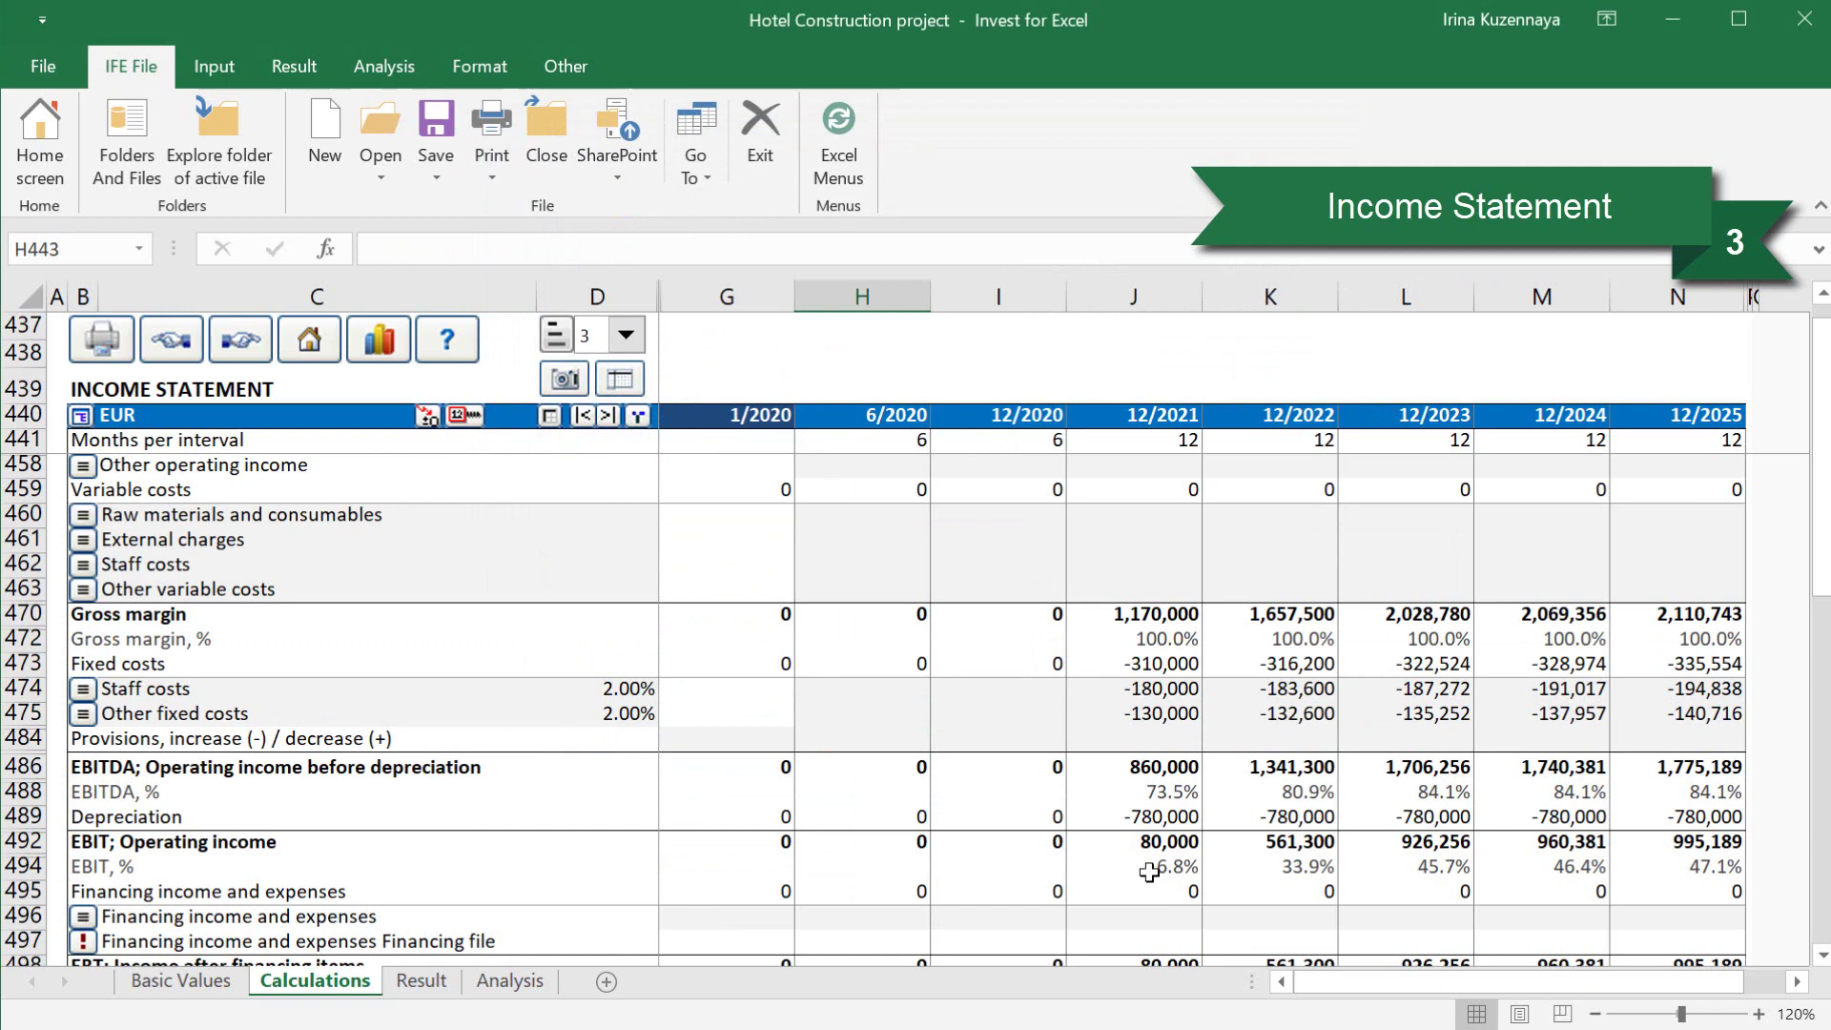
{"action": "scroll", "coordinate": [1382, 853], "scroll_direction": "down", "scroll_amount": 2}
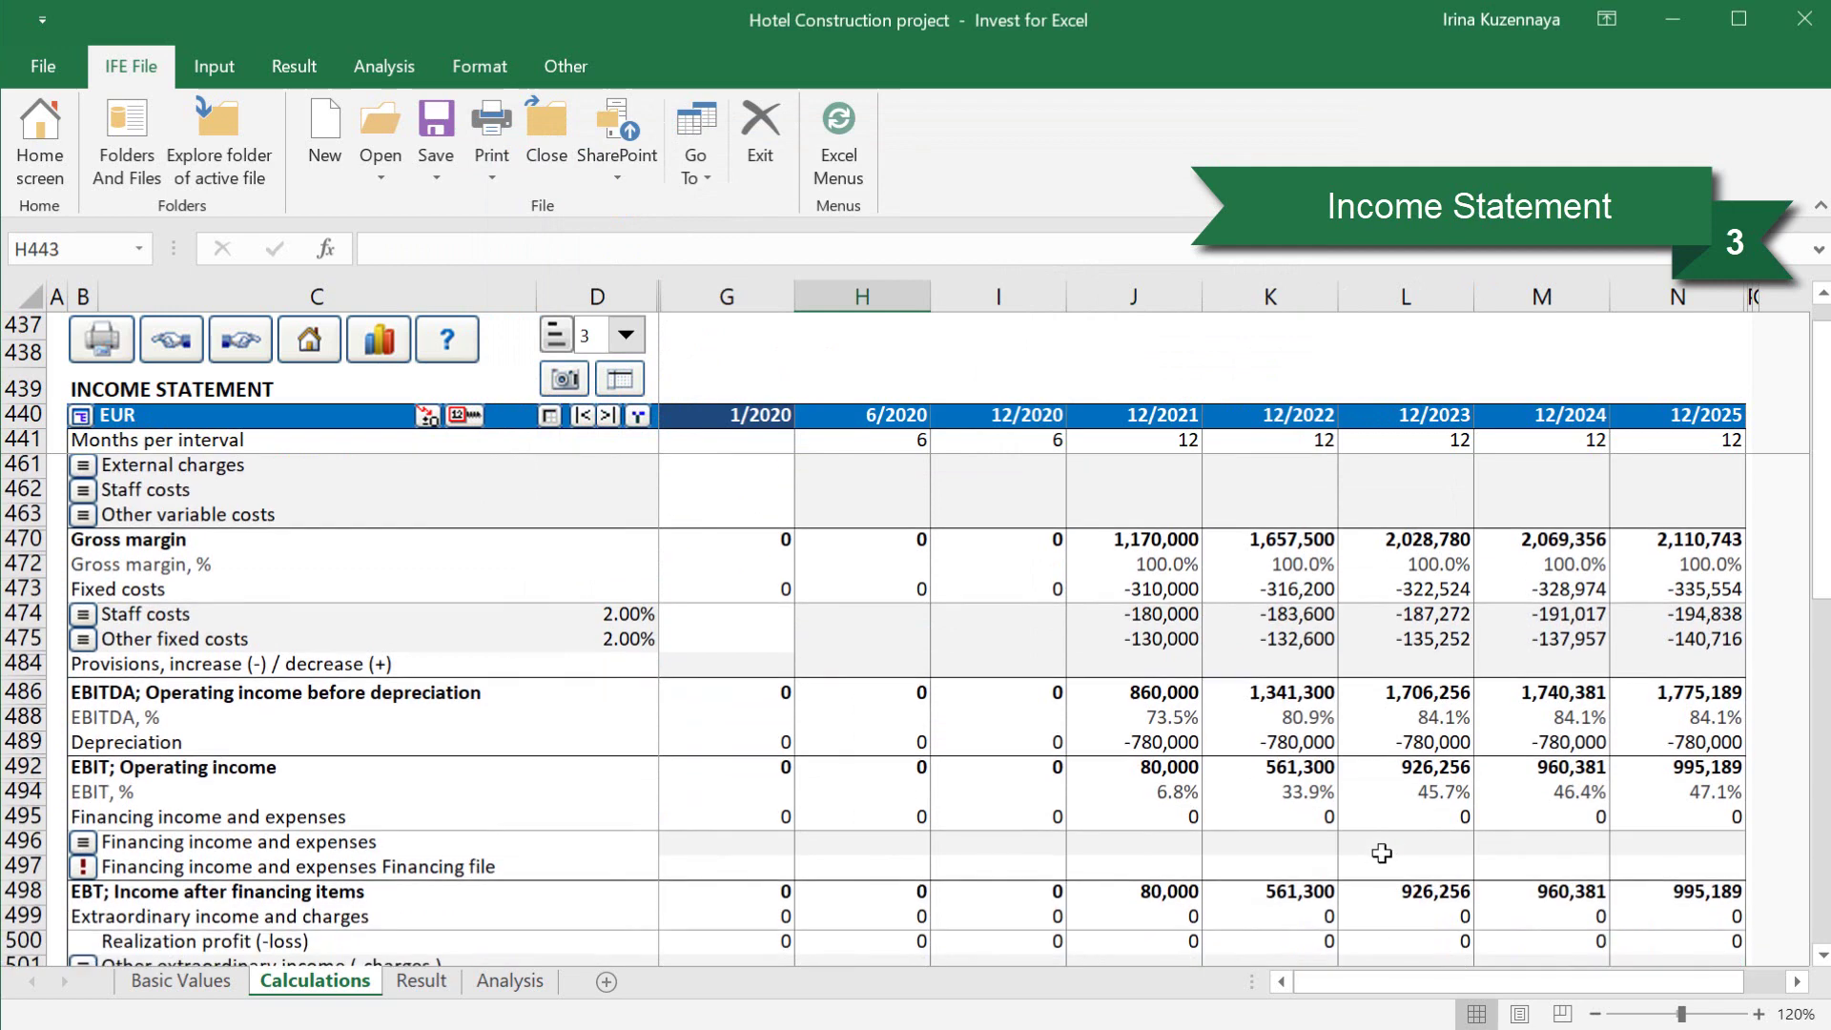
{"action": "scroll", "coordinate": [1382, 852], "scroll_direction": "down", "scroll_amount": 2}
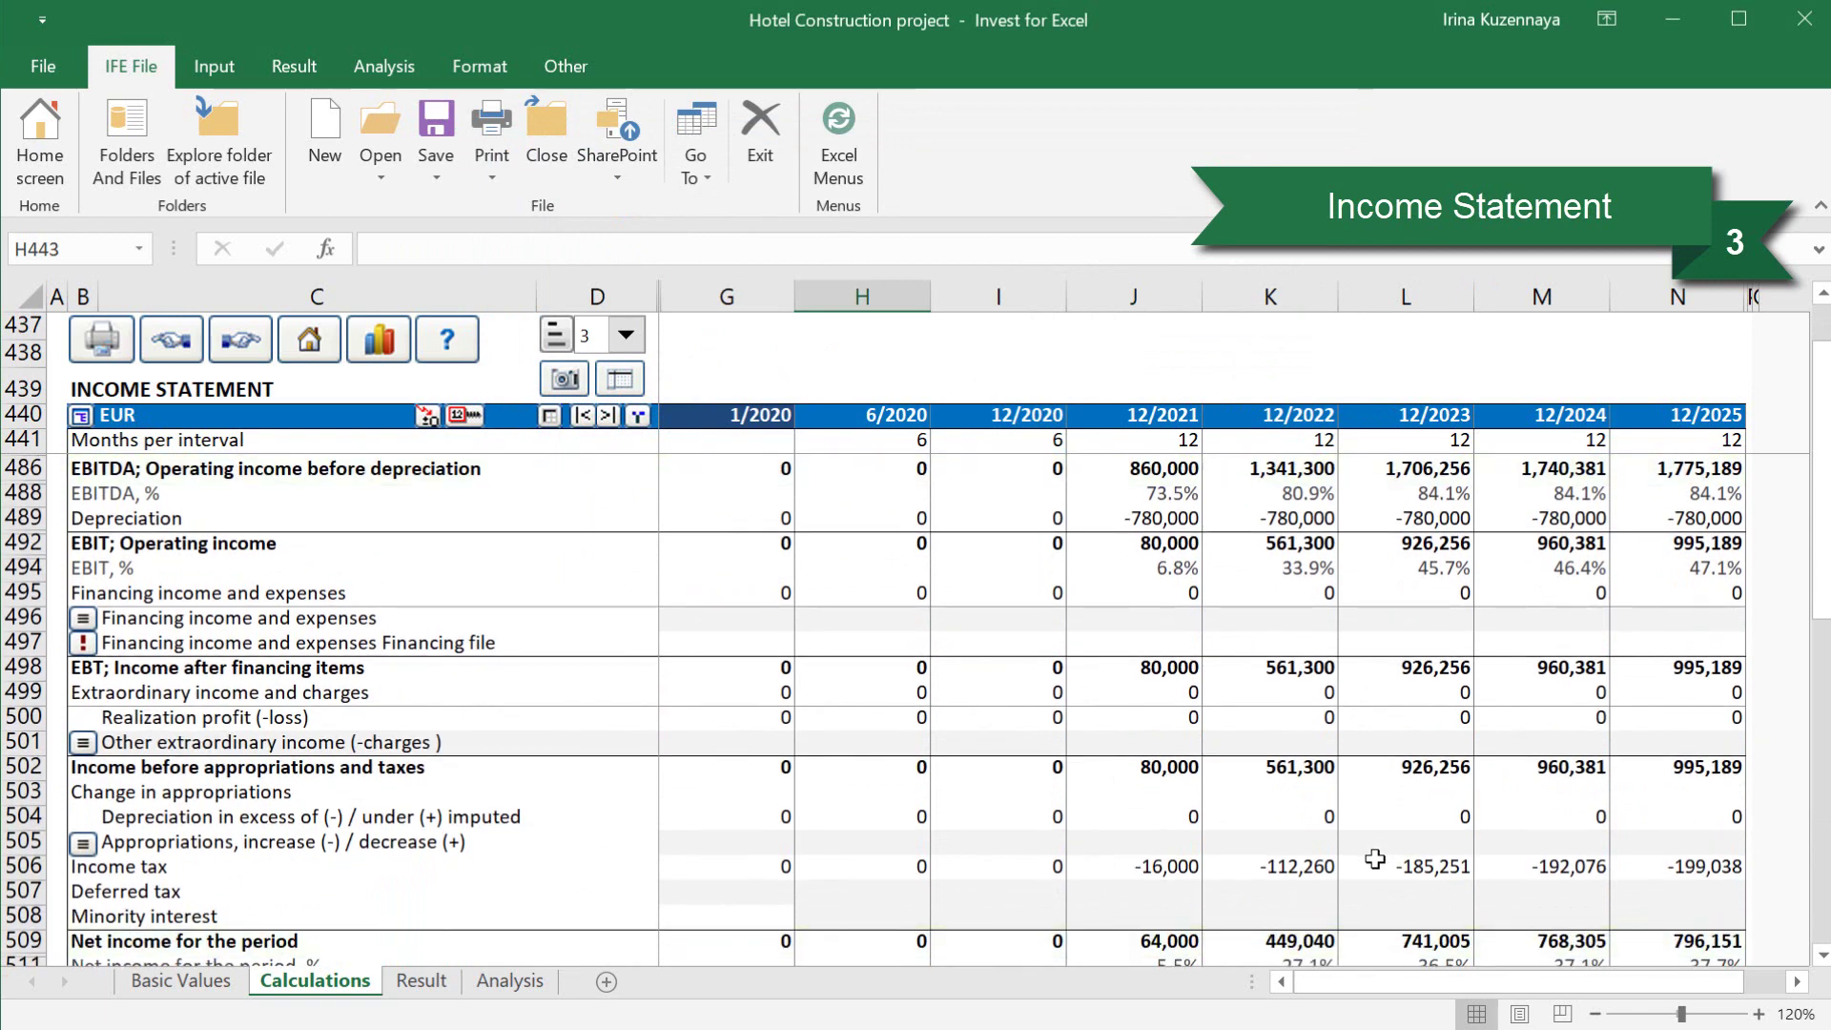
- In the Working Capital table, enter an average payment term of 7 days for short-term assets in 12/2021 and distribute it through 12/2025
{"action": "left_click", "coordinate": [254, 357]}
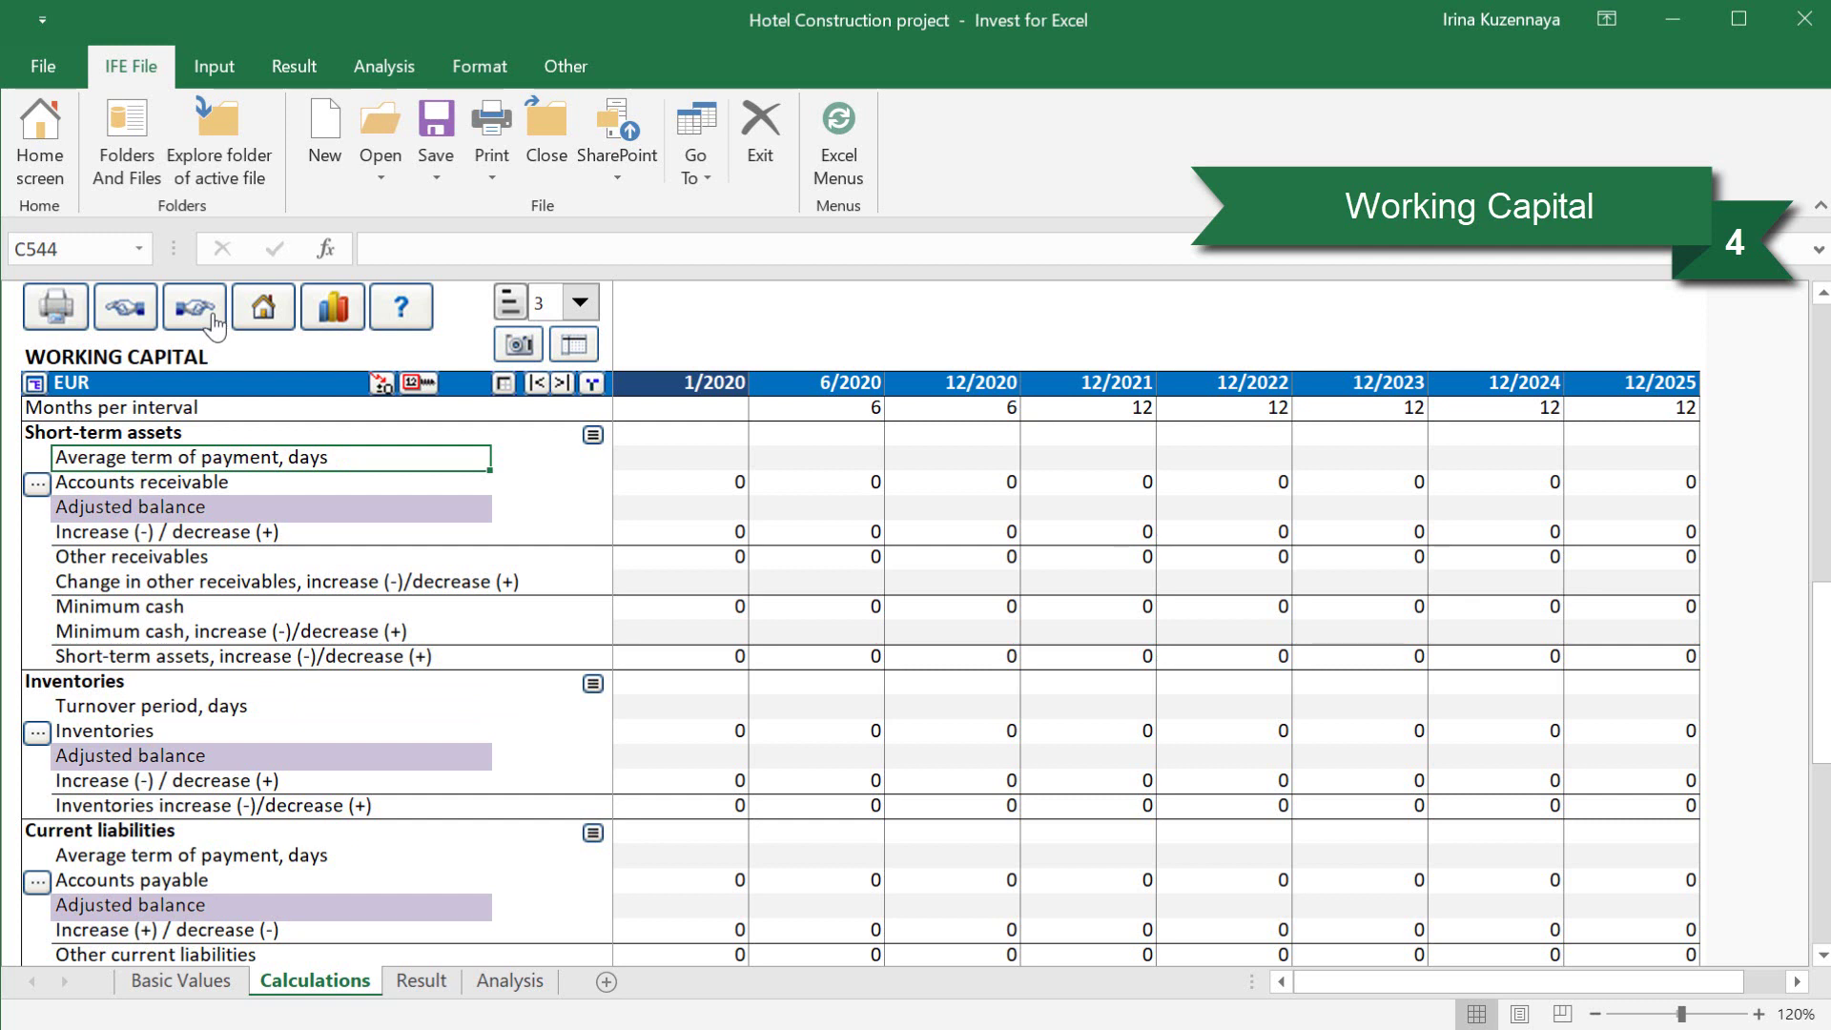
{"action": "left_click", "coordinate": [1093, 455]}
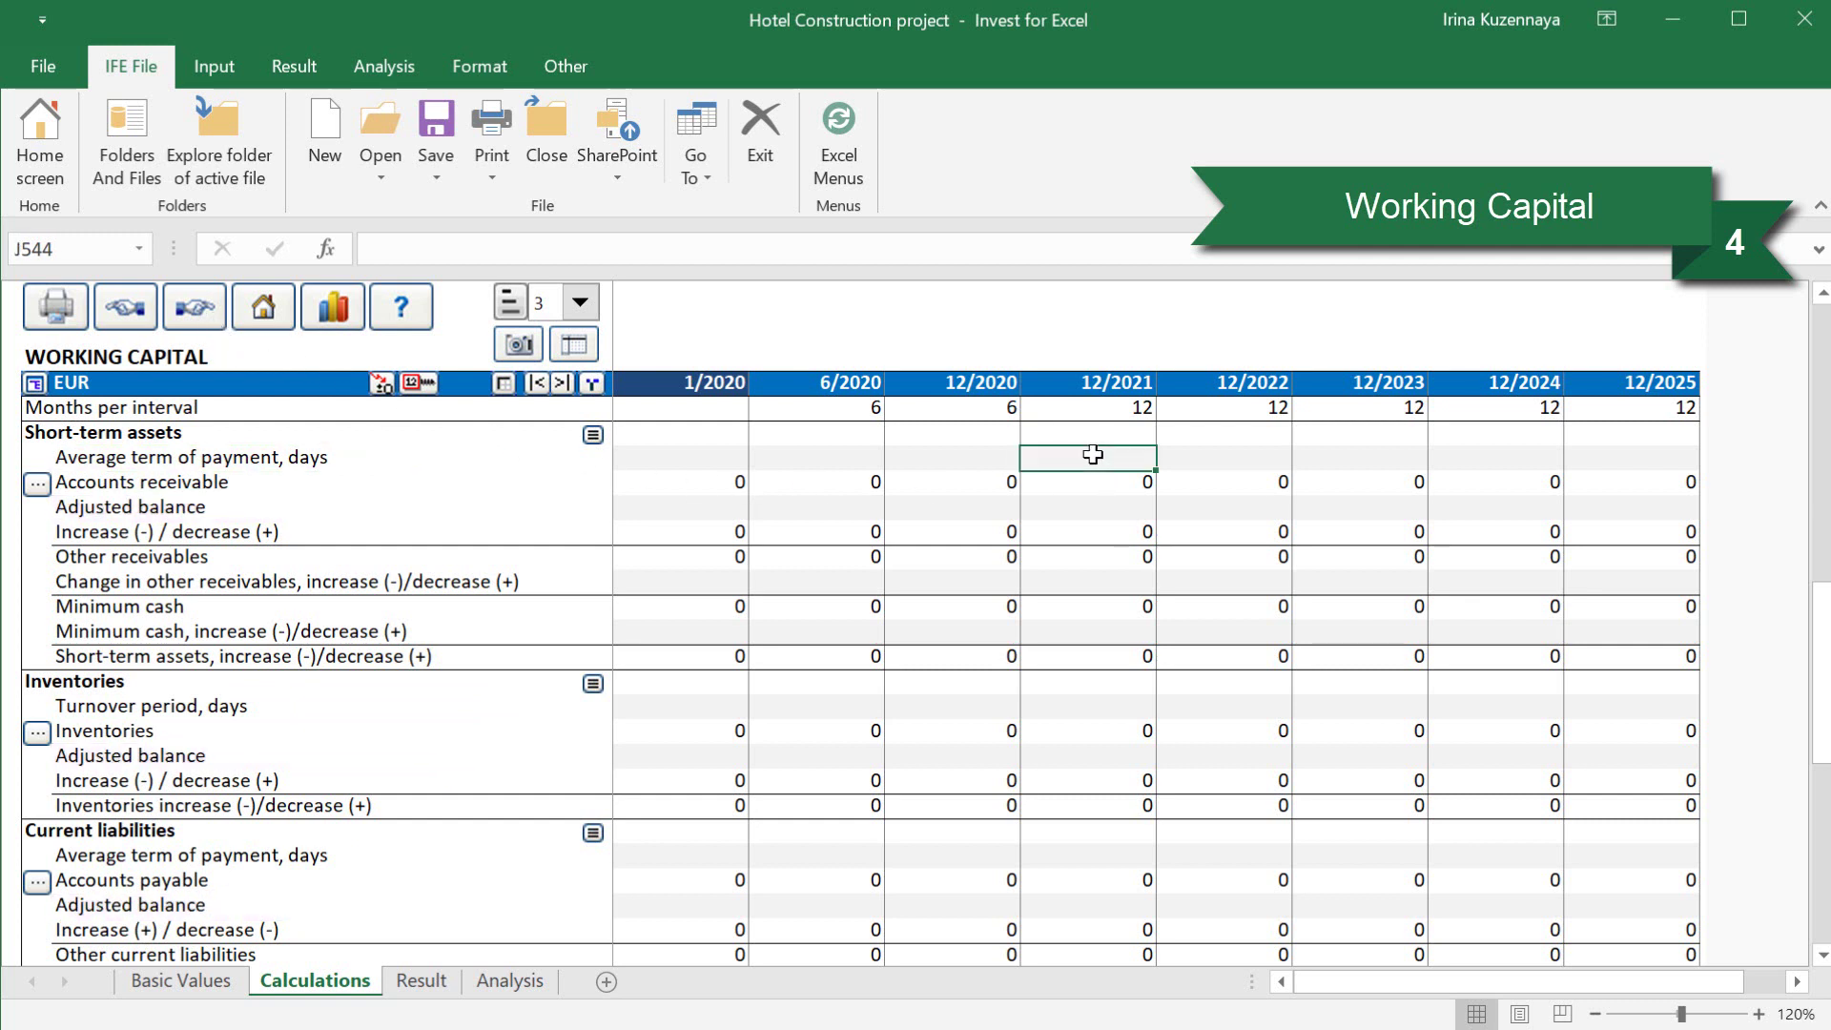
{"action": "type", "text": "7"}
{"action": "key", "text": "Return"}
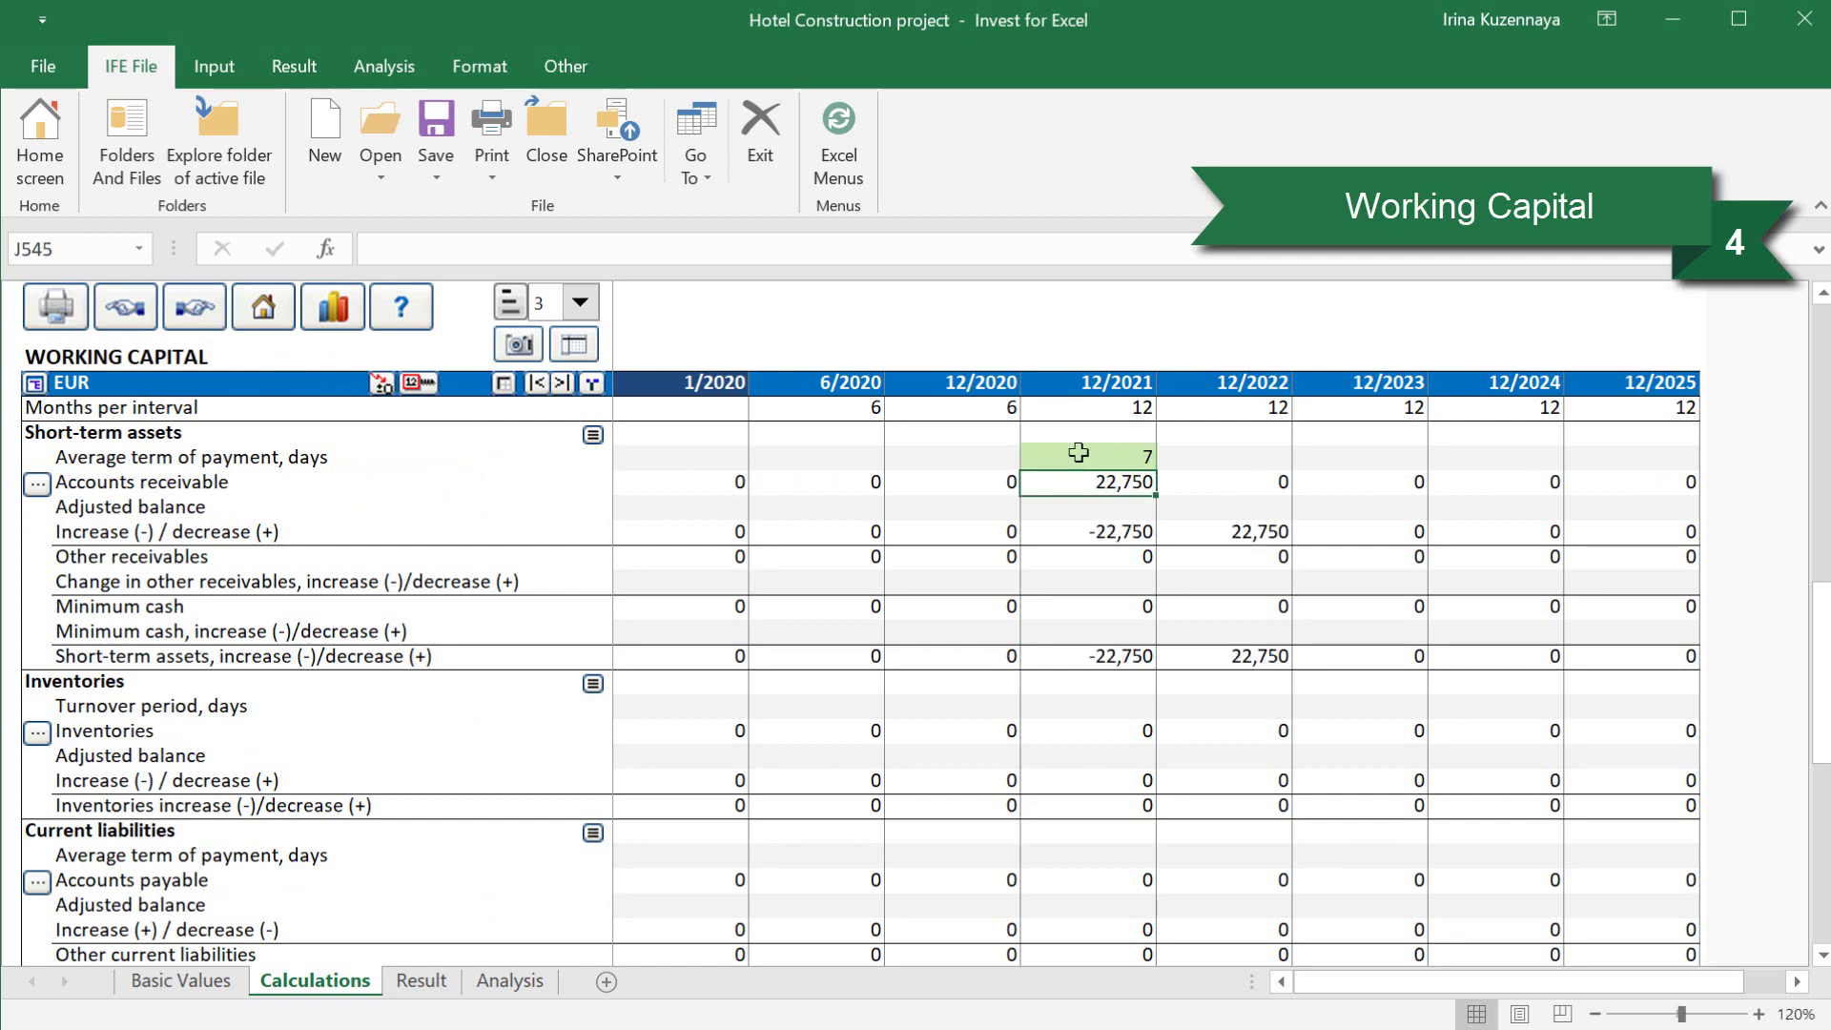
{"action": "left_click", "coordinate": [1093, 455]}
{"action": "left_click", "coordinate": [414, 384]}
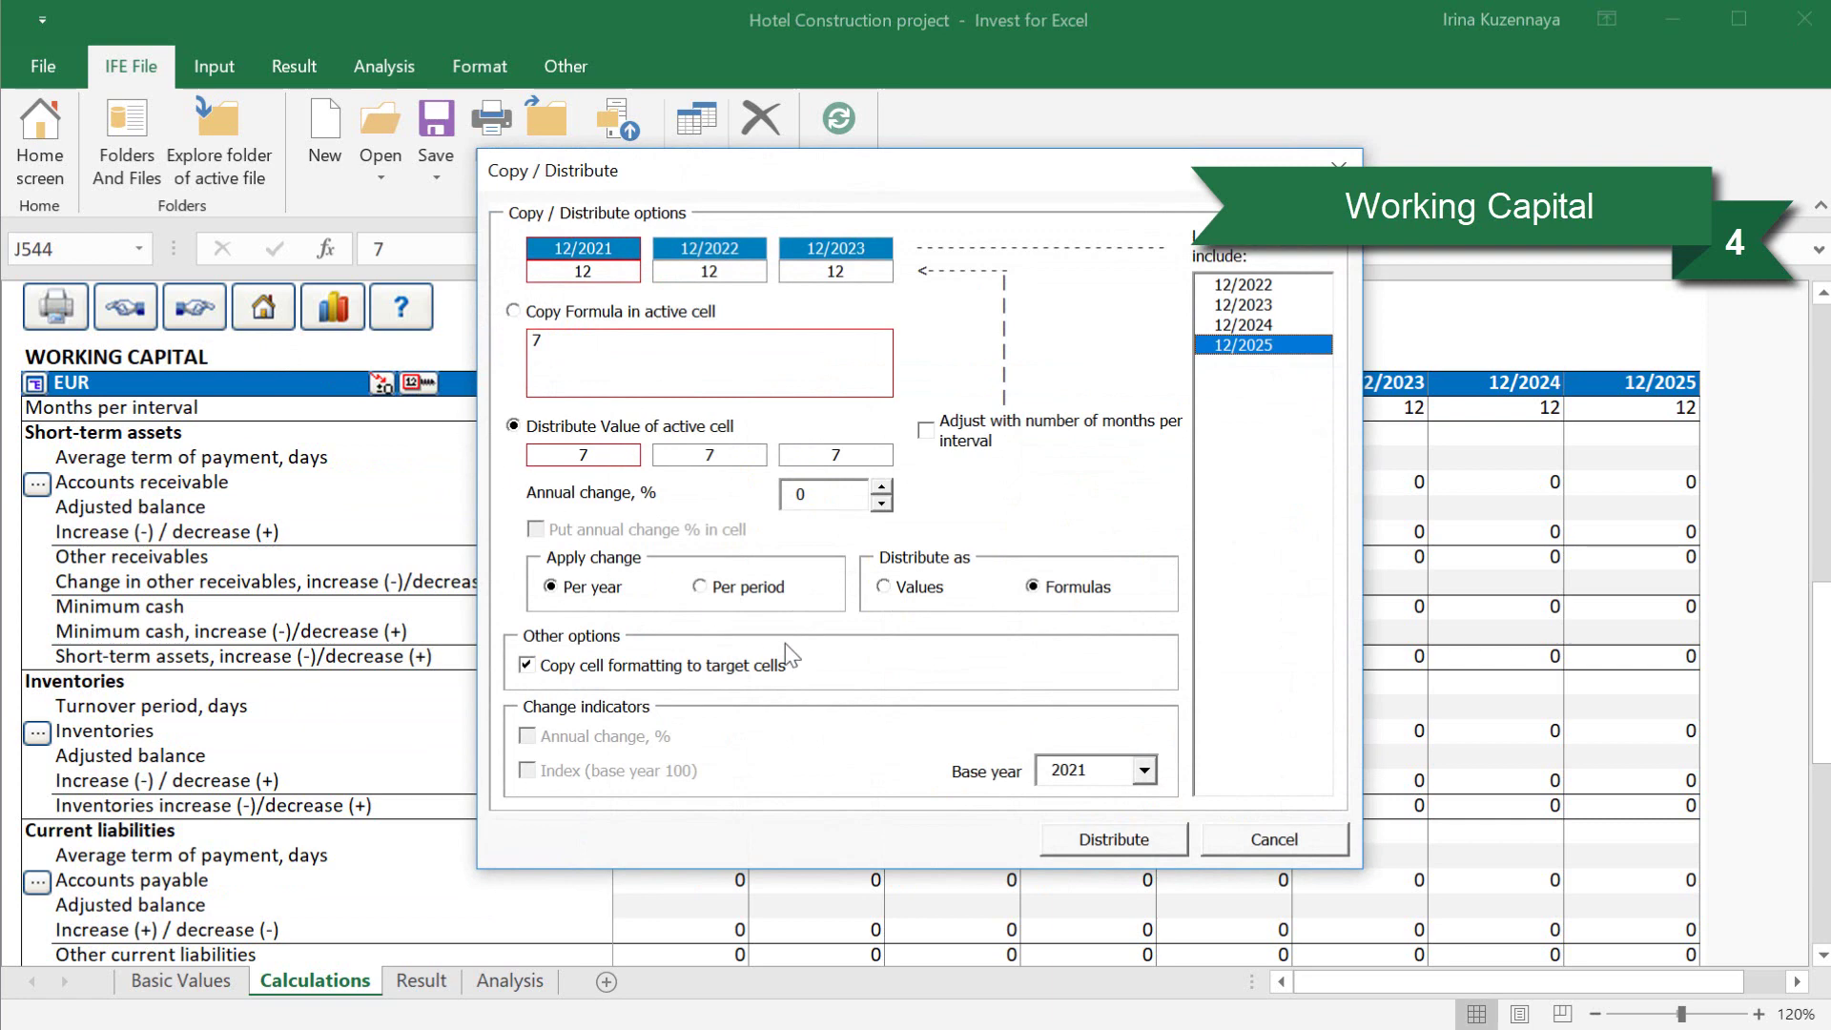
{"action": "left_click", "coordinate": [1054, 837]}
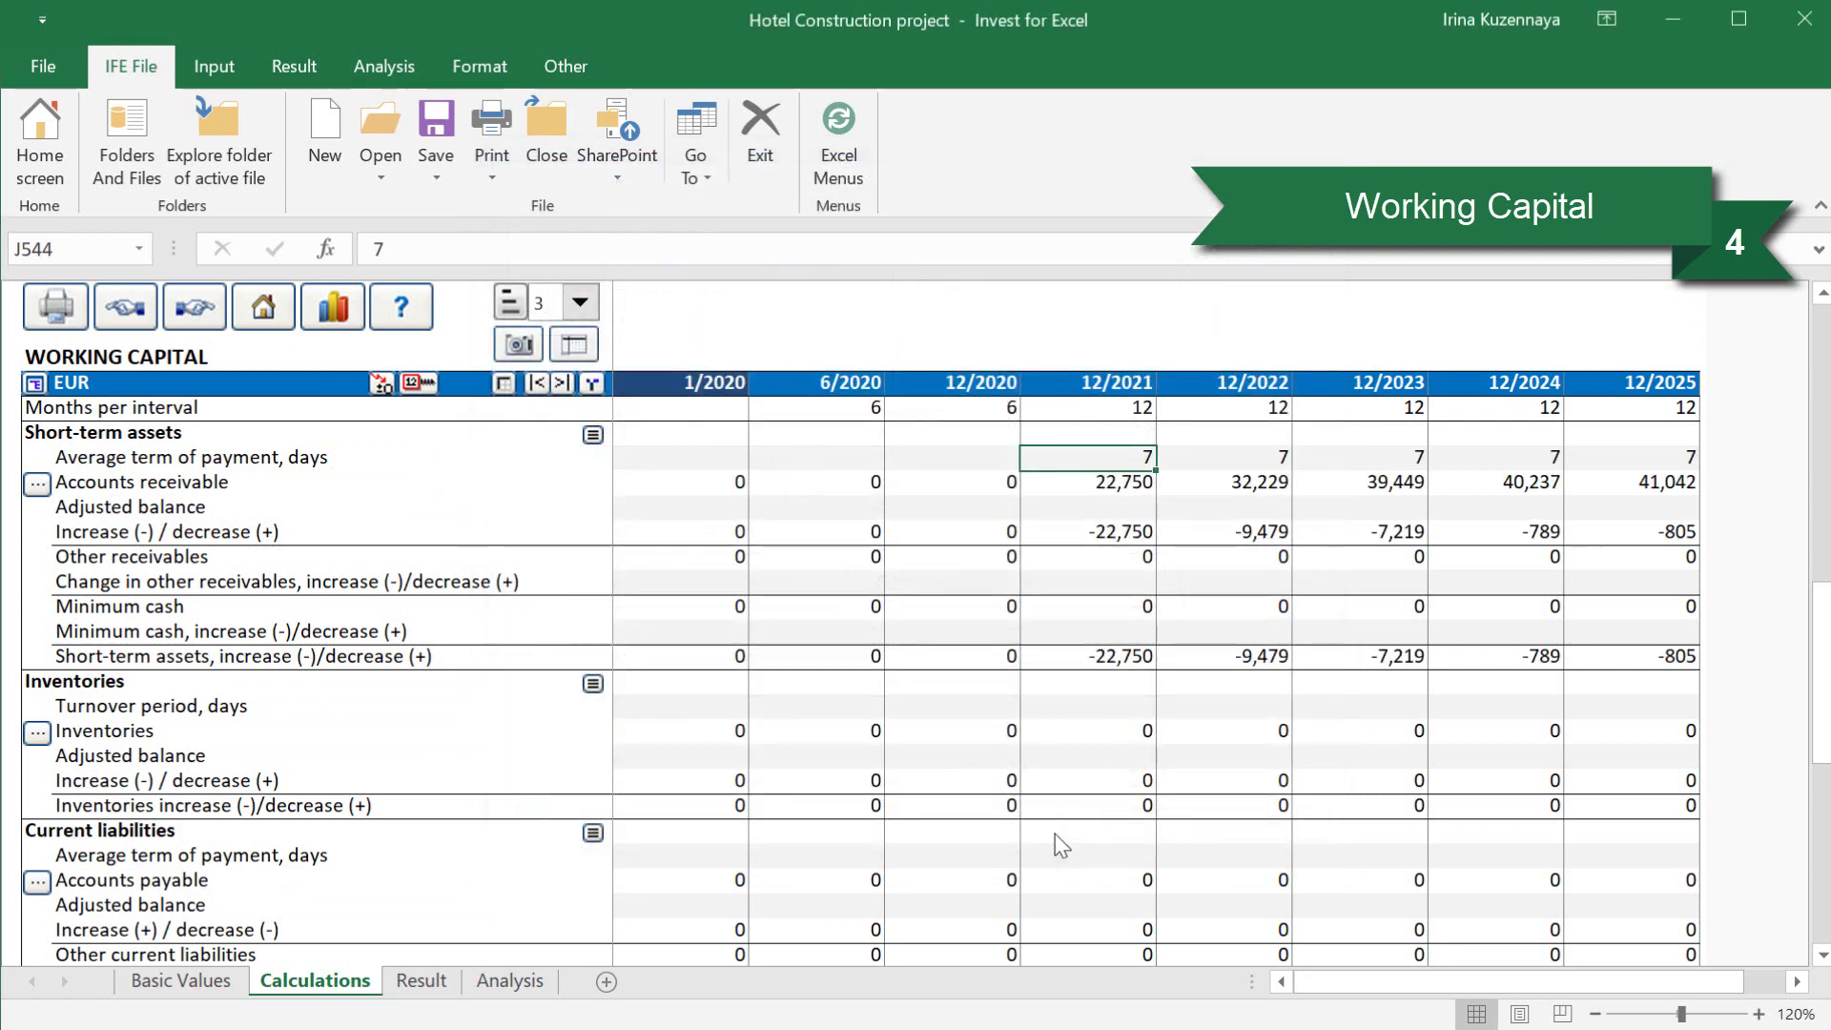
- Enter an average payment term of 30 days for current liabilities in 12/2021 and distribute it through 12/2025
{"action": "left_click", "coordinate": [1057, 854]}
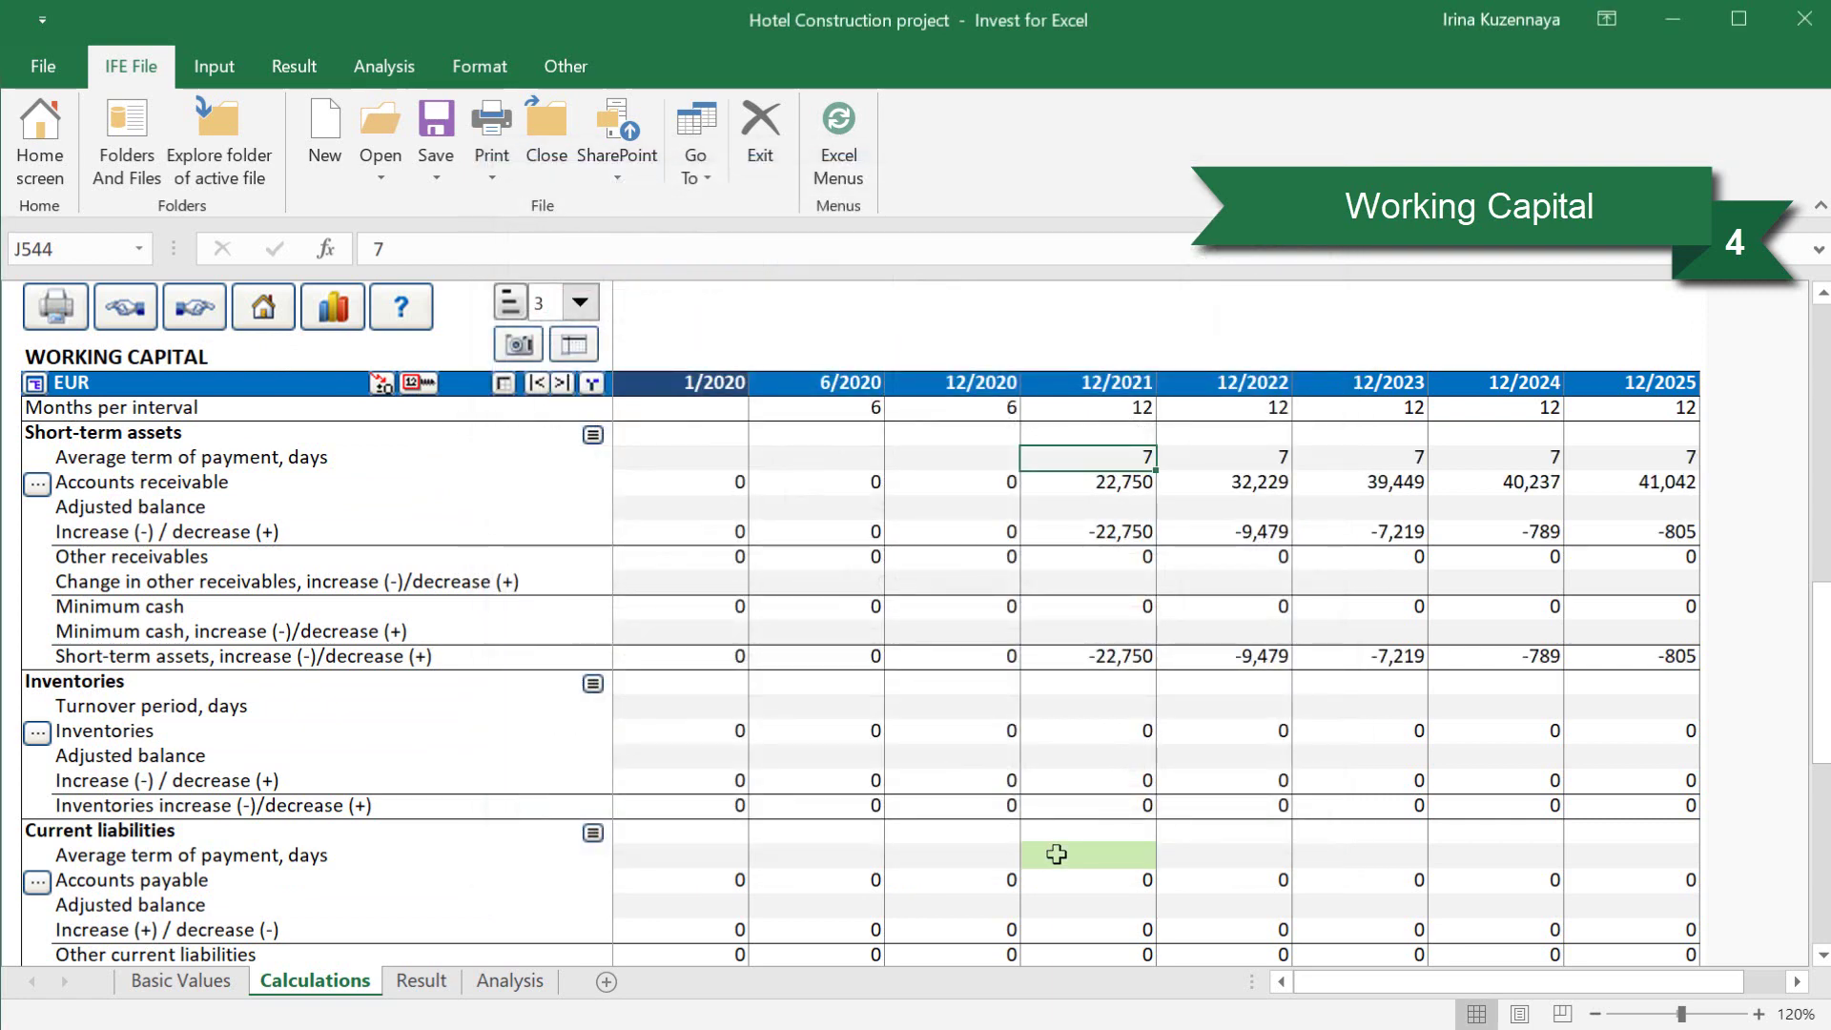
{"action": "type", "text": "30"}
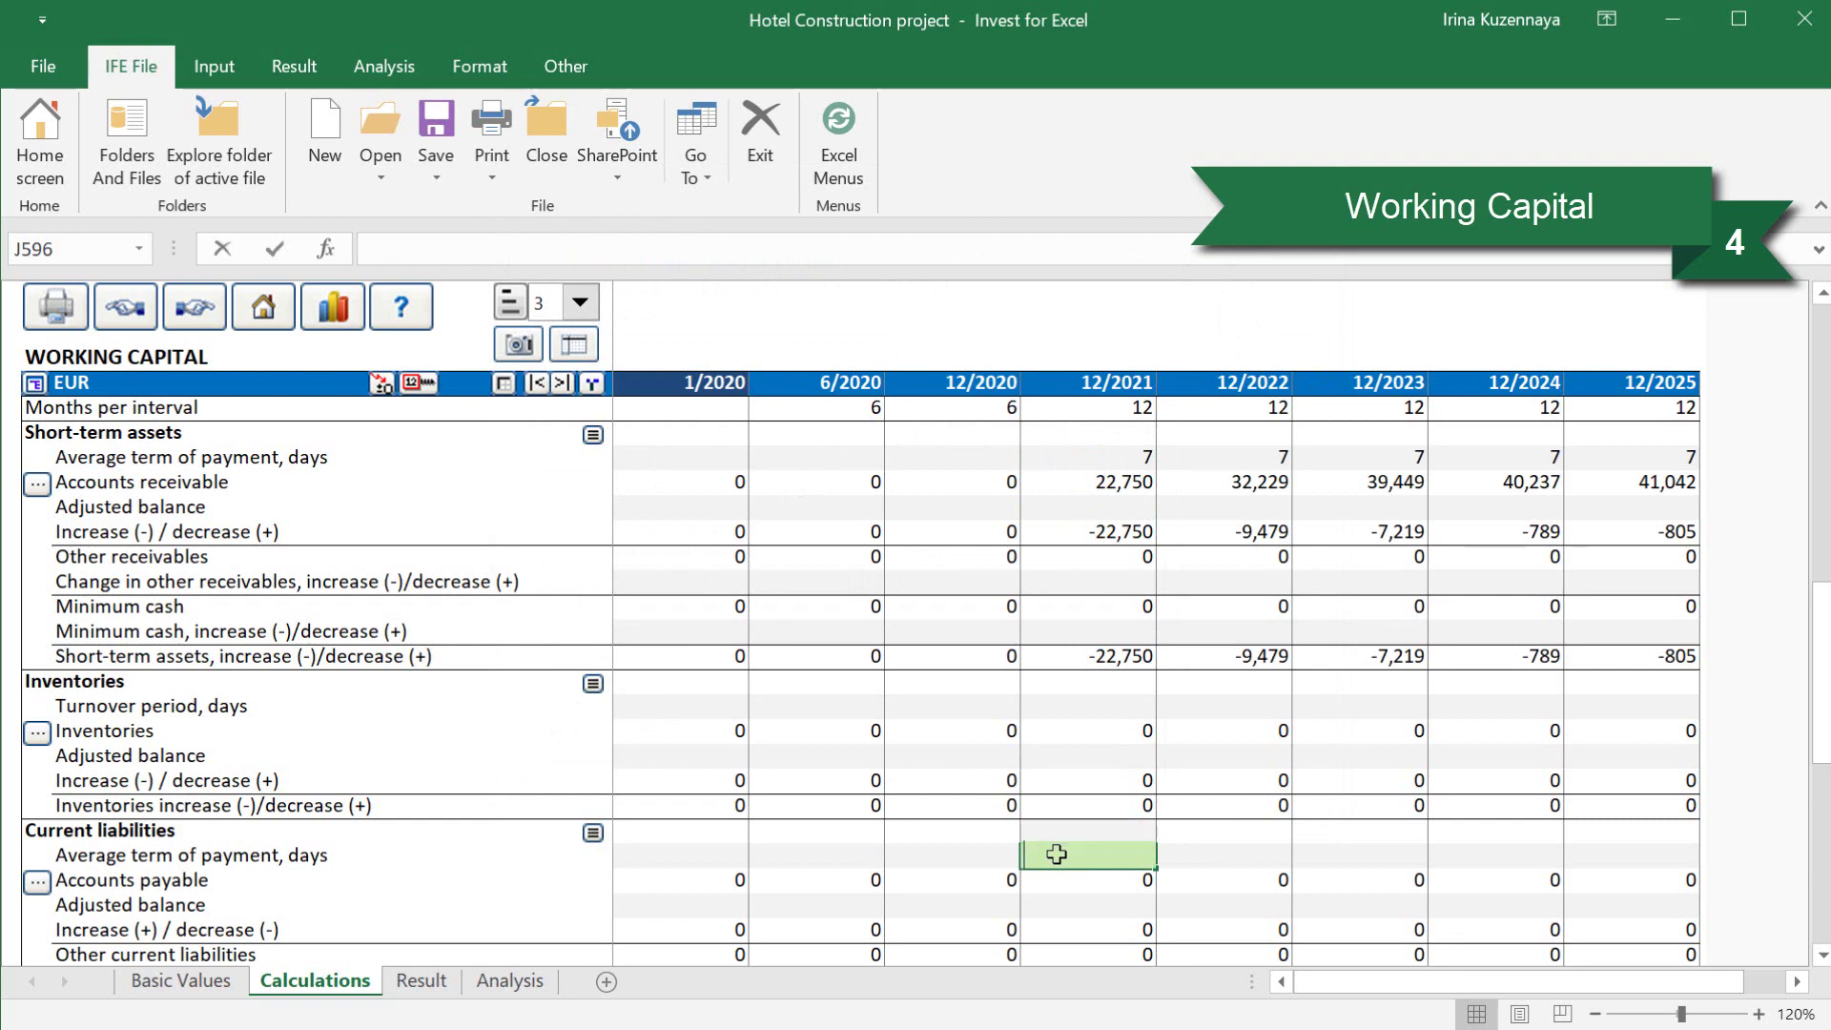
{"action": "key", "text": "Return"}
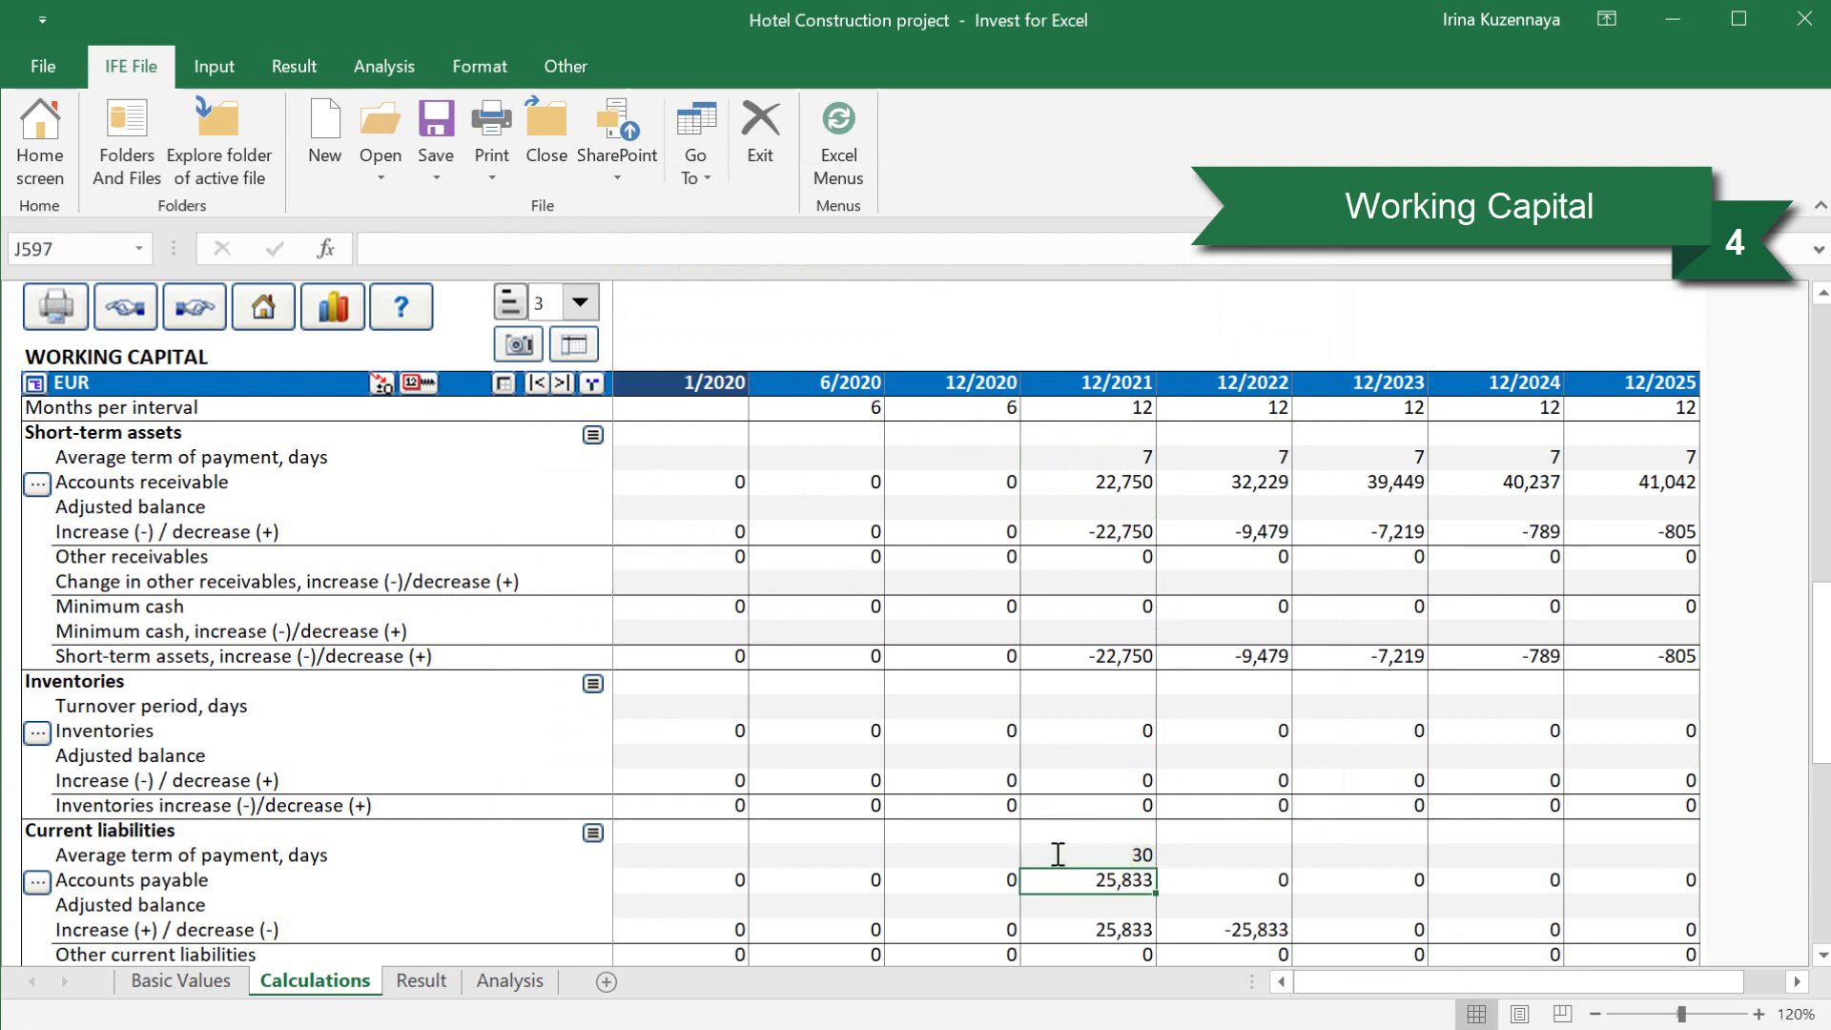
{"action": "left_click", "coordinate": [1056, 857]}
{"action": "left_click", "coordinate": [421, 387]}
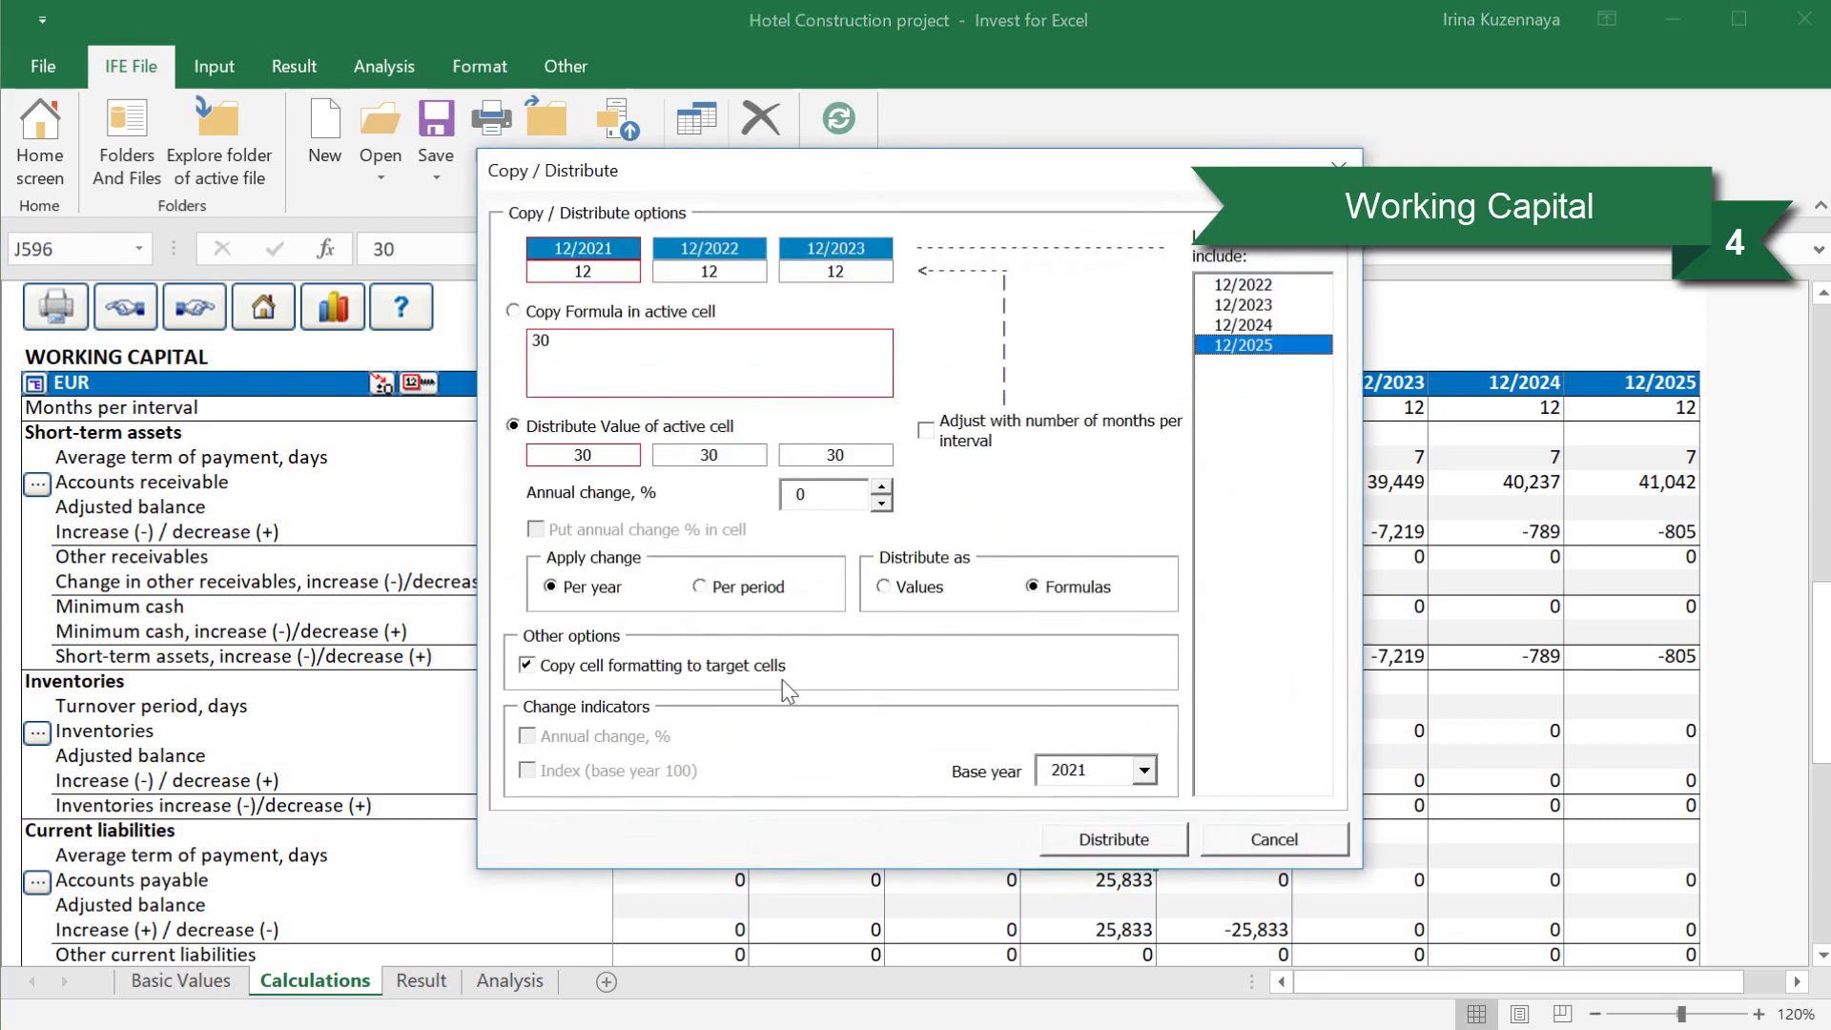
{"action": "left_click", "coordinate": [1065, 841]}
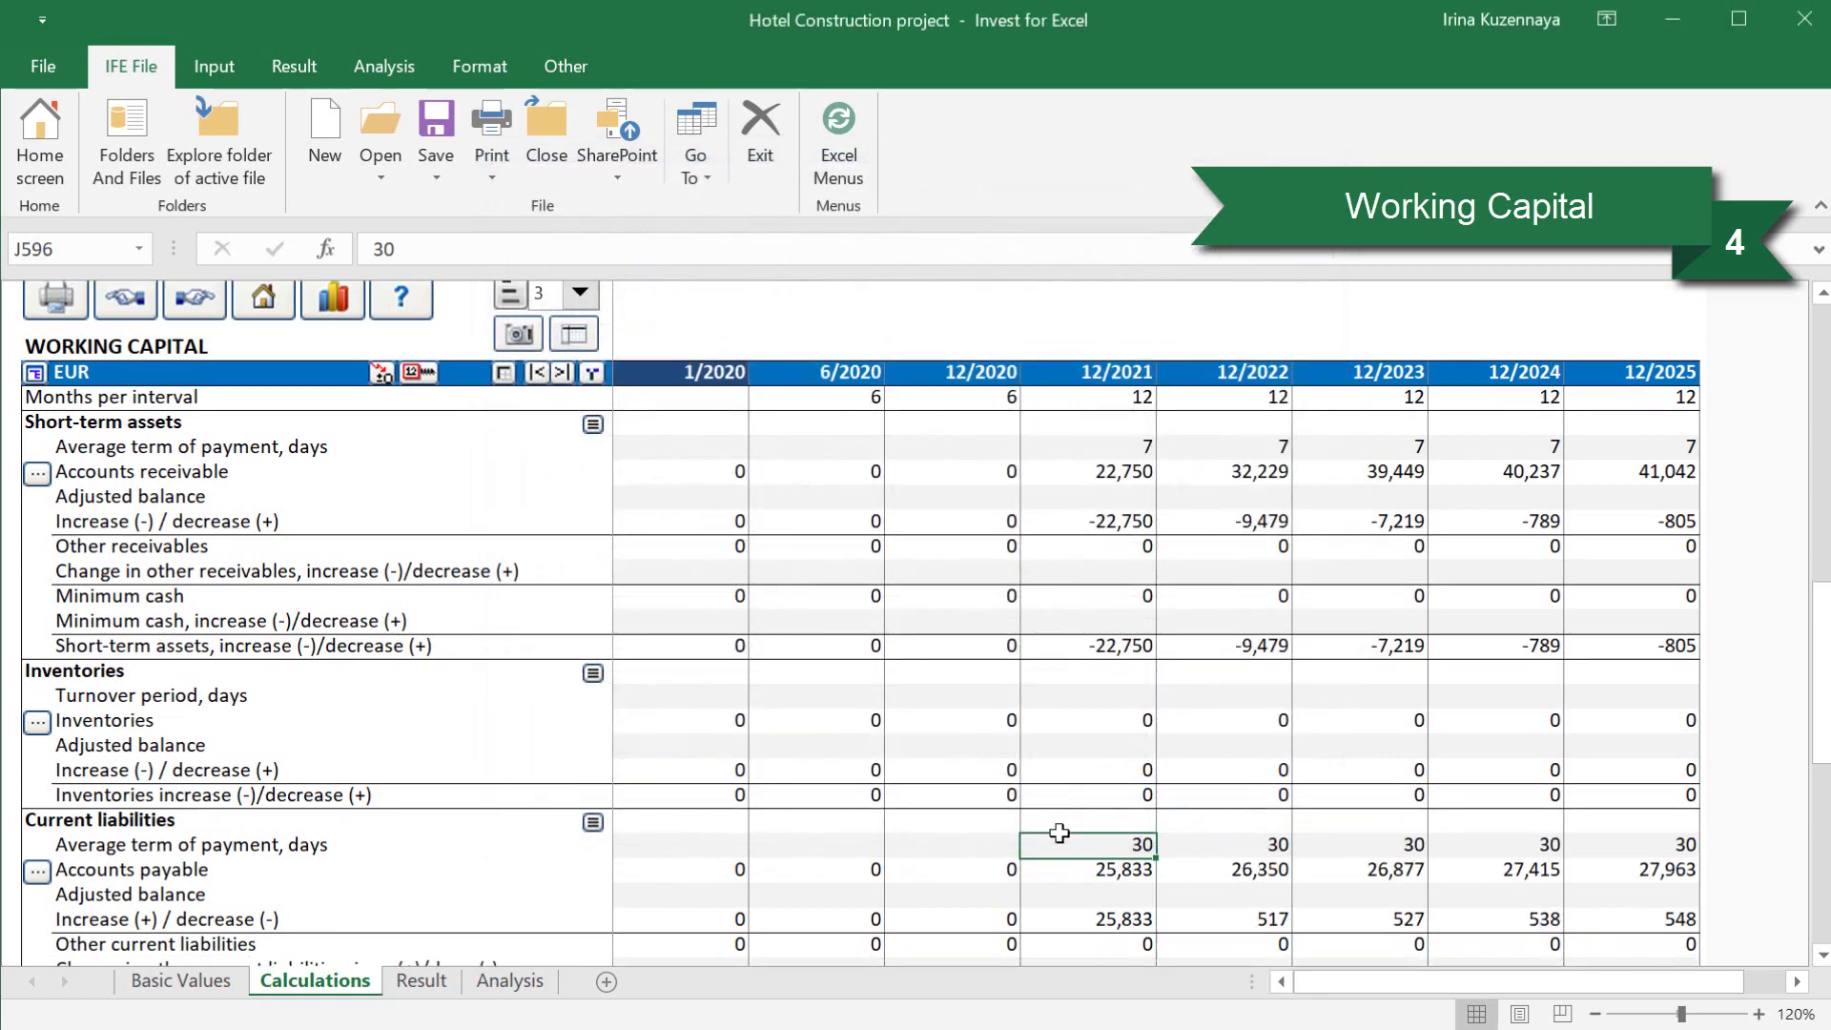
{"action": "scroll", "coordinate": [1061, 833], "scroll_direction": "down", "scroll_amount": 2}
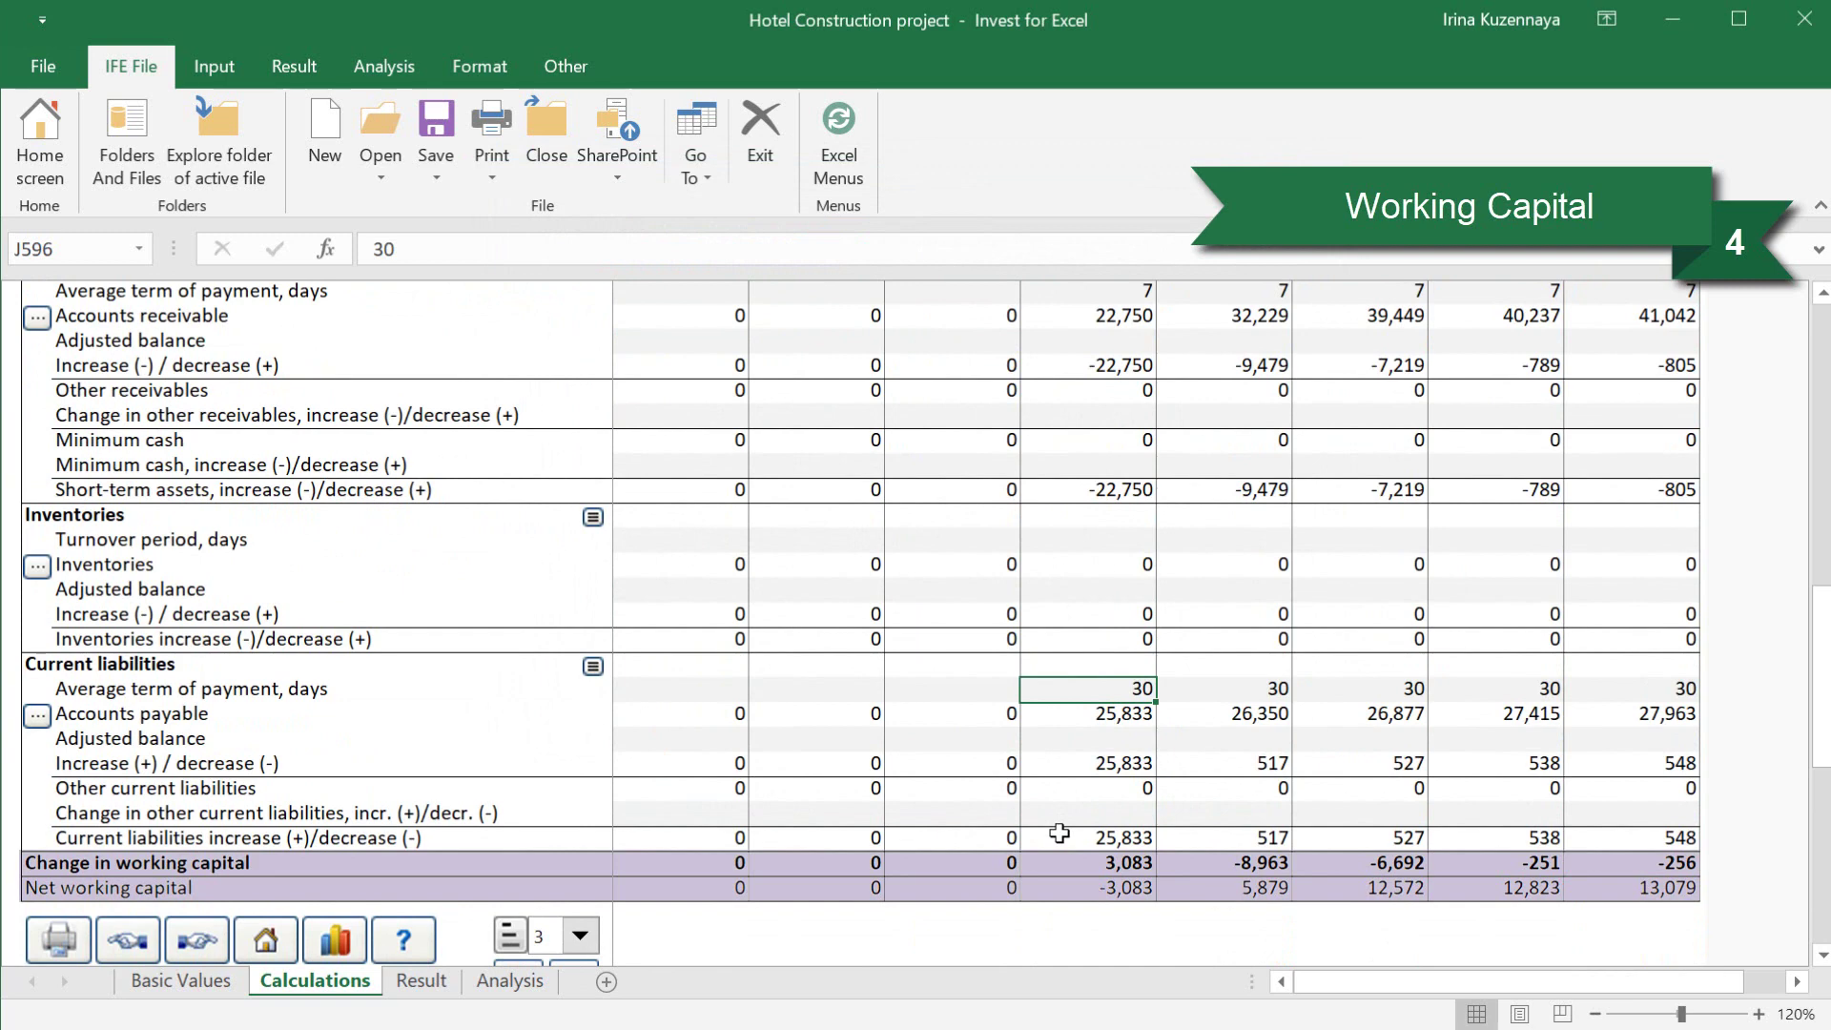
{"action": "scroll", "coordinate": [1060, 834], "scroll_direction": "up", "scroll_amount": 3}
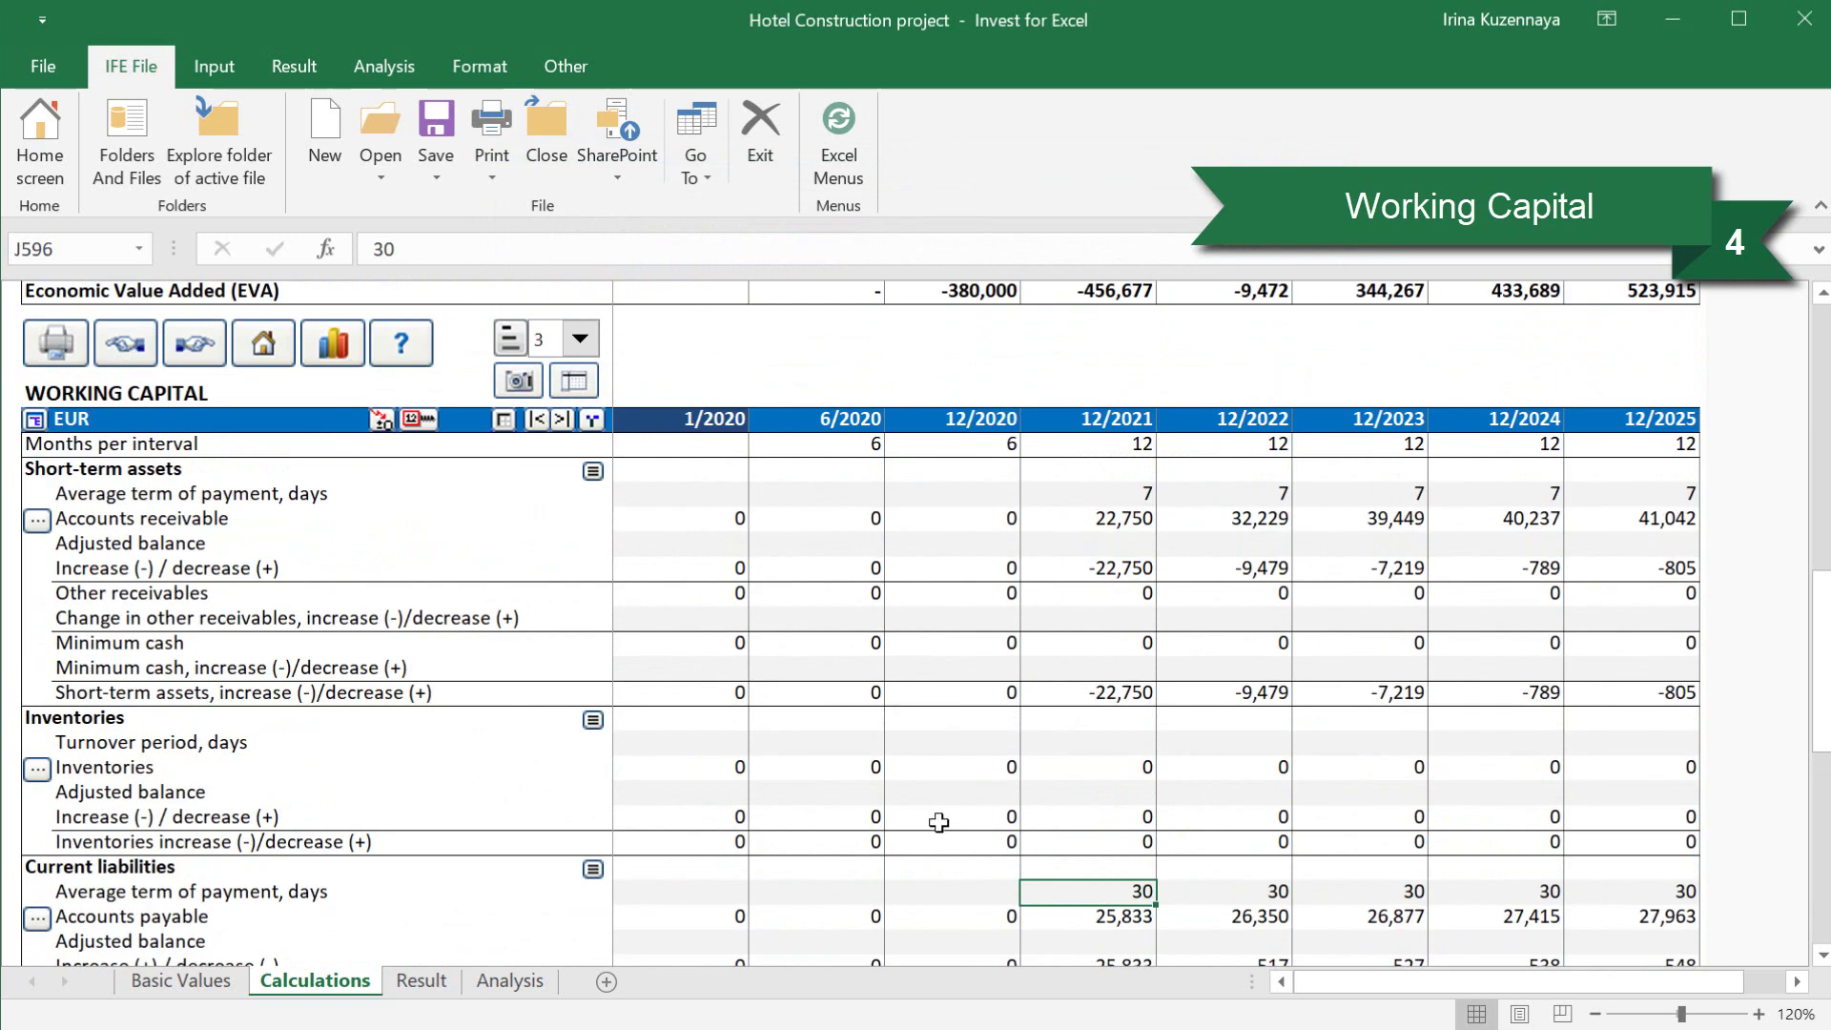
- Examine the cash flow statement, then the balance sheet, each displayed in full
{"action": "left_click", "coordinate": [193, 355]}
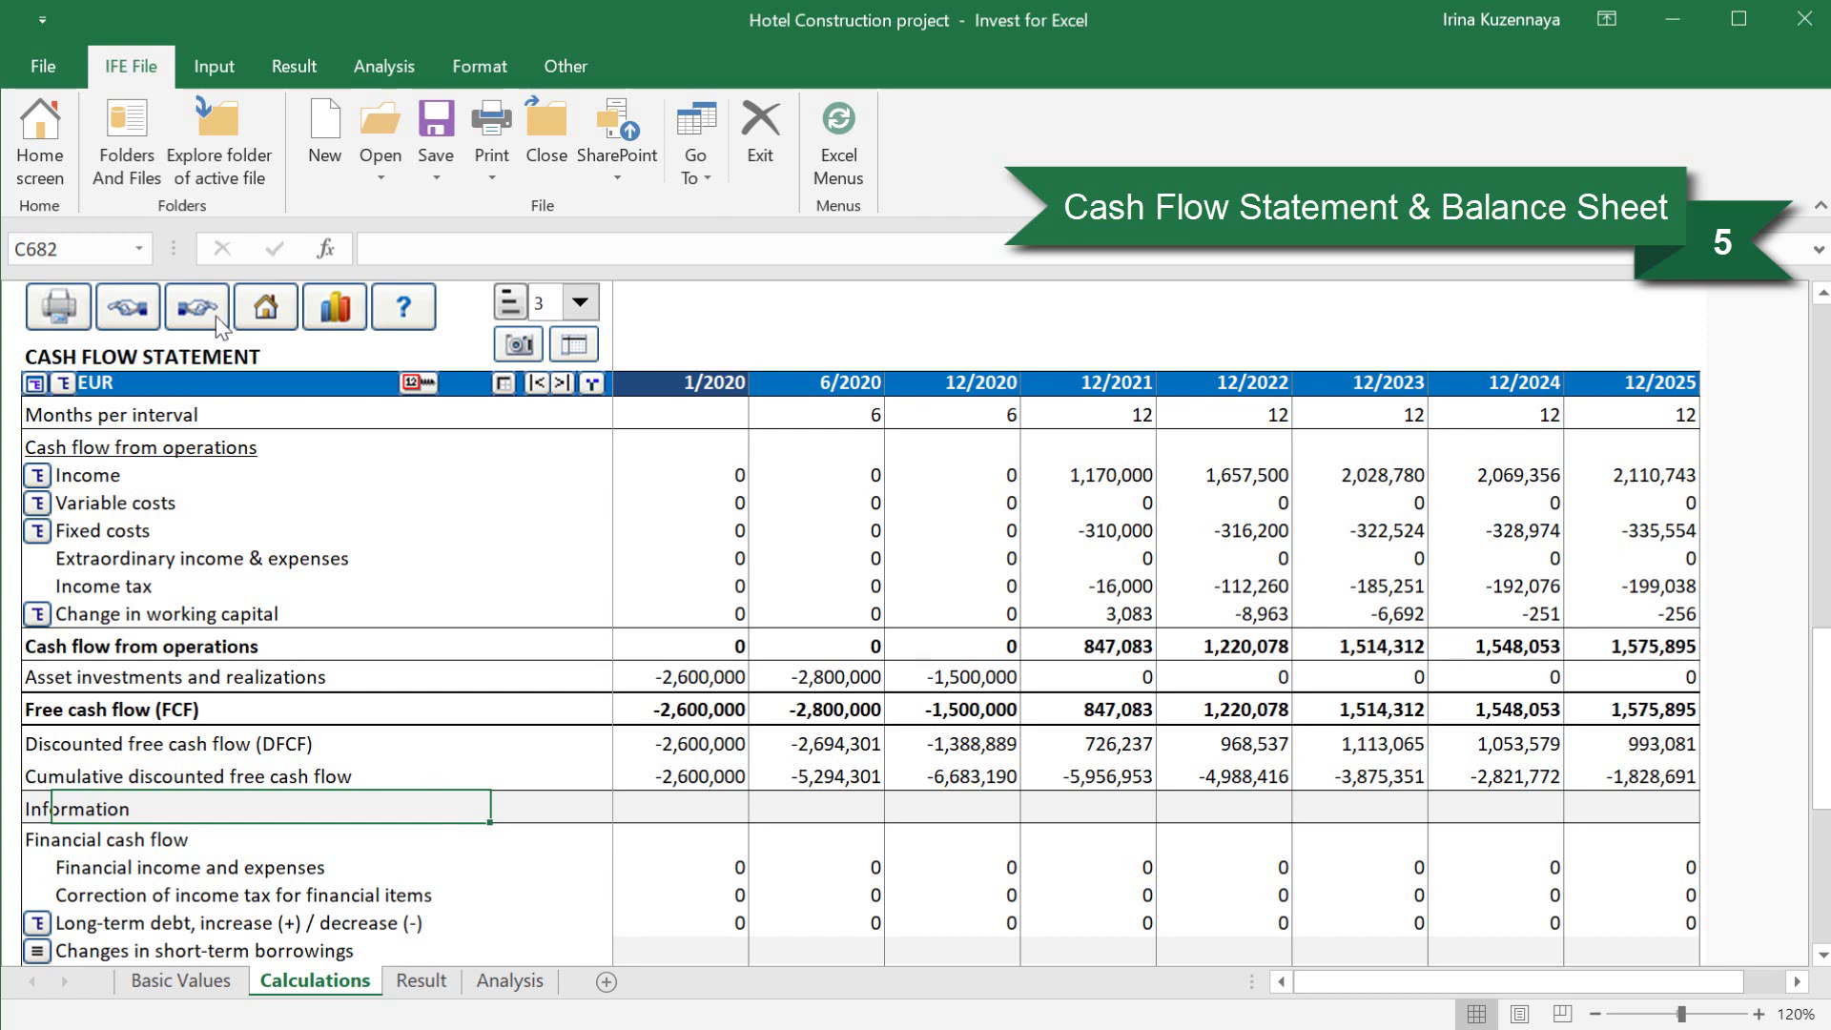
{"action": "left_click", "coordinate": [1595, 1013]}
{"action": "left_click", "coordinate": [1595, 1014]}
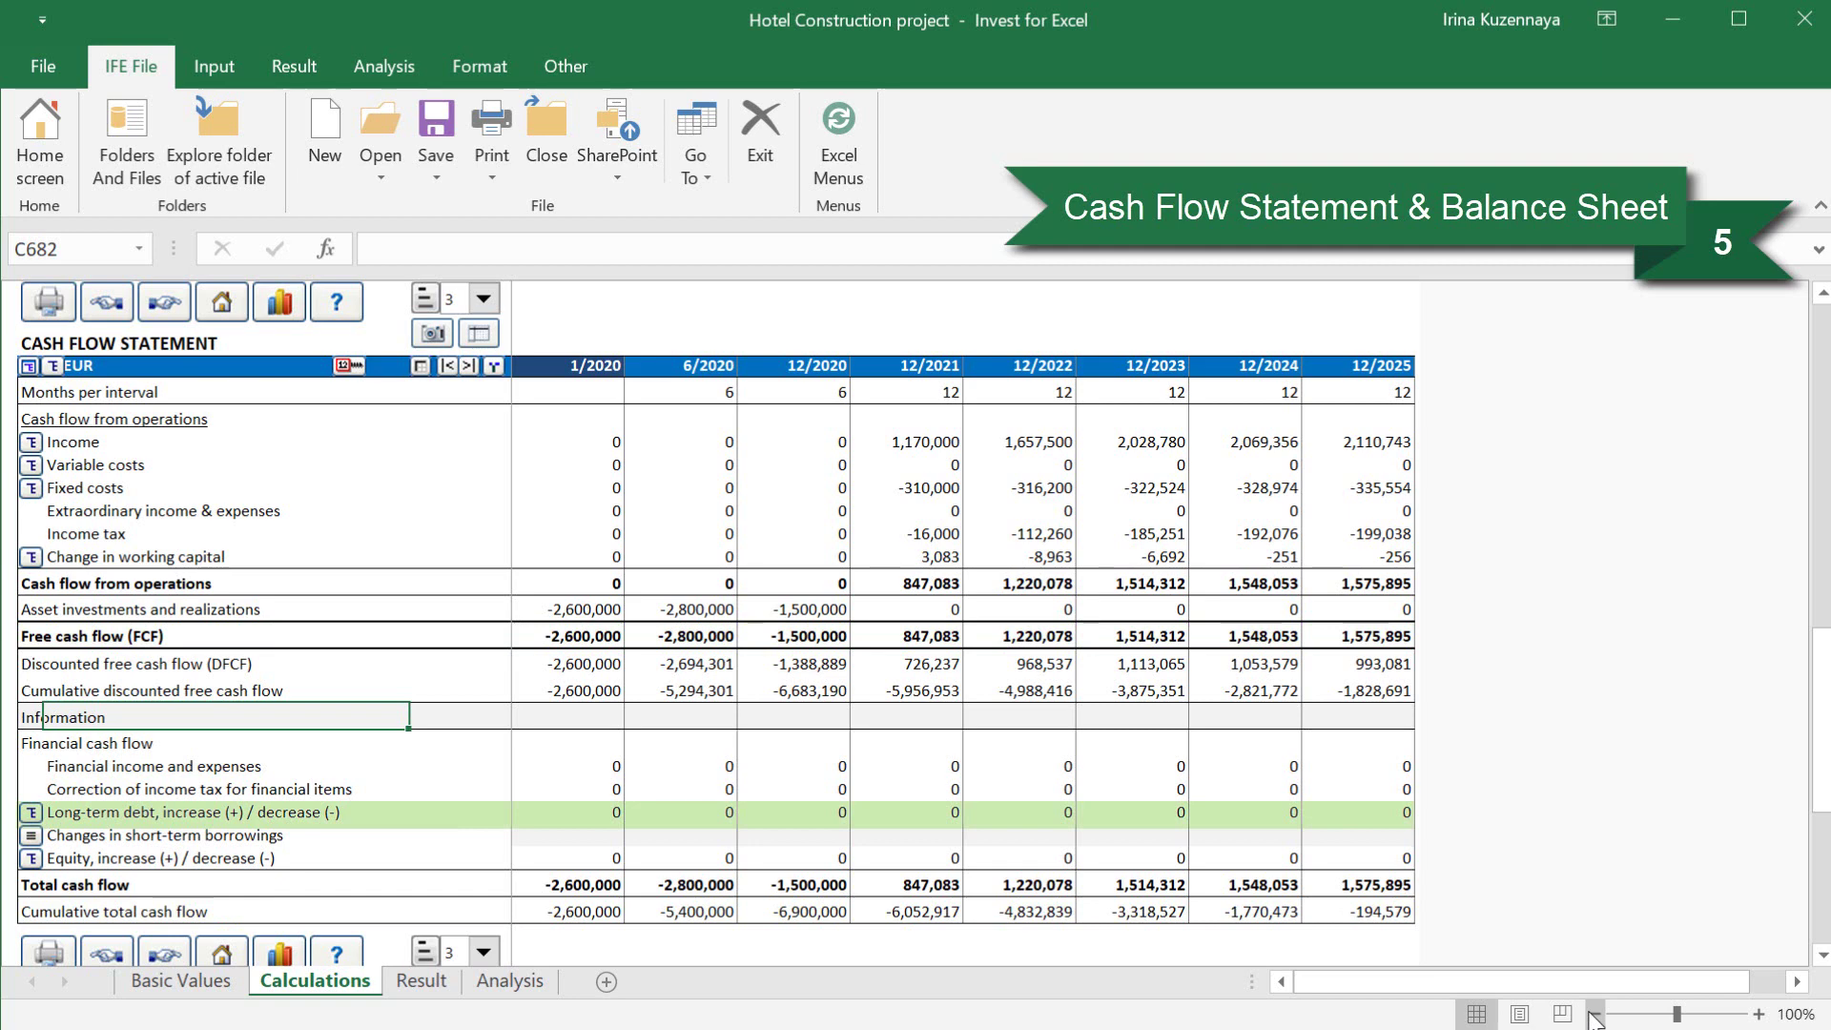
{"action": "left_click", "coordinate": [170, 307]}
{"action": "left_click", "coordinate": [1595, 1014]}
{"action": "left_click", "coordinate": [1594, 1014]}
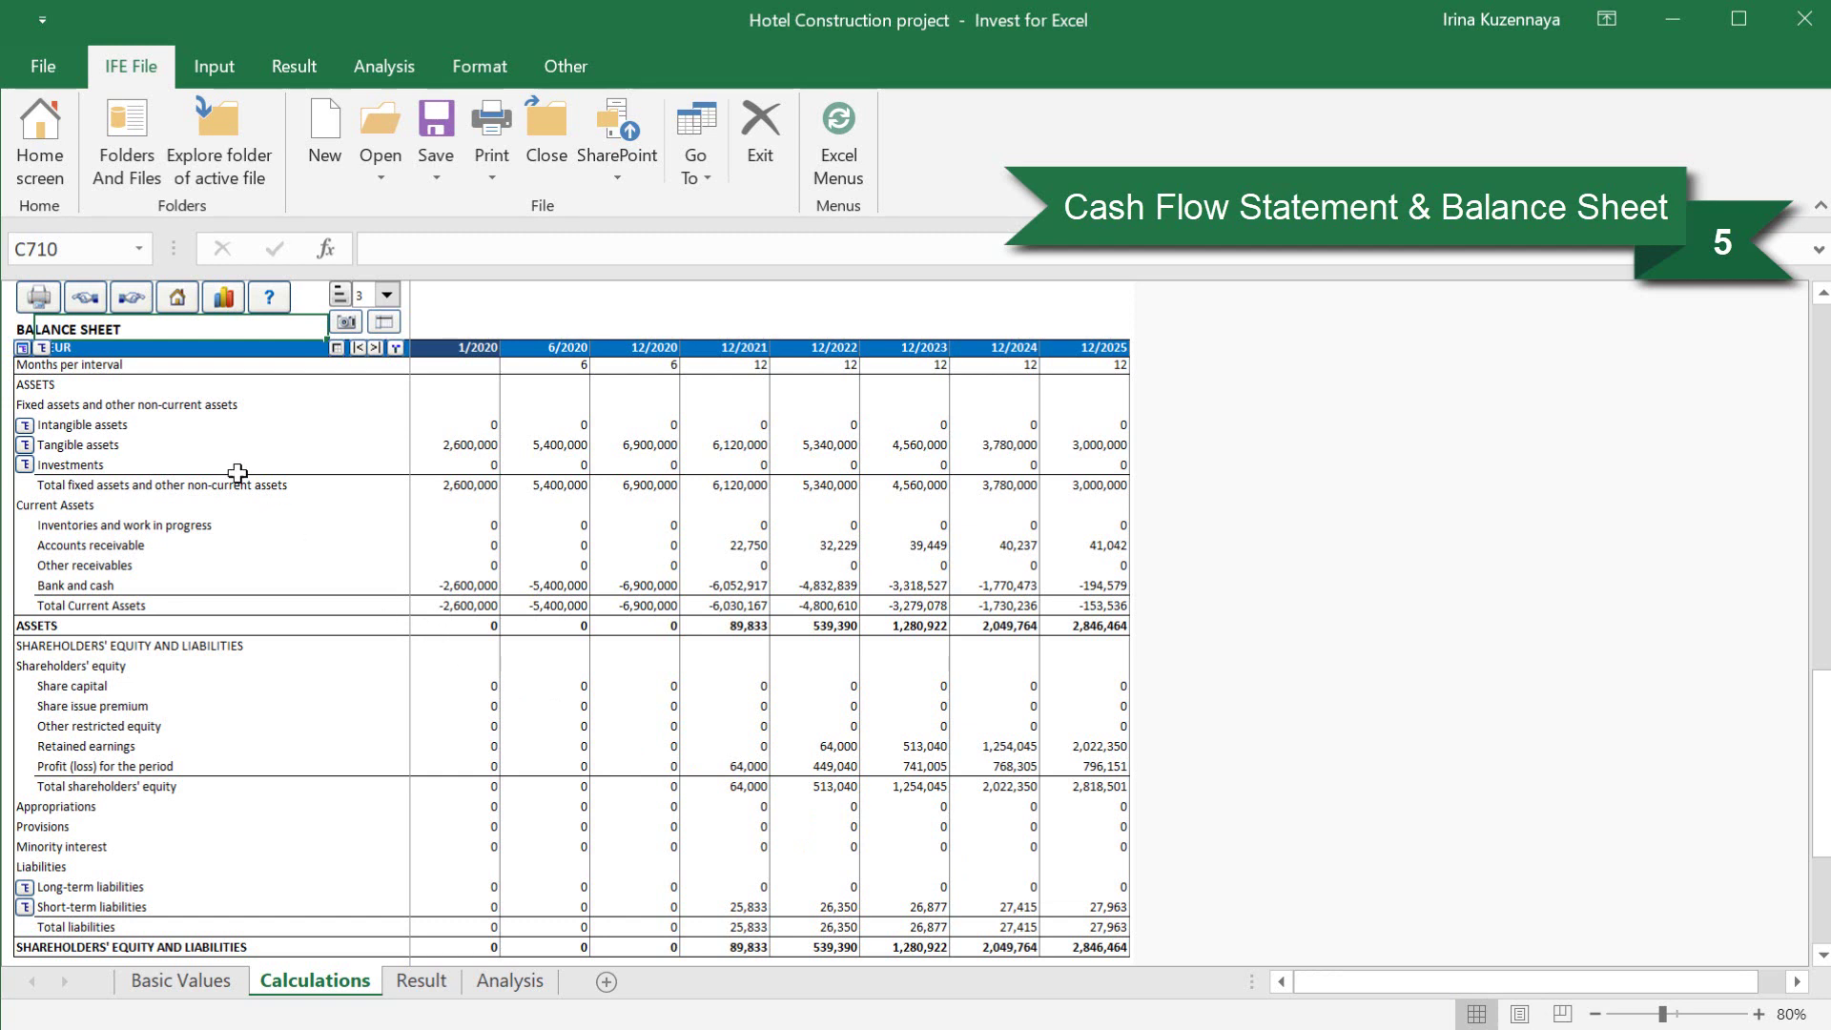
- In the profitability analysis, expand the PV of residual value, keep the extrapolation period Perpetual and set the annual growth to 2 percent
{"action": "left_click", "coordinate": [133, 299]}
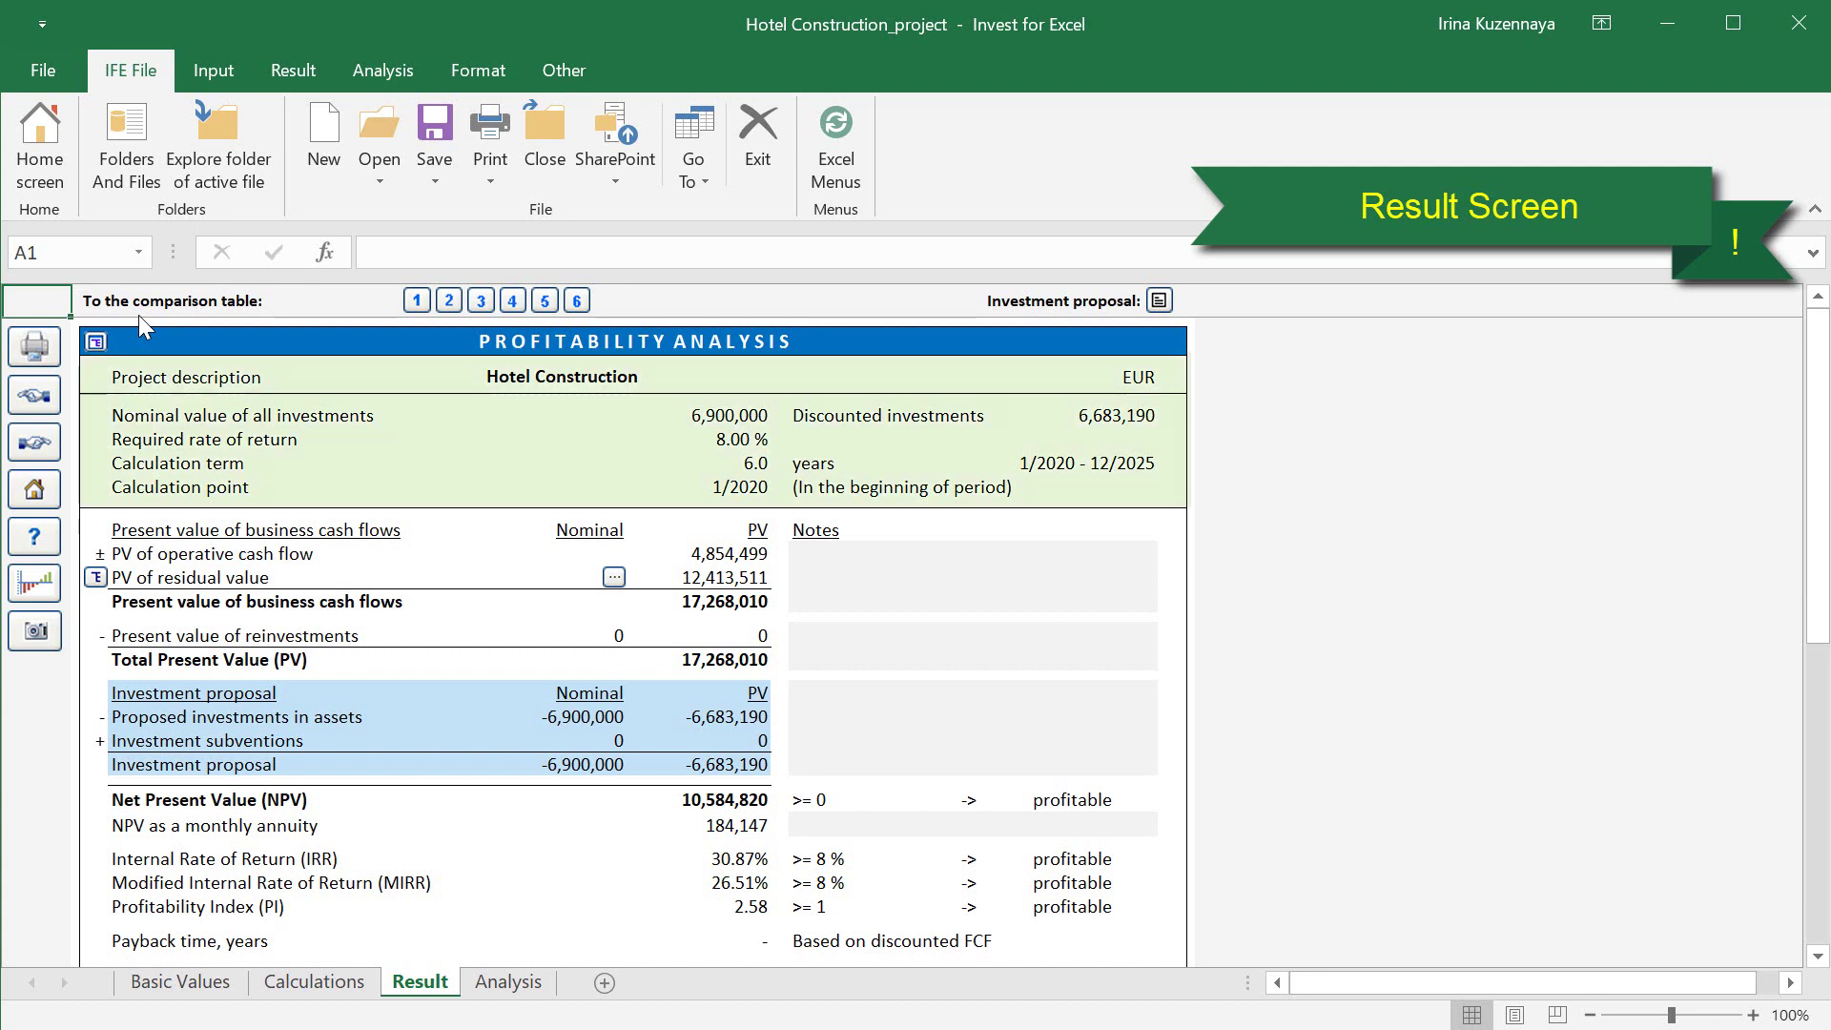
{"action": "left_click", "coordinate": [92, 579]}
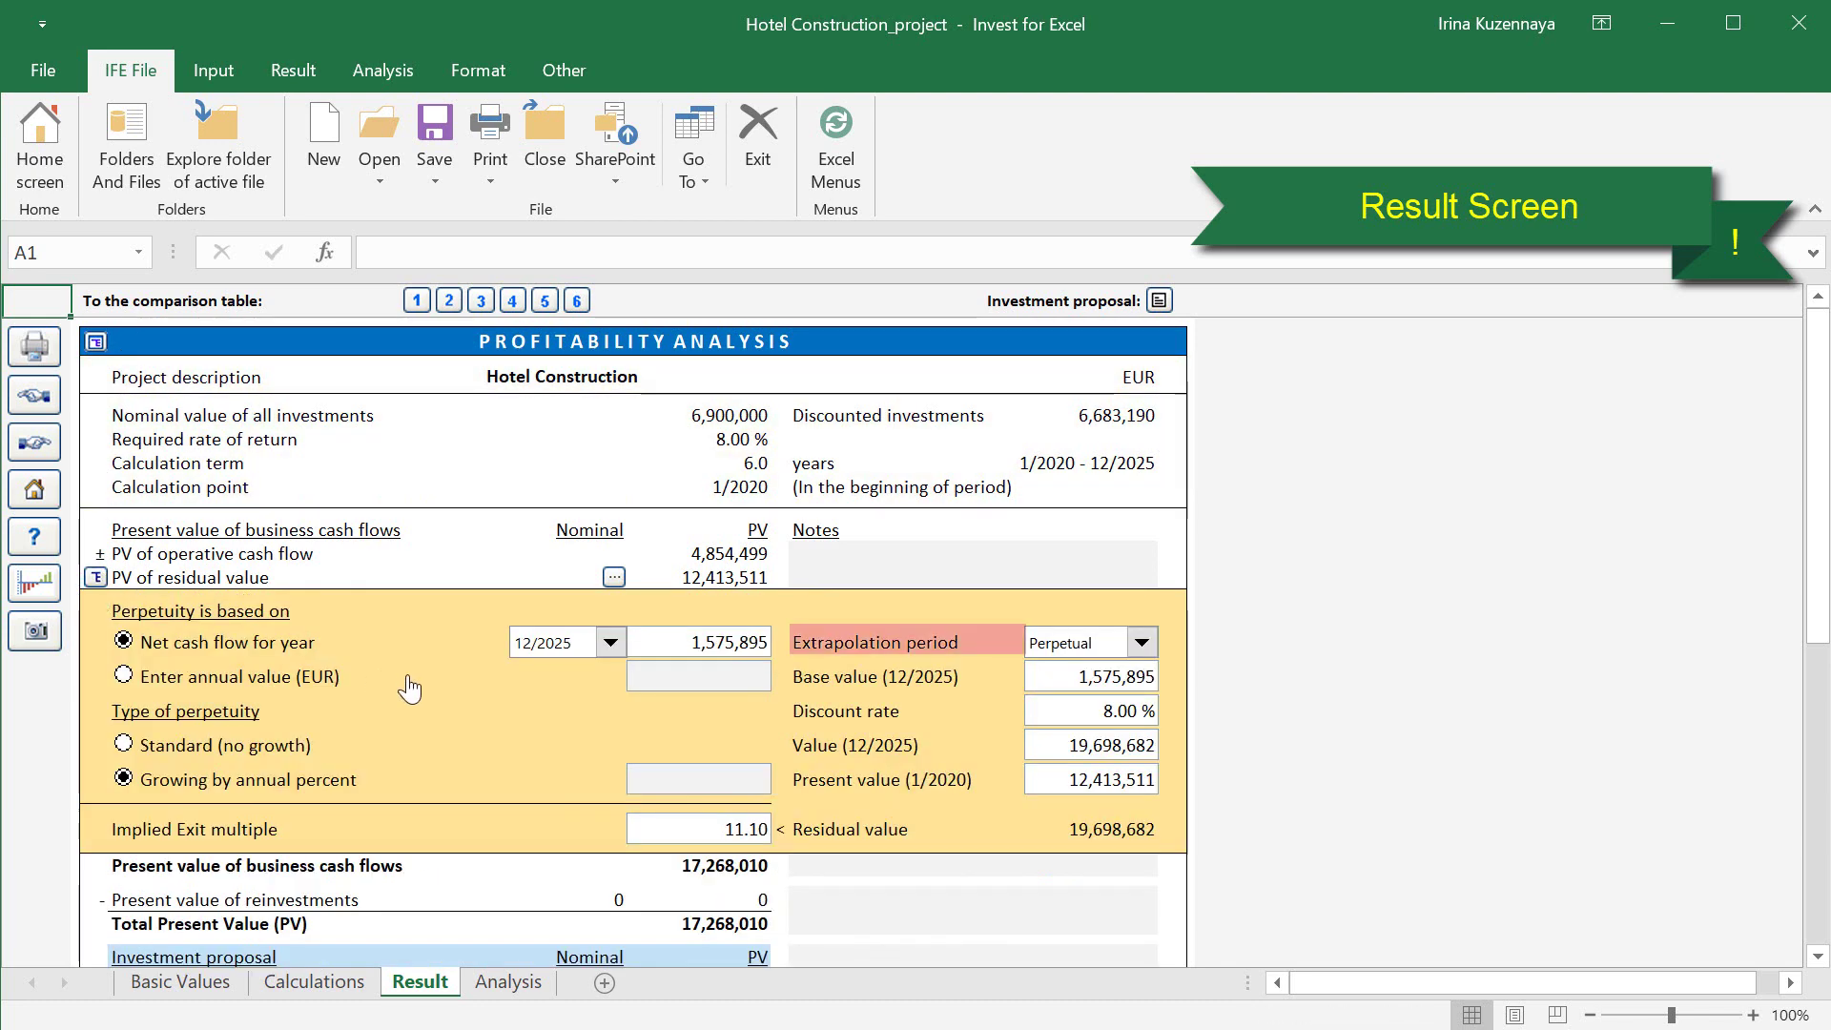
{"action": "left_click", "coordinate": [1137, 651]}
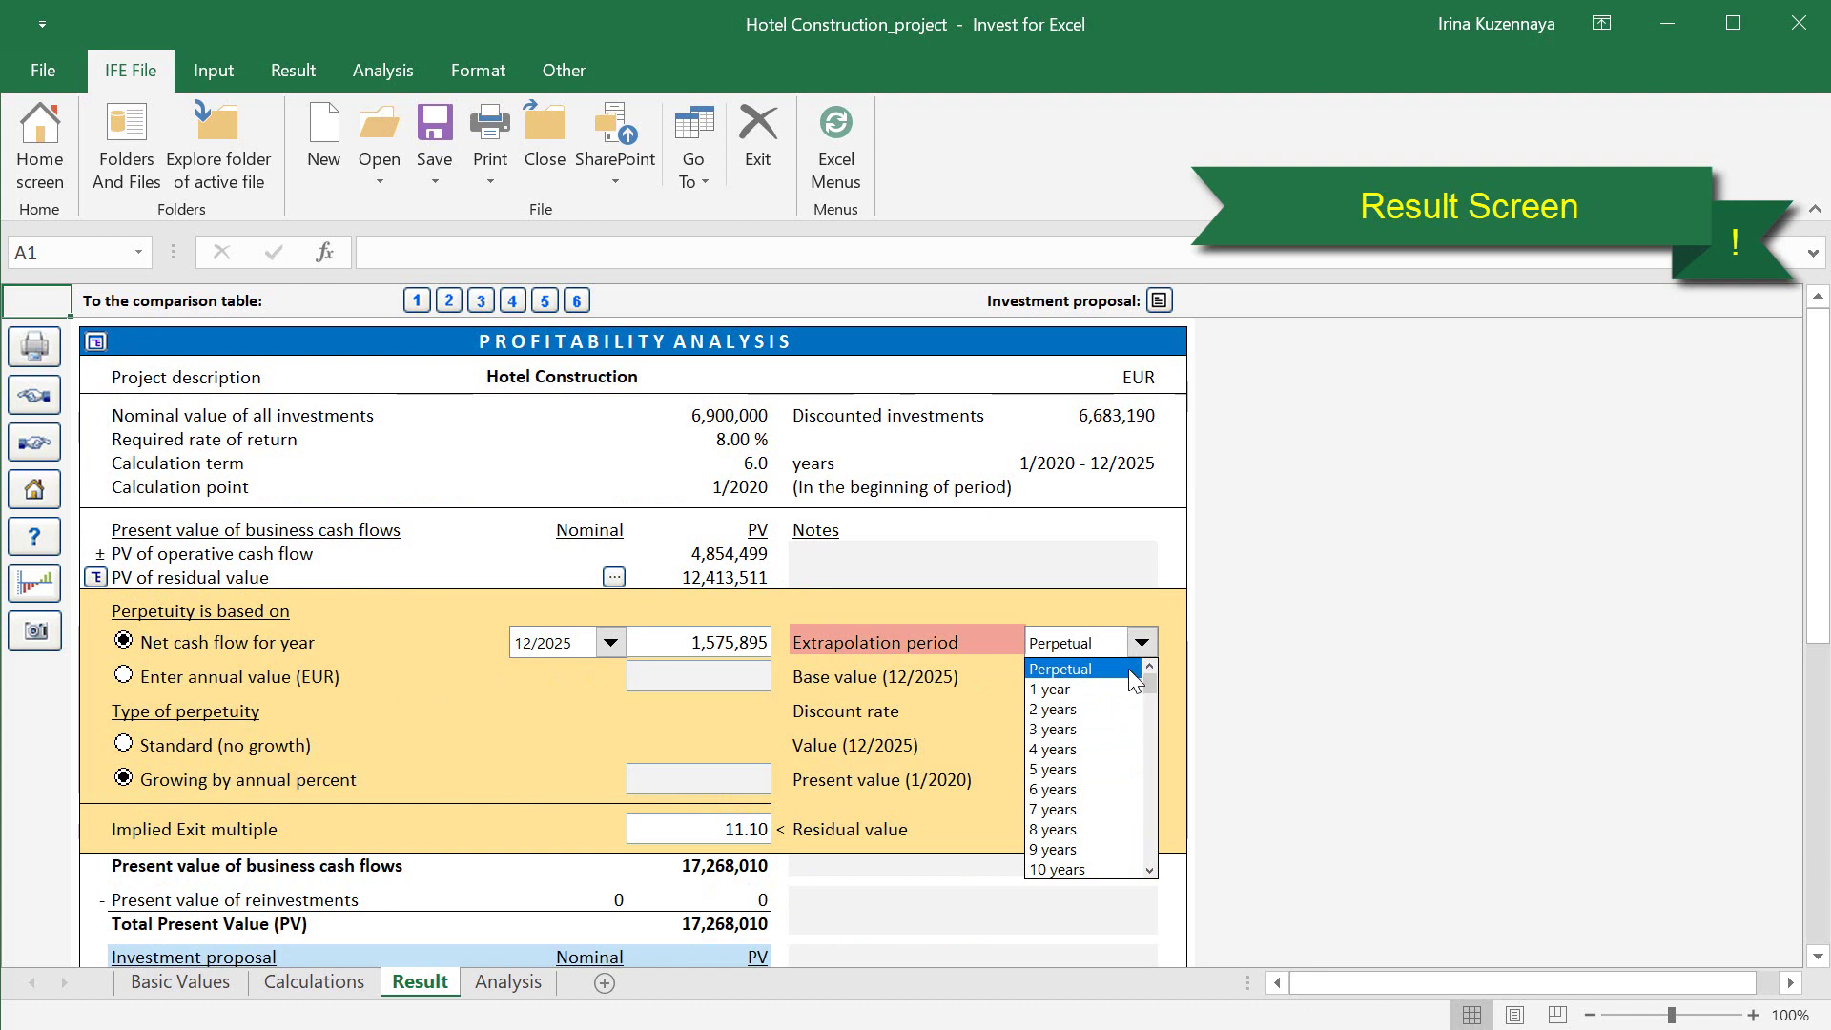
{"action": "left_click", "coordinate": [1132, 673]}
{"action": "left_click", "coordinate": [691, 782]}
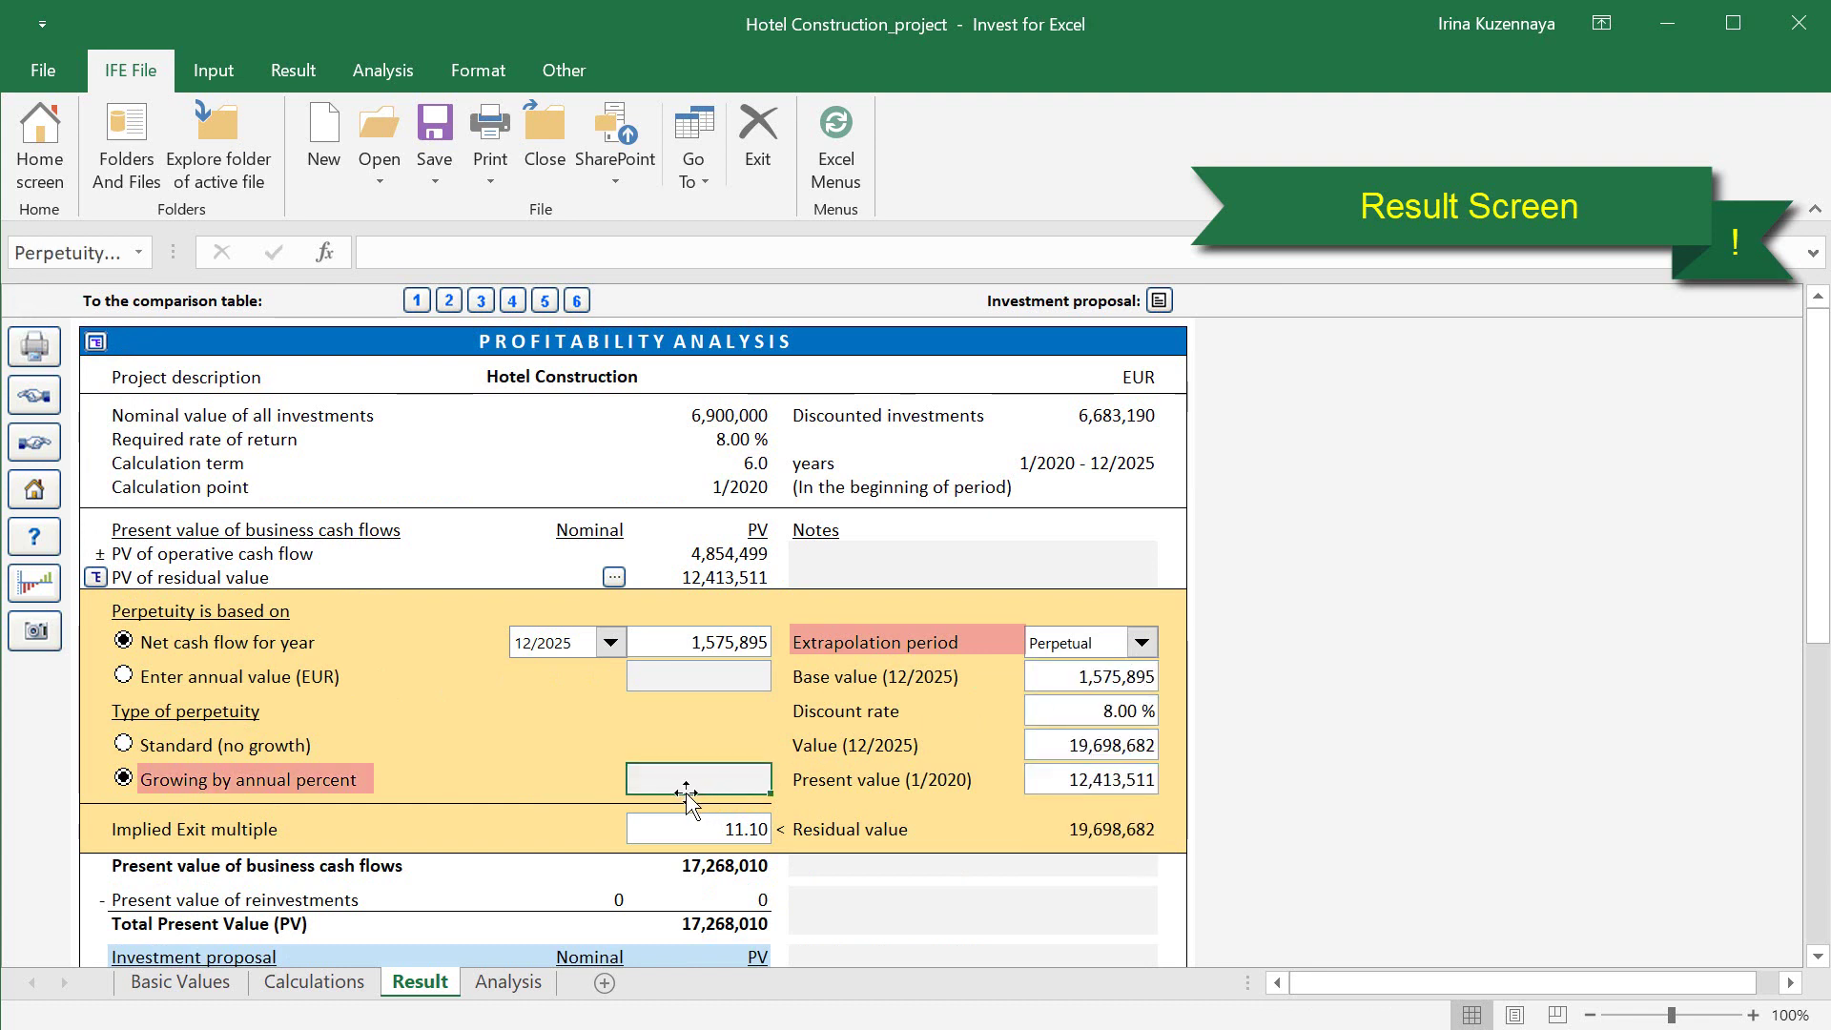
{"action": "type", "text": "2"}
{"action": "key", "text": "Return"}
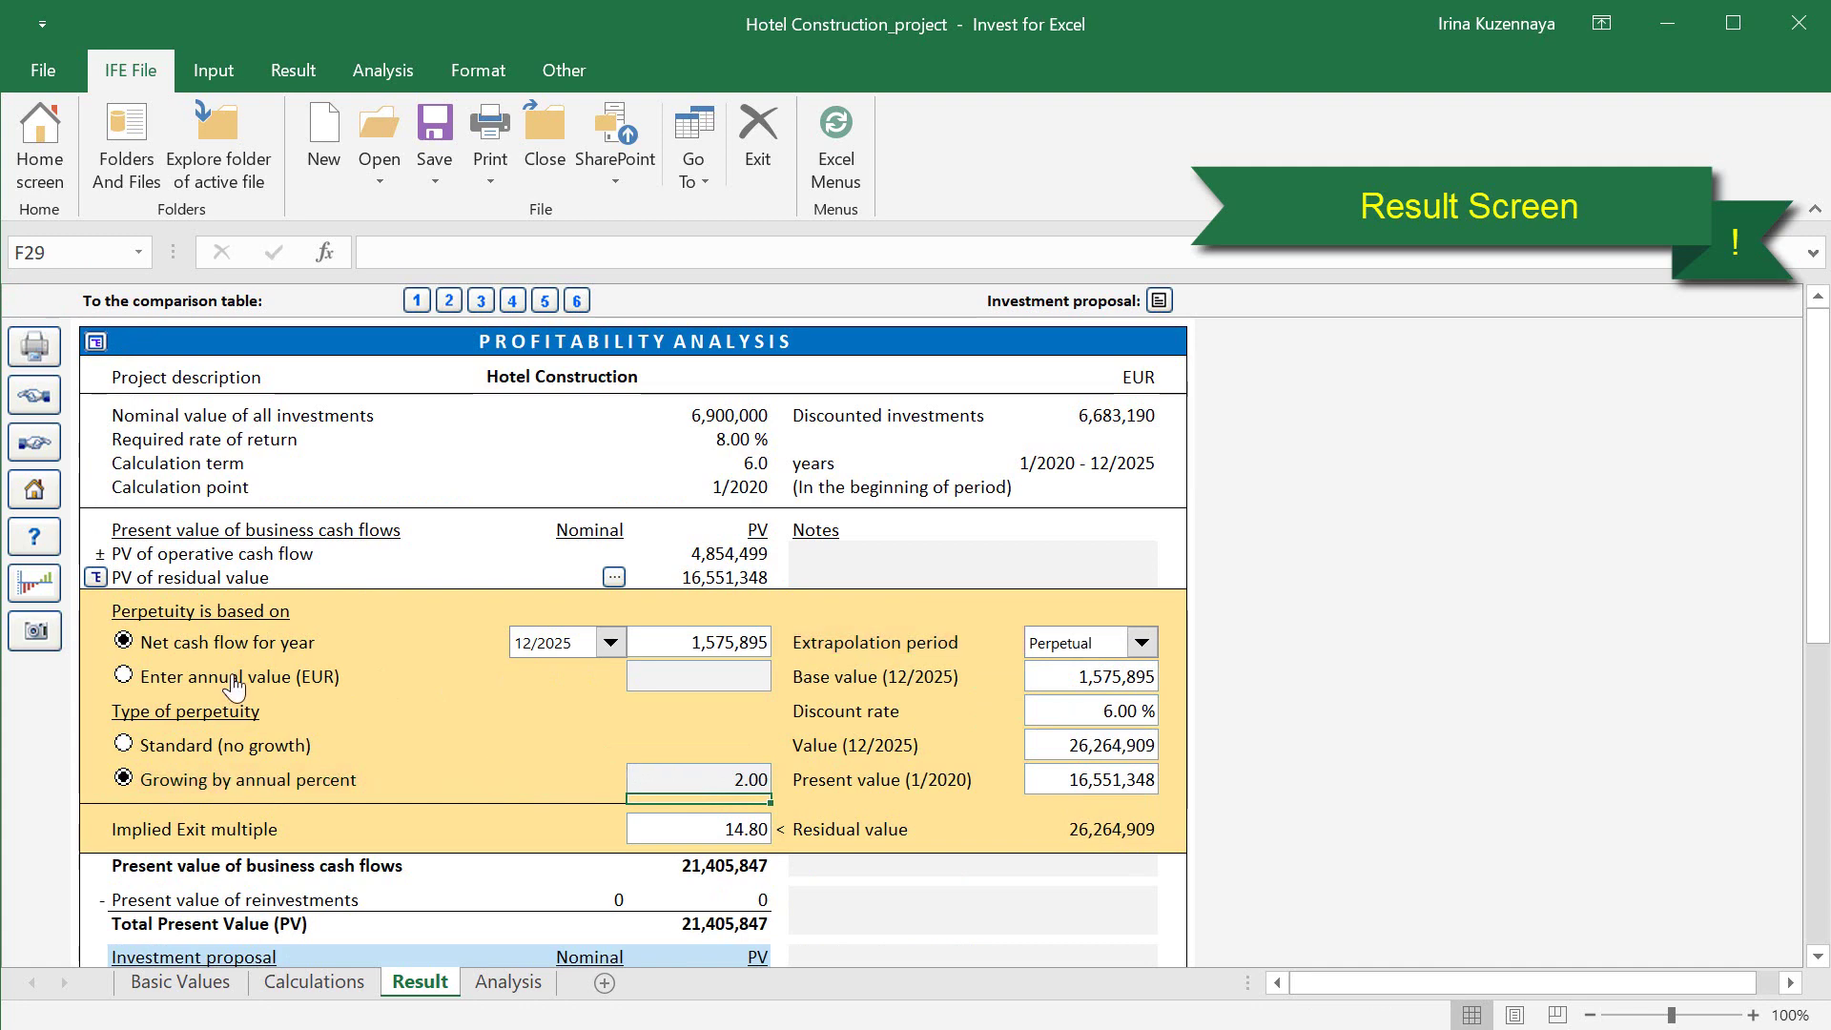
- Collapse the PV of residual value details and review the profitability indicators through the DCVA-based payback time
{"action": "left_click", "coordinate": [96, 579]}
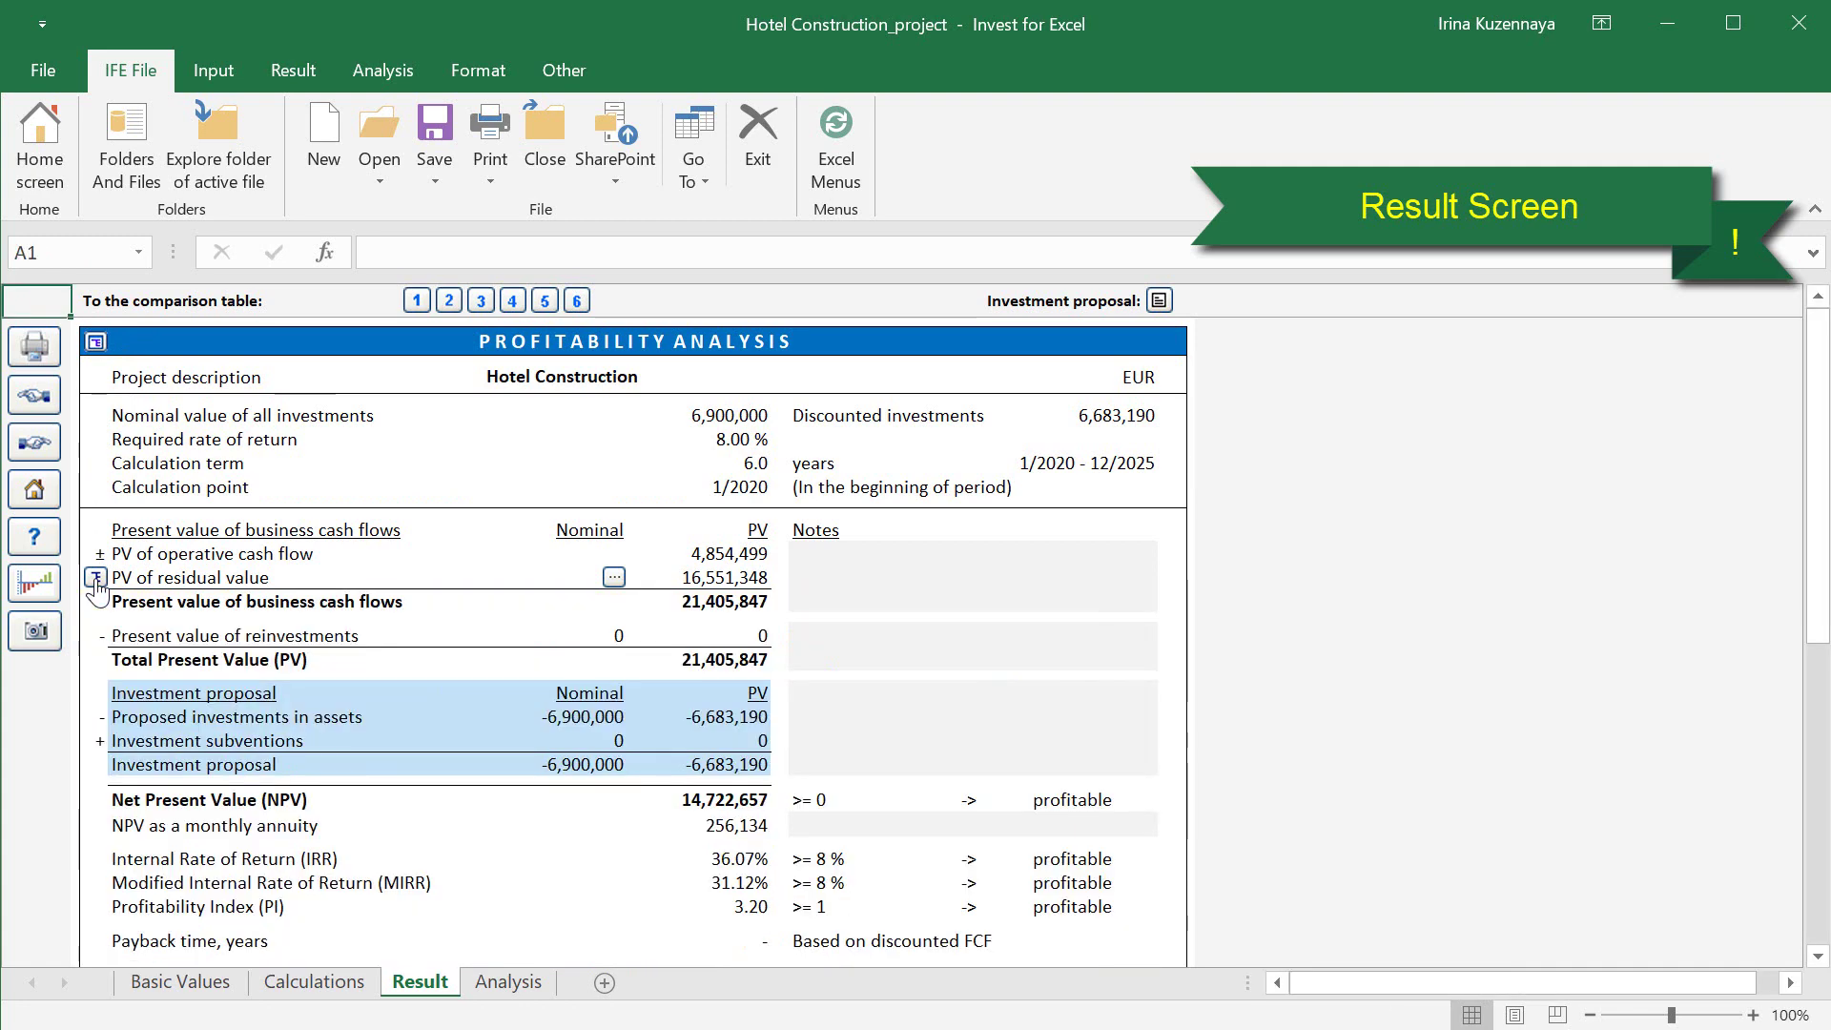
{"action": "scroll", "coordinate": [97, 588], "scroll_direction": "down", "scroll_amount": 3}
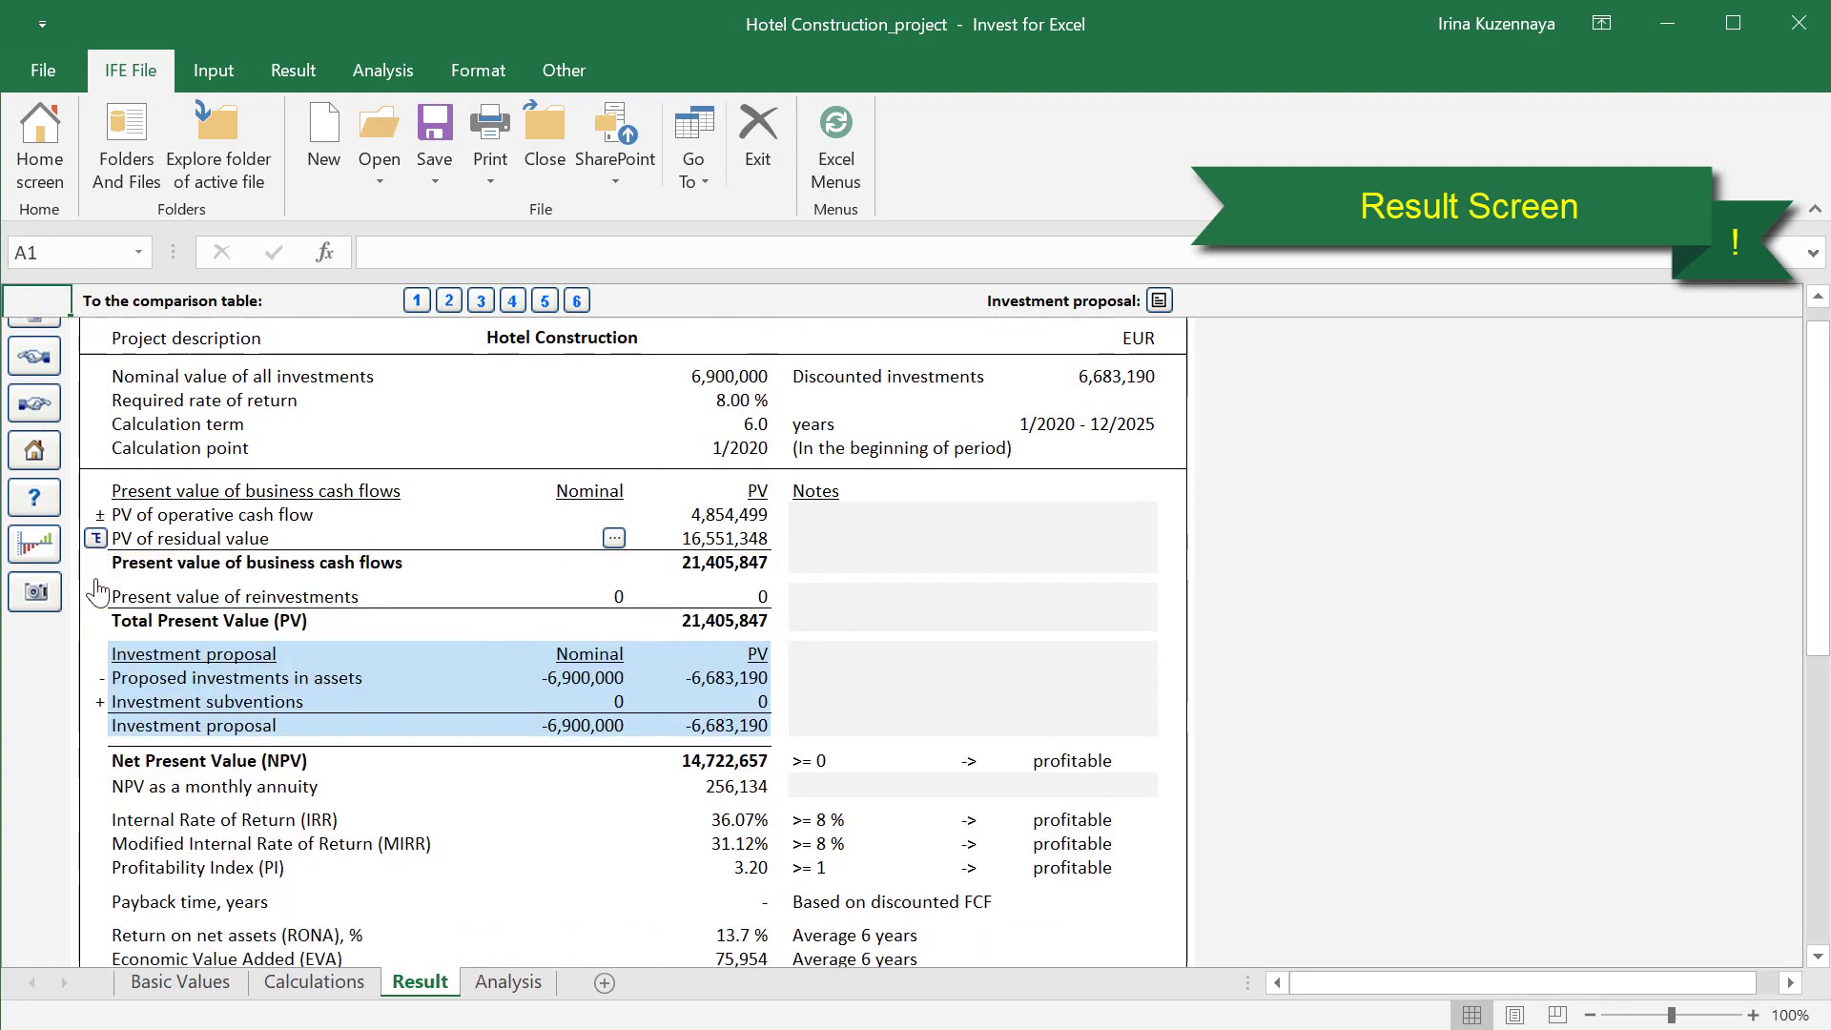
{"action": "scroll", "coordinate": [96, 588], "scroll_direction": "down", "scroll_amount": 1}
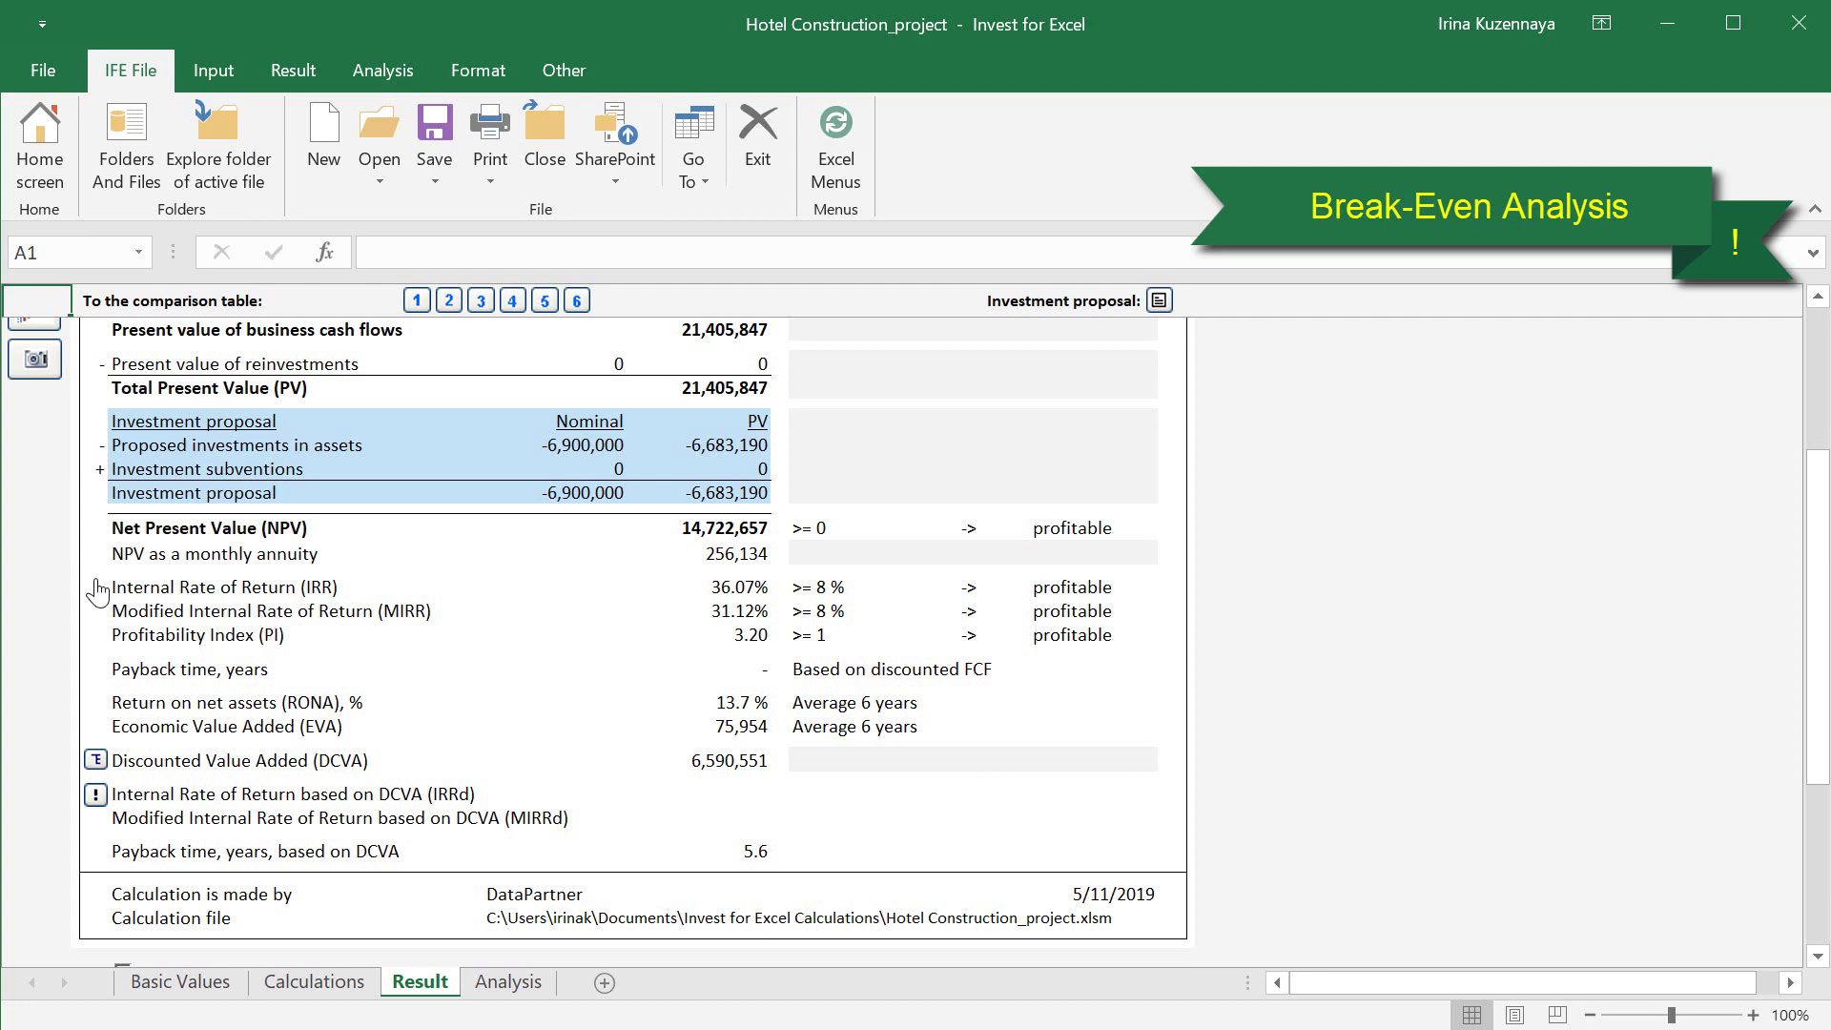
- Run a break-even calculation on the 12/2021 rate per day in the income statement and check its effect on the profitability analysis
{"action": "left_click", "coordinate": [208, 74]}
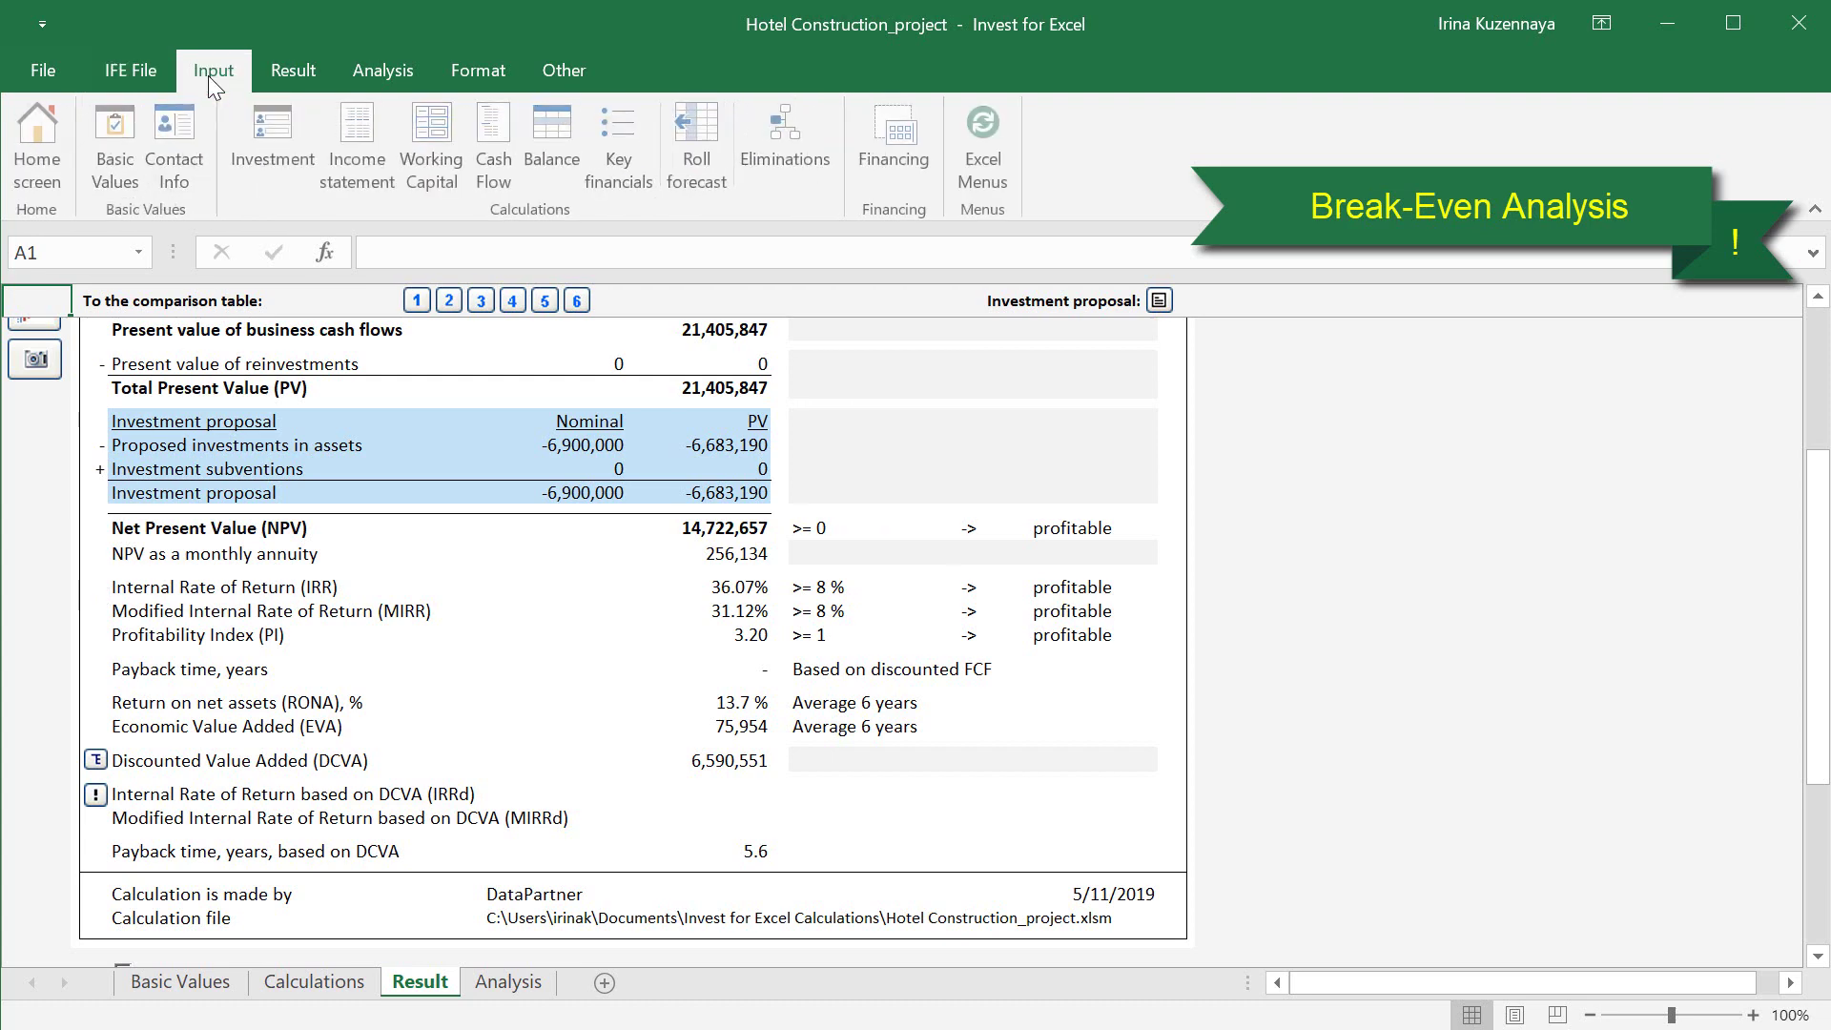
{"action": "left_click", "coordinate": [351, 141]}
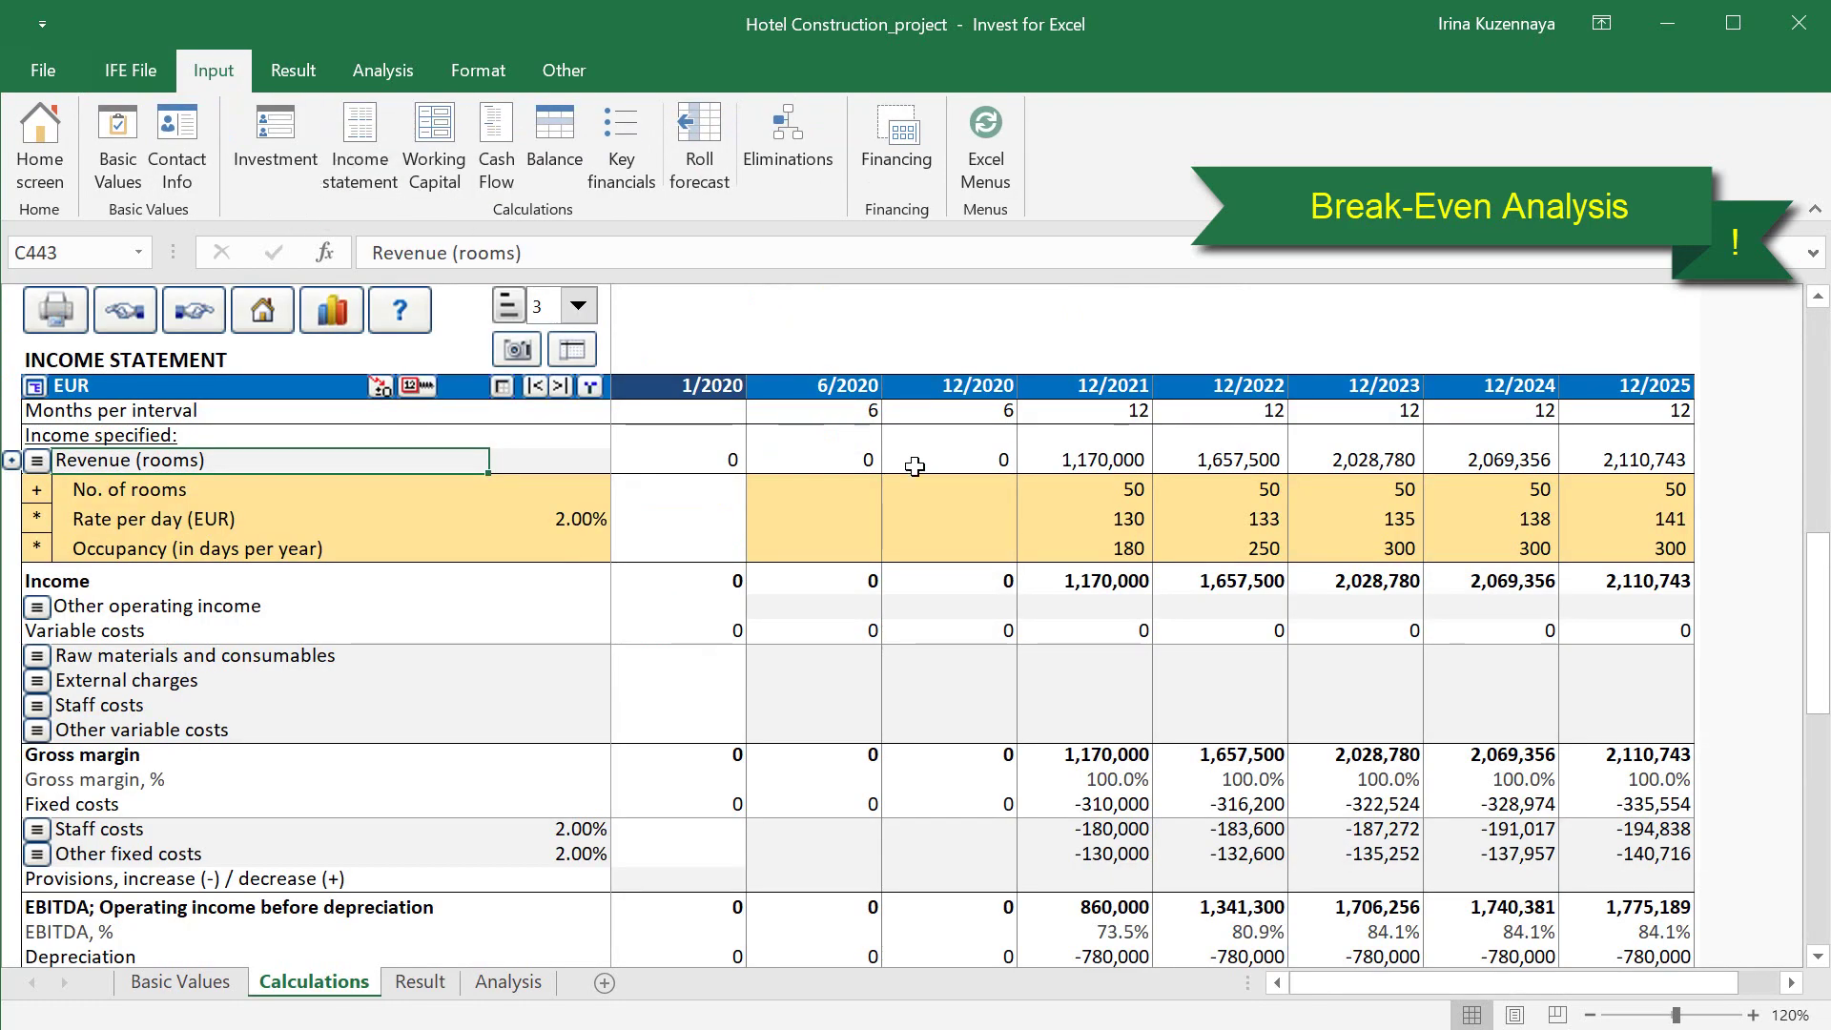
{"action": "left_click", "coordinate": [1078, 518]}
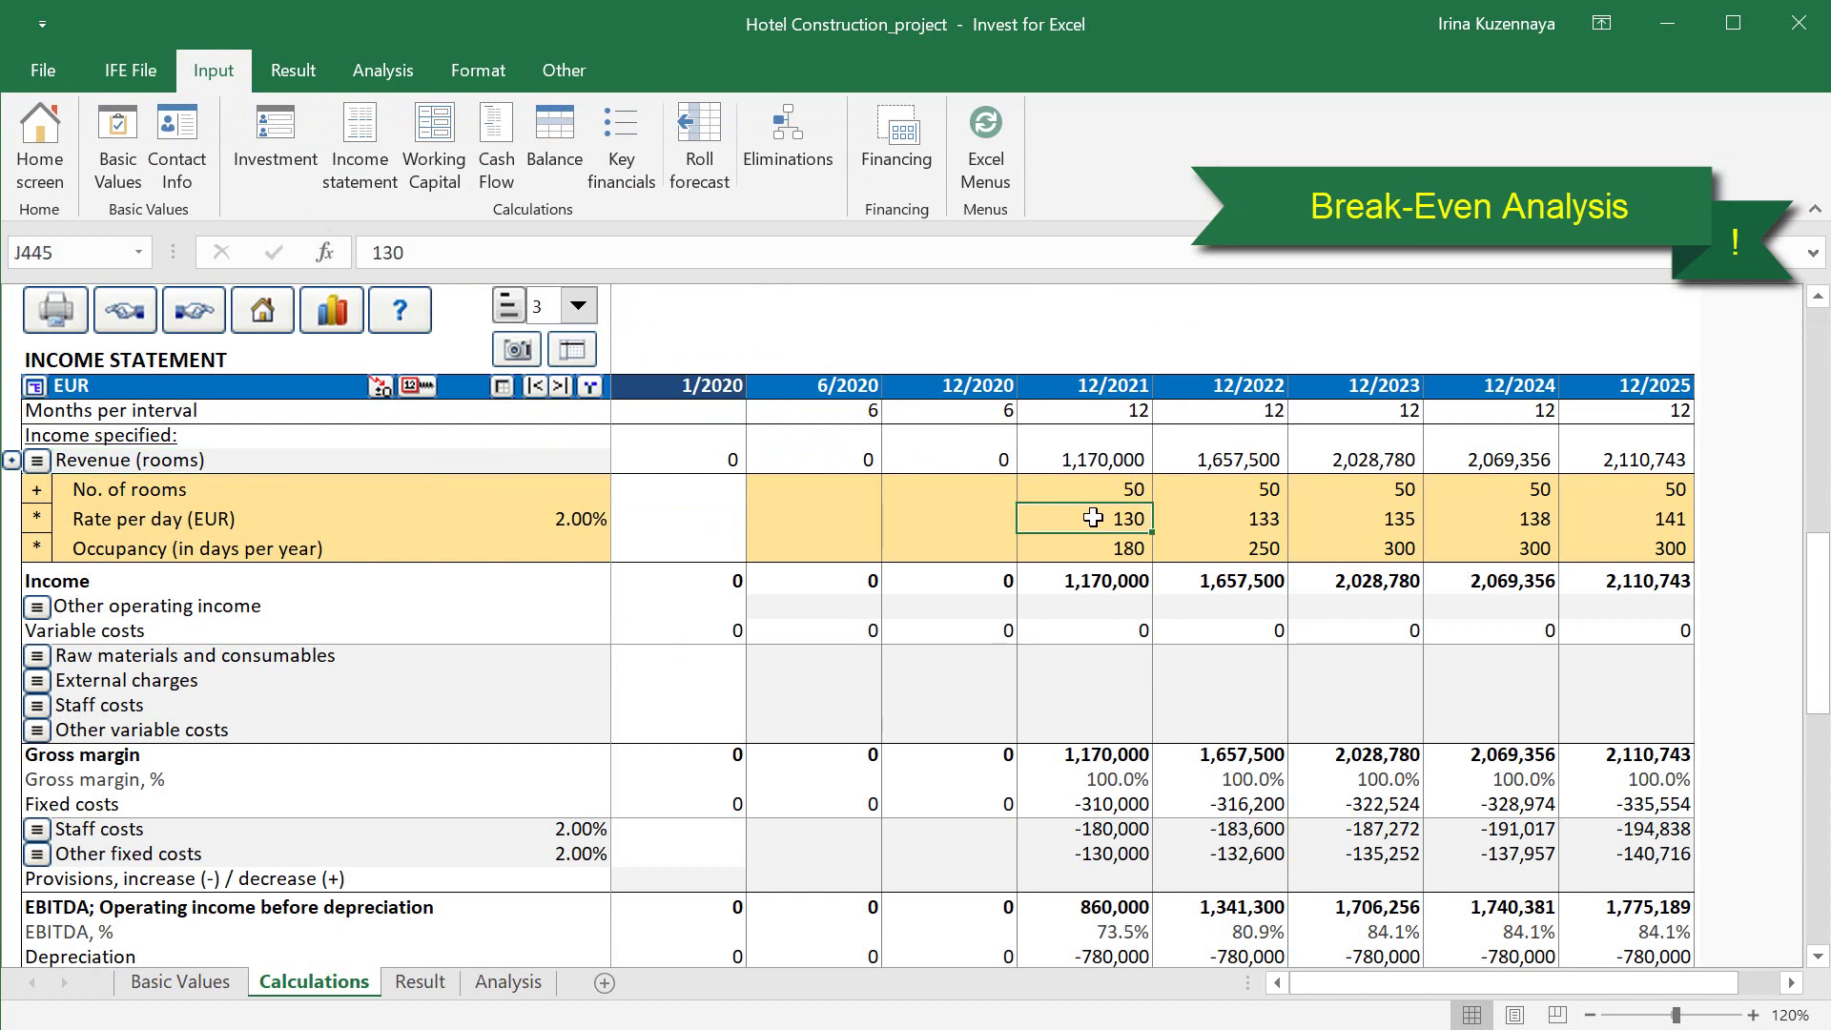
{"action": "left_click", "coordinate": [380, 388]}
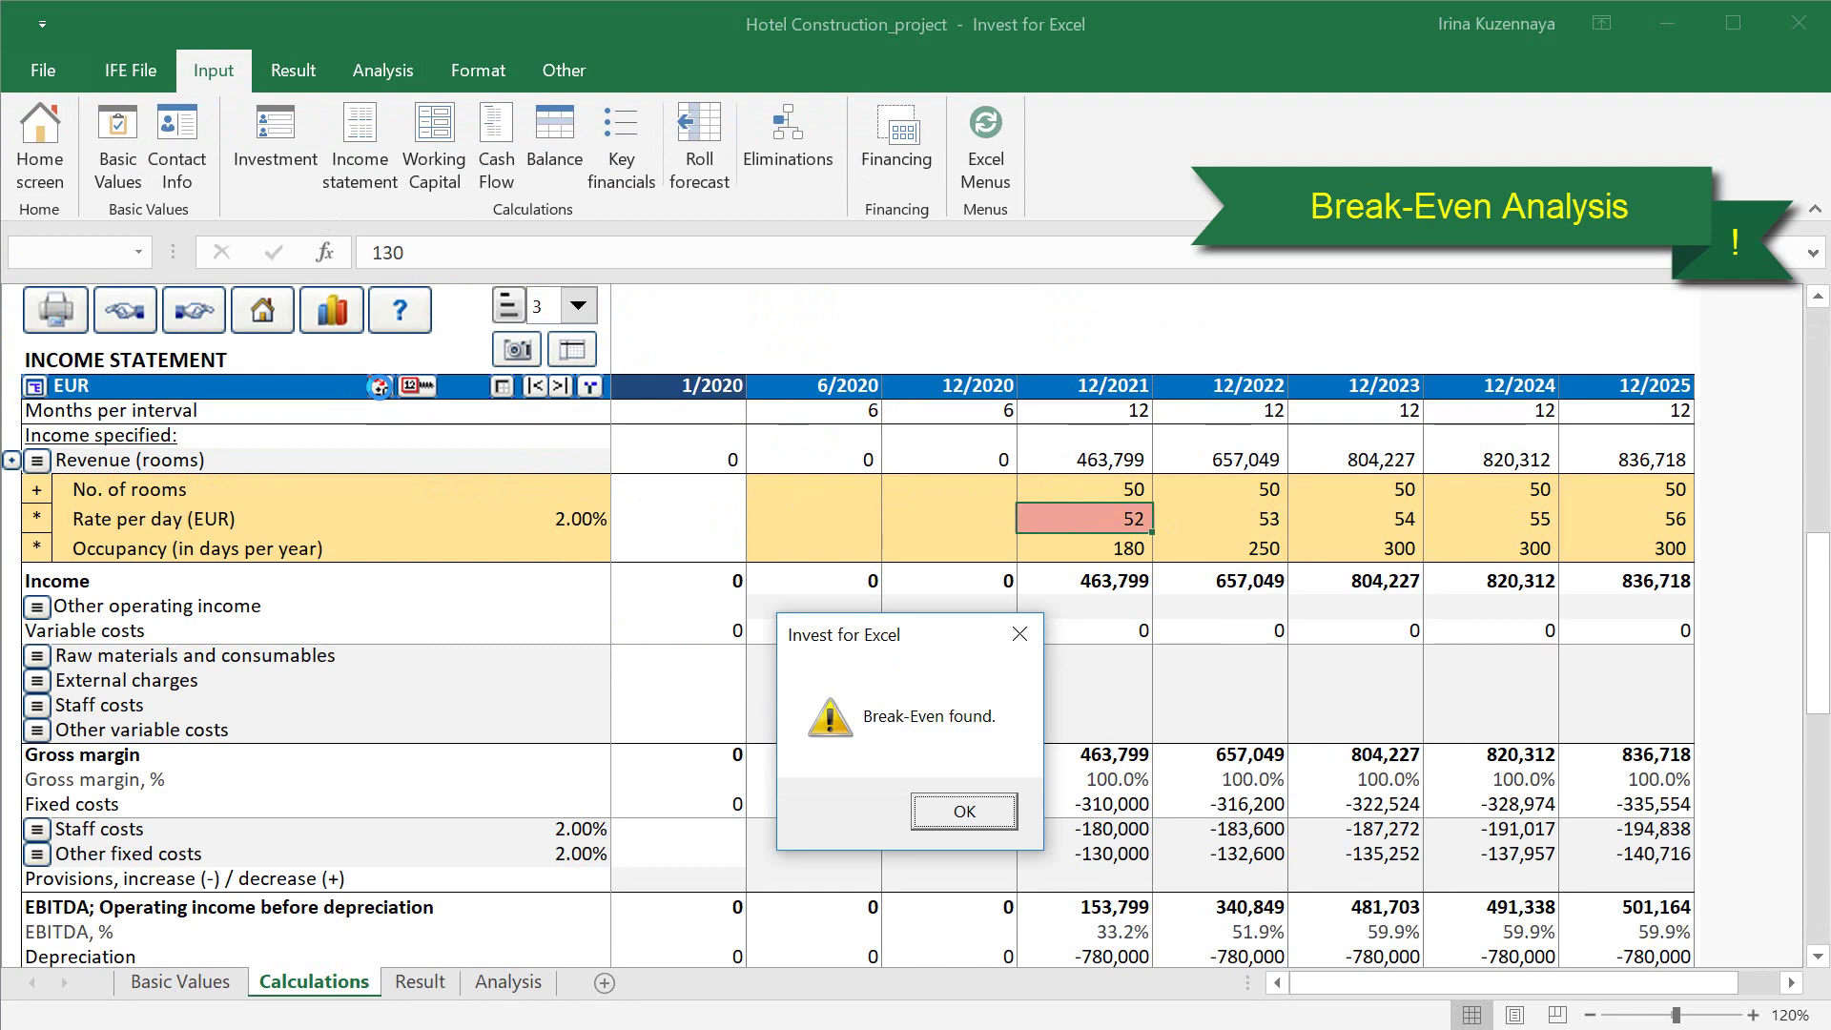
{"action": "key", "text": "Return"}
{"action": "left_click", "coordinate": [426, 988]}
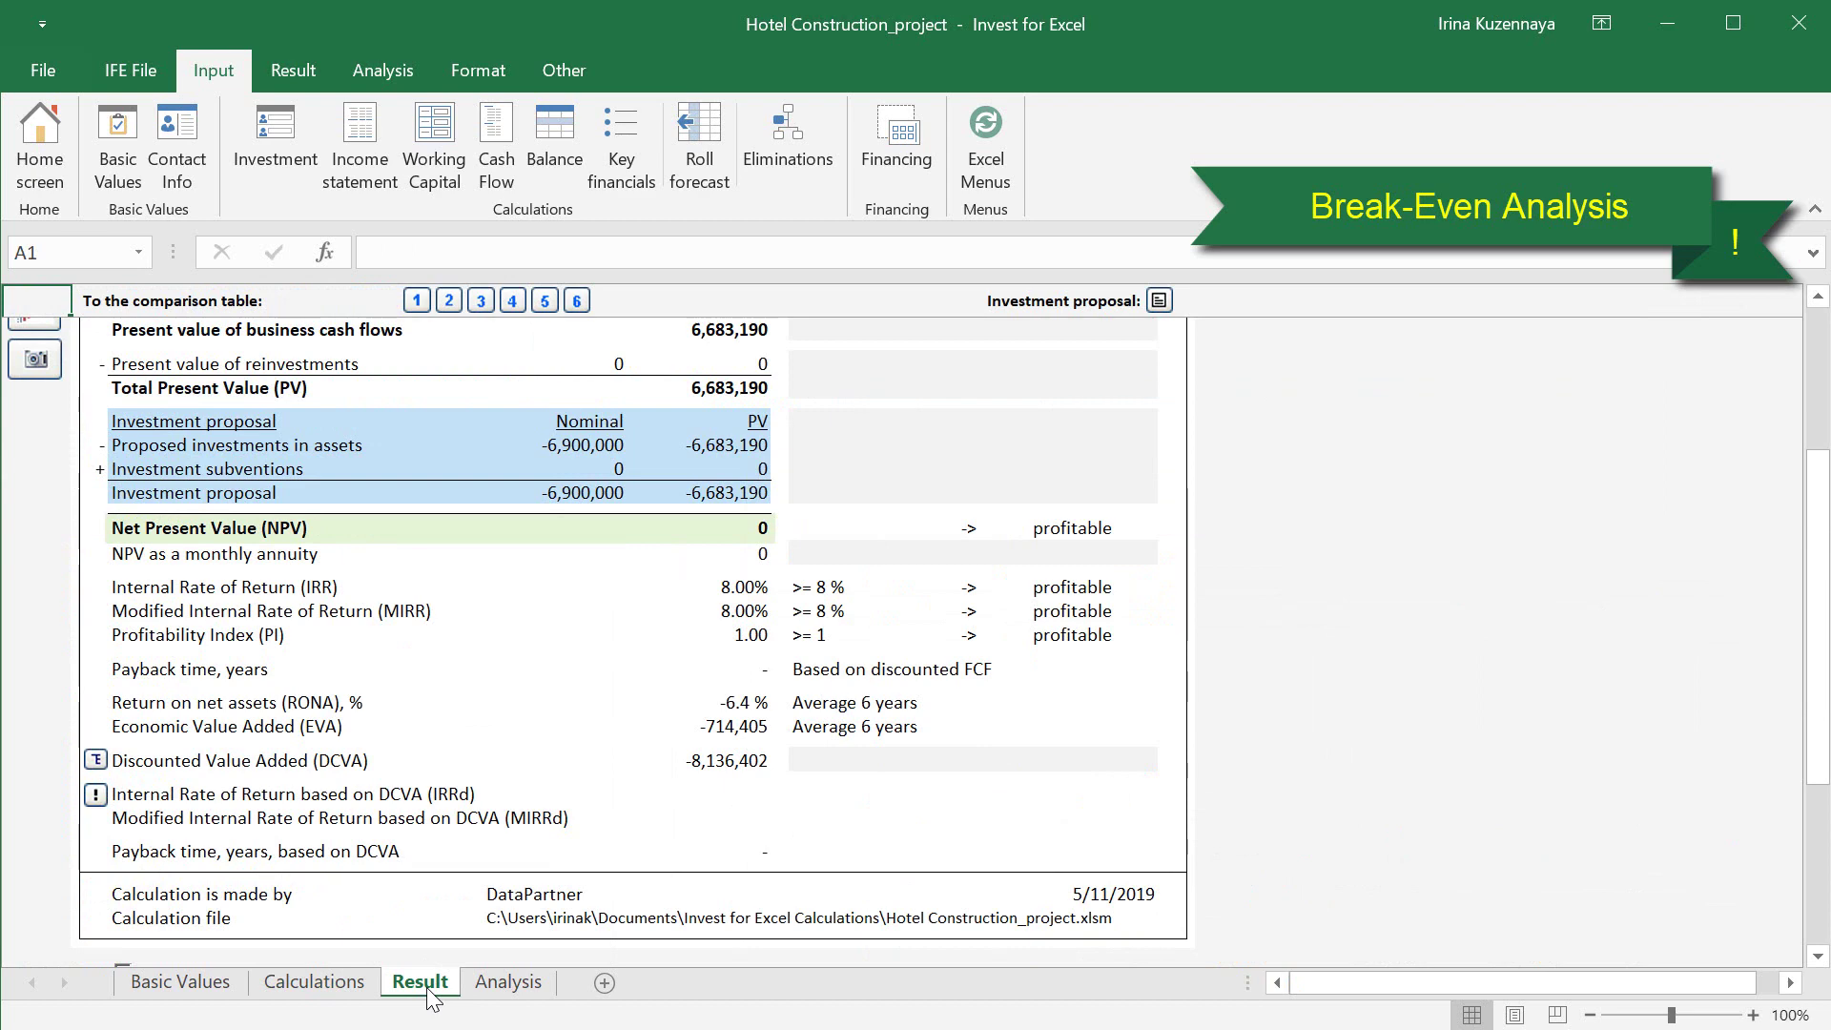
{"action": "left_click", "coordinate": [314, 982]}
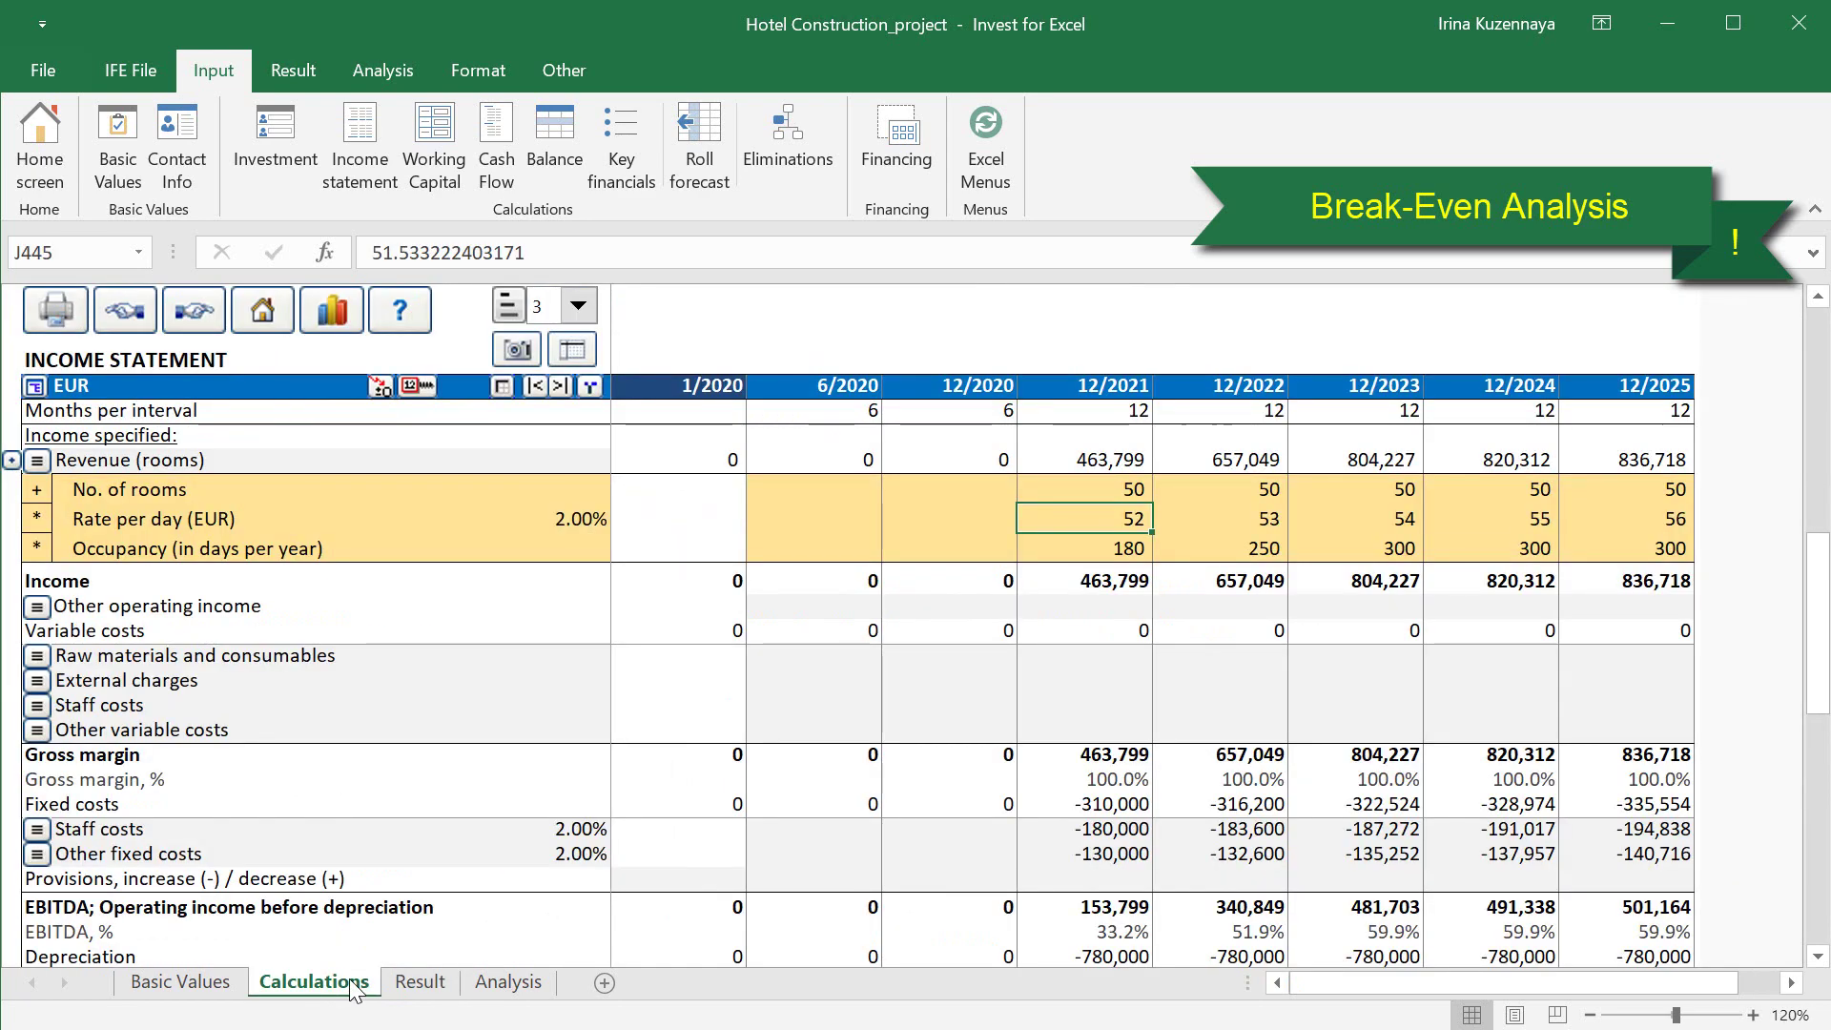
- Undo the break-even calculation and bring up the profitability analysis
{"action": "left_click", "coordinate": [372, 73]}
{"action": "left_click", "coordinate": [807, 182]}
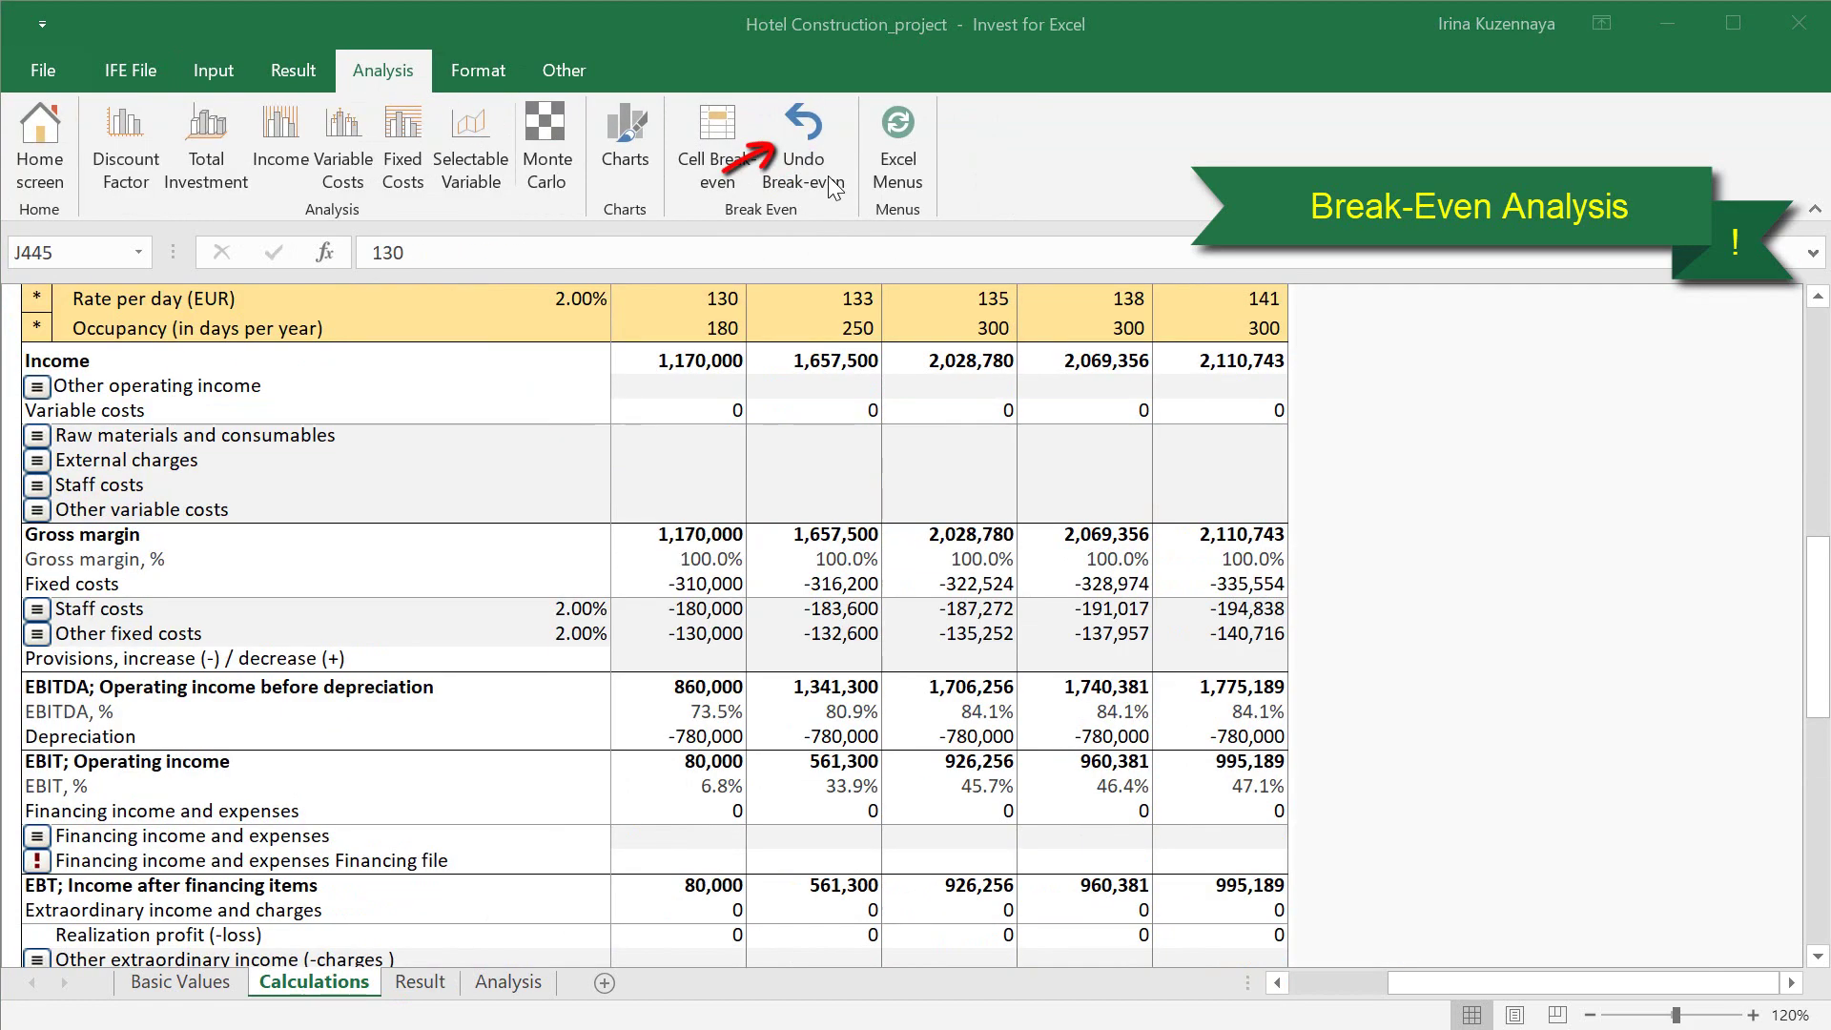
{"action": "left_click", "coordinate": [421, 983]}
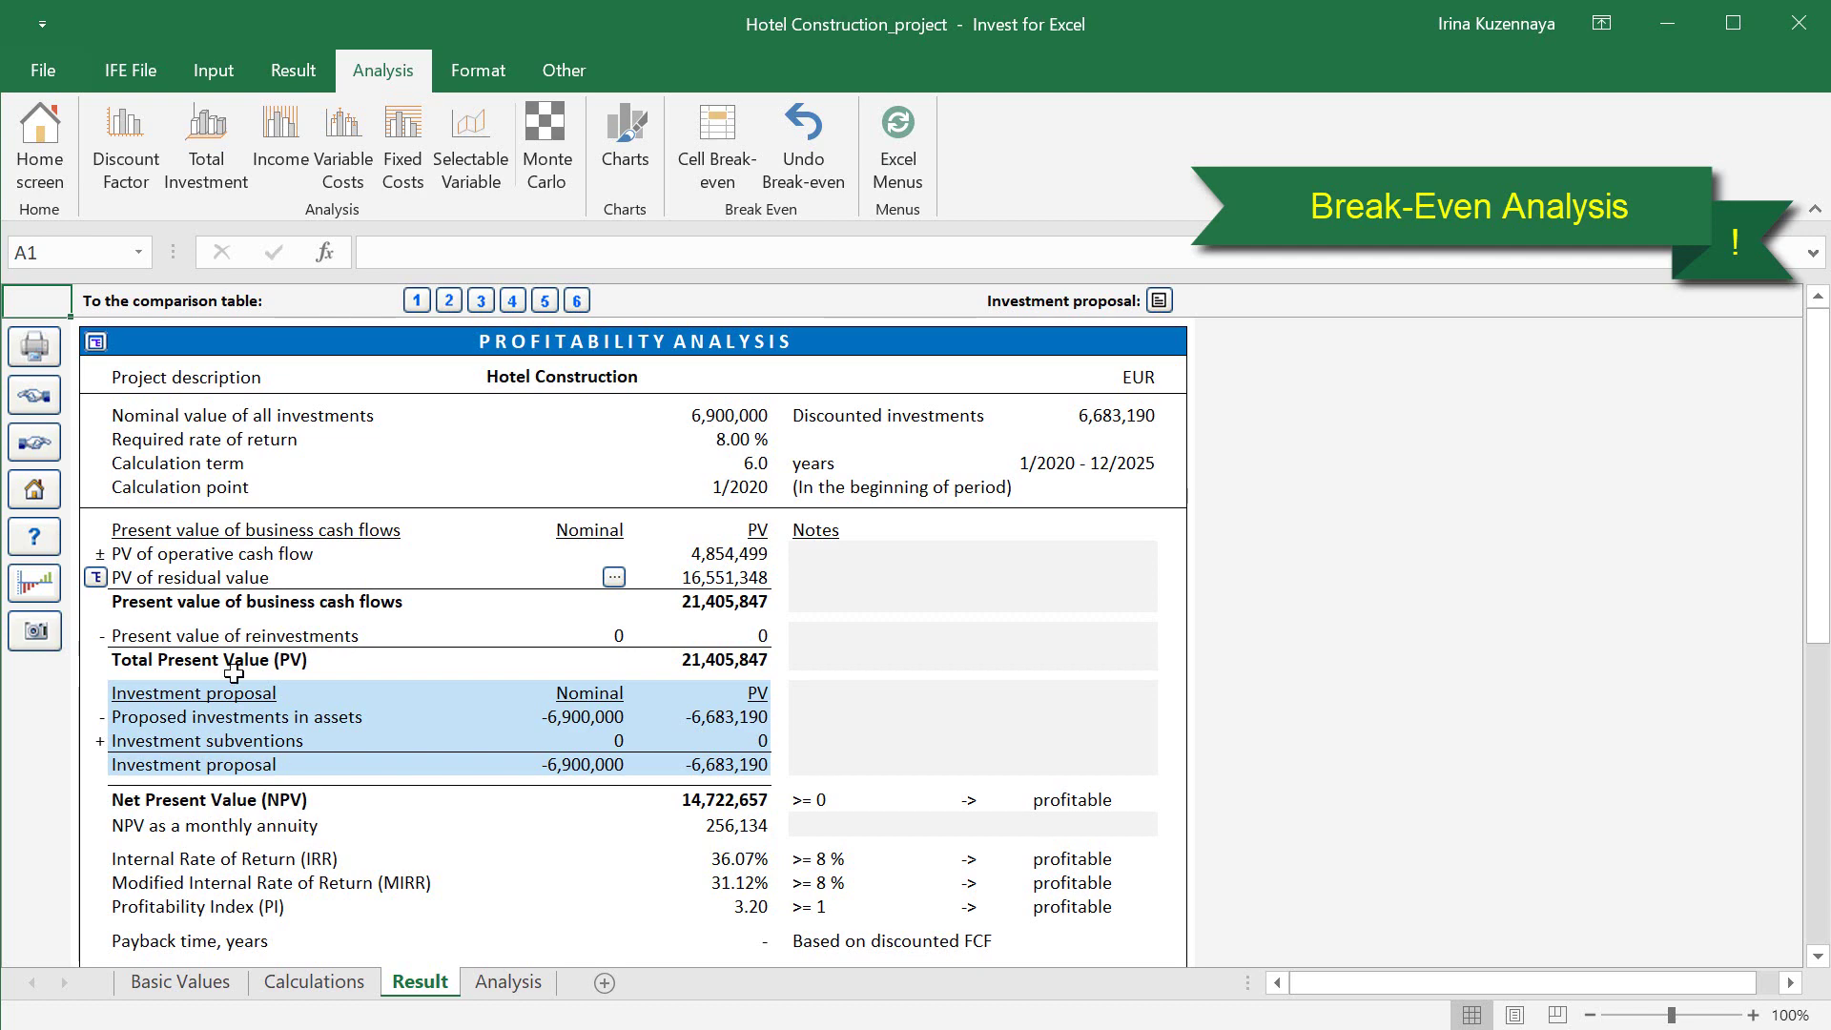
- In the discount factor analysis, chart Discounted Value Added (DCVA) and set the key financials period to 12/2021
{"action": "left_click", "coordinate": [43, 446]}
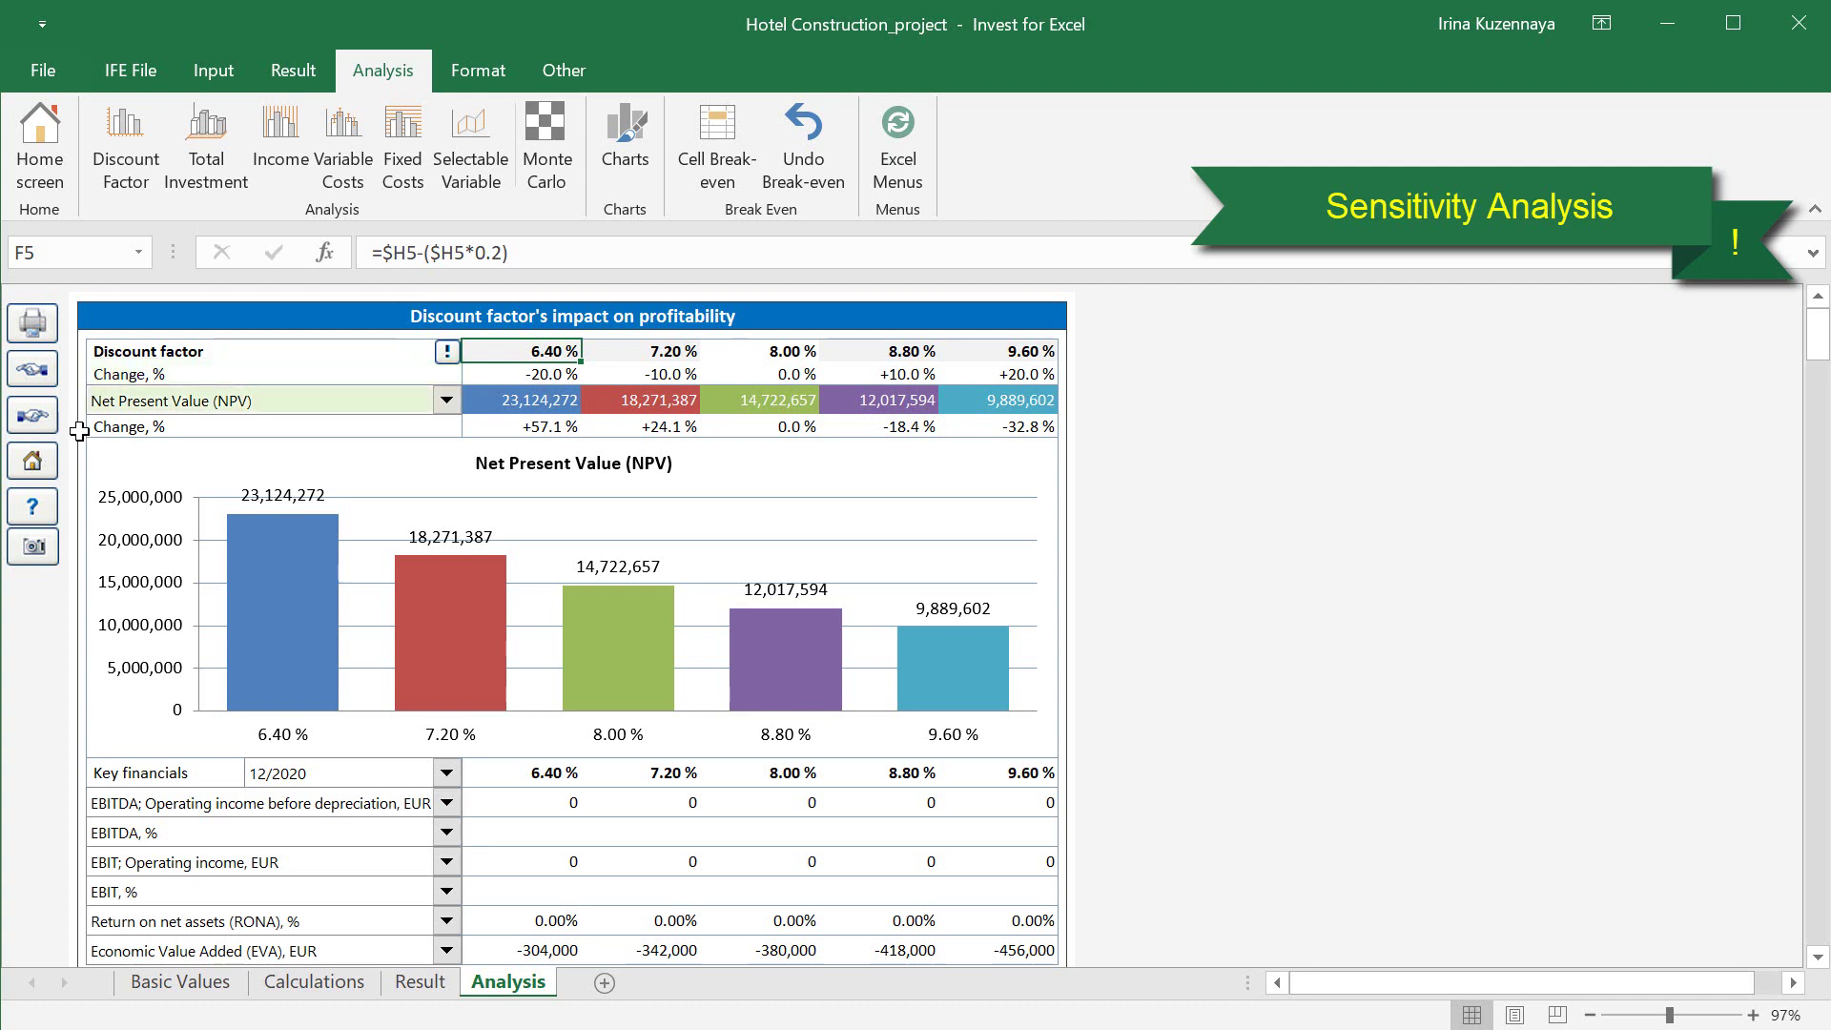
{"action": "left_click", "coordinate": [445, 402]}
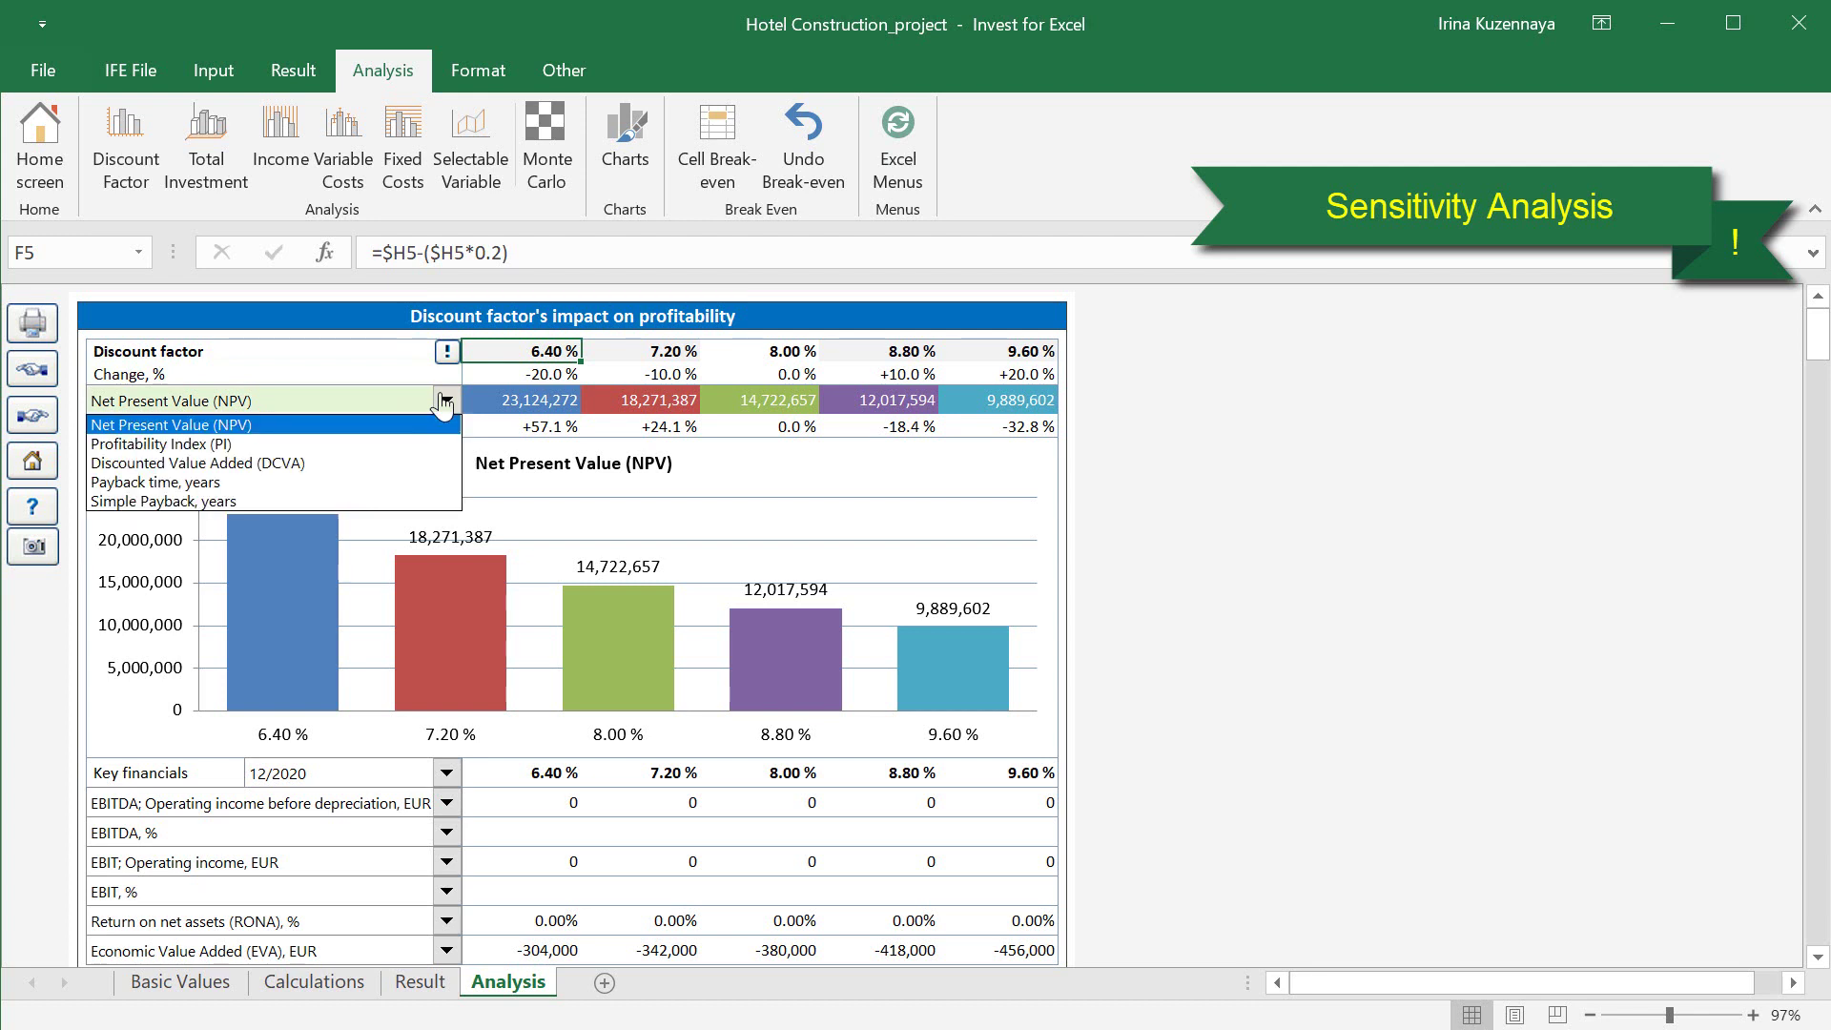
{"action": "left_click", "coordinate": [387, 463]}
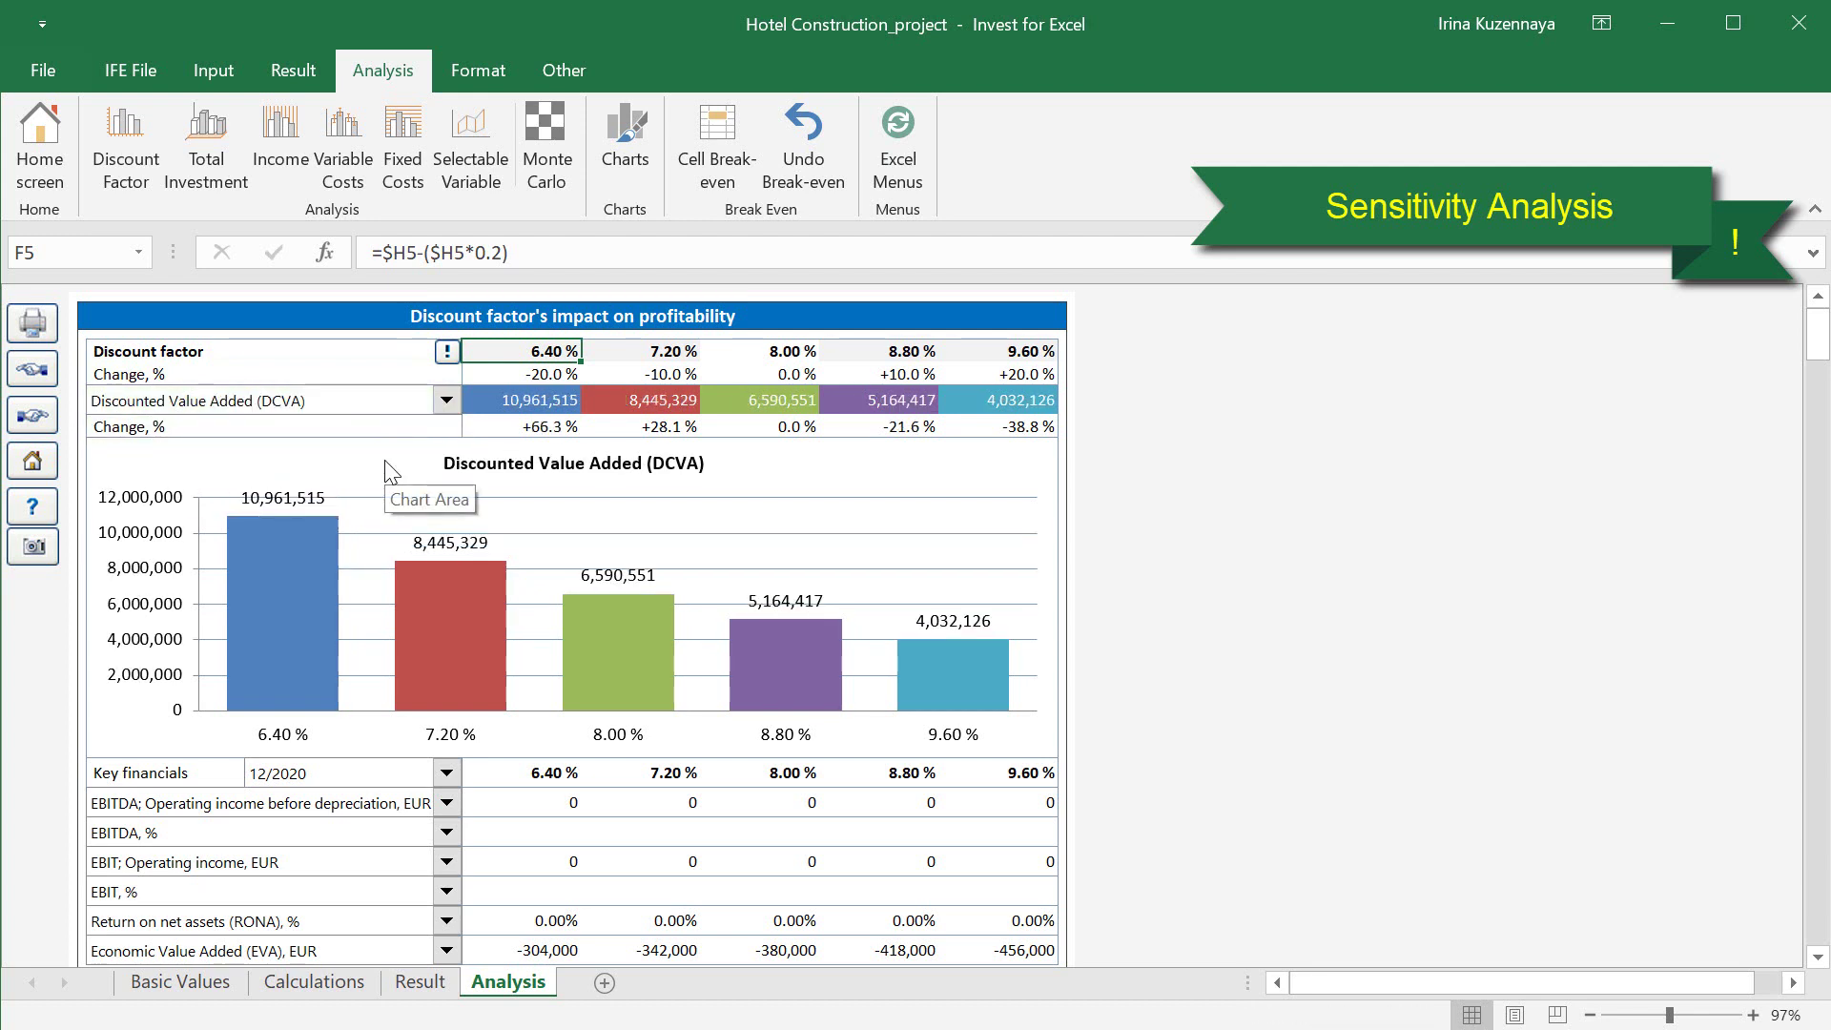
{"action": "left_click", "coordinate": [445, 776]}
{"action": "left_click", "coordinate": [381, 818]}
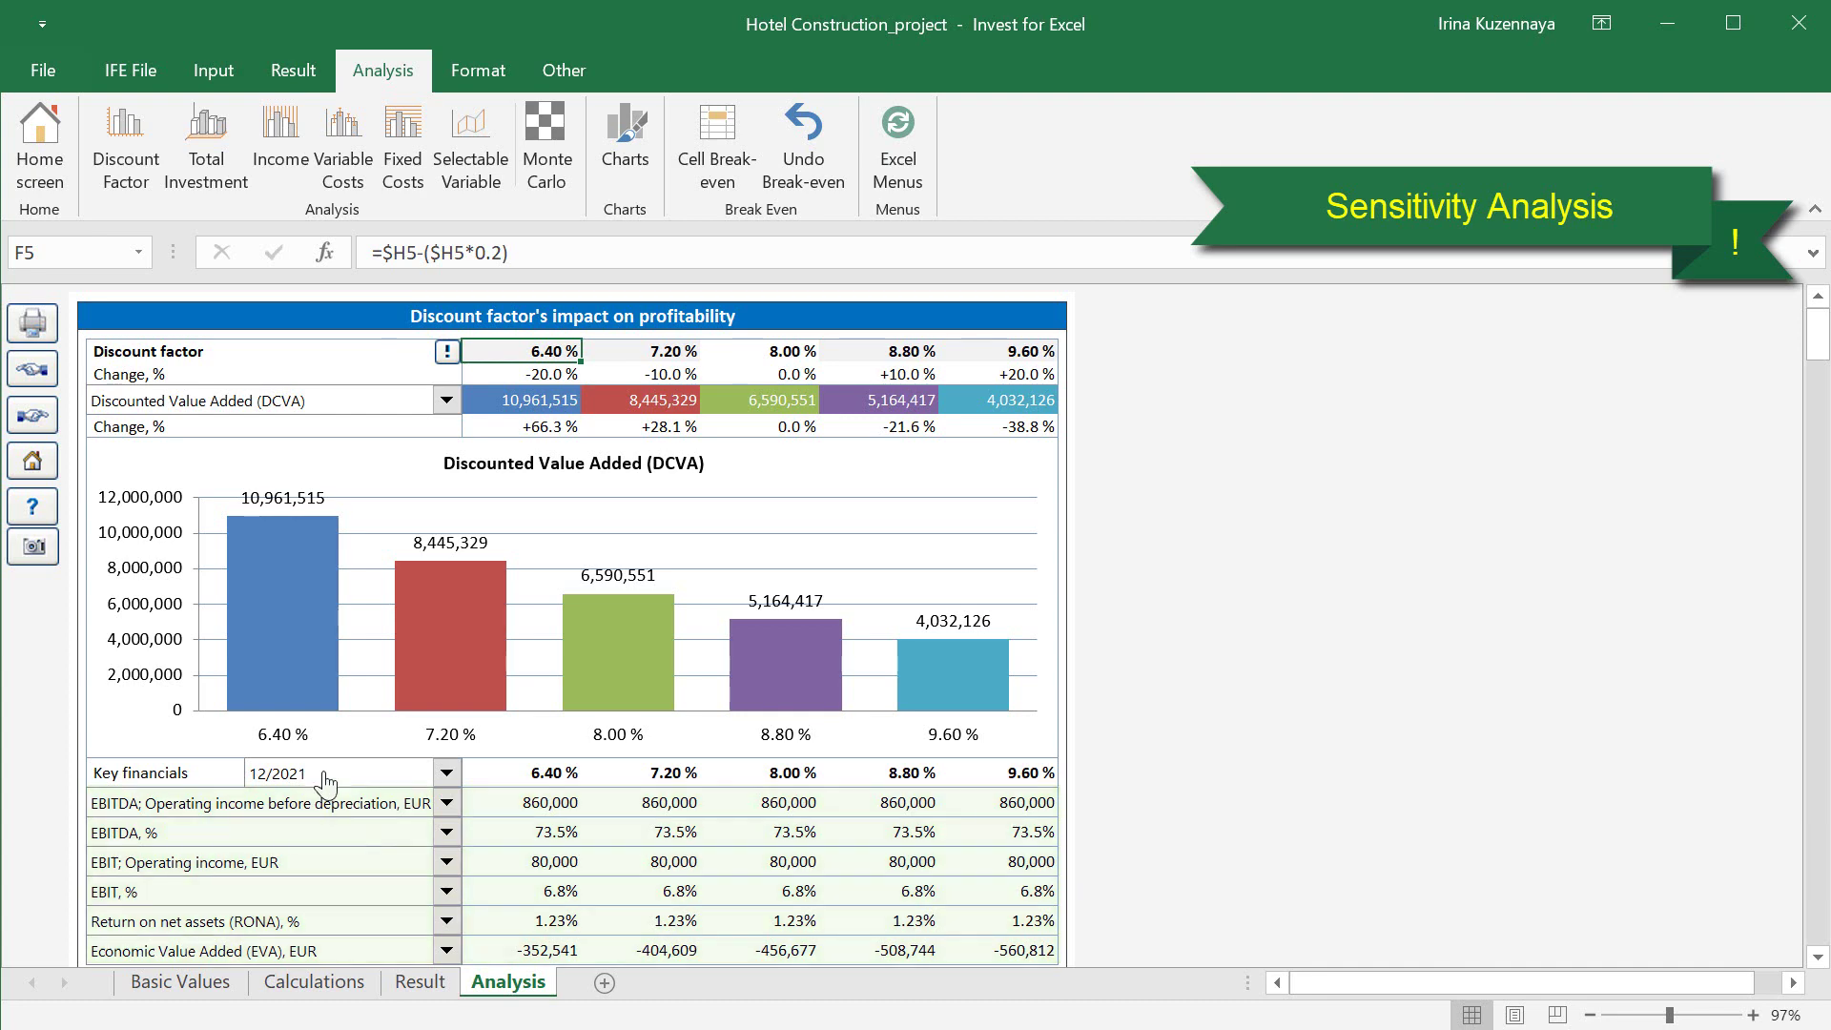
- Examine the impact of total investment, income, variable costs and fixed costs on profitability
{"action": "left_click", "coordinate": [45, 425]}
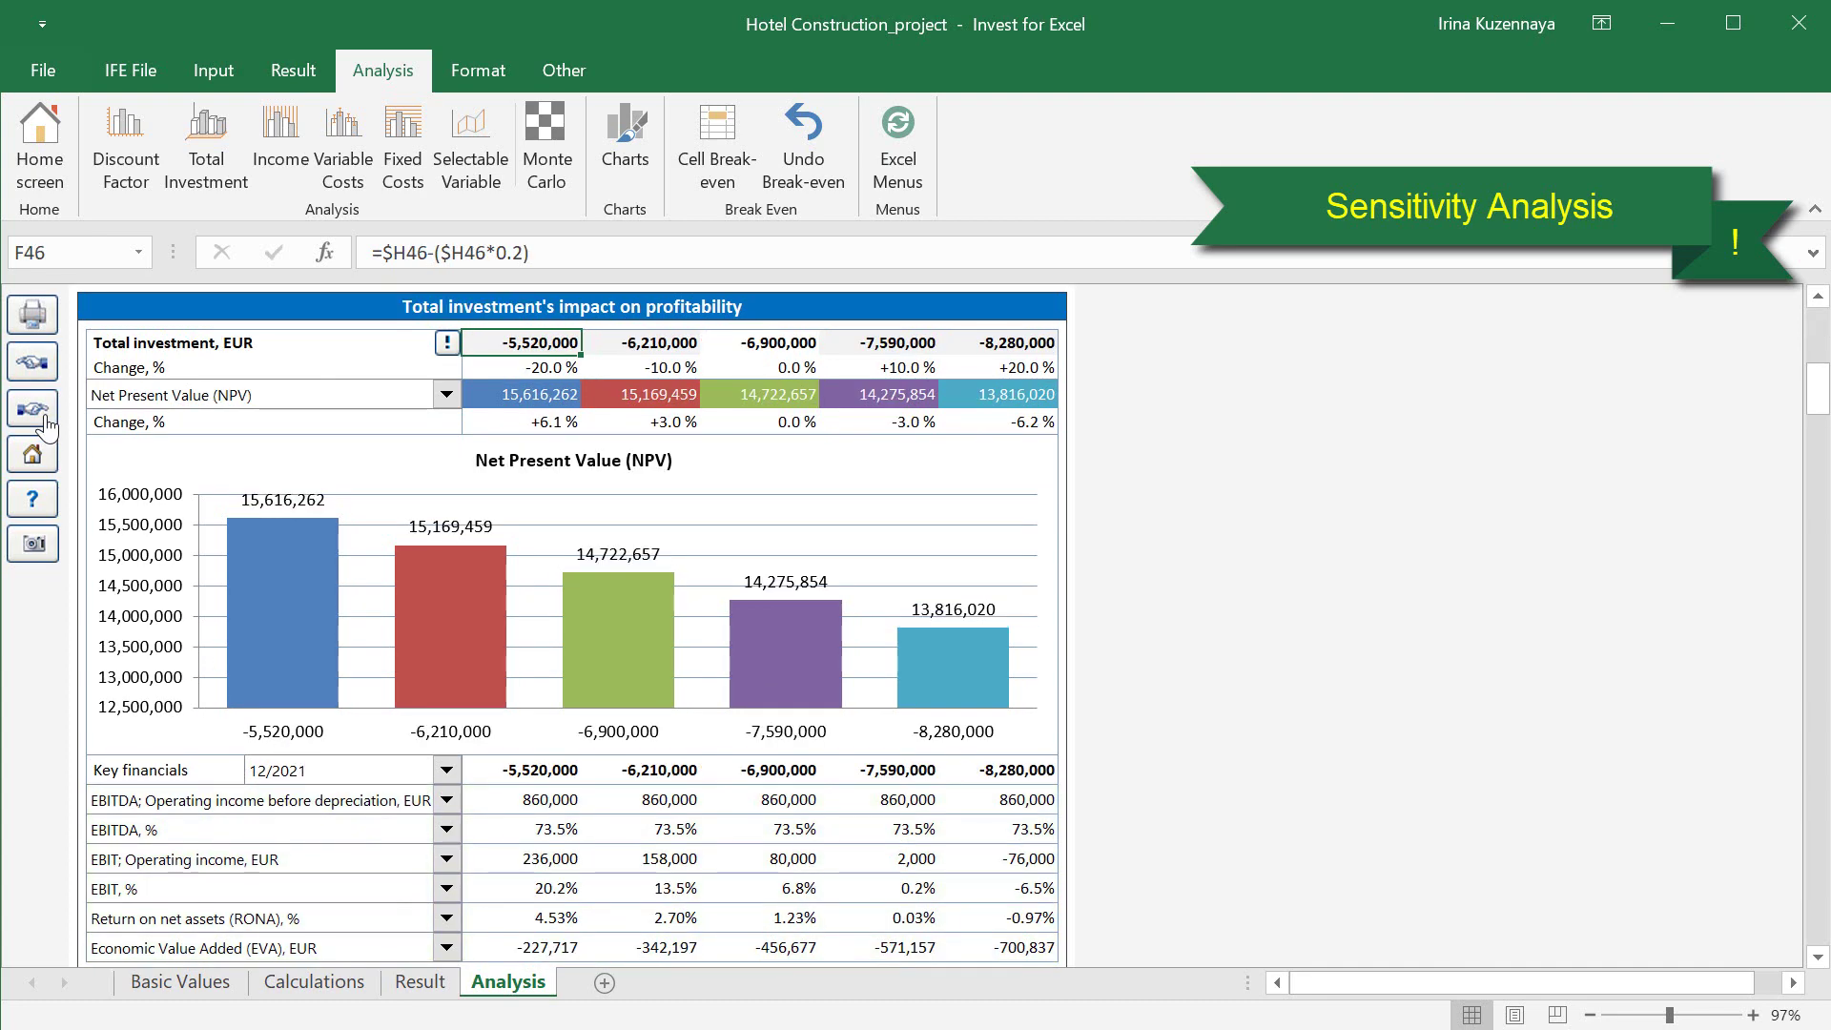
{"action": "left_click", "coordinate": [46, 426]}
{"action": "left_click", "coordinate": [46, 425]}
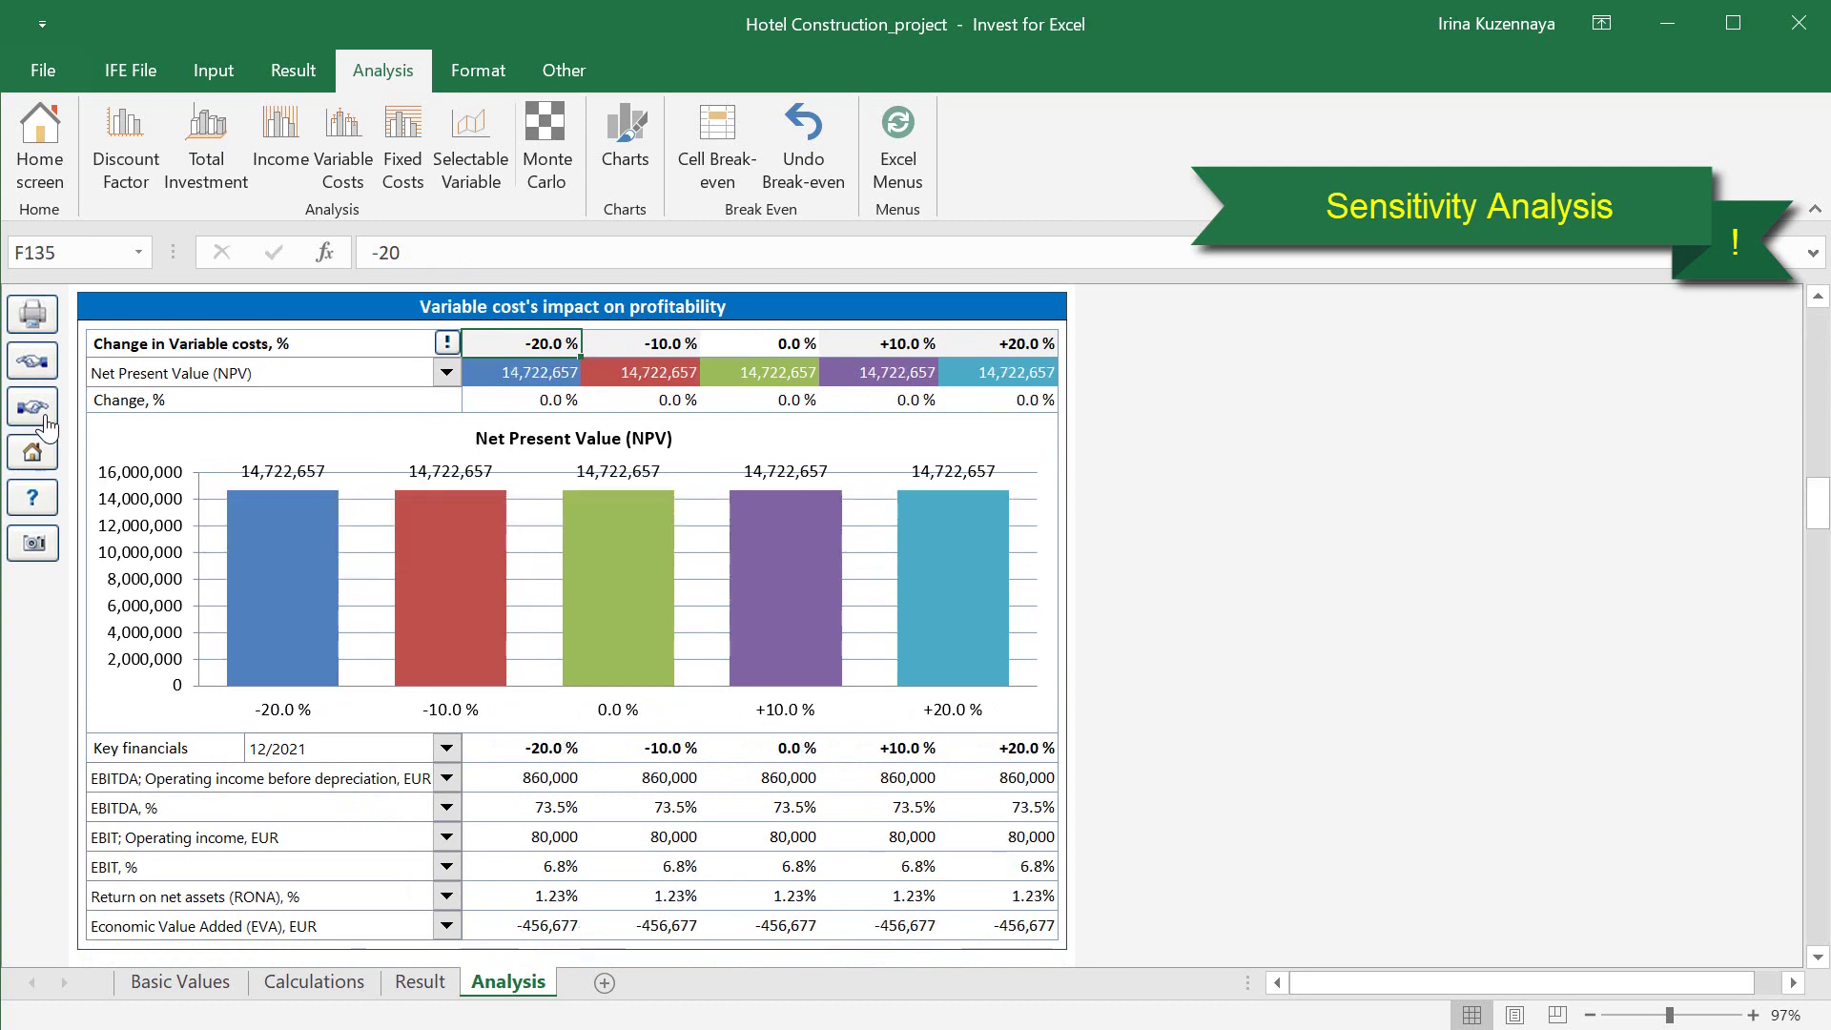
{"action": "left_click", "coordinate": [46, 426]}
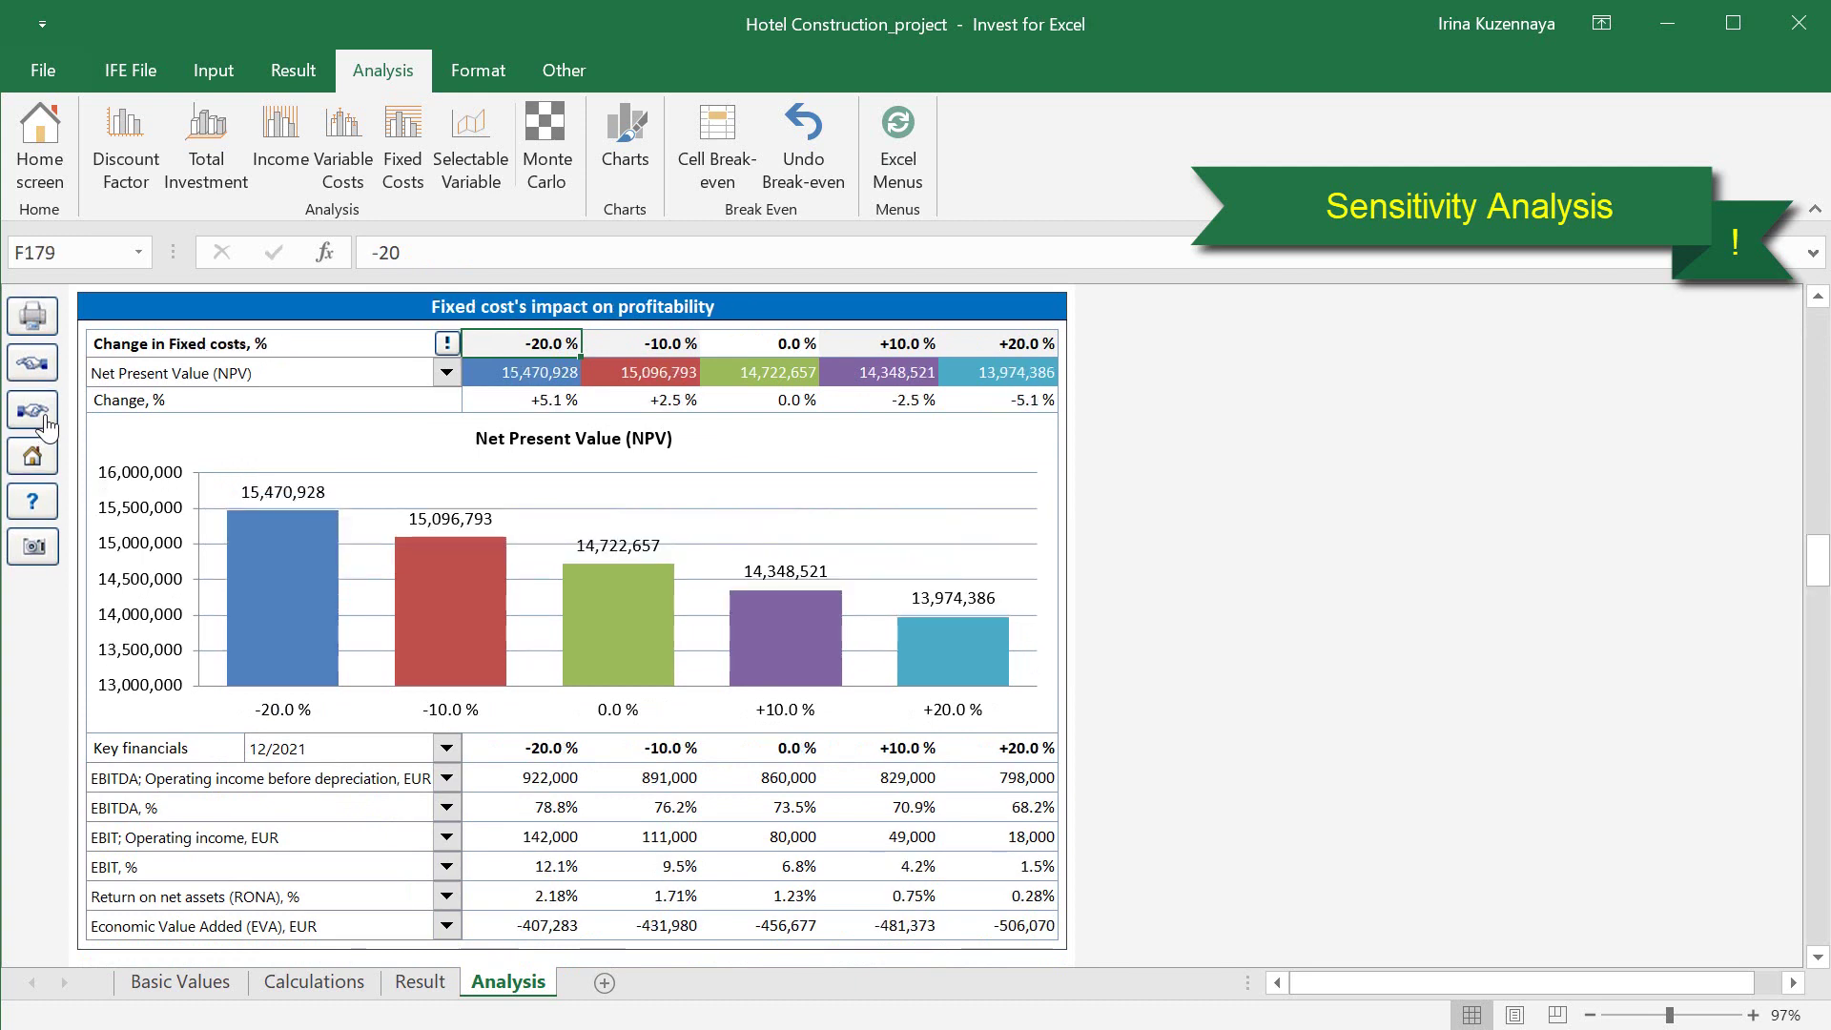
- Set Revenue (rooms) as the variable analysed in the selectable variable's impact on profitability
{"action": "left_click", "coordinate": [46, 425]}
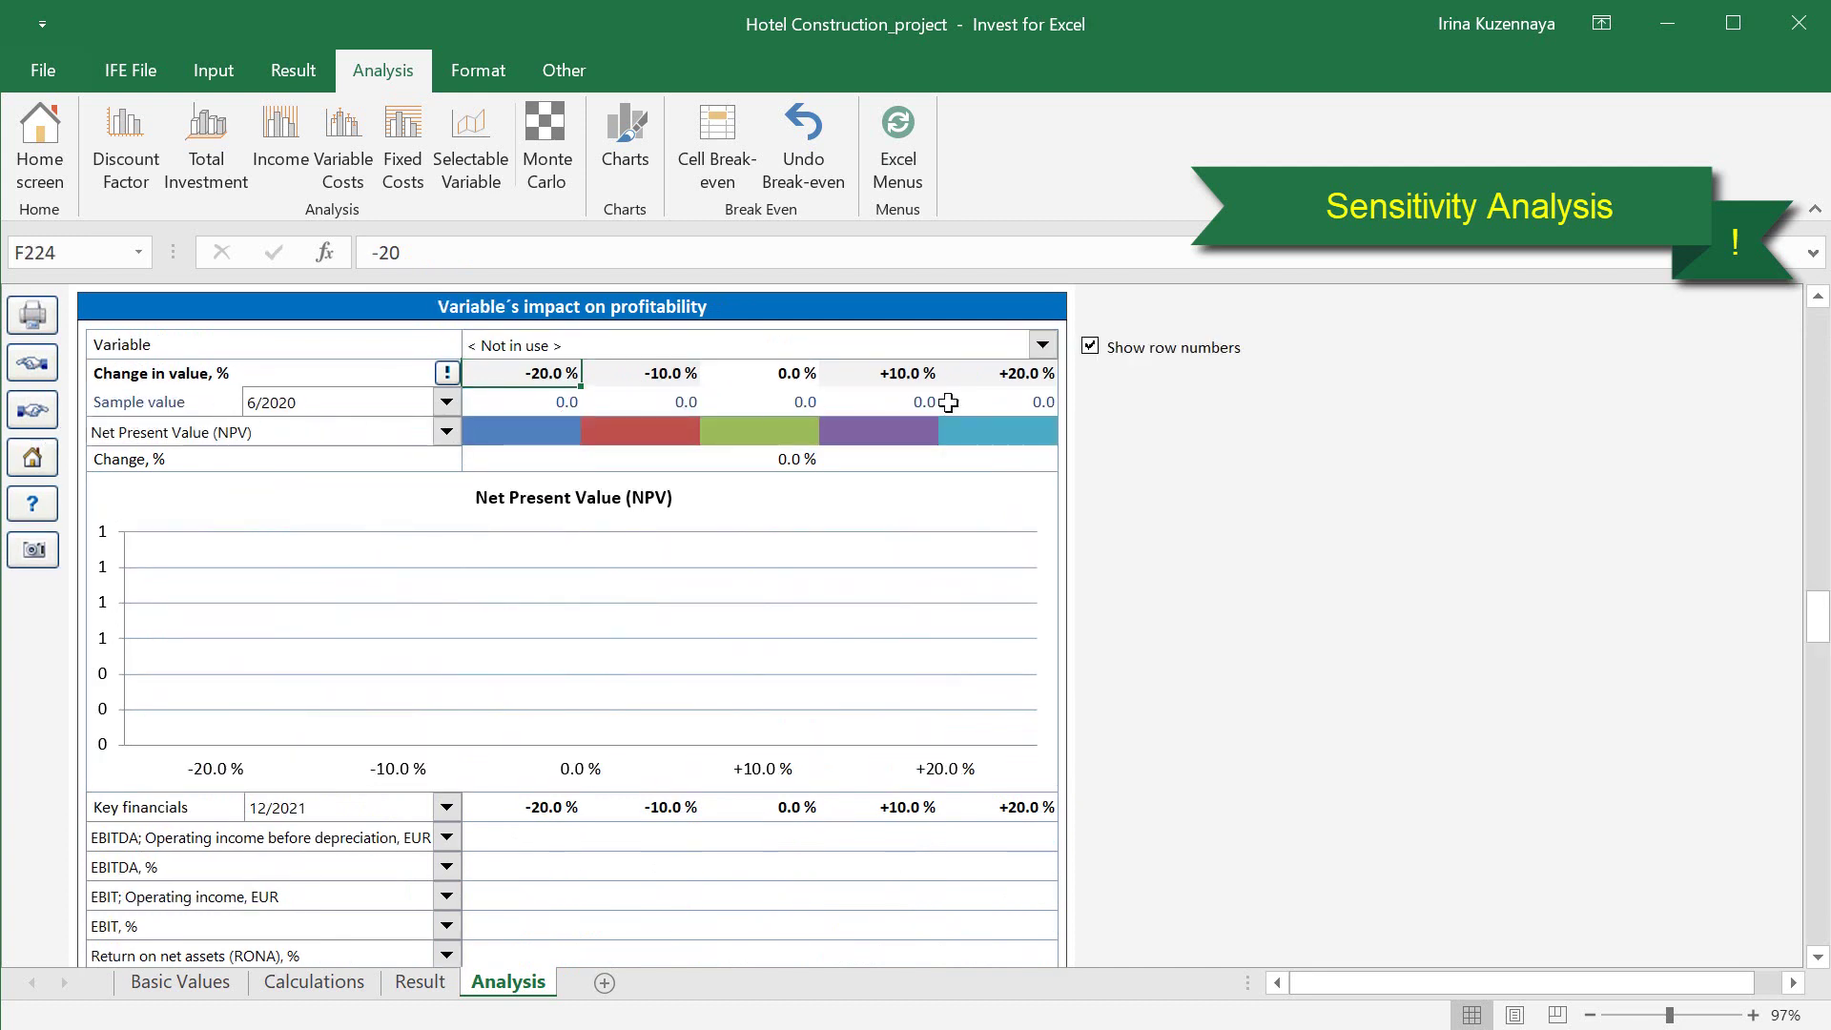
{"action": "left_click", "coordinate": [1042, 345]}
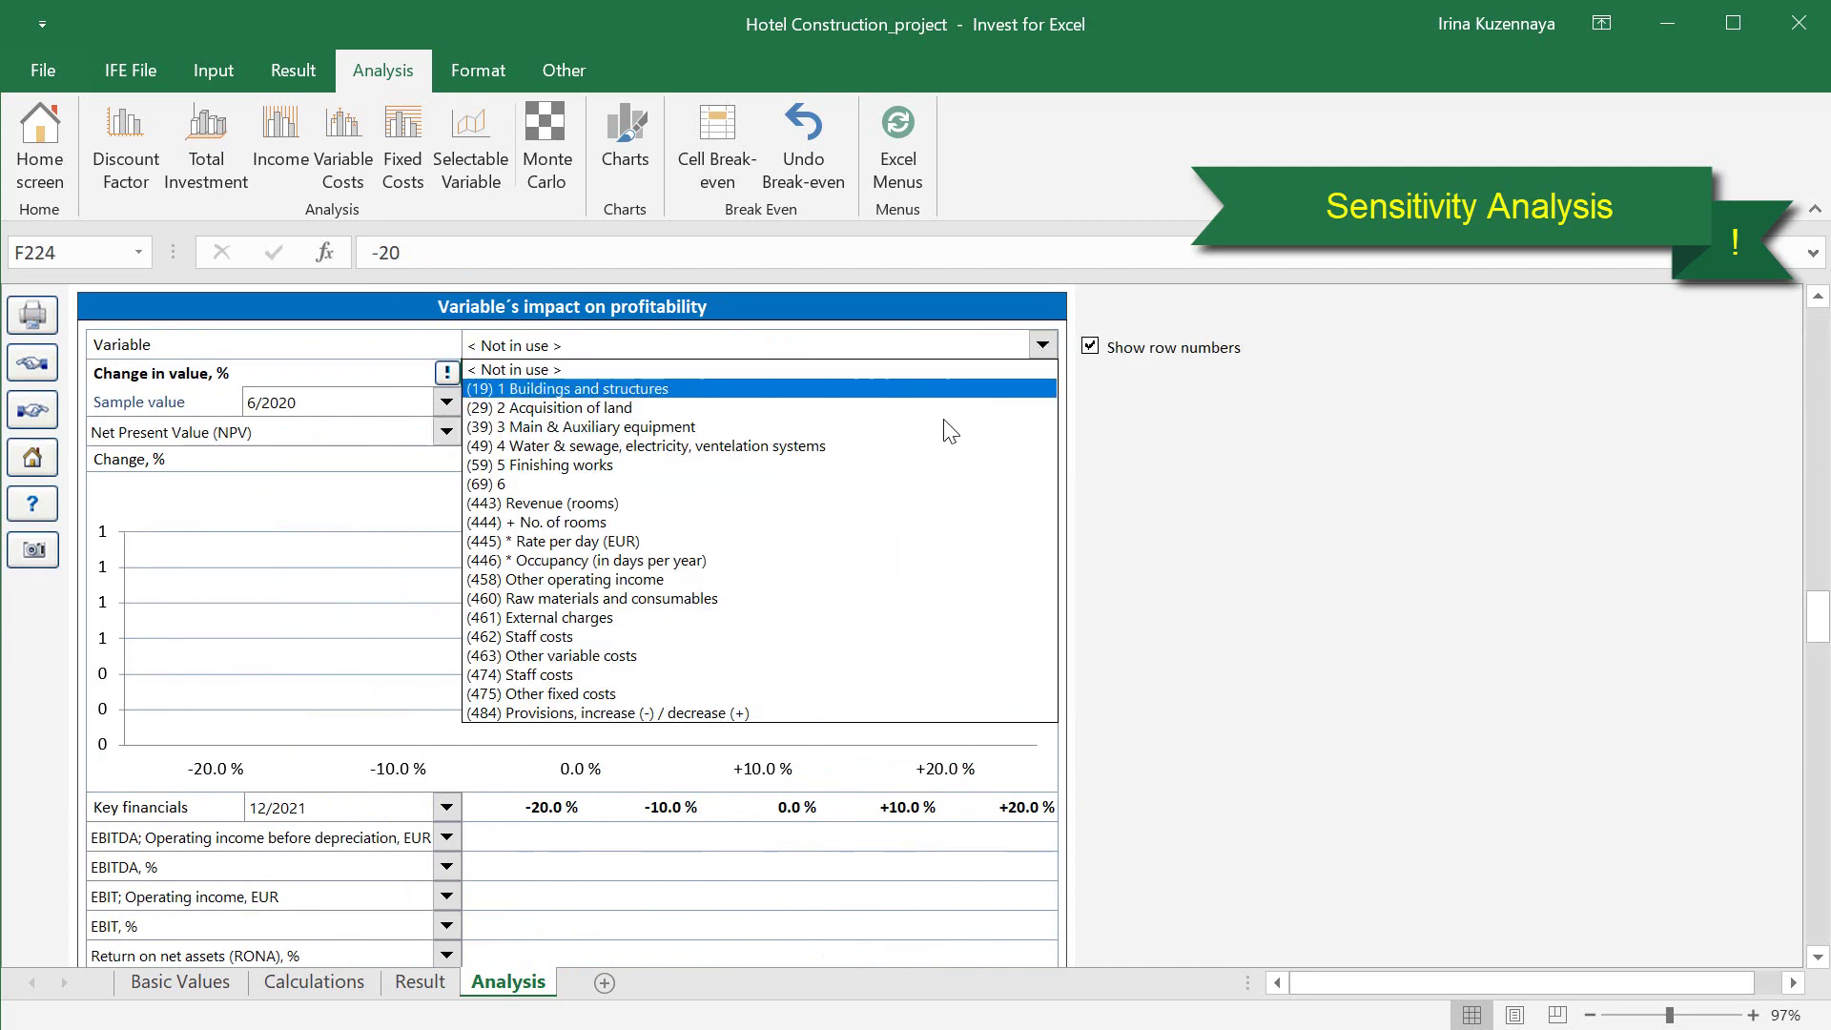
{"action": "left_click", "coordinate": [861, 504]}
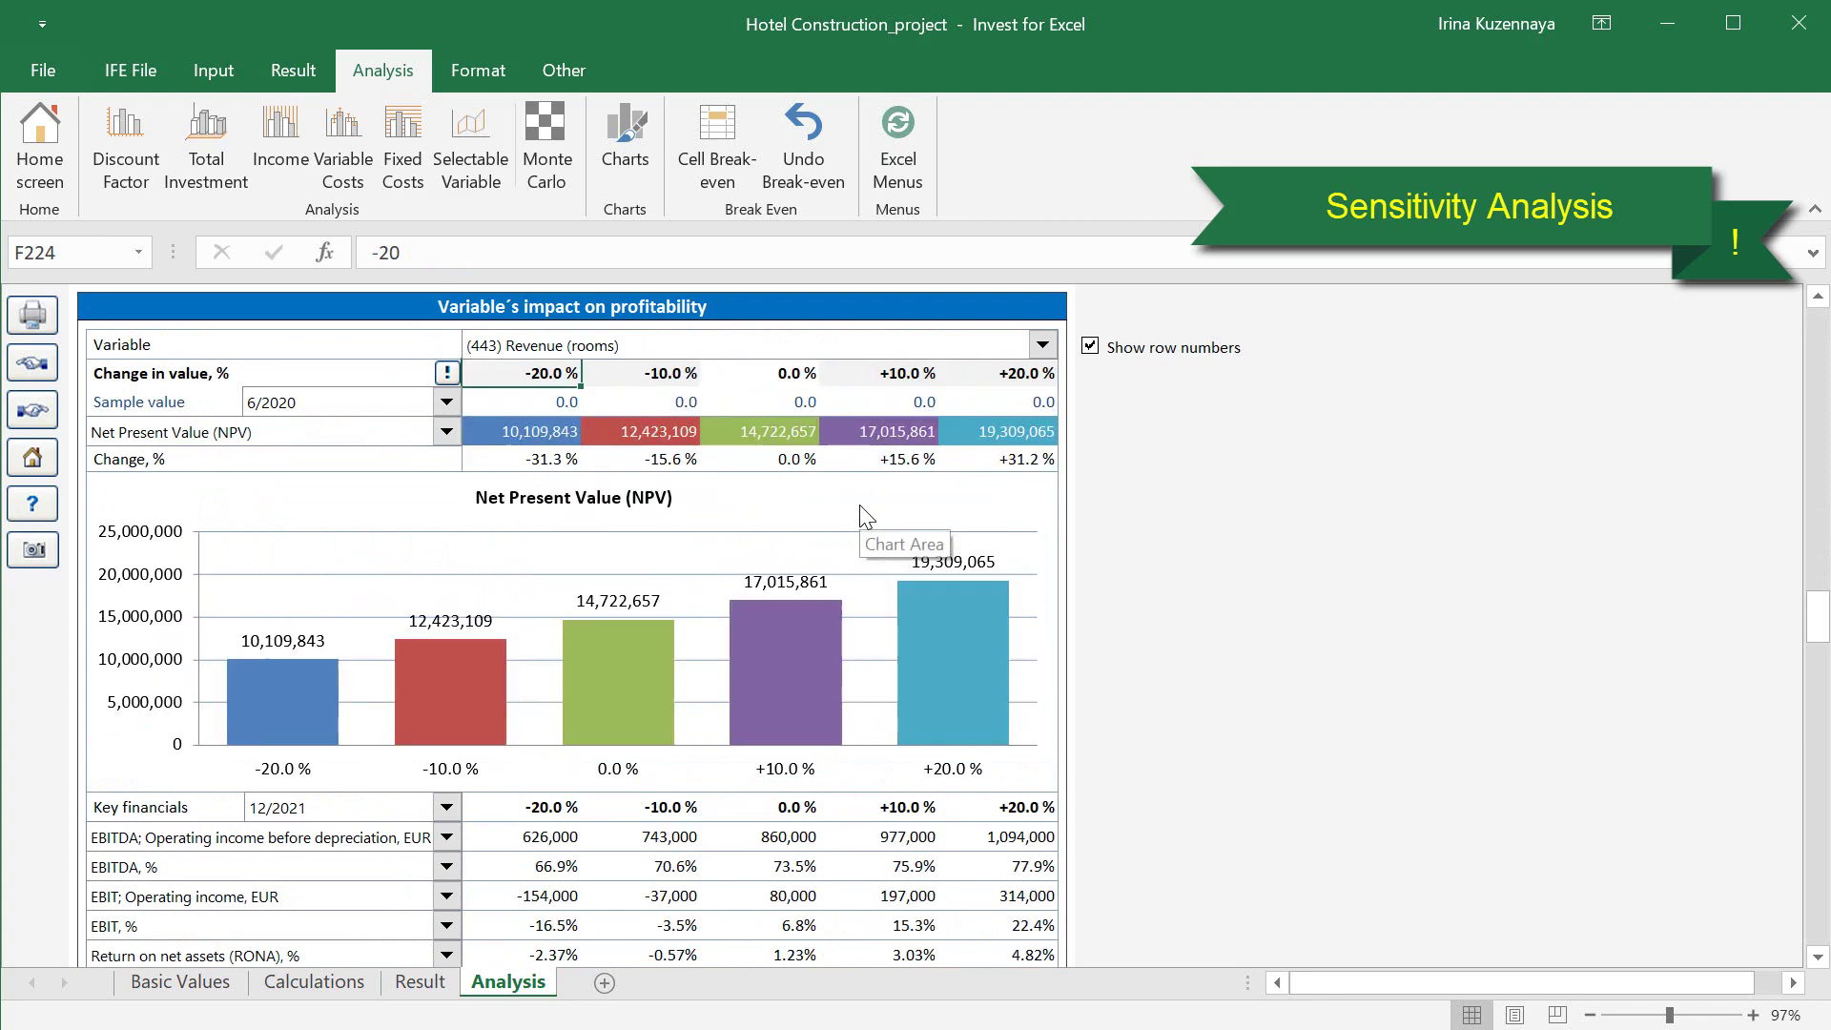
- Create the ready-made calculation chart Cash flow development
{"action": "left_click", "coordinate": [624, 143]}
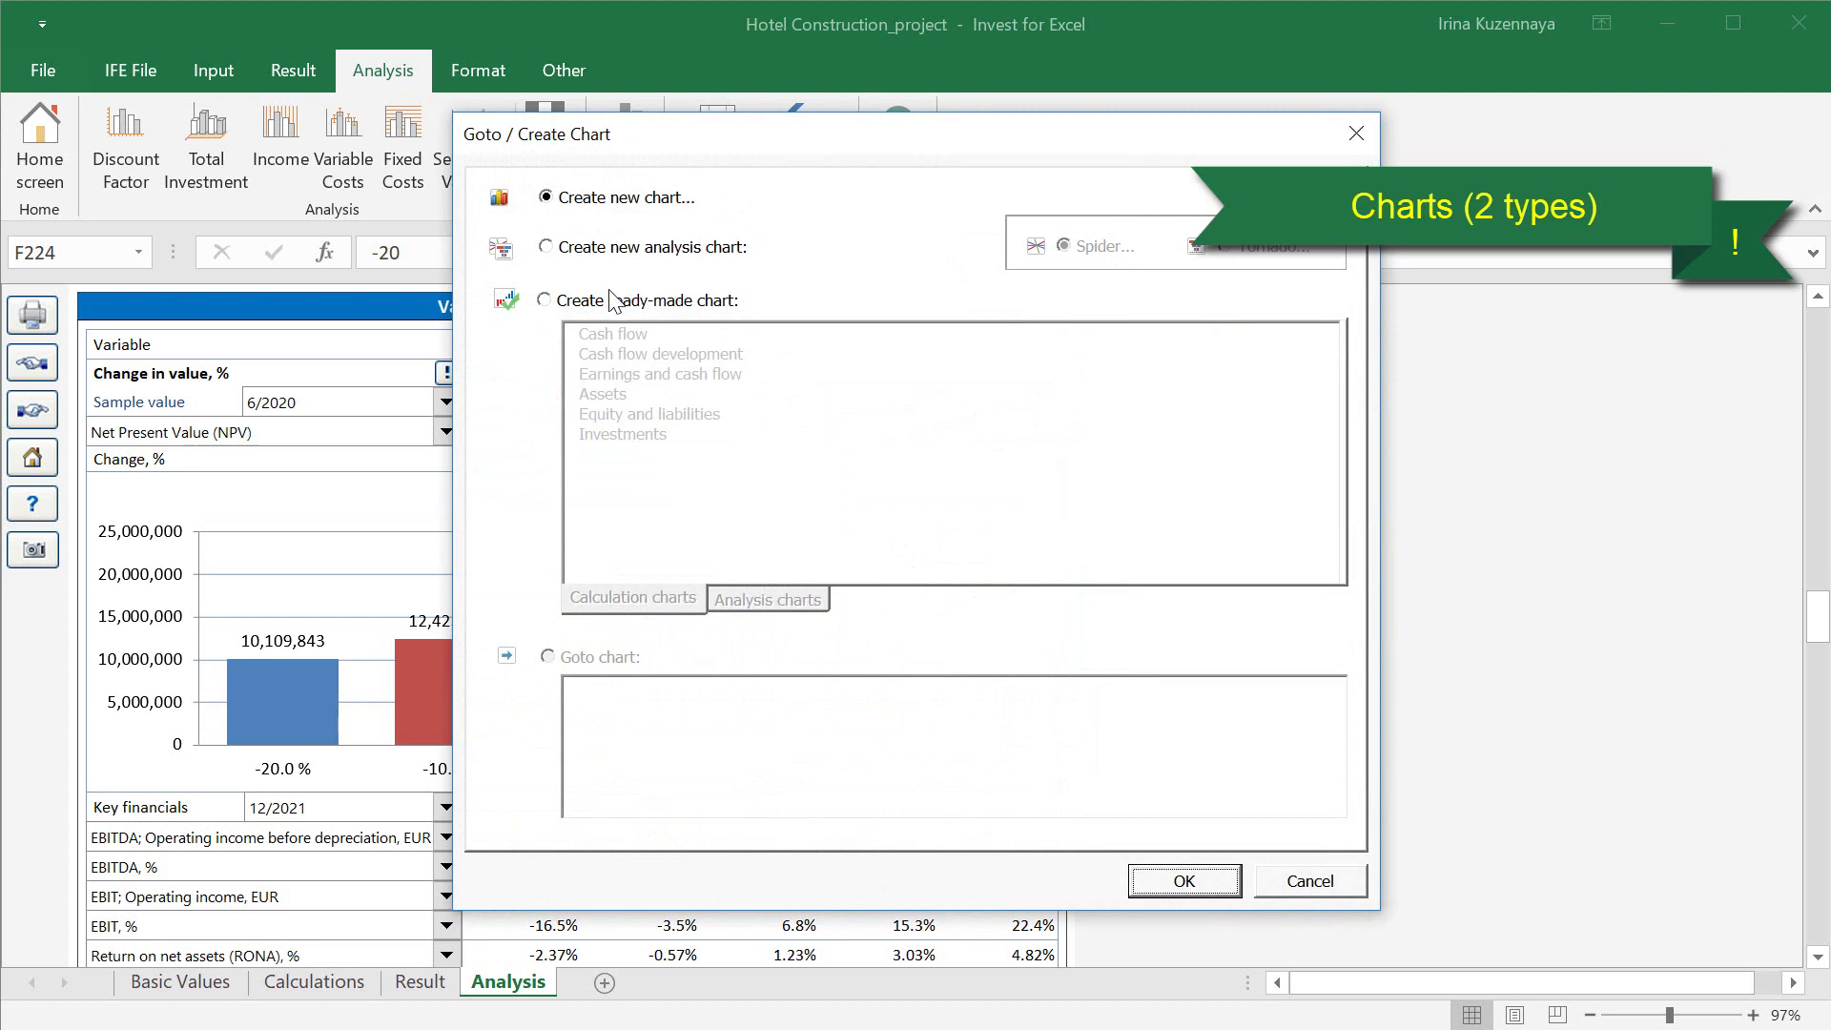
{"action": "left_click", "coordinate": [546, 302]}
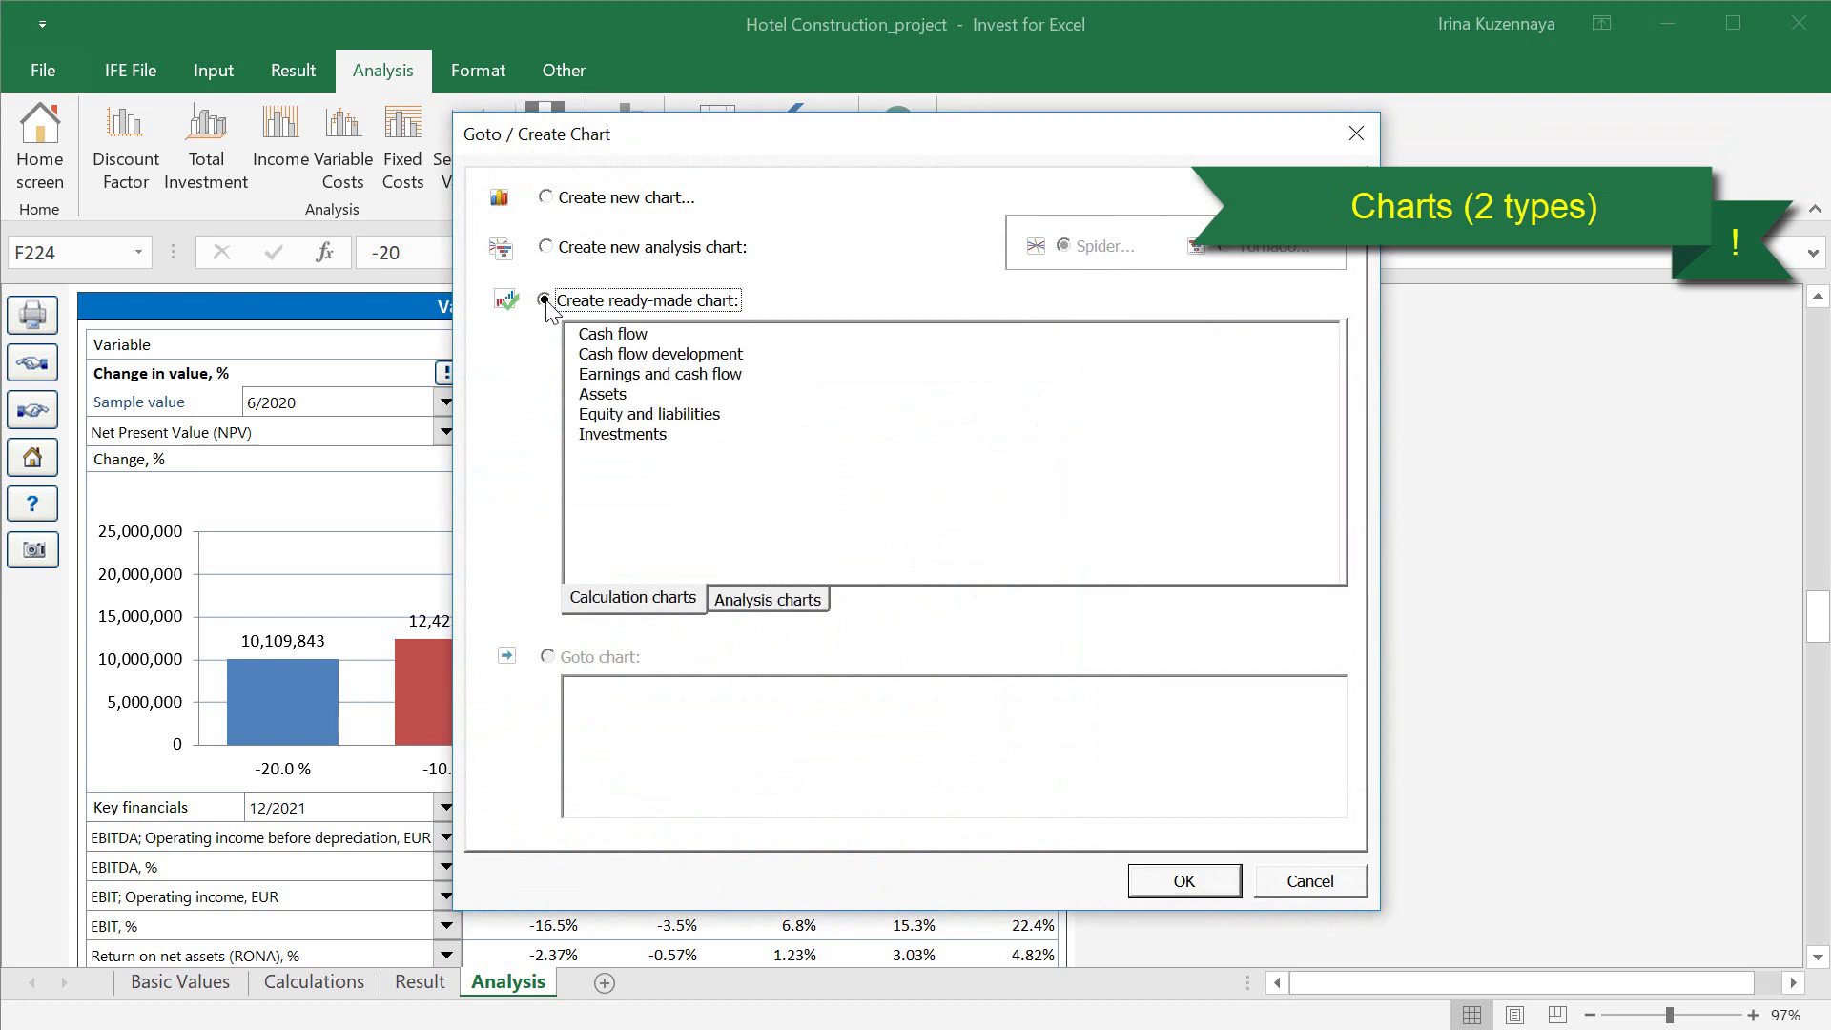
{"action": "left_click", "coordinate": [736, 607]}
{"action": "left_click", "coordinate": [685, 606]}
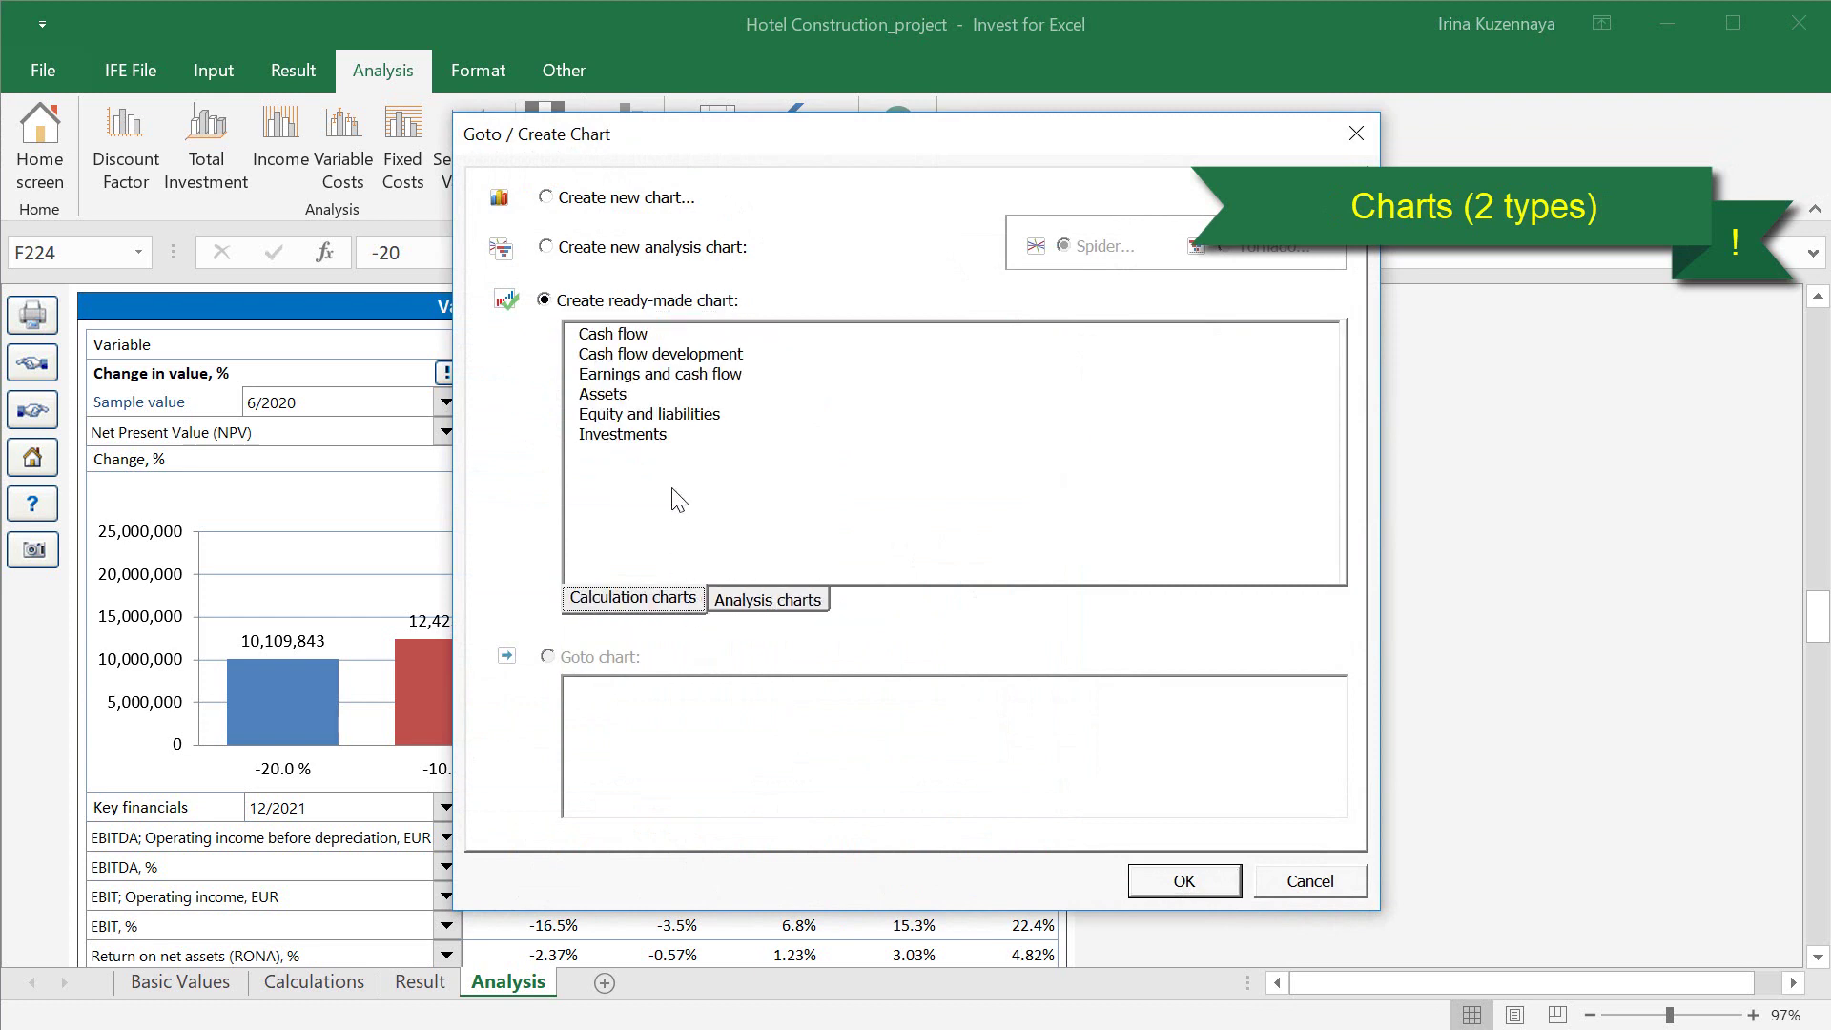
{"action": "double_click", "coordinate": [671, 355]}
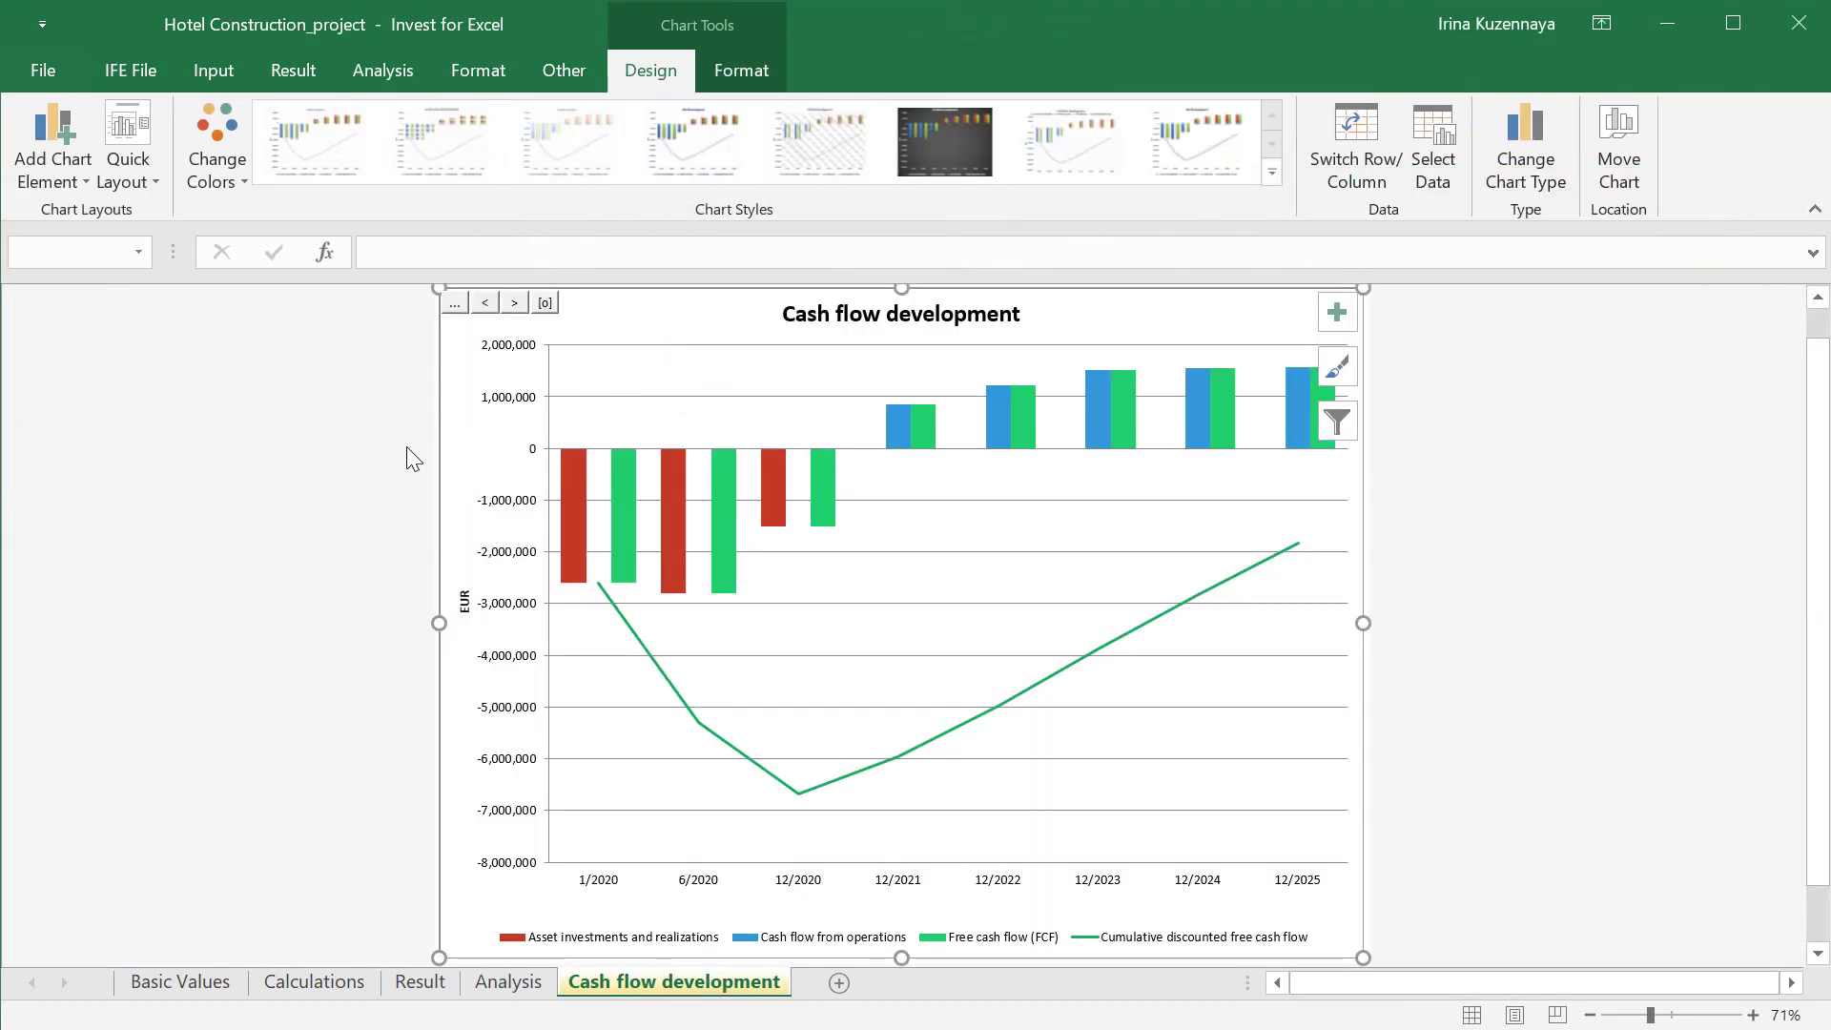
- Save the current hotel construction calculation file
{"action": "left_click", "coordinate": [143, 71]}
{"action": "left_click", "coordinate": [444, 128]}
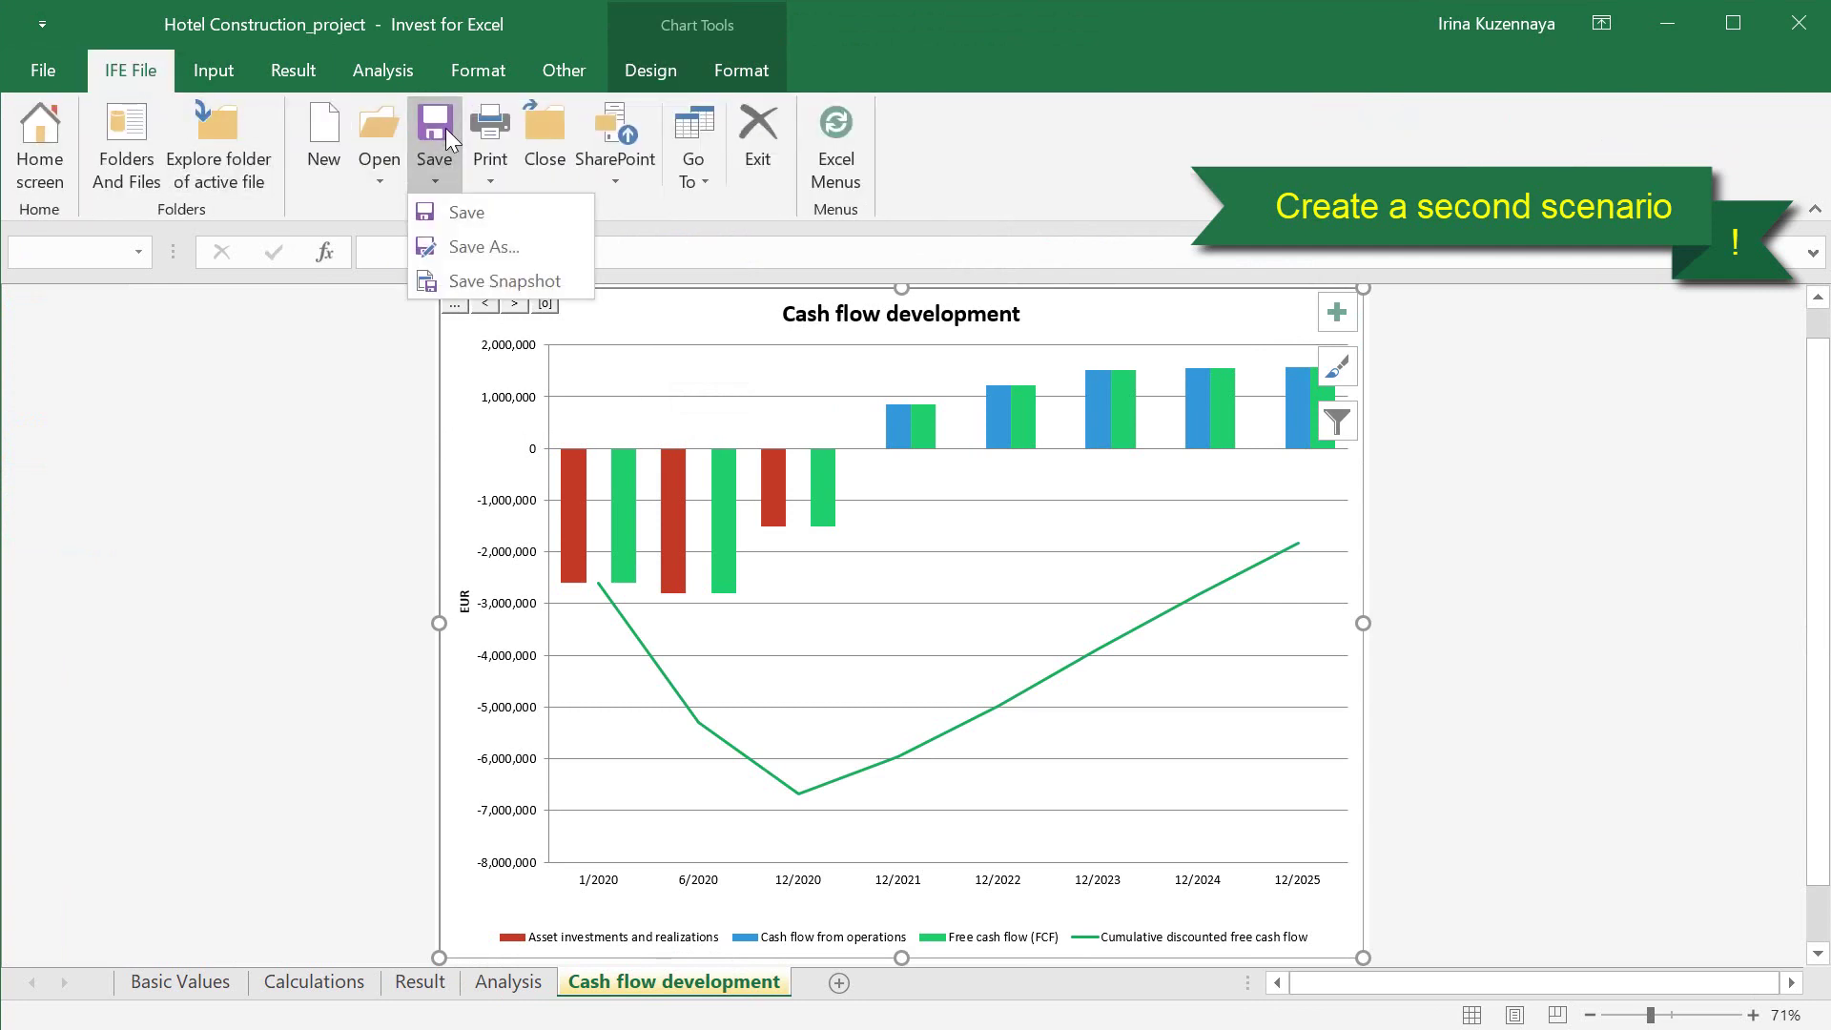
{"action": "left_click", "coordinate": [443, 209]}
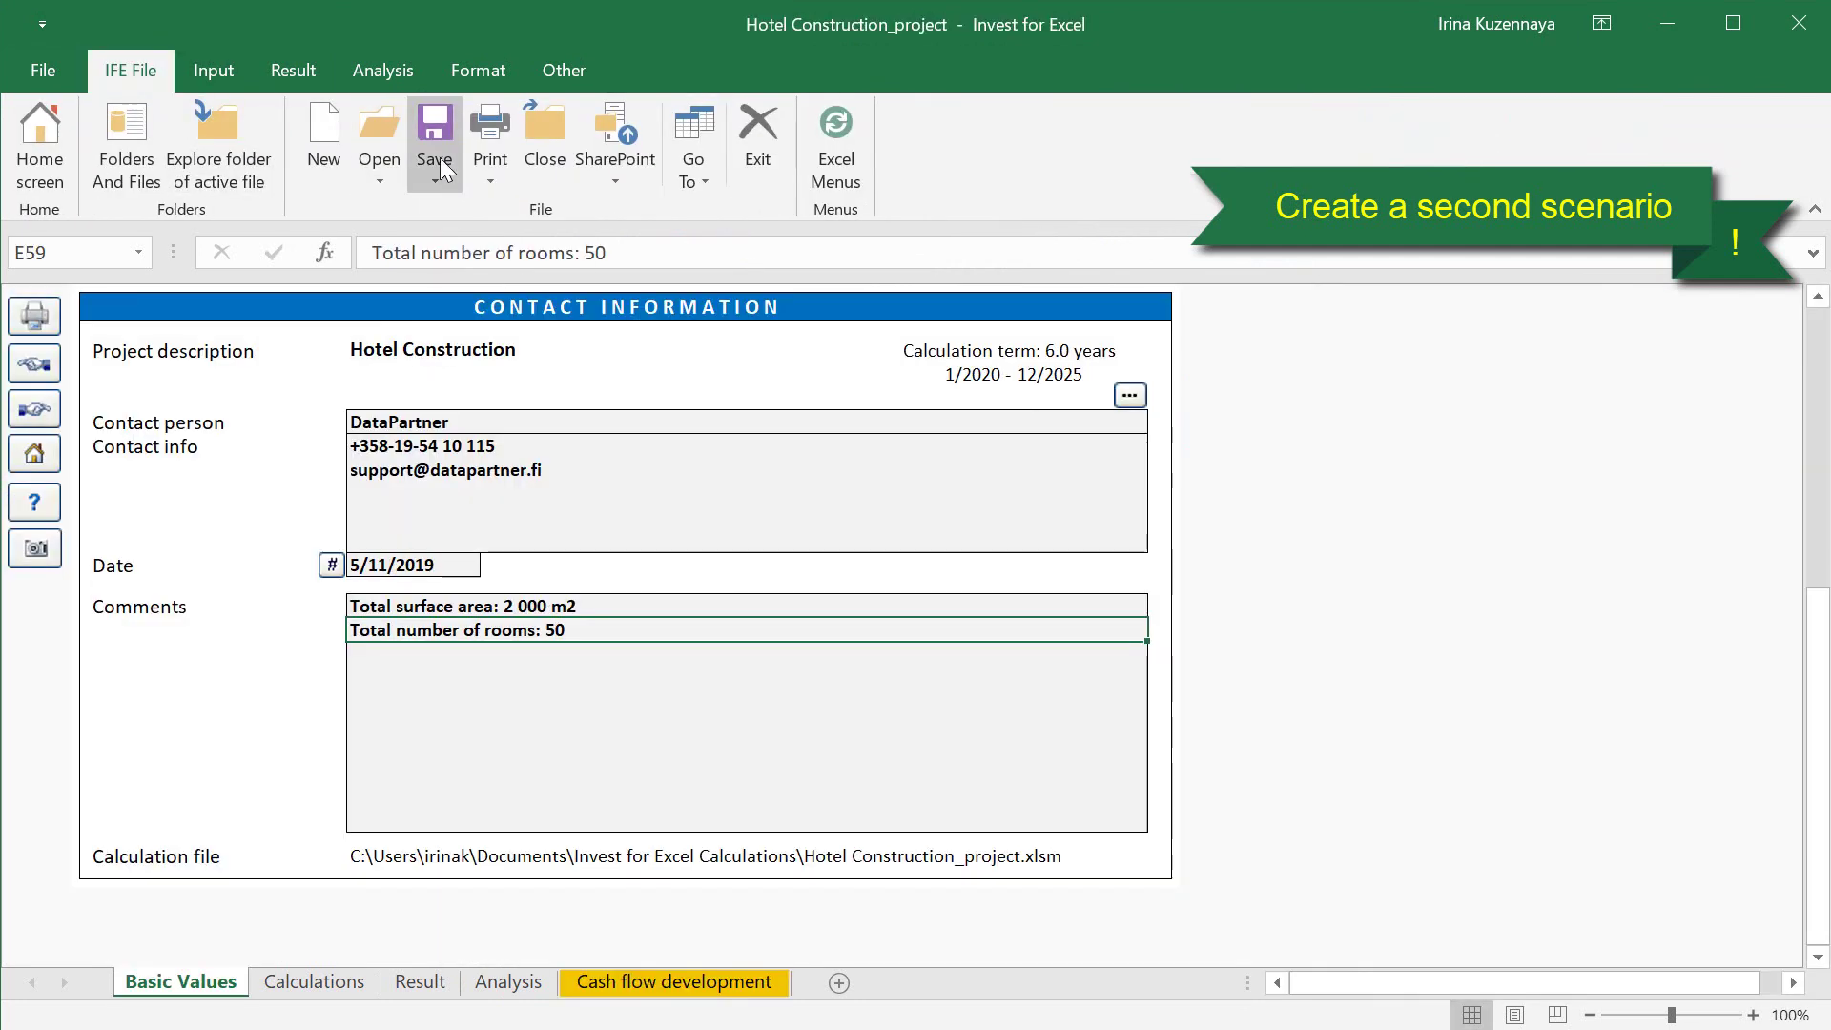
- Save a copy of the calculation as Hotel Construction_project ( 2 scenario) in the same folder
{"action": "left_click", "coordinate": [439, 157]}
{"action": "left_click", "coordinate": [450, 248]}
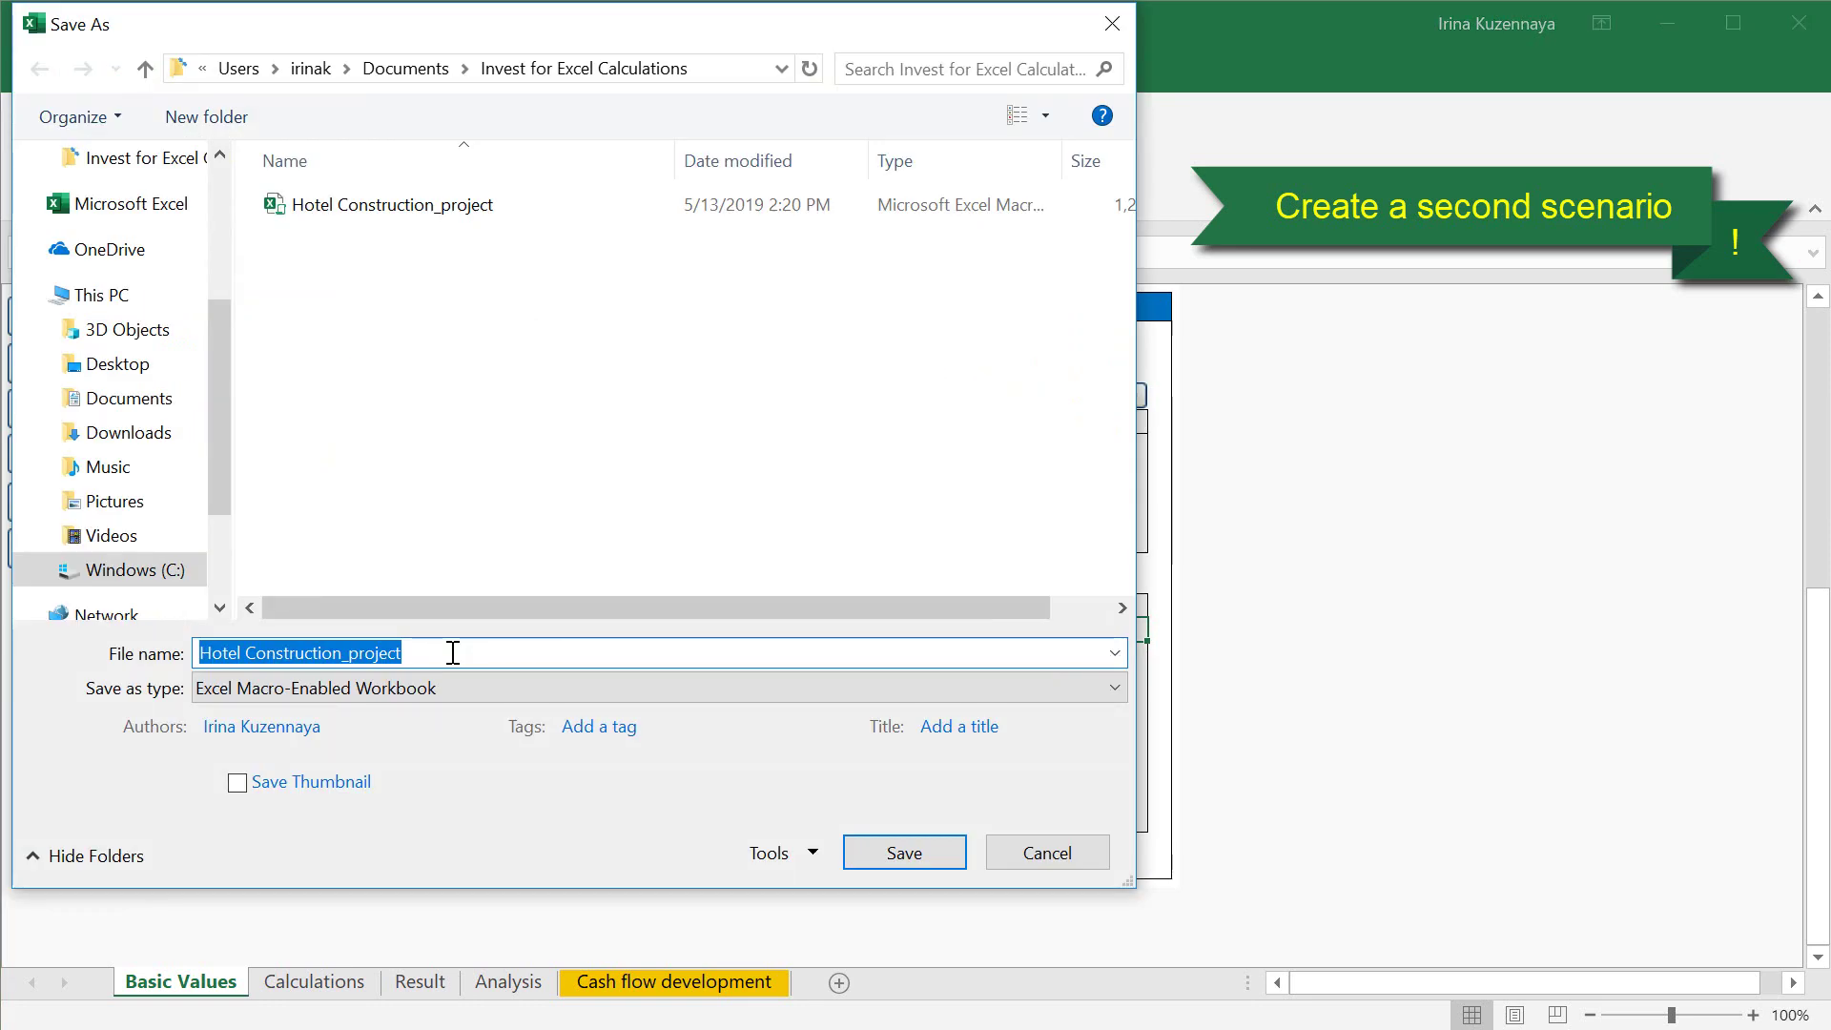
{"action": "left_click", "coordinate": [449, 654]}
{"action": "type", "text": "( 2 scenario)"}
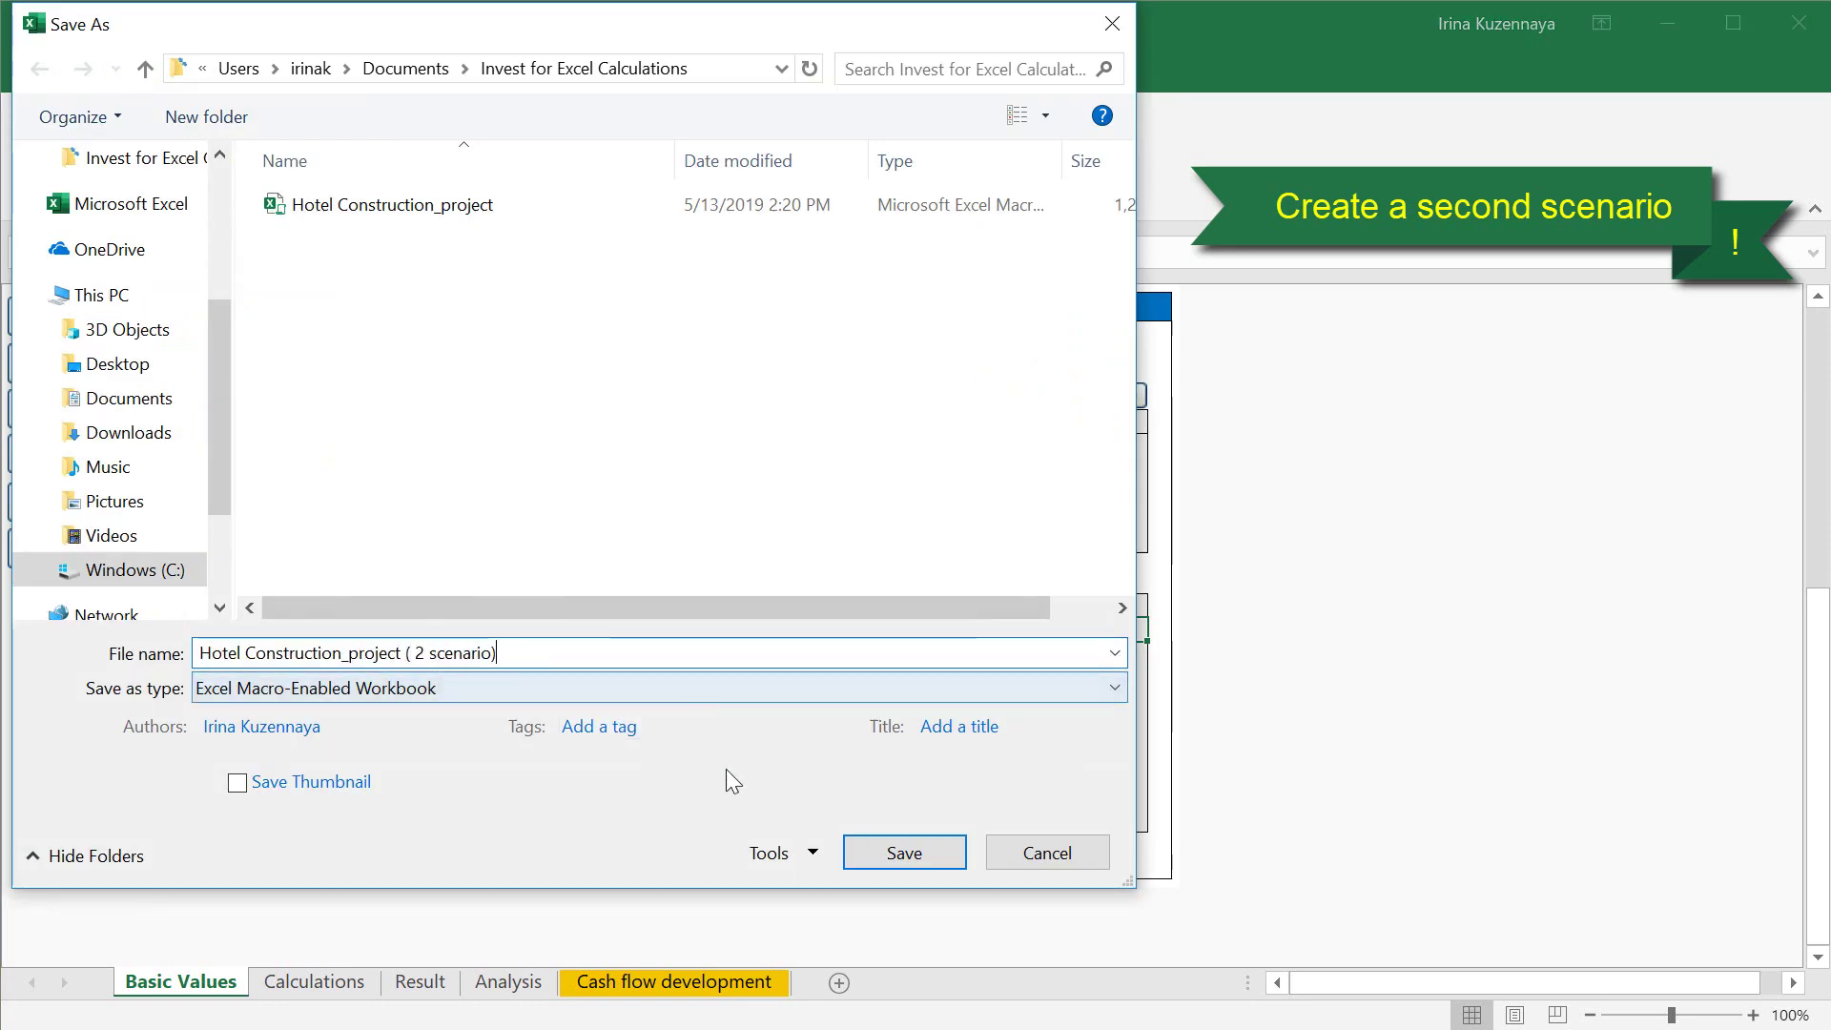
{"action": "left_click", "coordinate": [902, 853]}
- Extend the project description to Hotel Construction ( + 20 rooms) and add investment 6, Extra investment ( + 20 rooms), of -2,000,000 in 1/2020 with 10% depreciation
{"action": "type", "text": "( + 20 rooms)"}
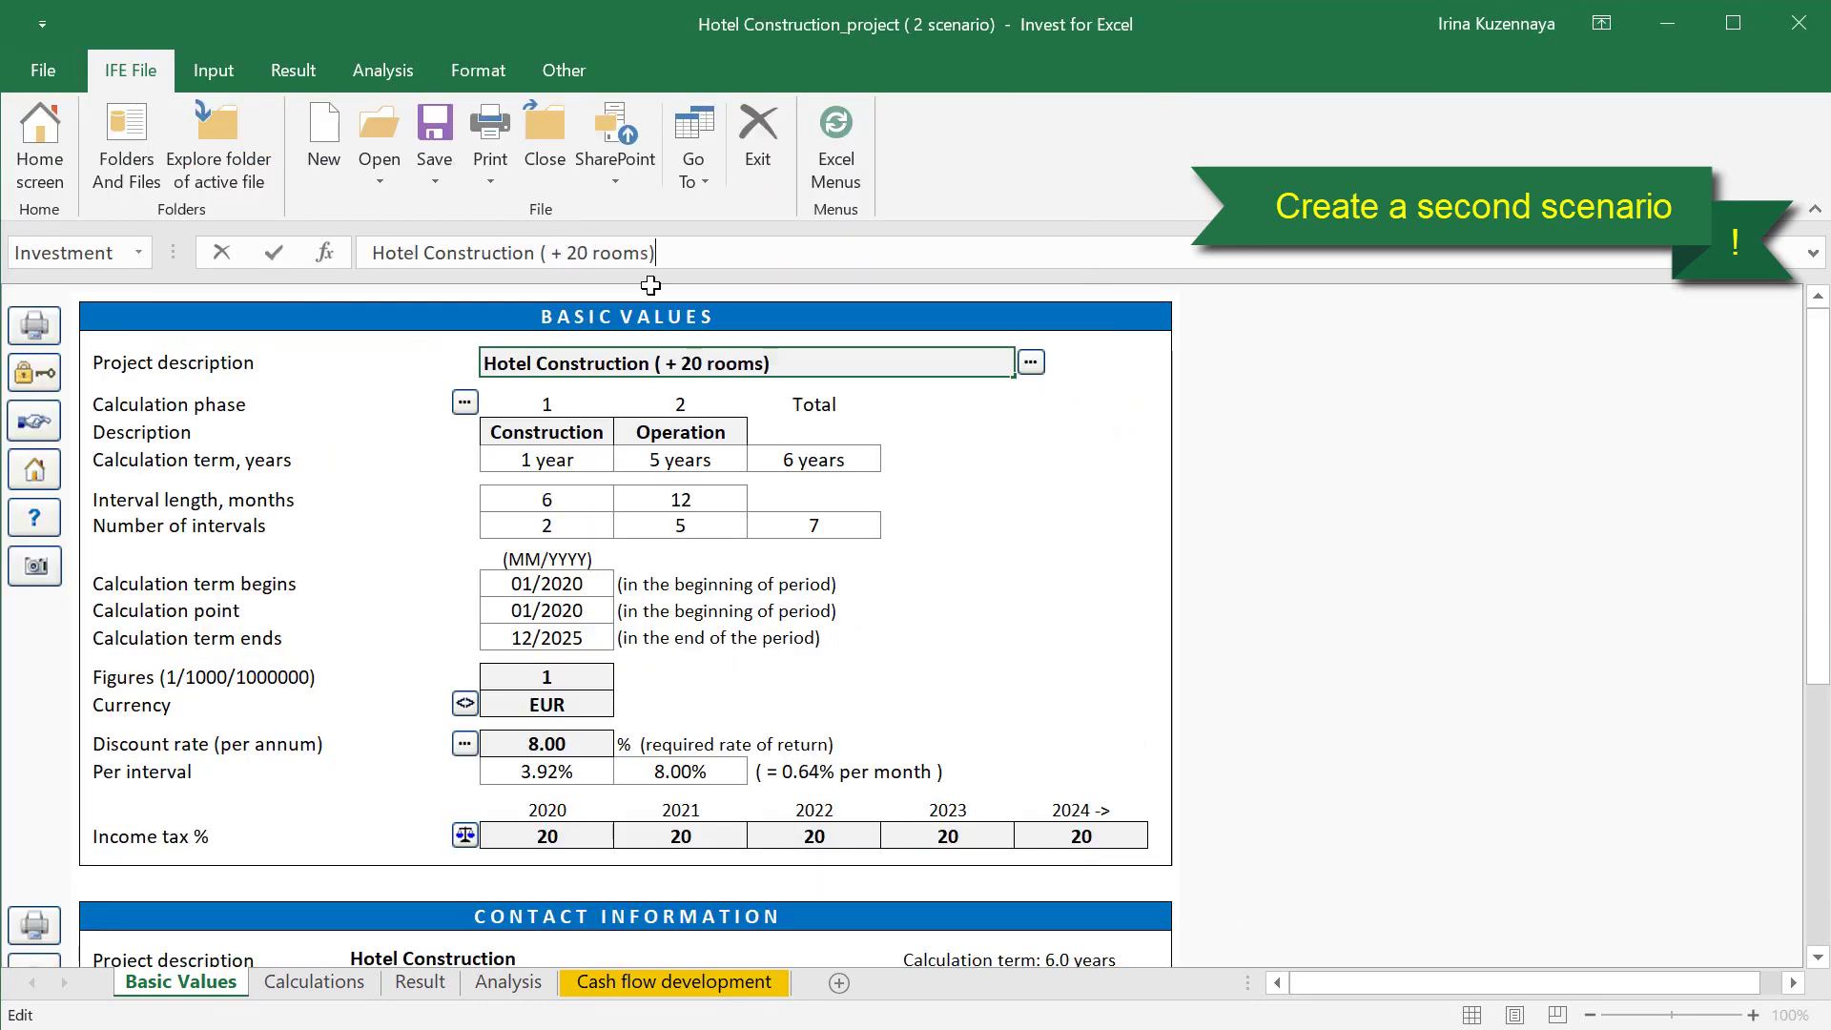
{"action": "left_click", "coordinate": [314, 981]}
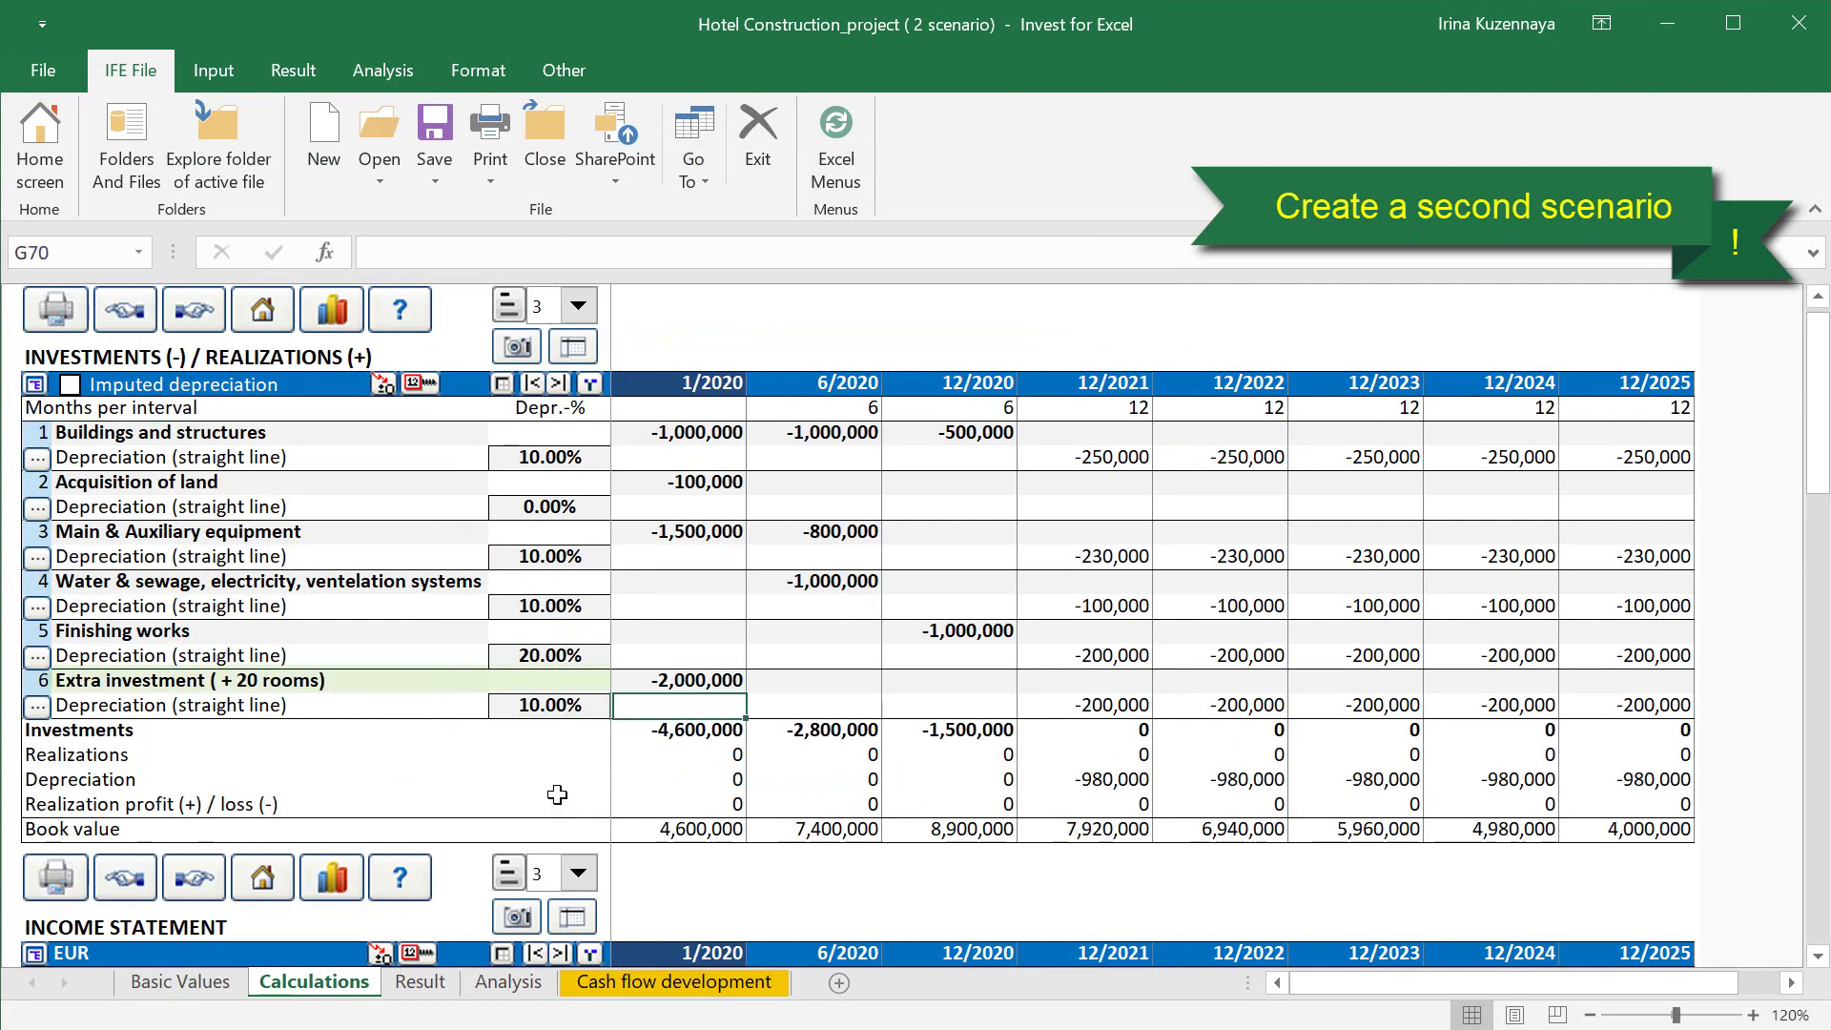
- In the income statement, set the number of rooms for 12/2021 to 70
{"action": "left_click", "coordinate": [202, 318]}
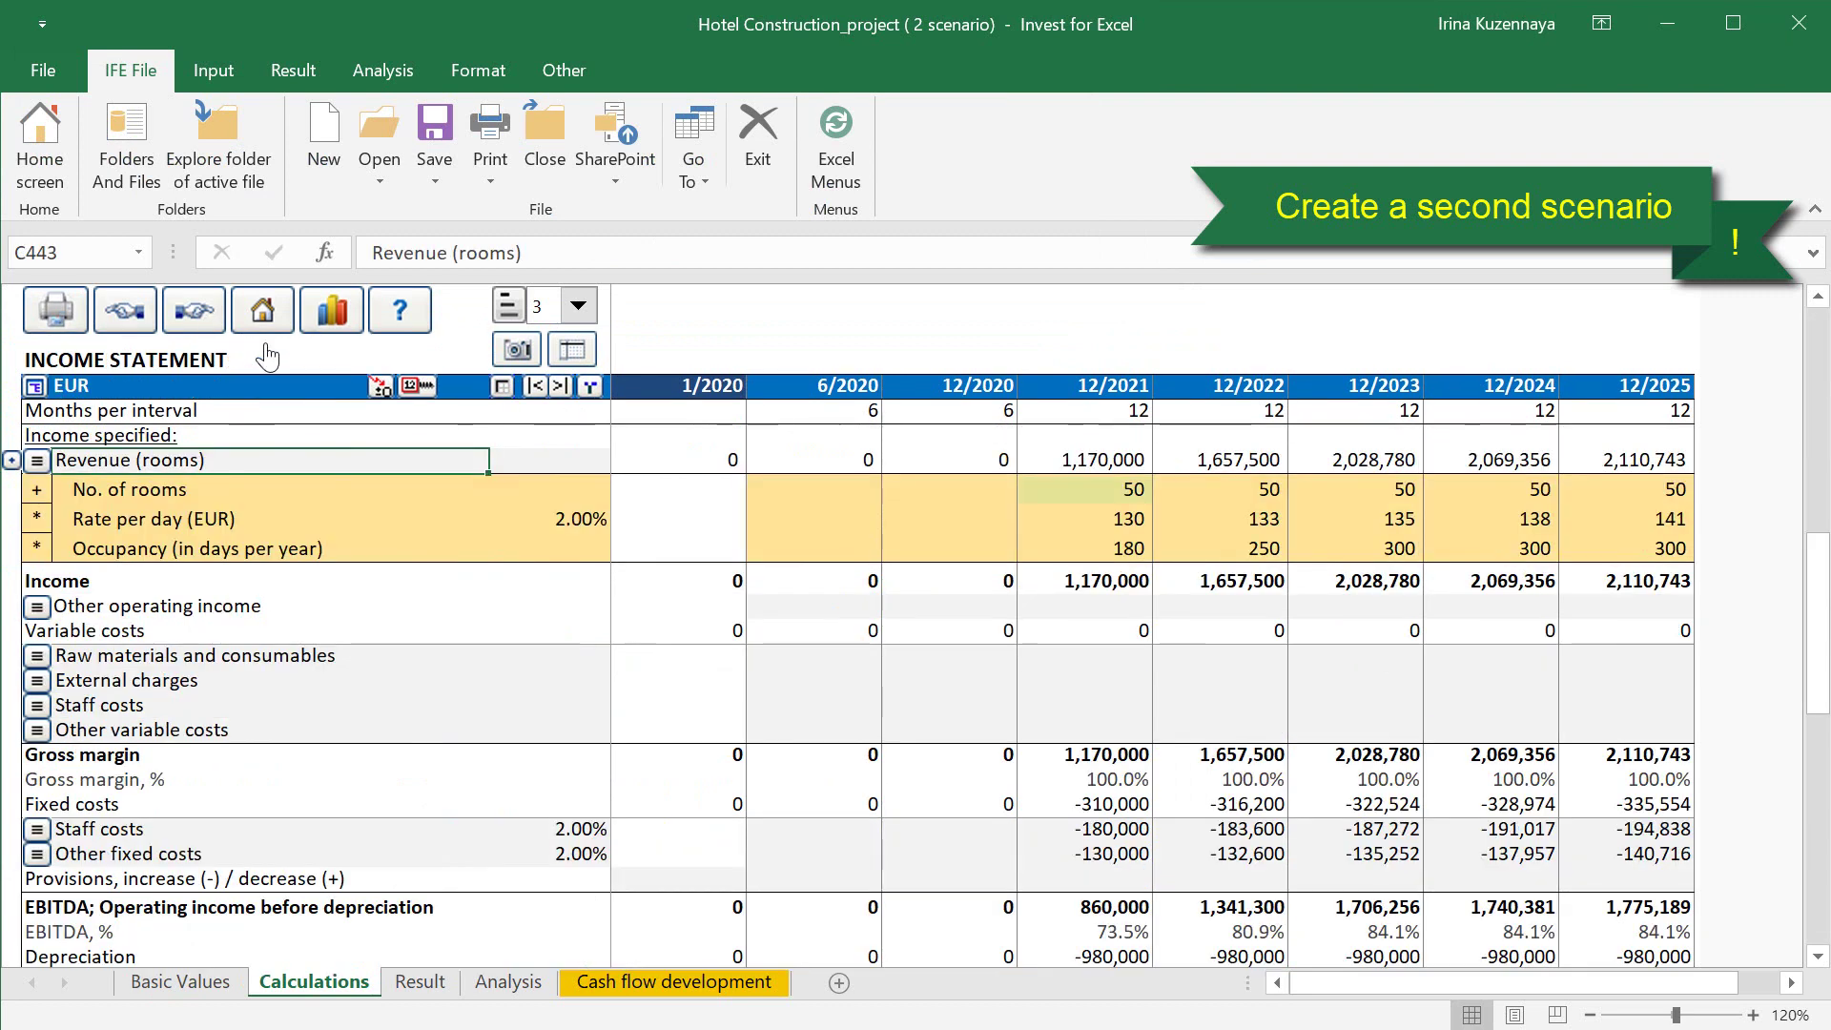
{"action": "left_click", "coordinate": [1044, 486]}
{"action": "type", "text": "70"}
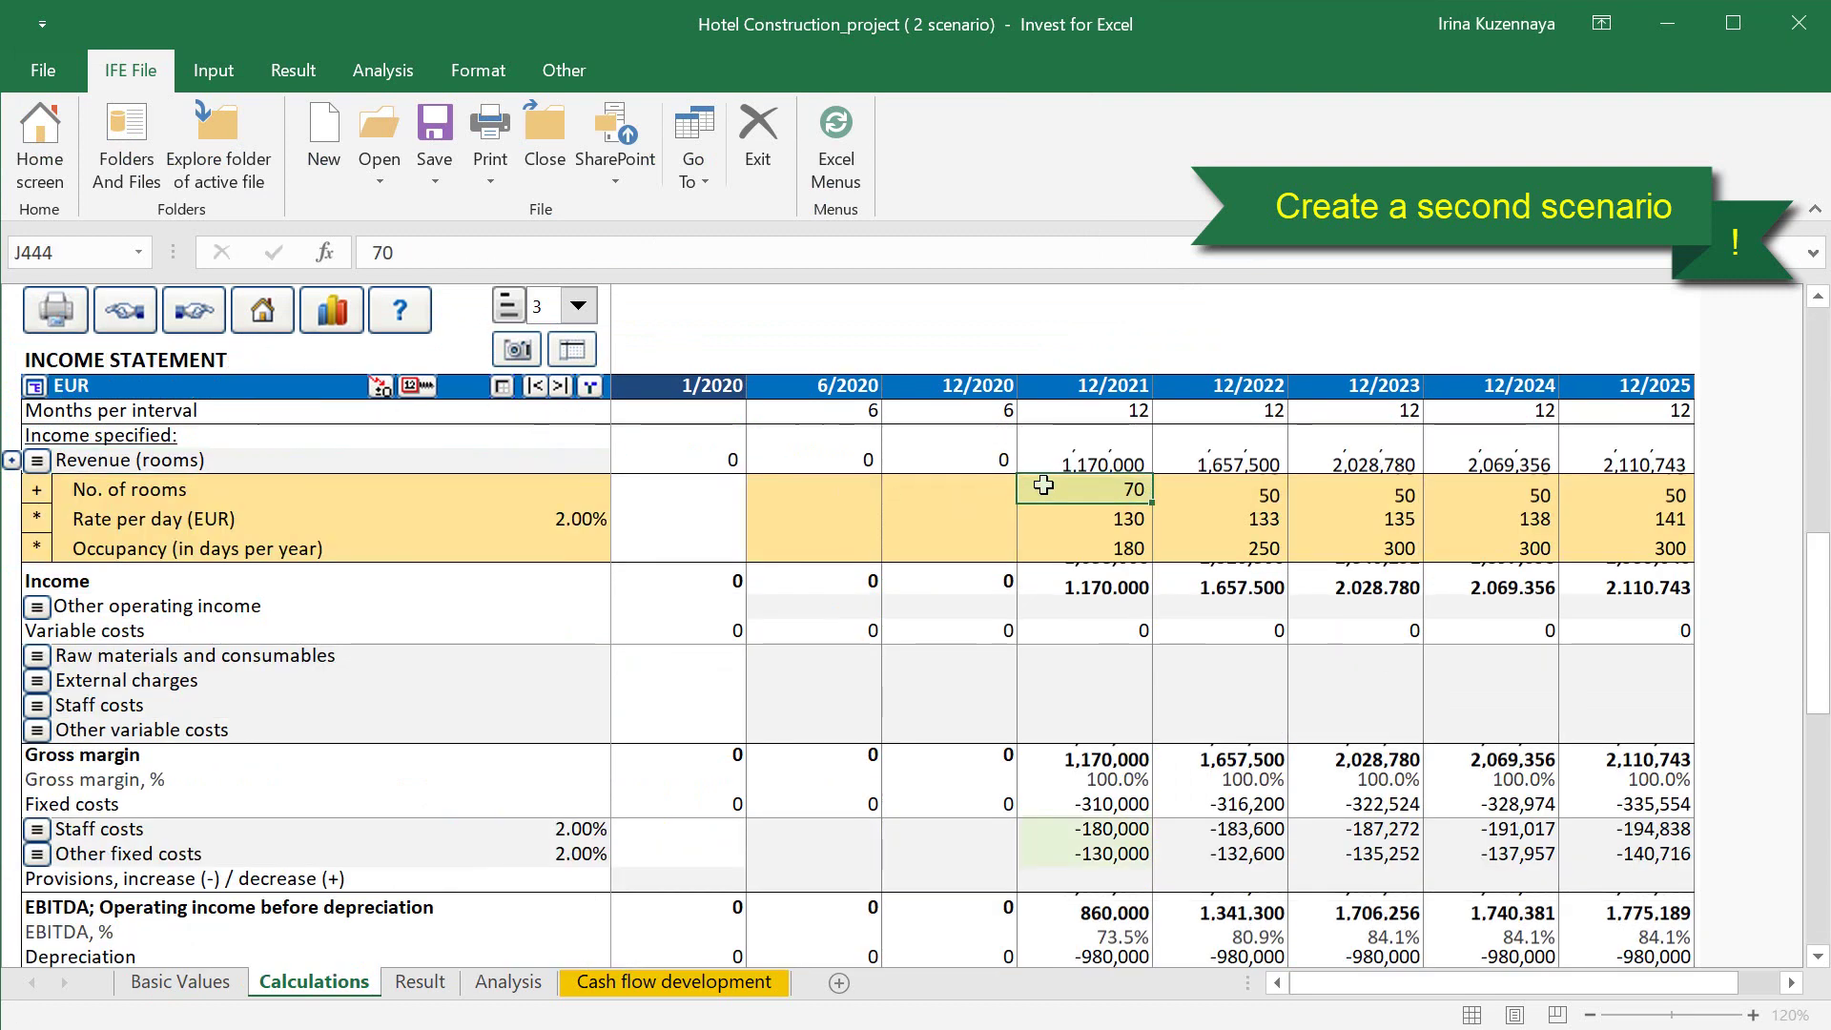
{"action": "key", "text": "Return"}
- Set both staff costs and other fixed costs for 12/2021 to -200,000 and save the second-scenario calculation file
{"action": "left_click", "coordinate": [1090, 829]}
{"action": "type", "text": "-200000"}
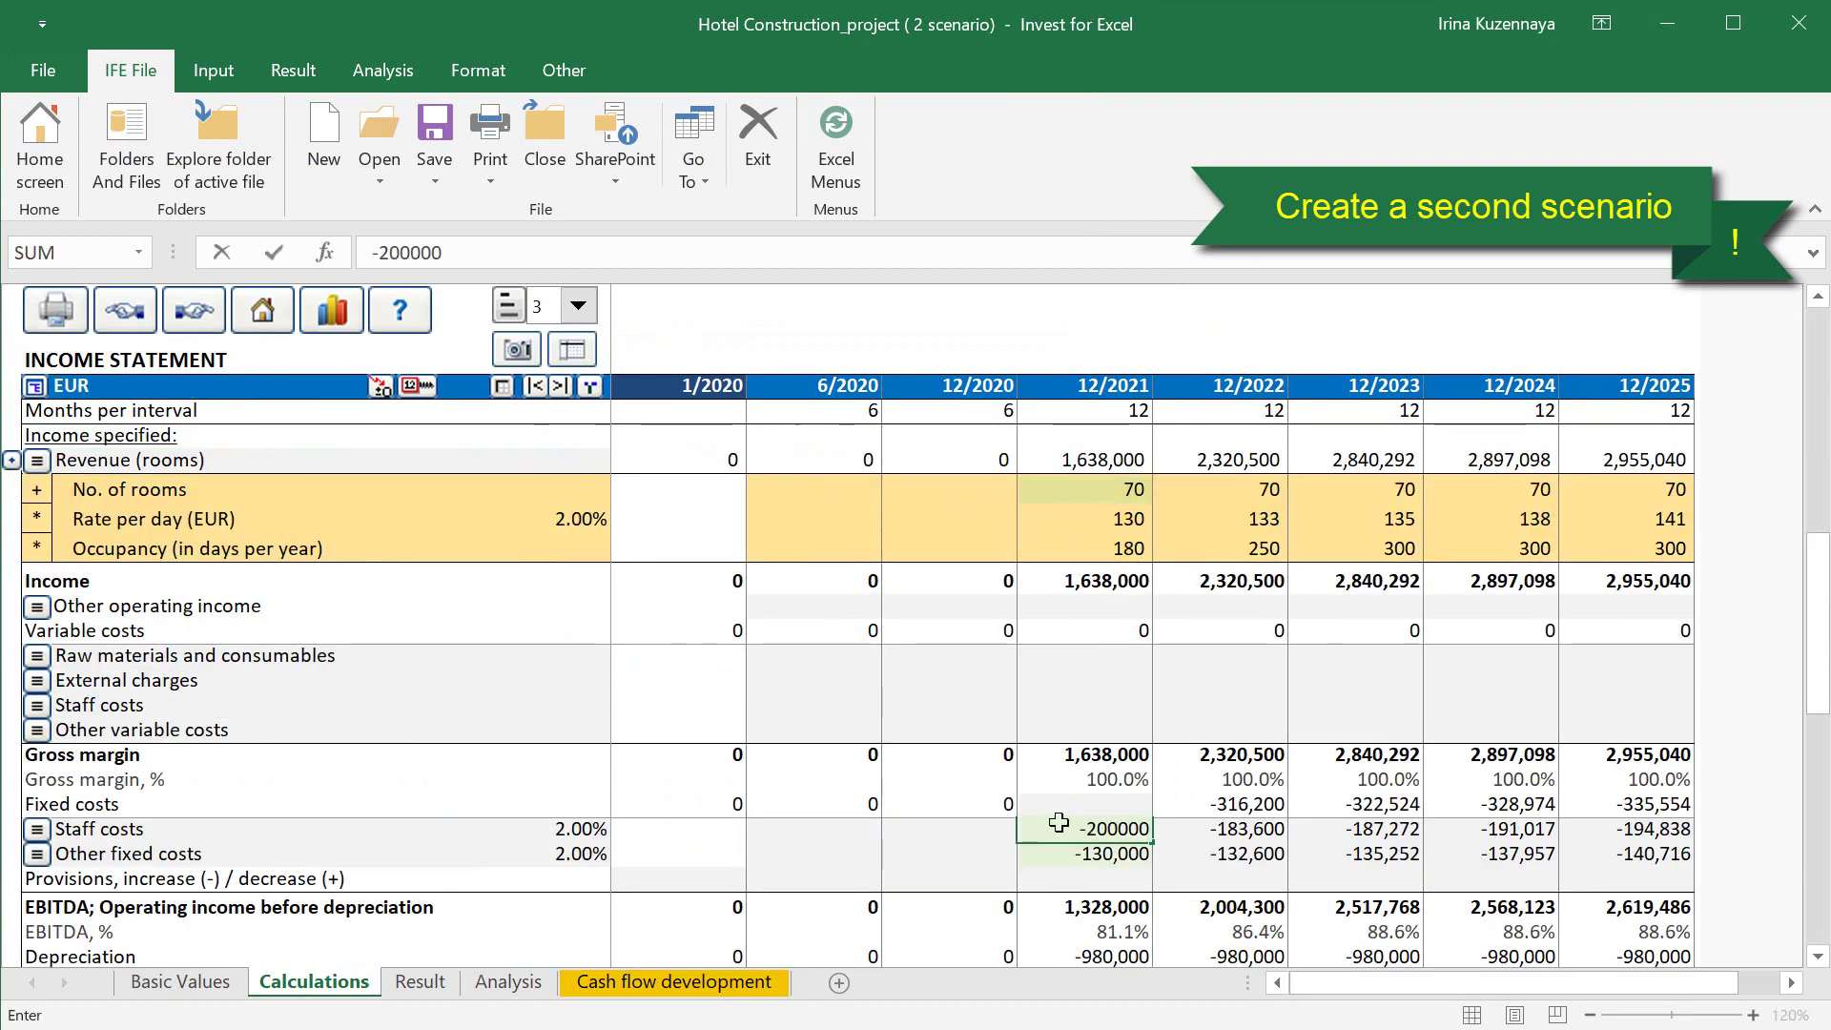
{"action": "key", "text": "Return"}
{"action": "type", "text": "-200,000"}
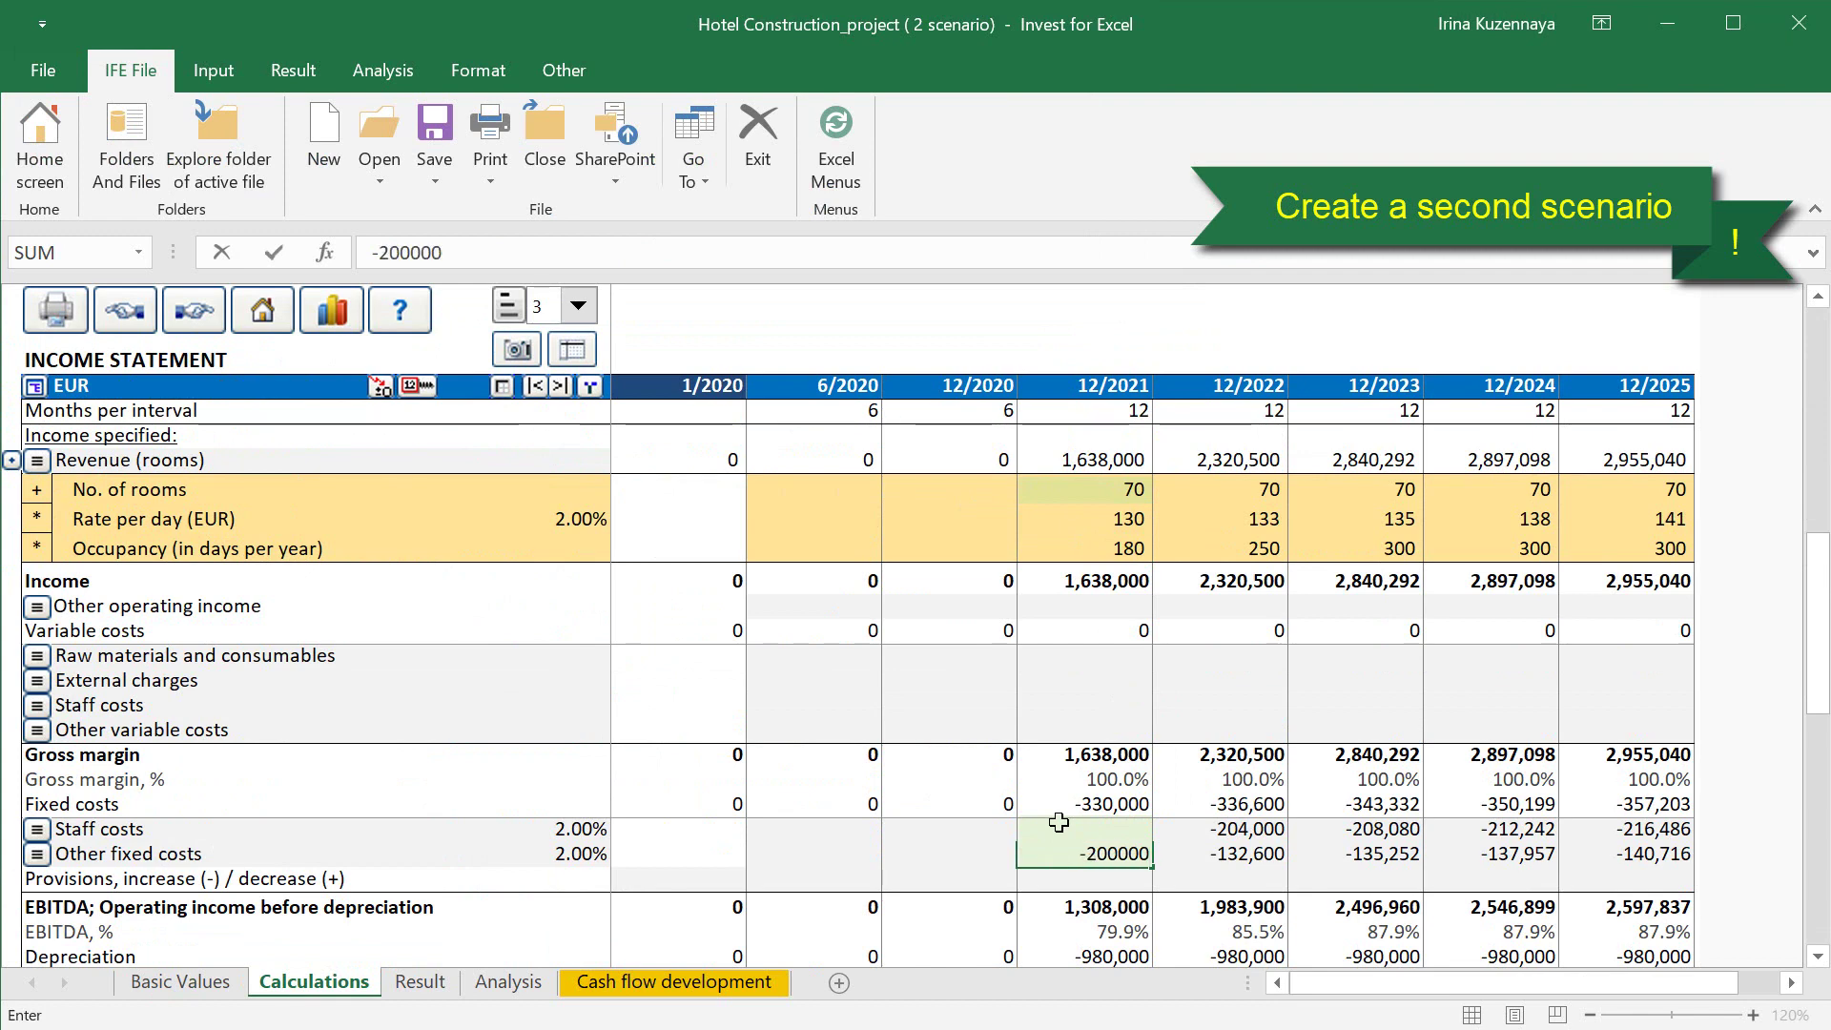
{"action": "key", "text": "Return"}
{"action": "left_click", "coordinate": [432, 134]}
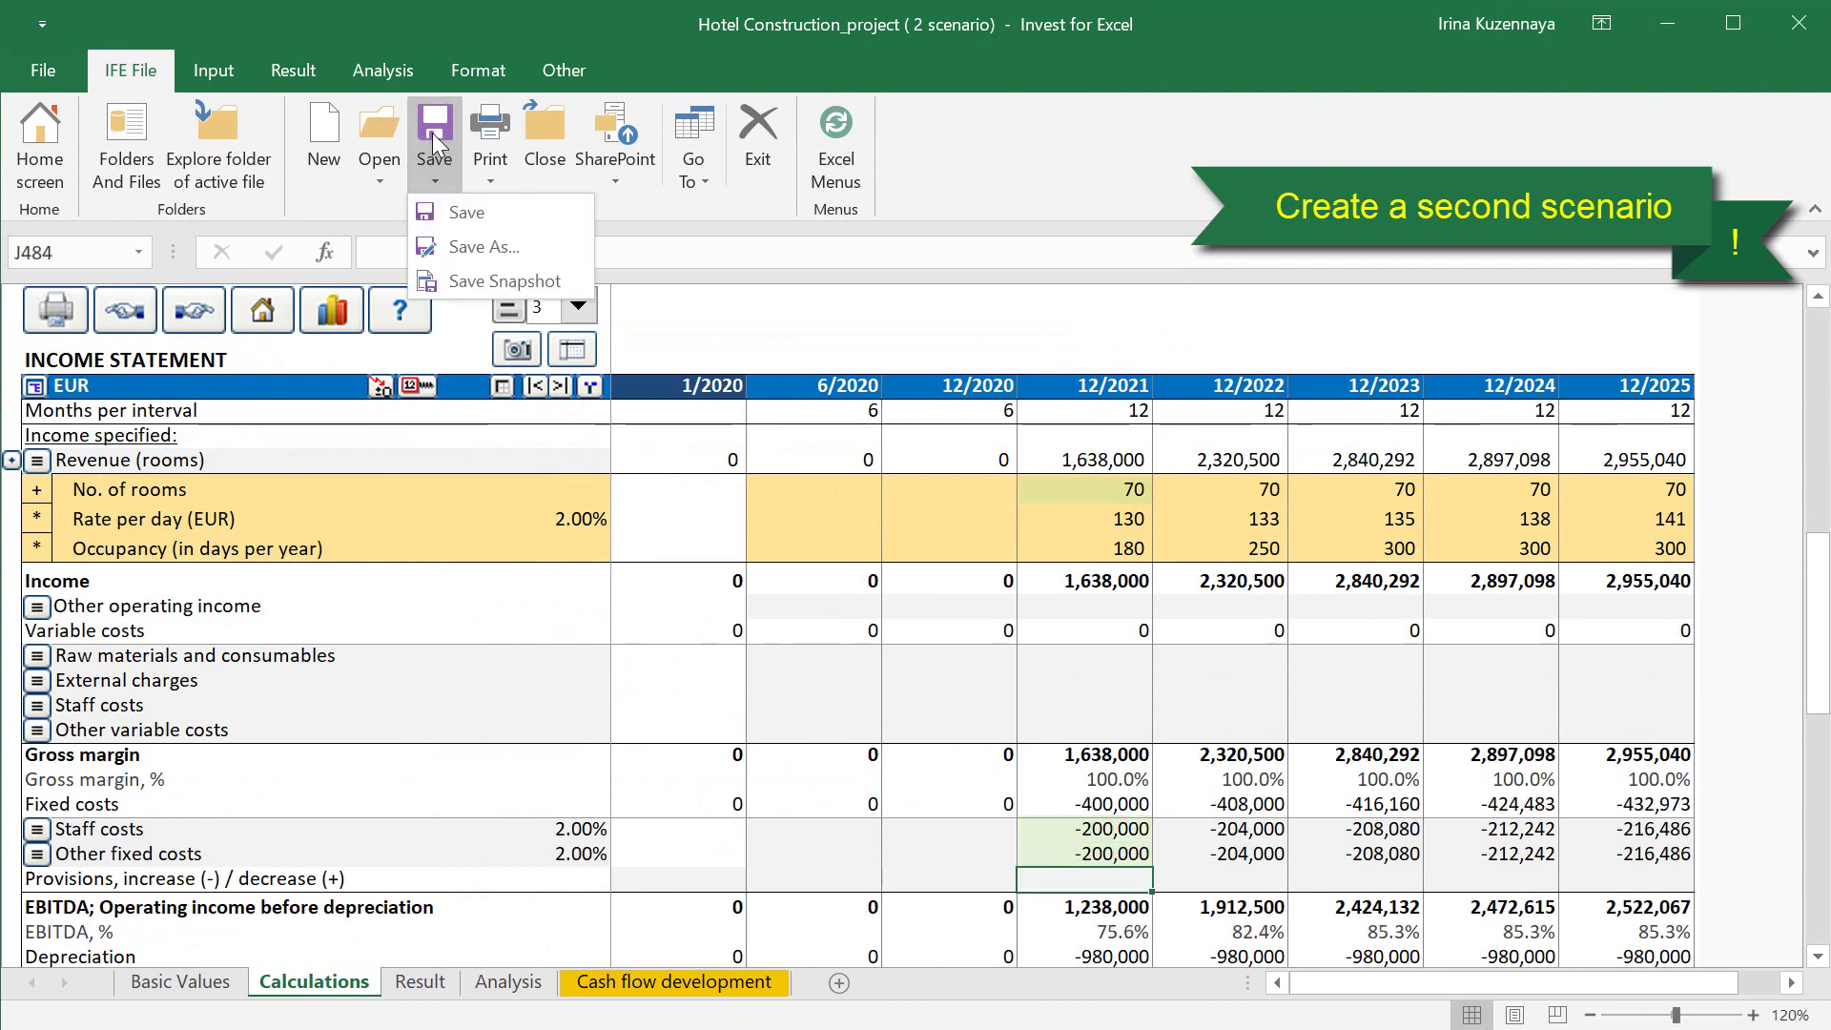
{"action": "left_click", "coordinate": [444, 203]}
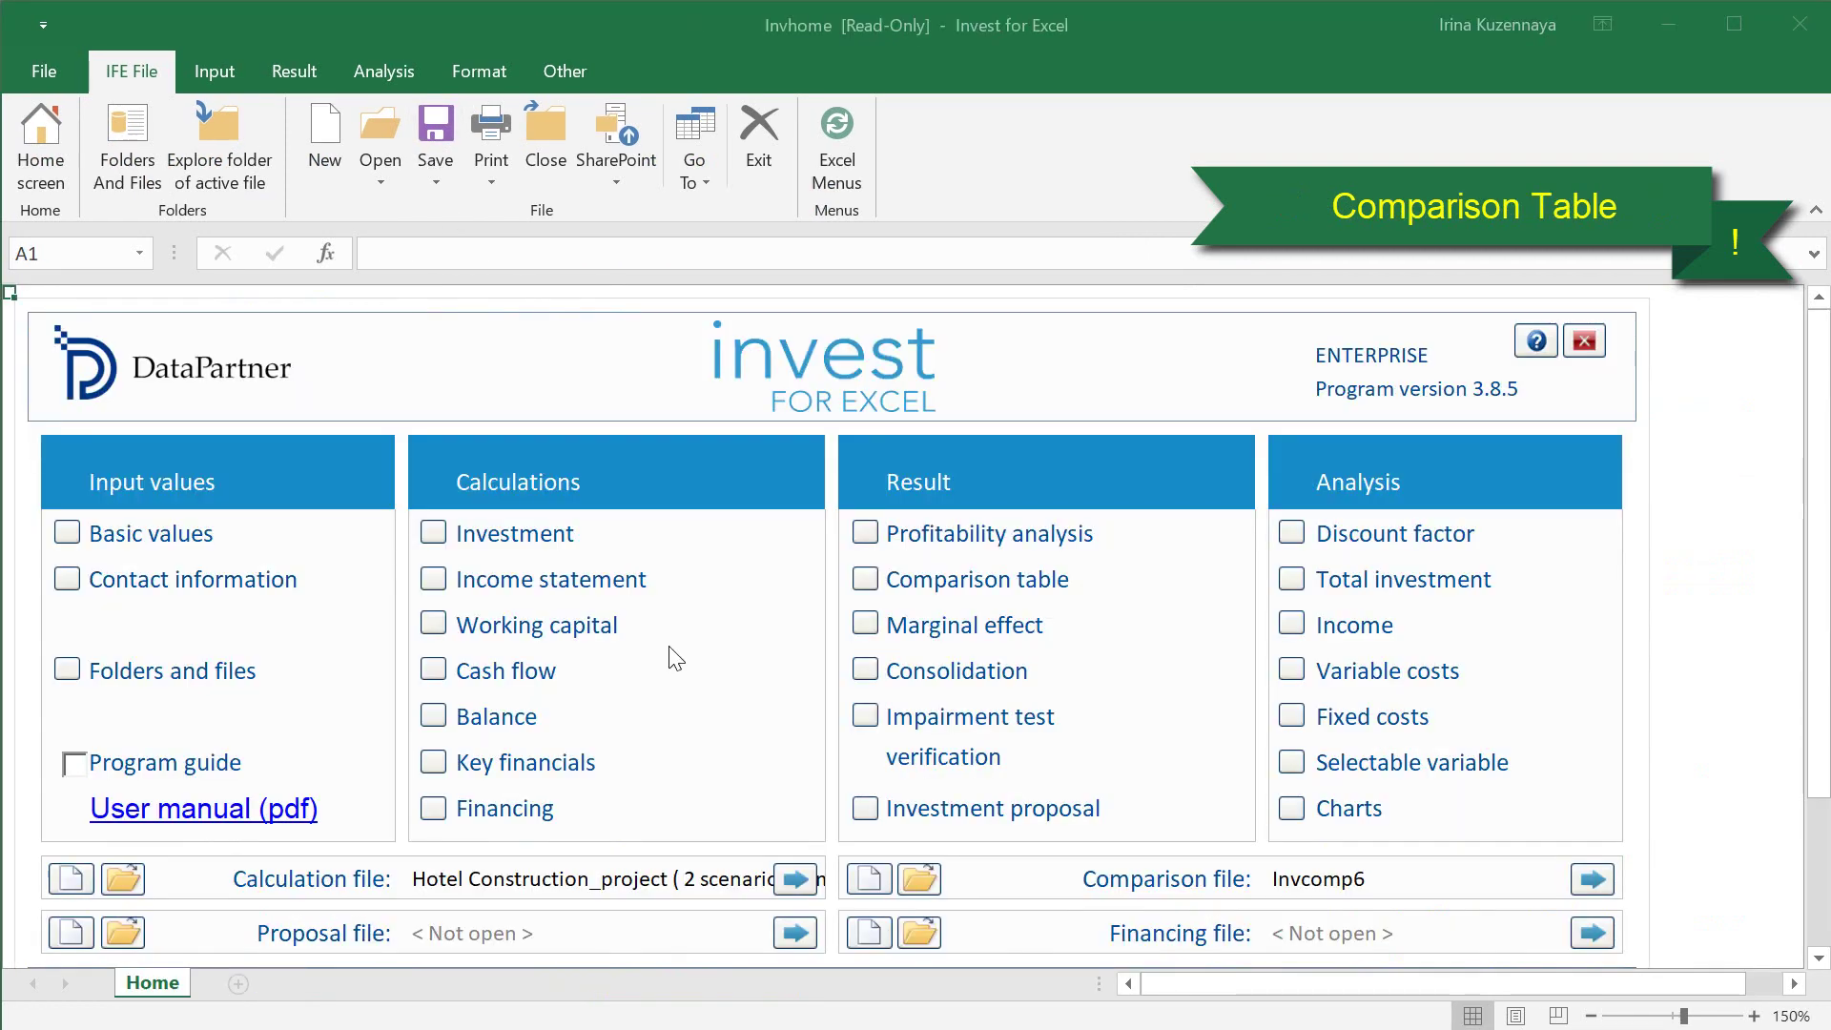
- Create a new comparison table and load the results of Hotel Construction_project.xlsm into column 1
{"action": "left_click", "coordinate": [883, 578]}
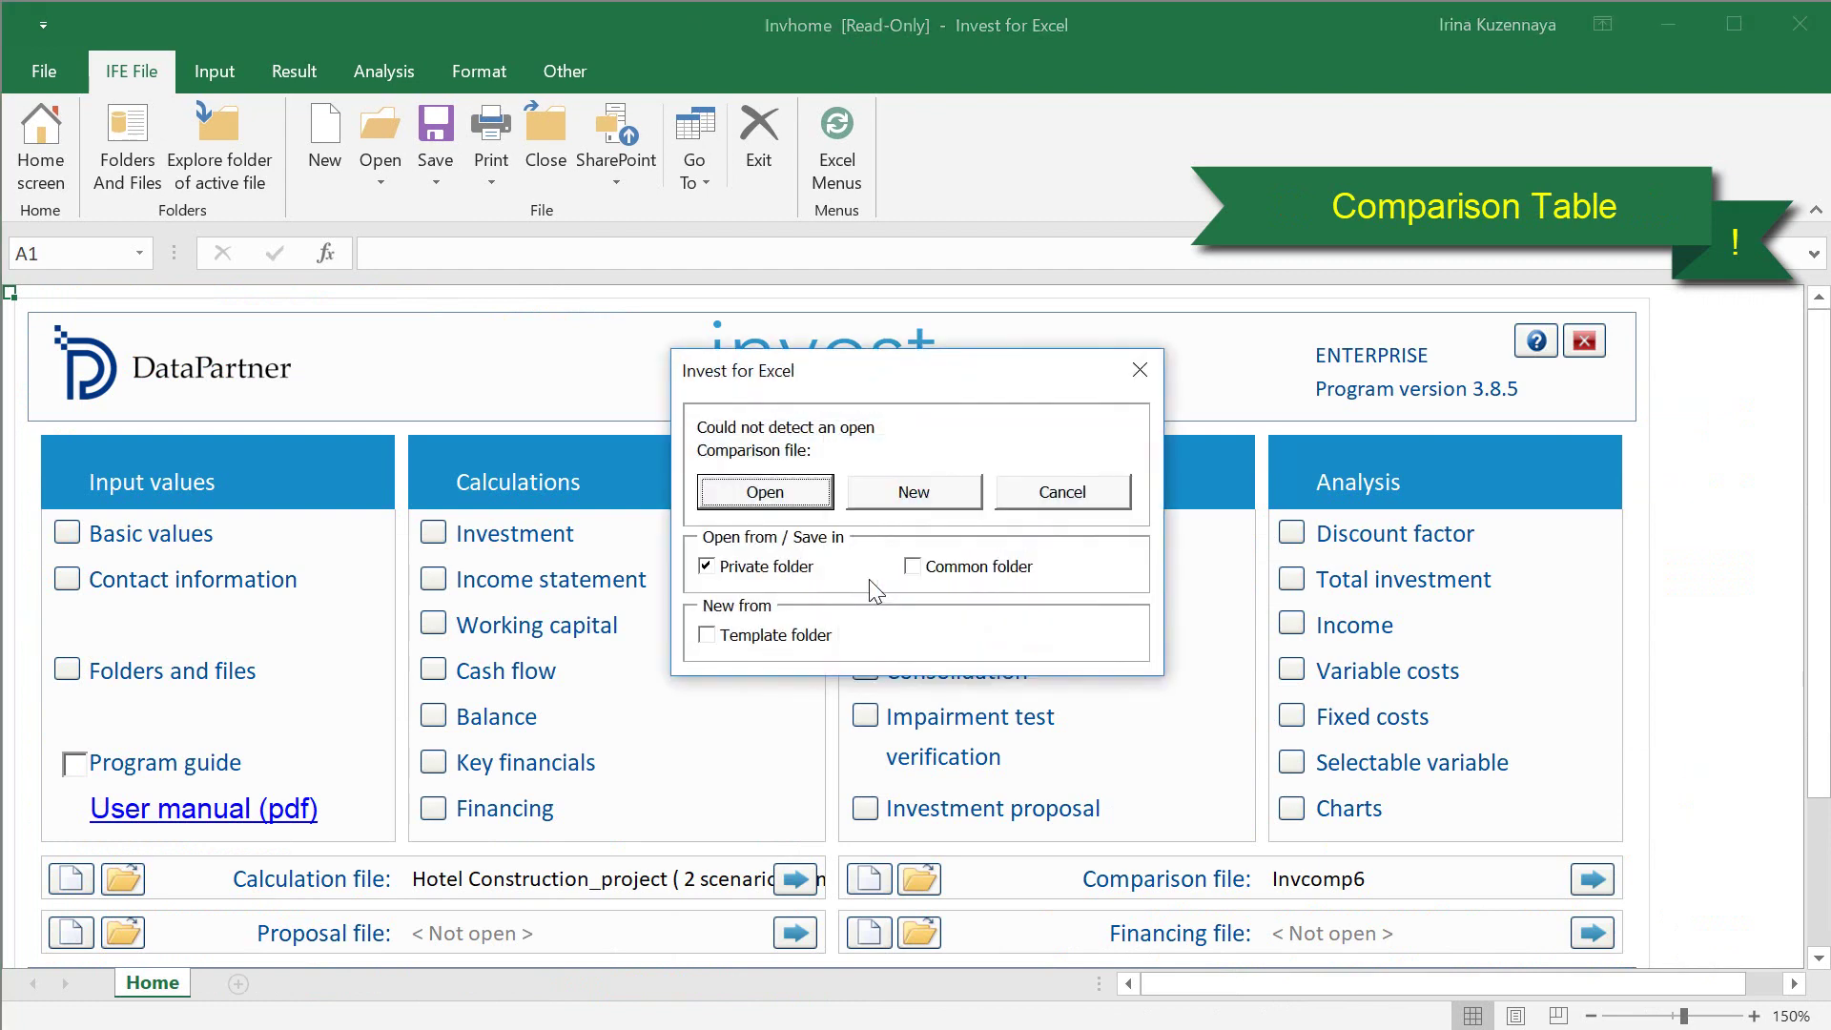
{"action": "left_click", "coordinate": [911, 508]}
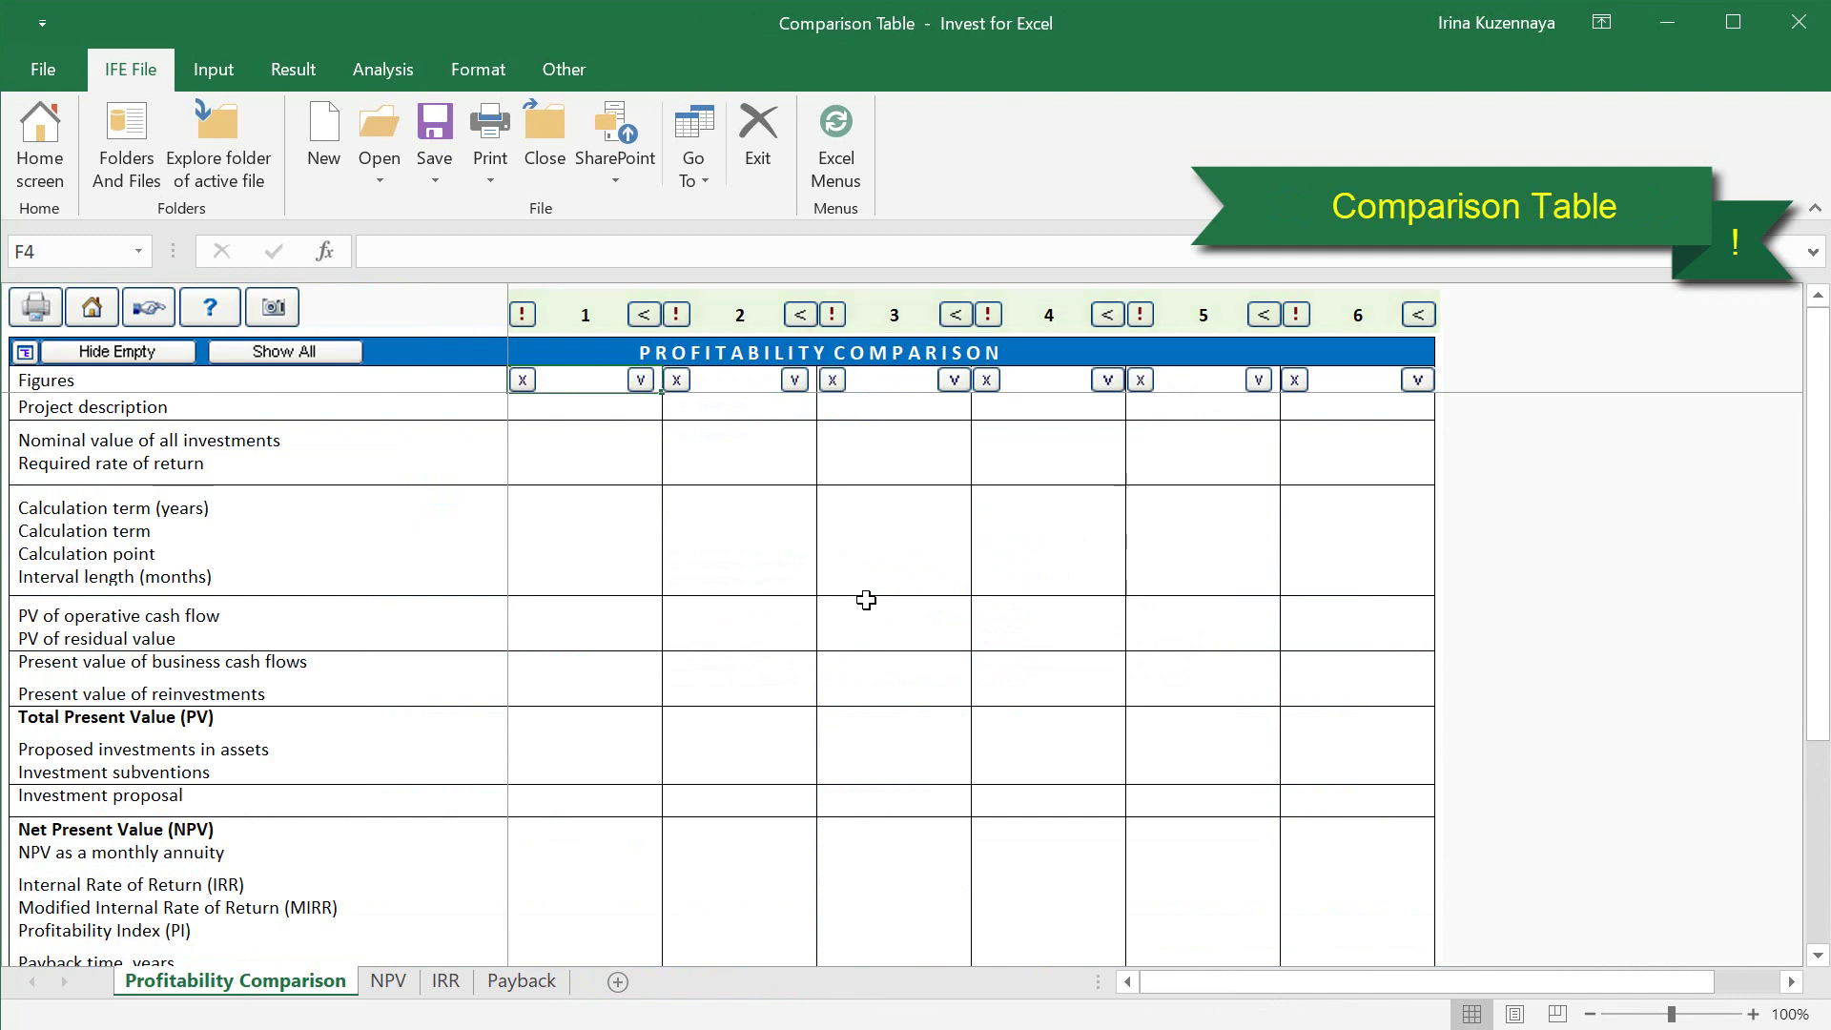
{"action": "left_click", "coordinate": [524, 316]}
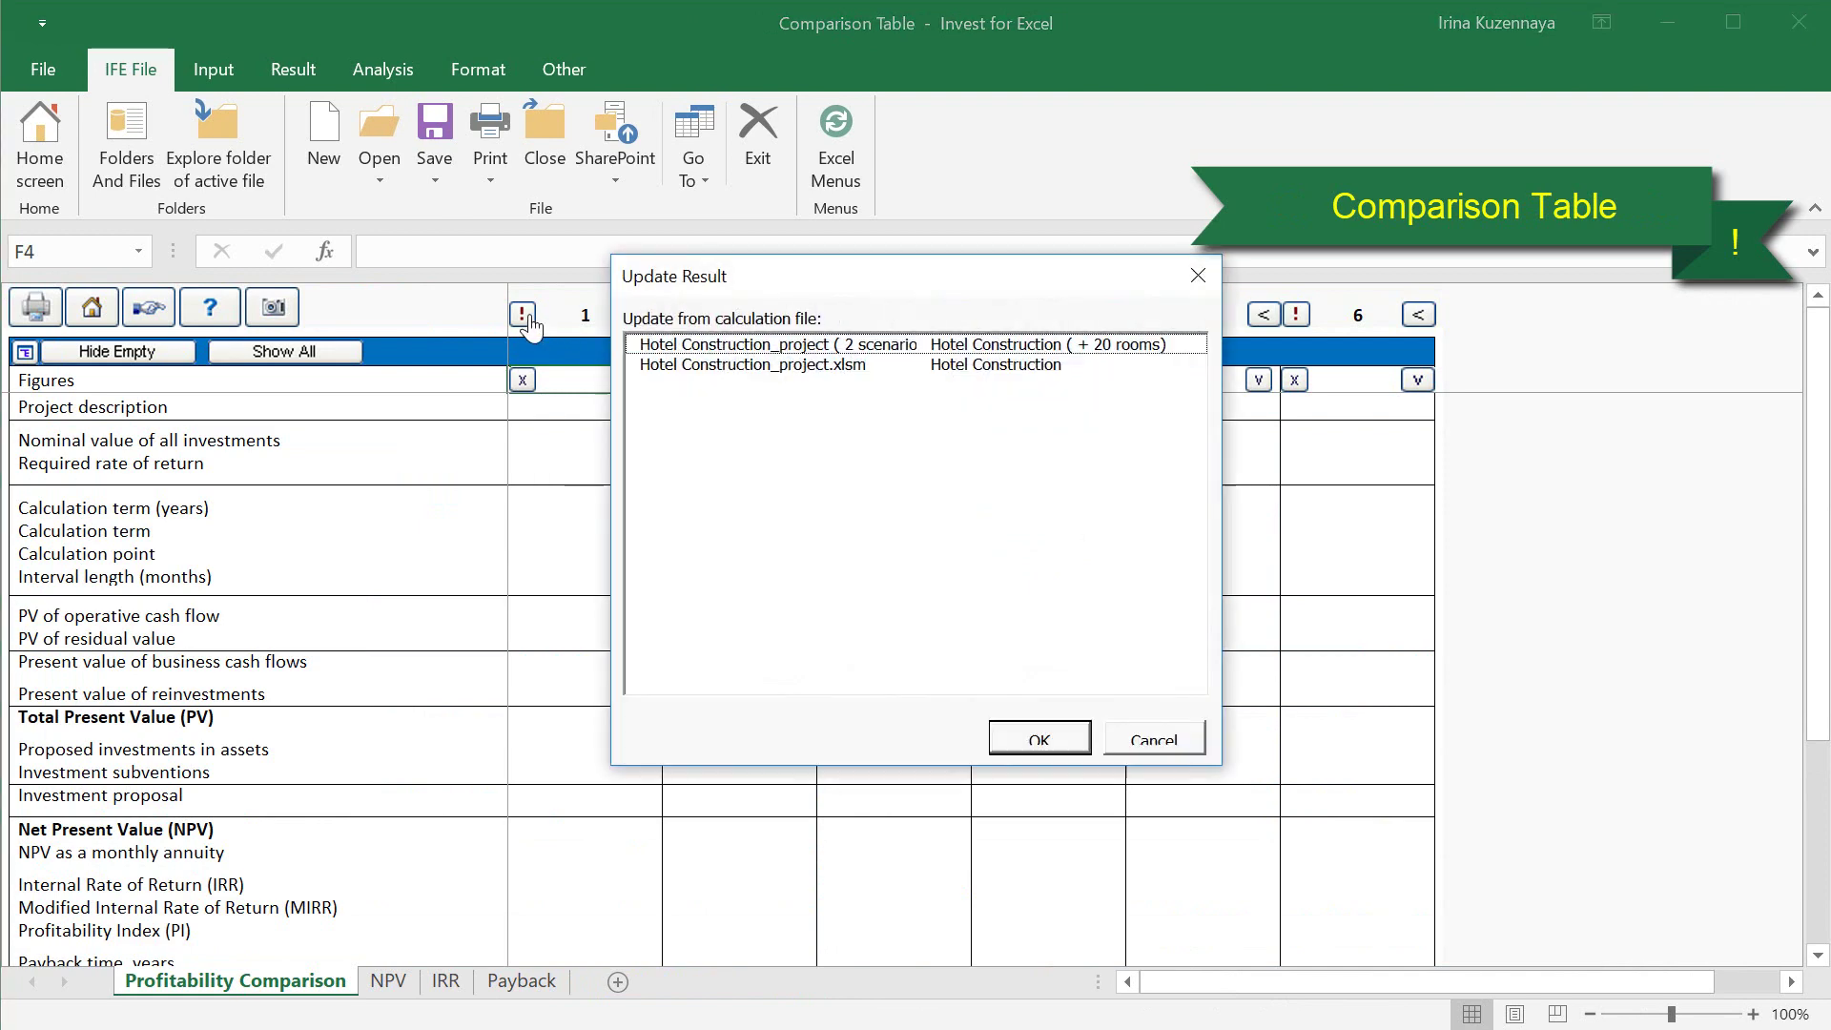
{"action": "double_click", "coordinate": [681, 363]}
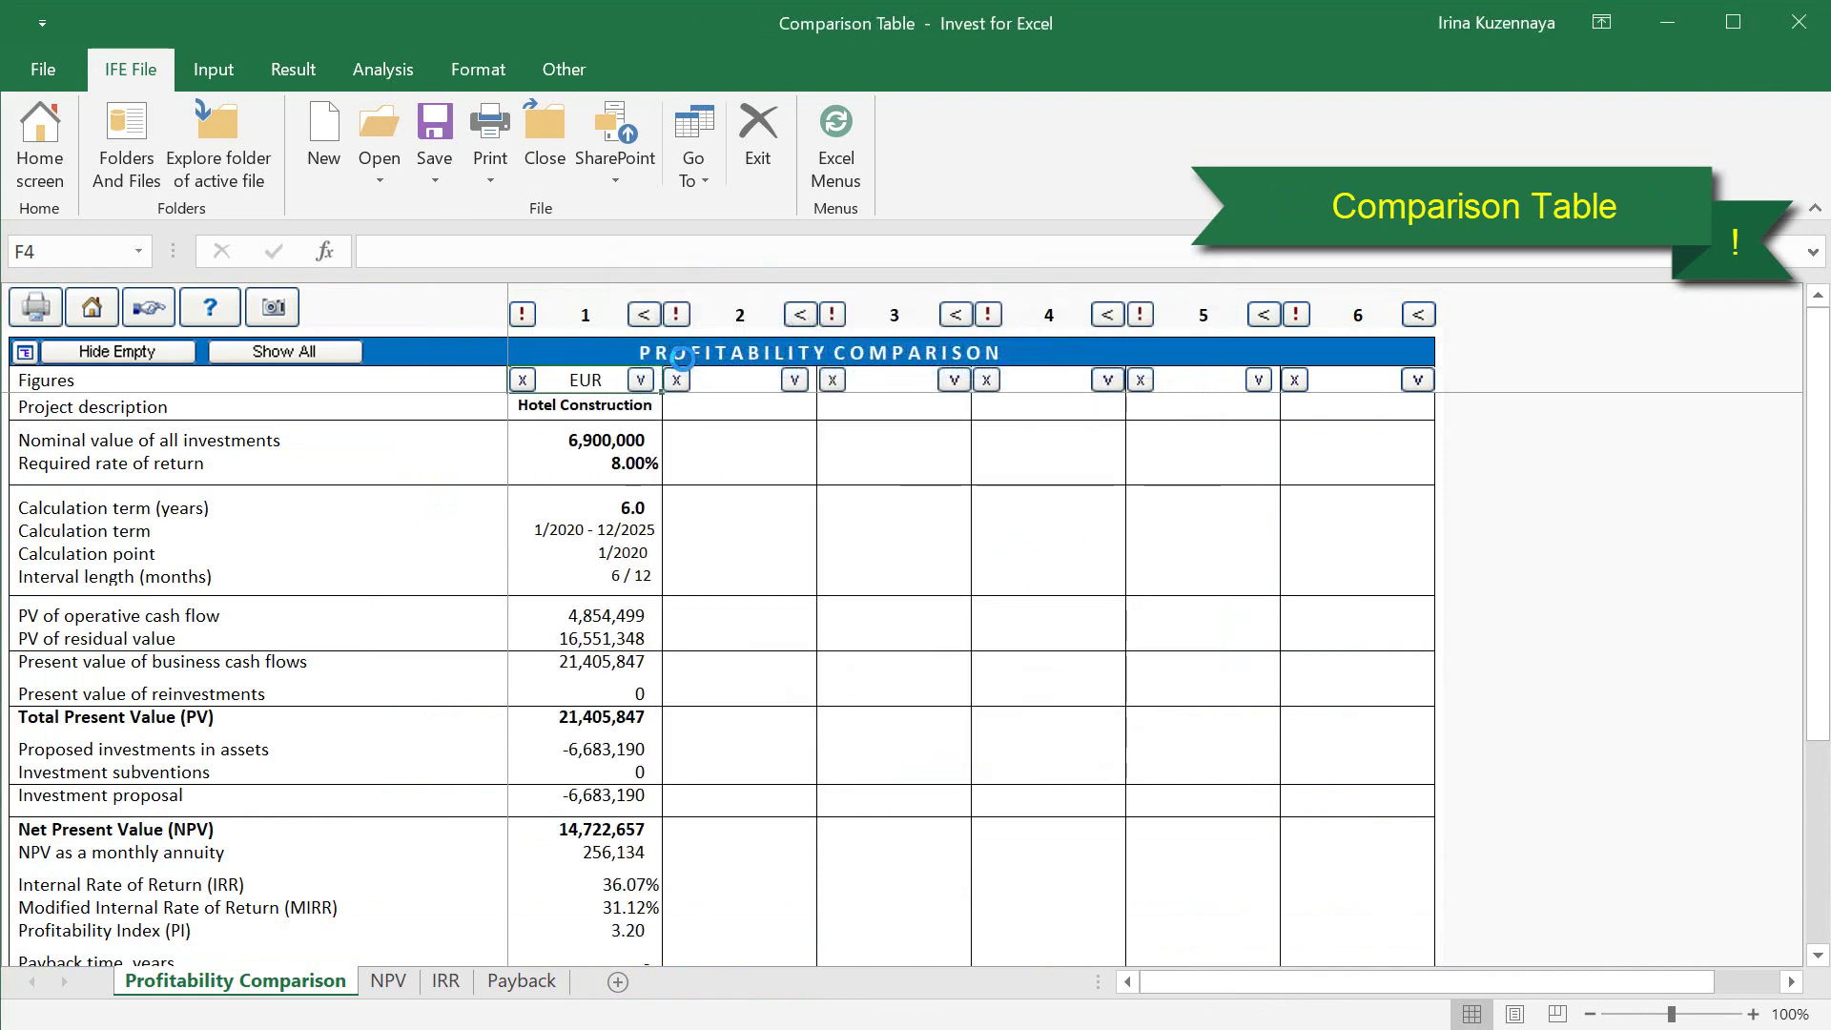
- Load the Hotel Construction ( + 20 rooms) scenario into comparison column 2 and hide the empty columns
{"action": "left_click", "coordinate": [676, 315]}
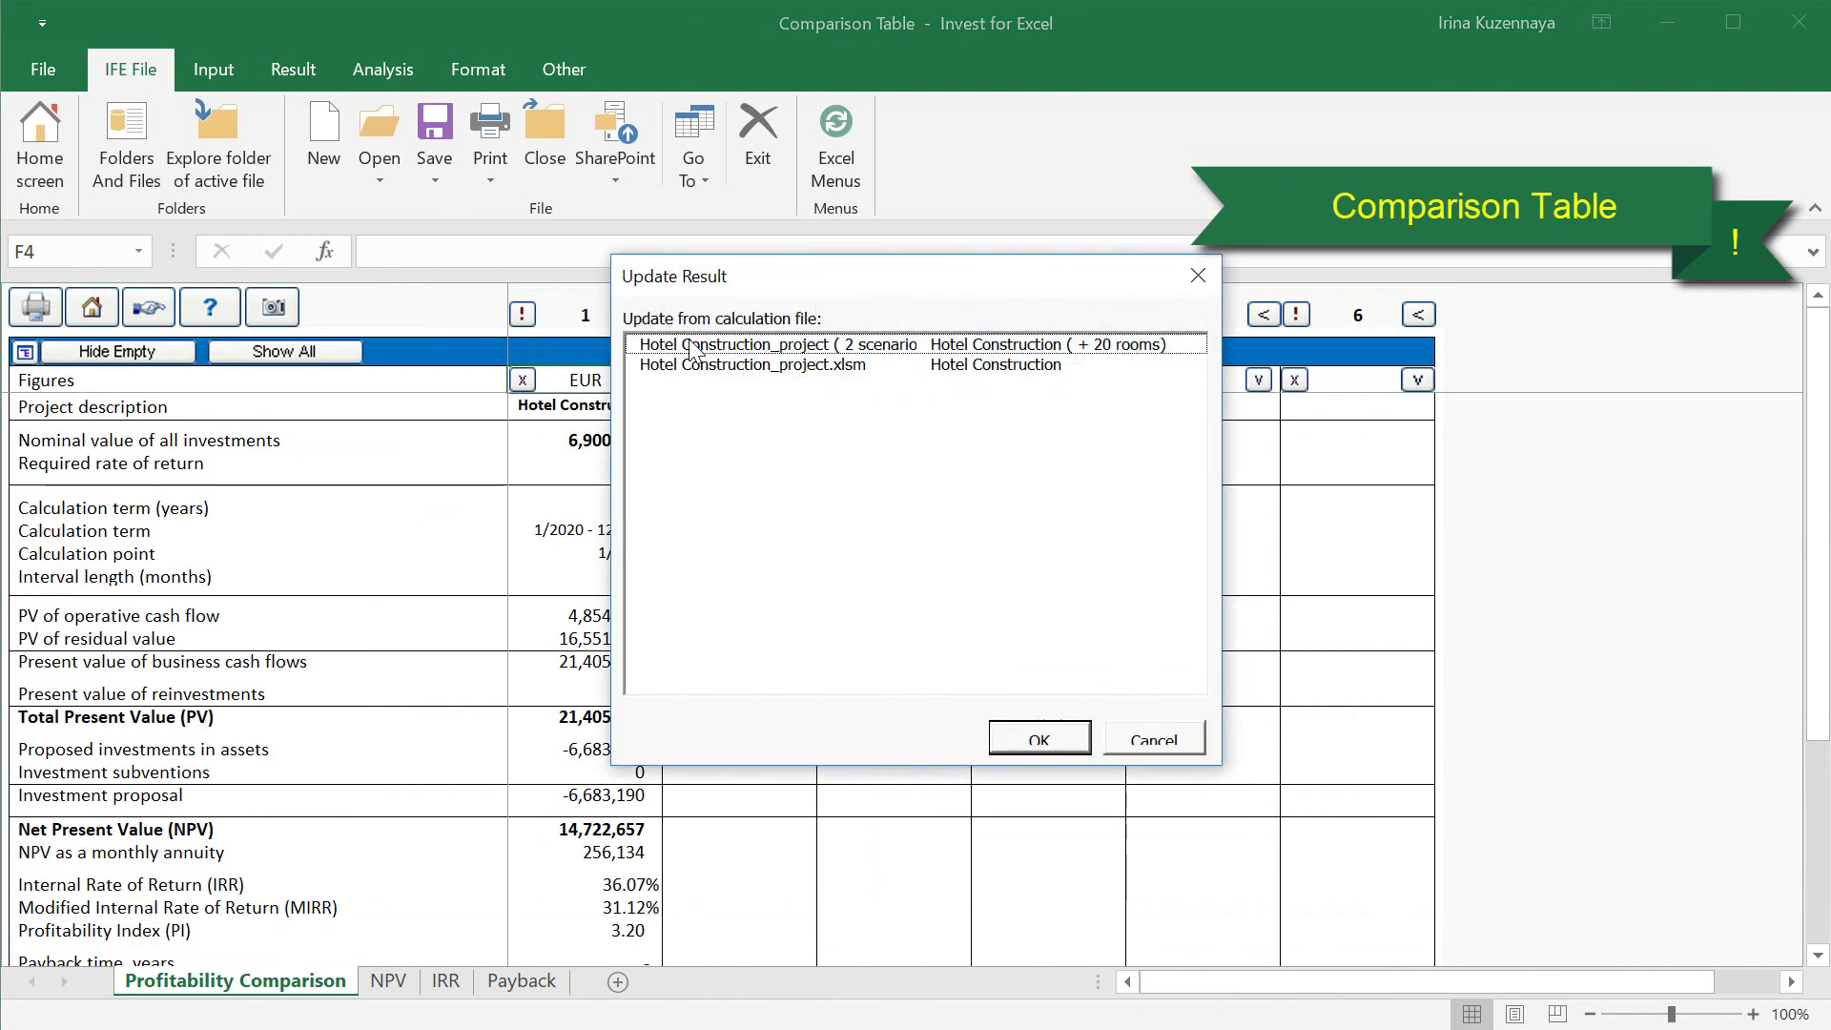
{"action": "double_click", "coordinate": [693, 347]}
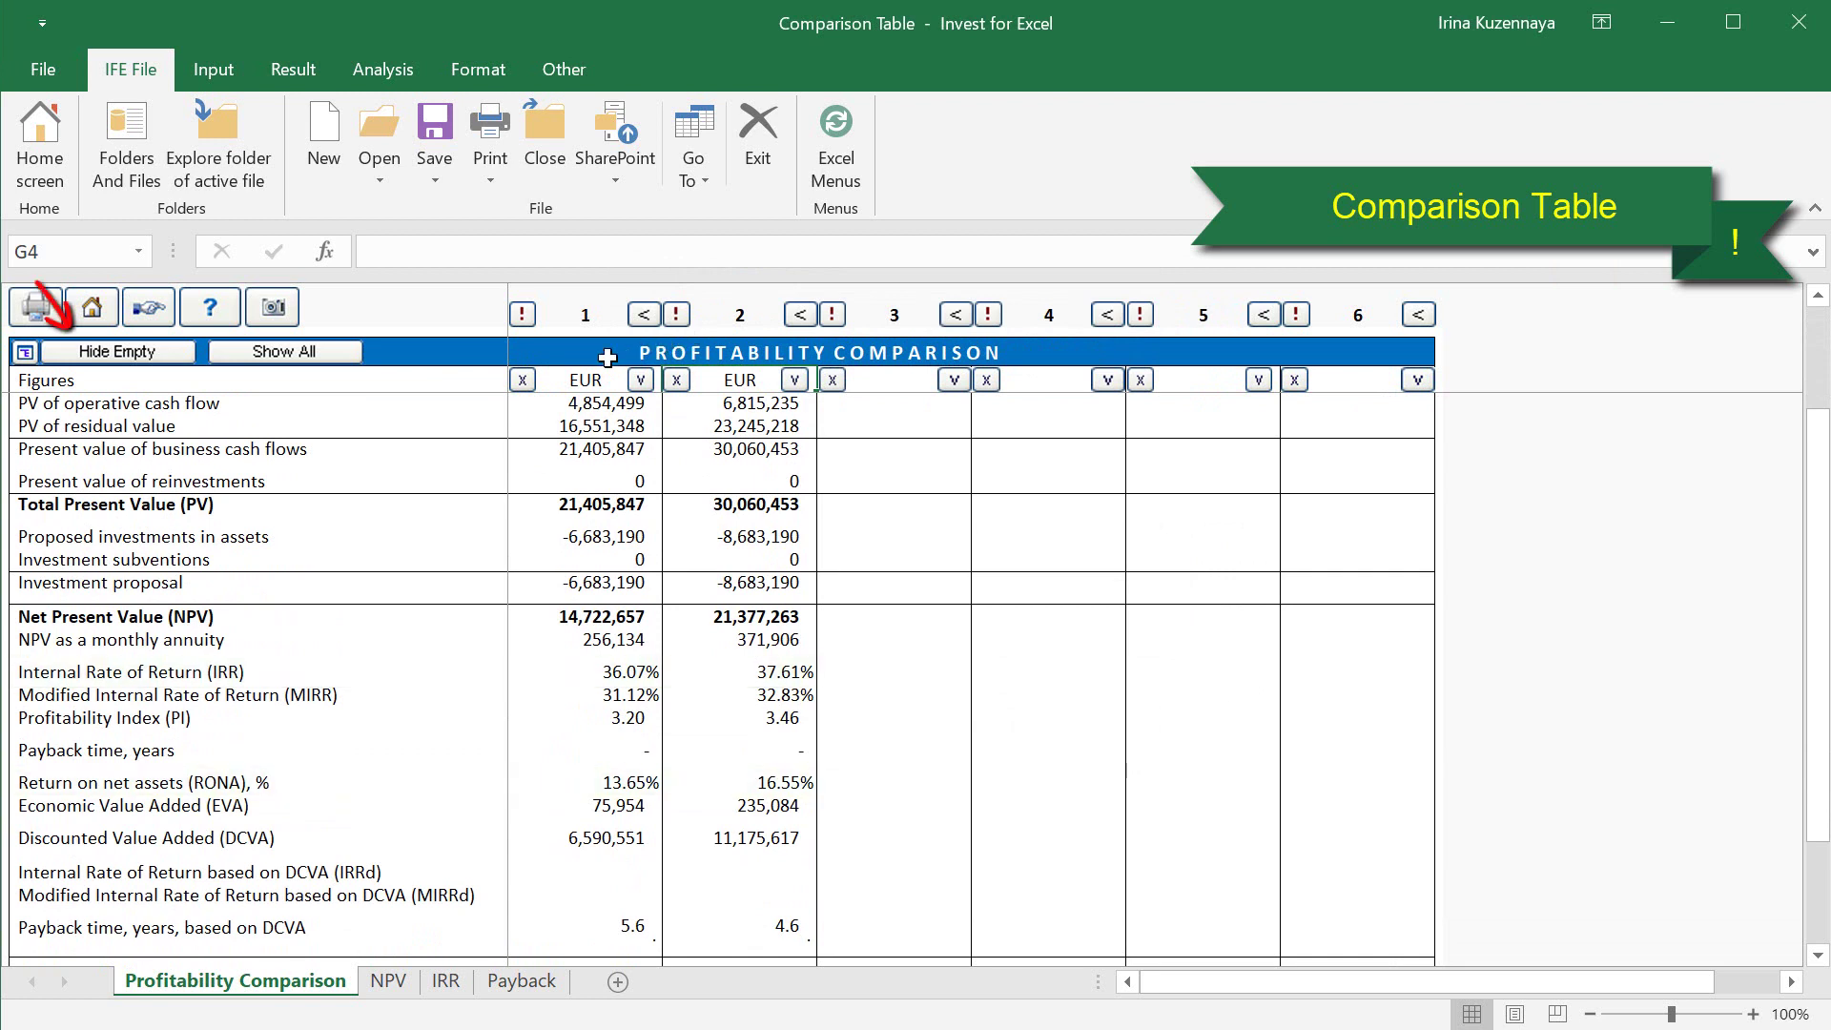
{"action": "left_click", "coordinate": [125, 349]}
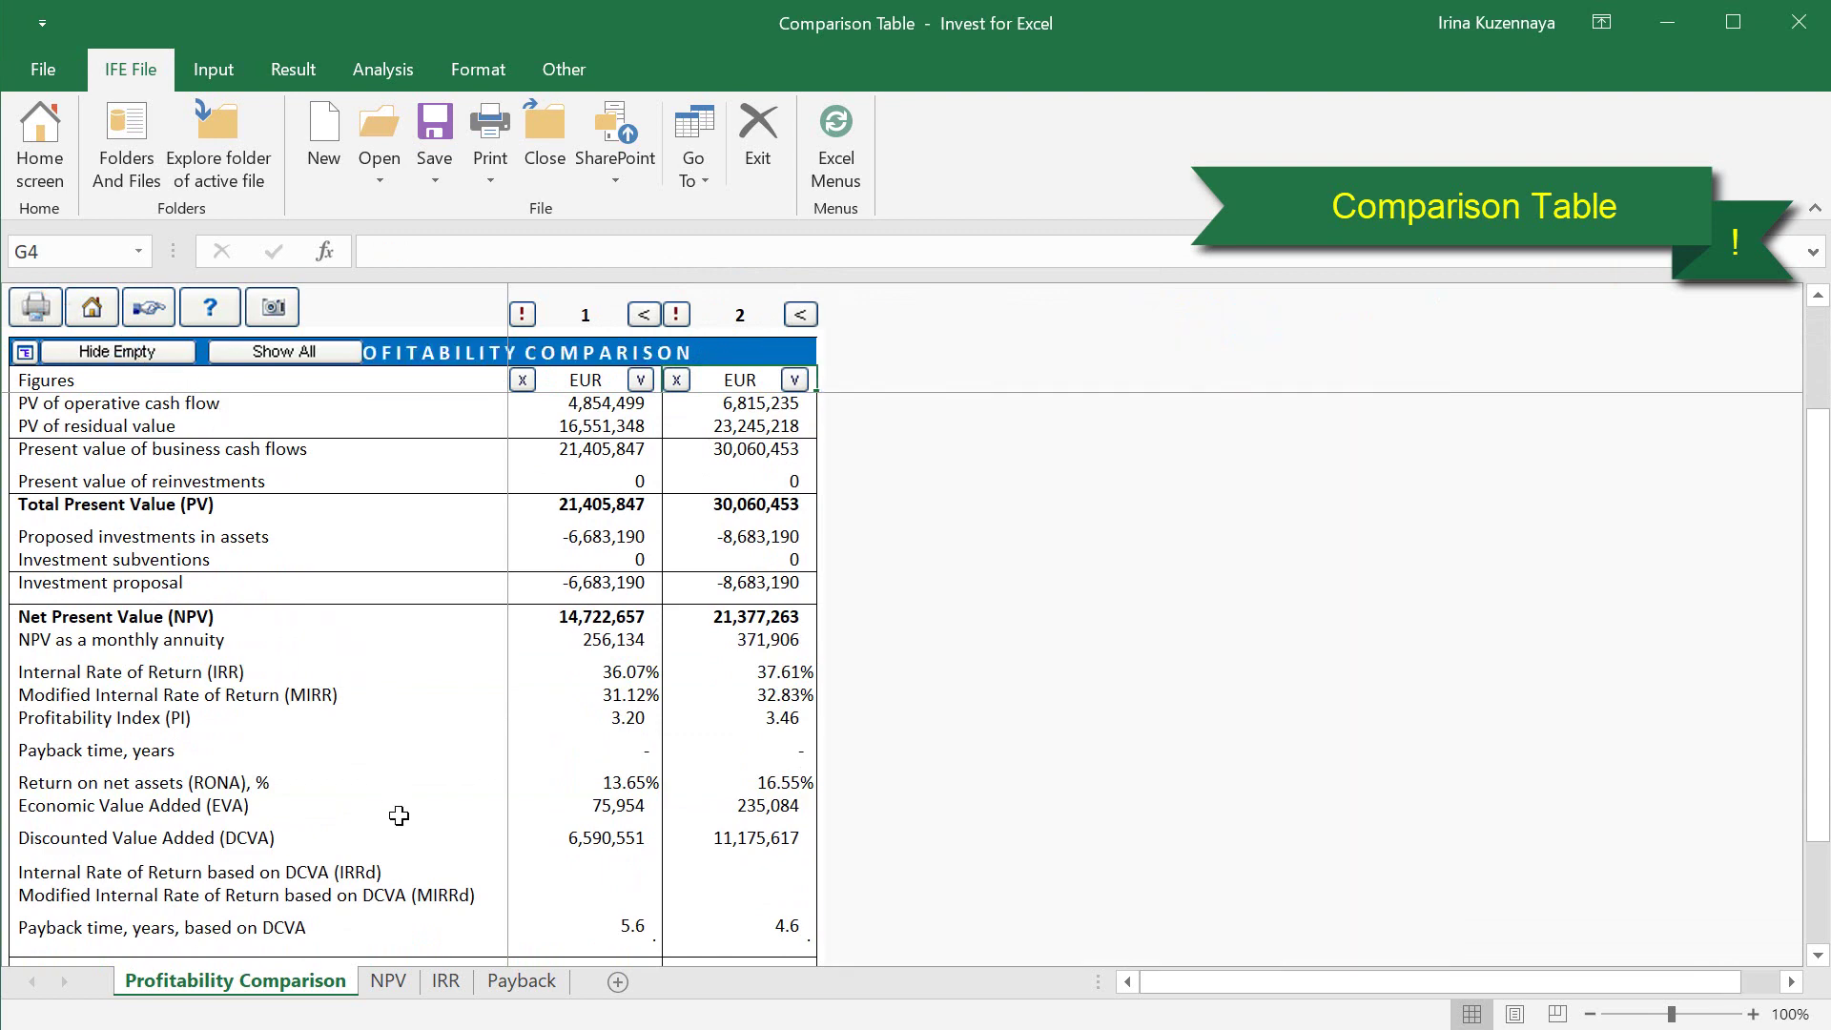
- Compare the two scenarios in the NPV and IRR charts, then return to the profitability comparison table
{"action": "left_click", "coordinate": [398, 980]}
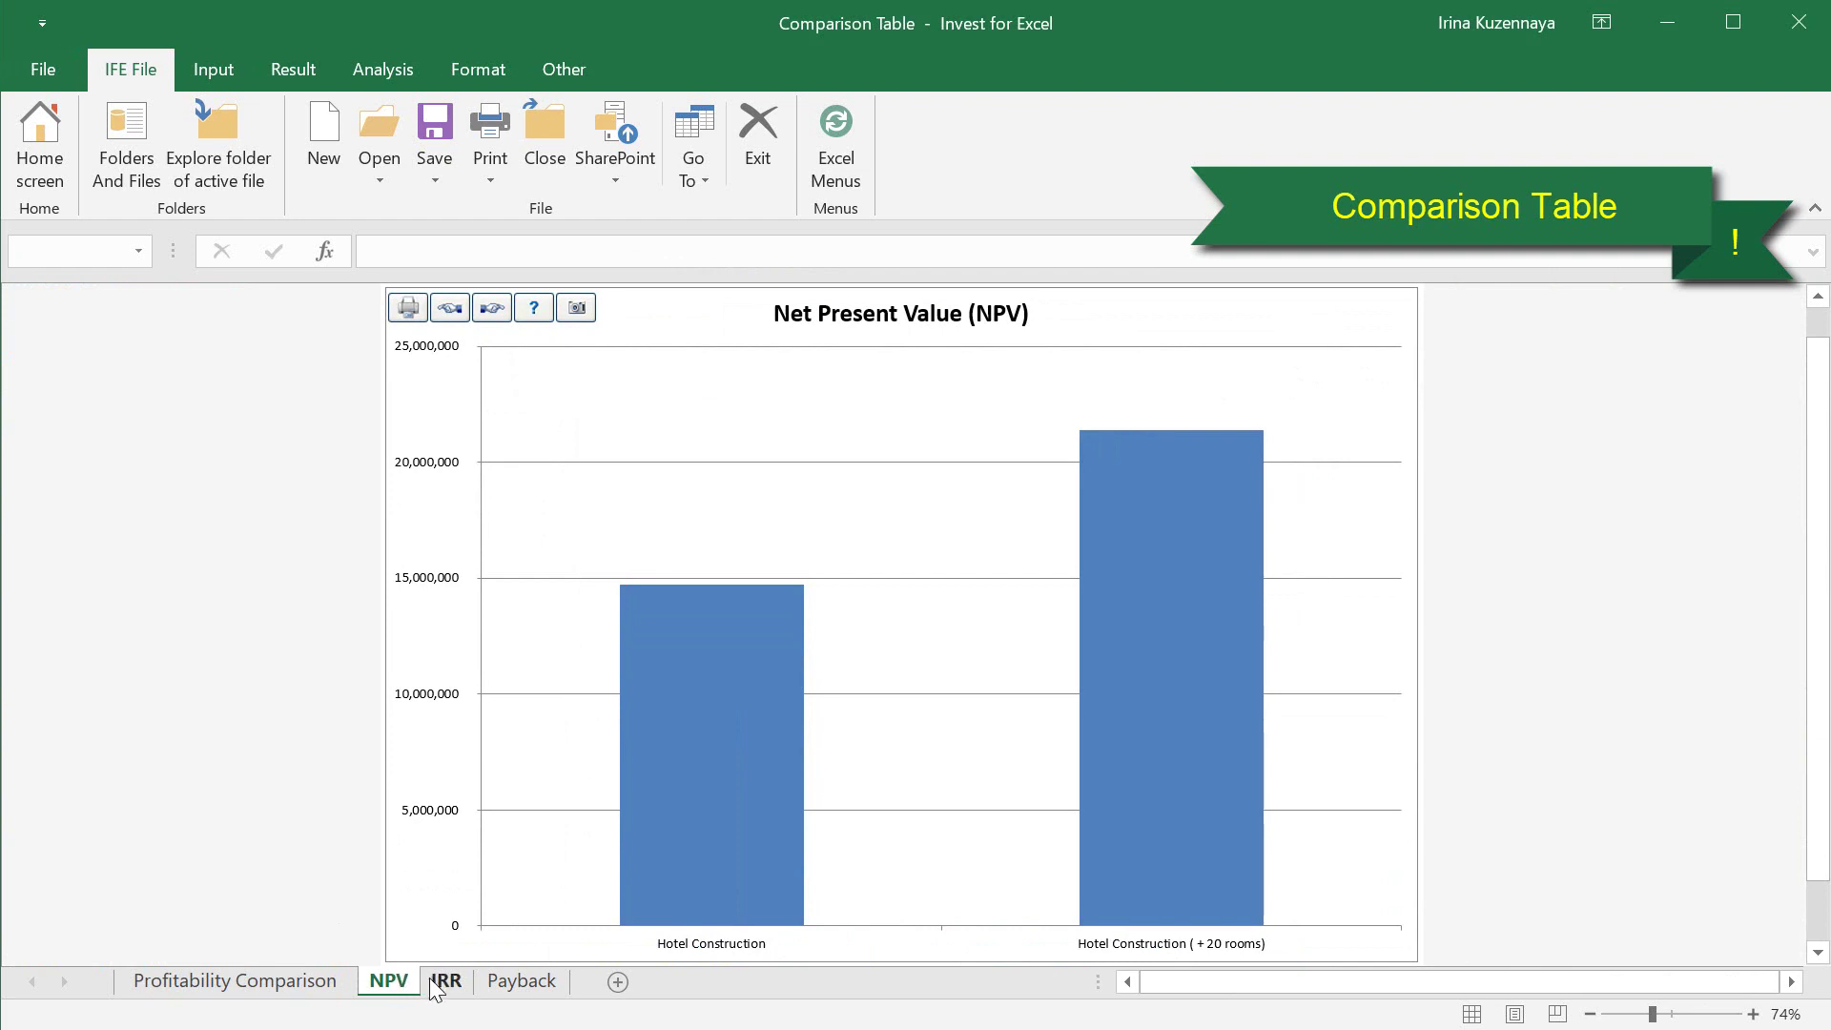
{"action": "left_click", "coordinate": [446, 987]}
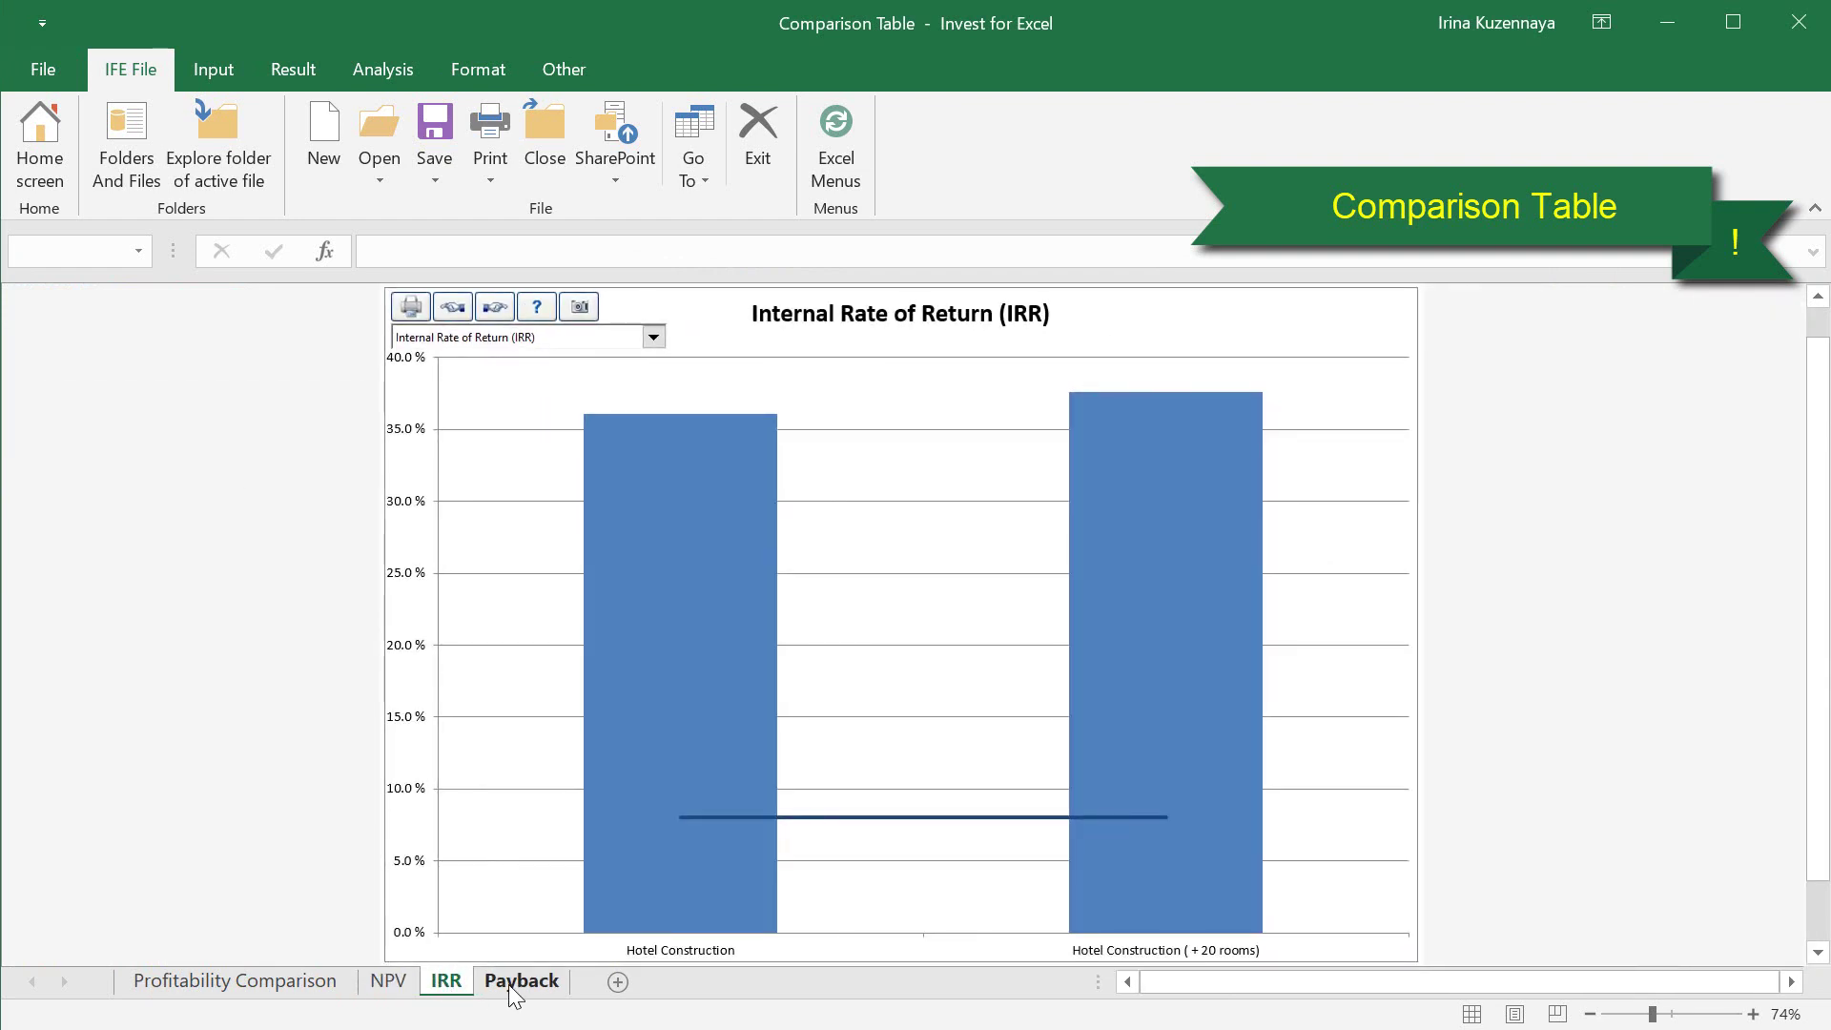
{"action": "left_click", "coordinate": [317, 987]}
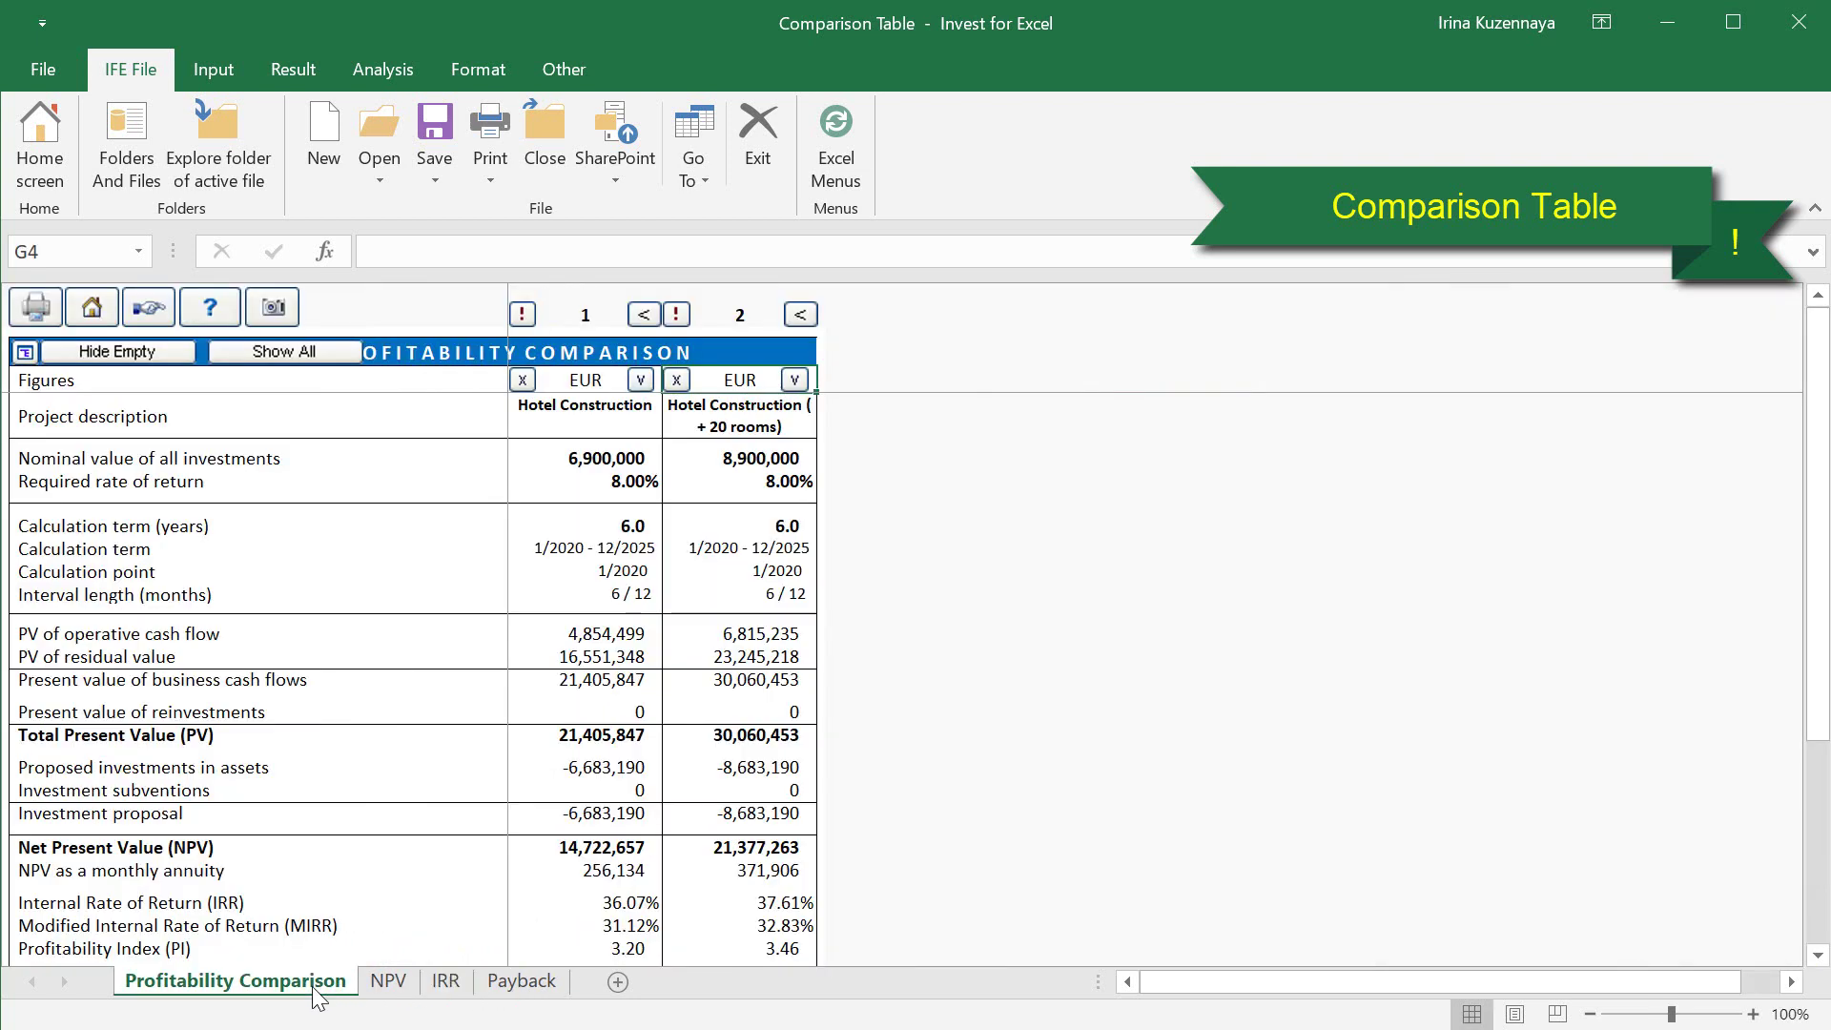